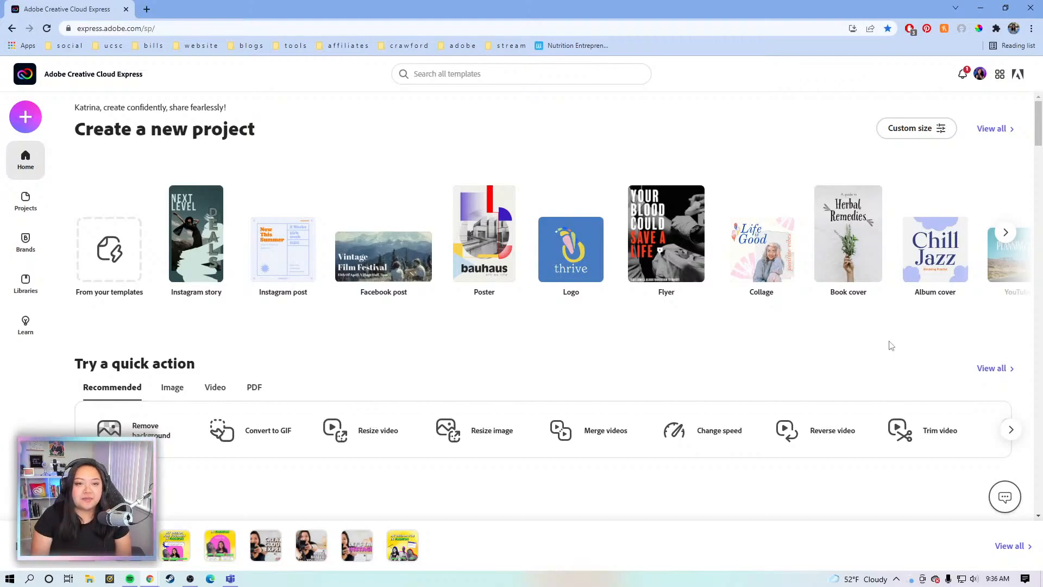
Look through the home page's project types, quick actions and template collections, from popular templates to book and album covers
scroll(622, 142, down, 4)
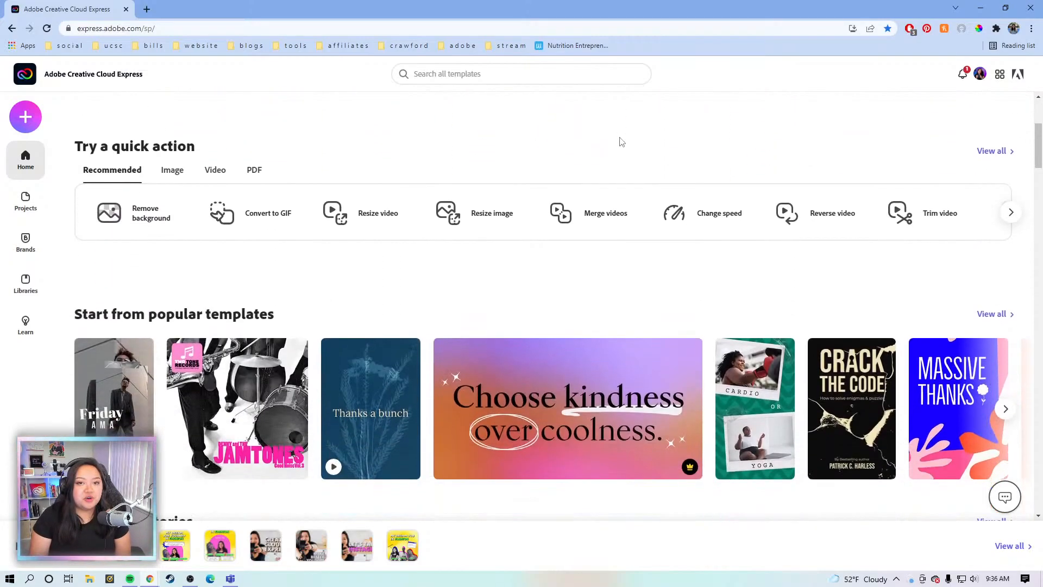
scroll(622, 142, down, 2)
scroll(622, 142, up, 6)
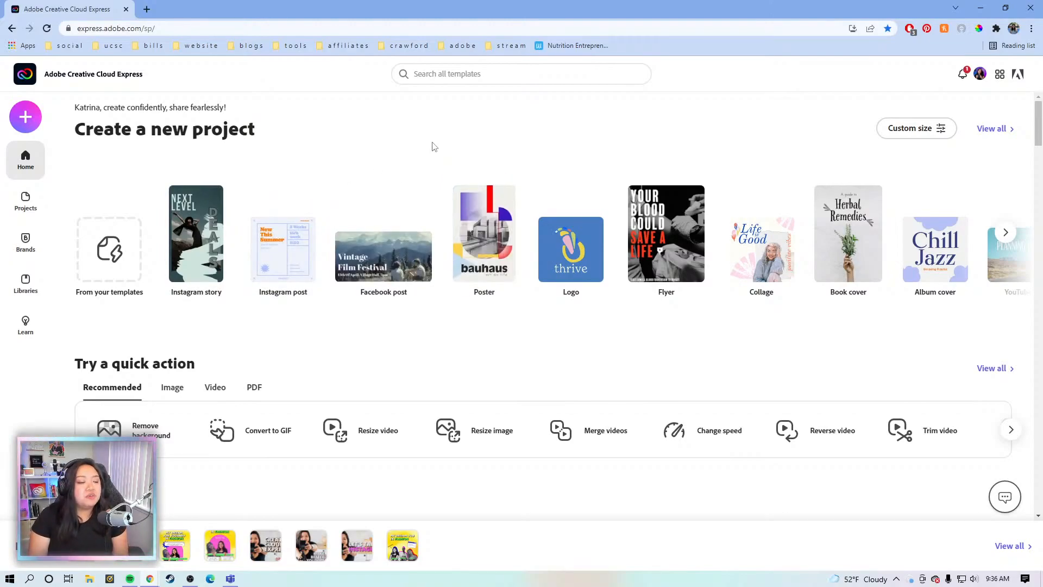
scroll(541, 209, down, 3)
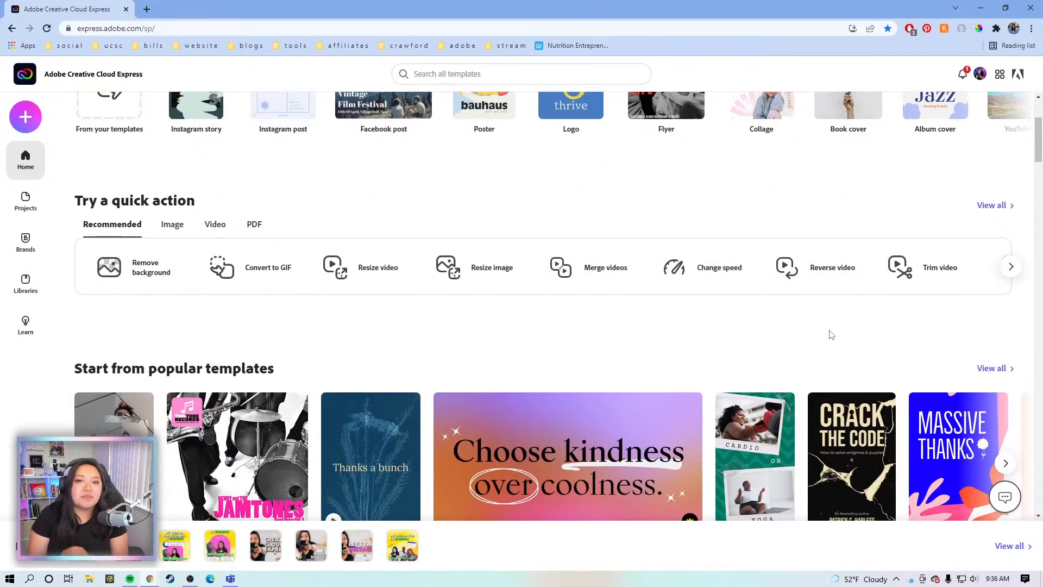
scroll(837, 331, down, 2)
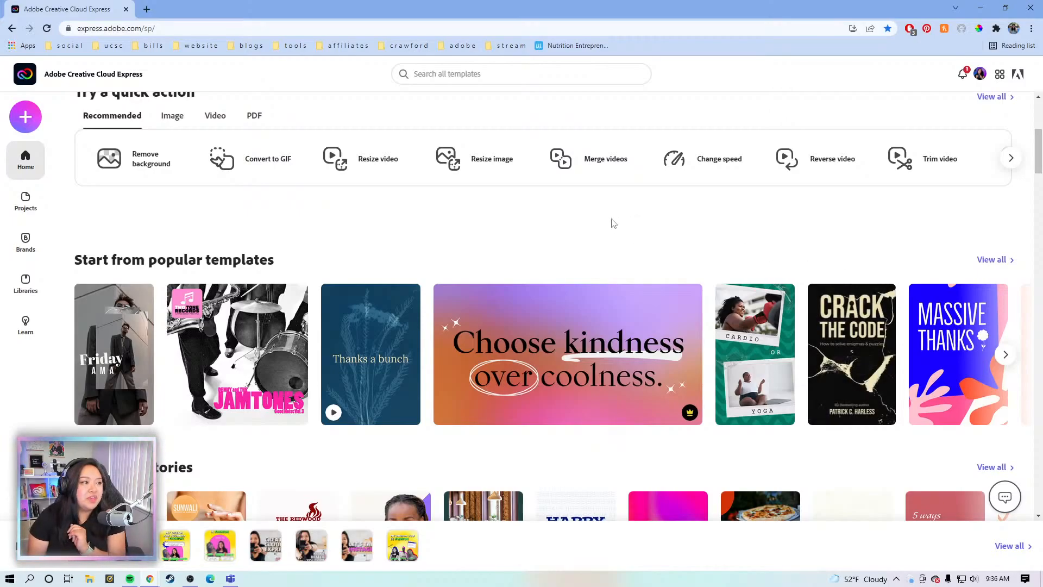
scroll(612, 221, down, 2)
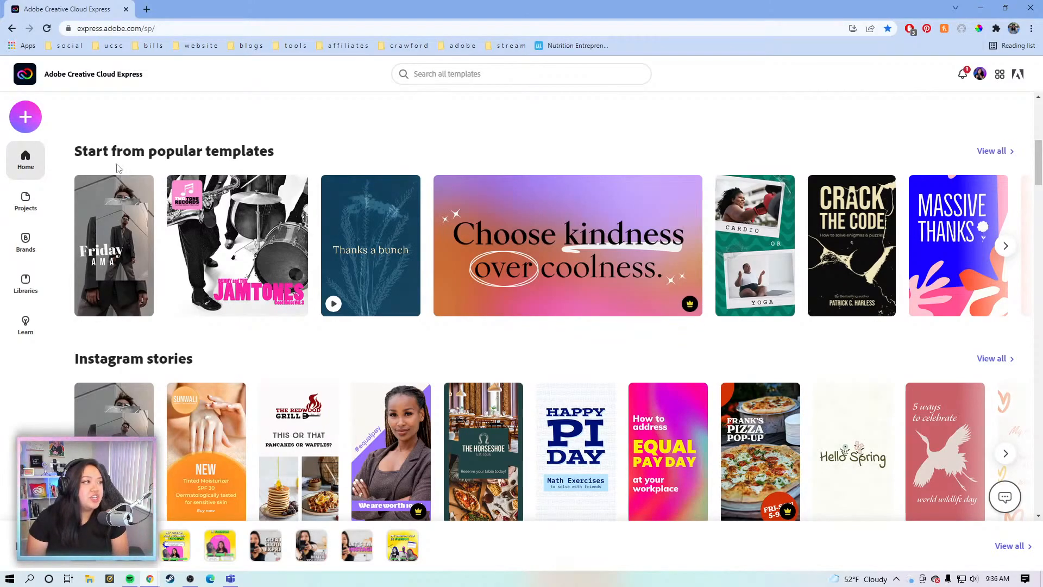
scroll(377, 142, up, 3)
scroll(379, 142, down, 8)
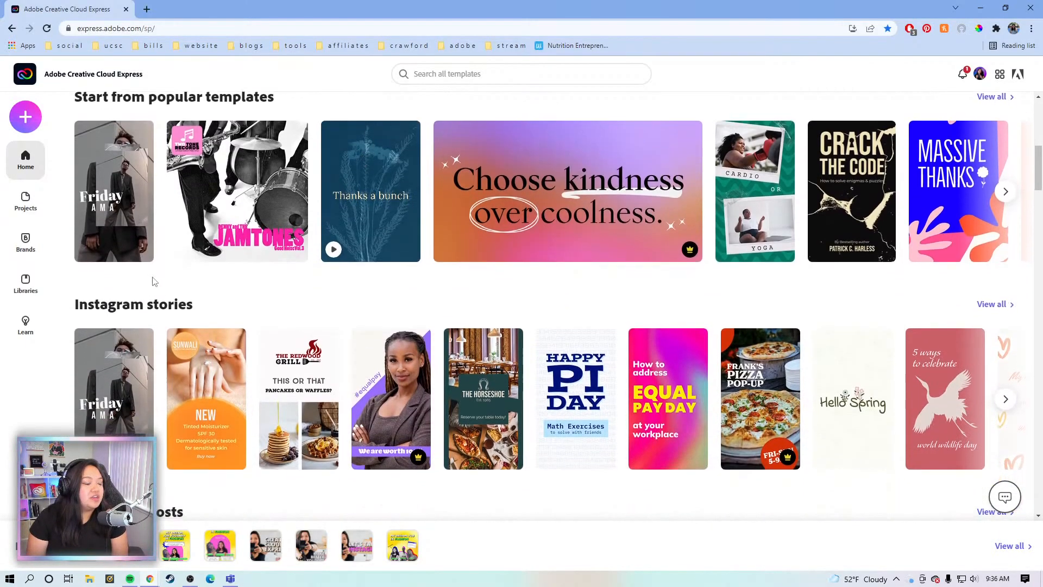
scroll(157, 278, down, 7)
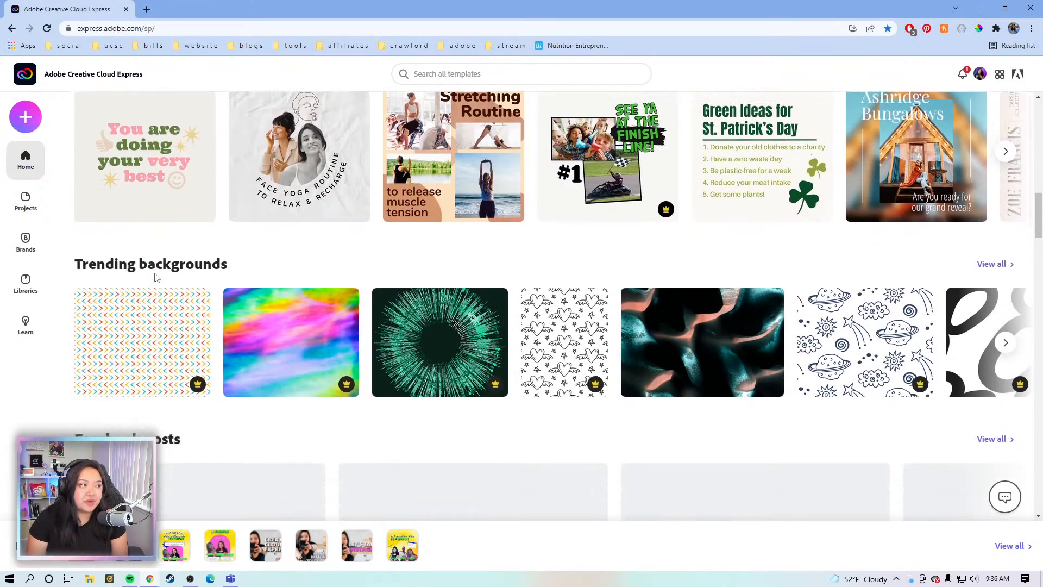
scroll(244, 223, down, 2)
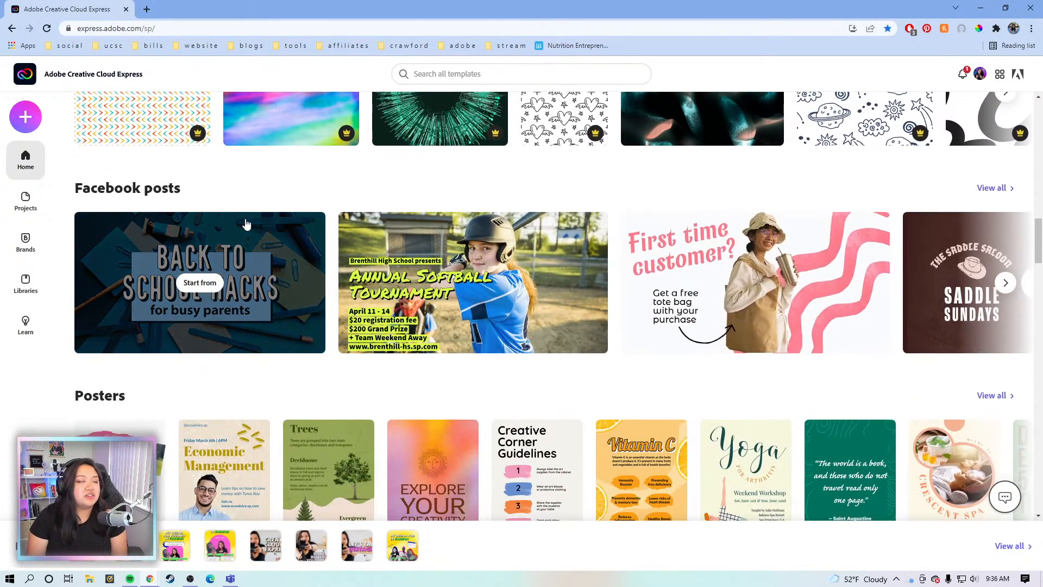
scroll(246, 223, down, 3)
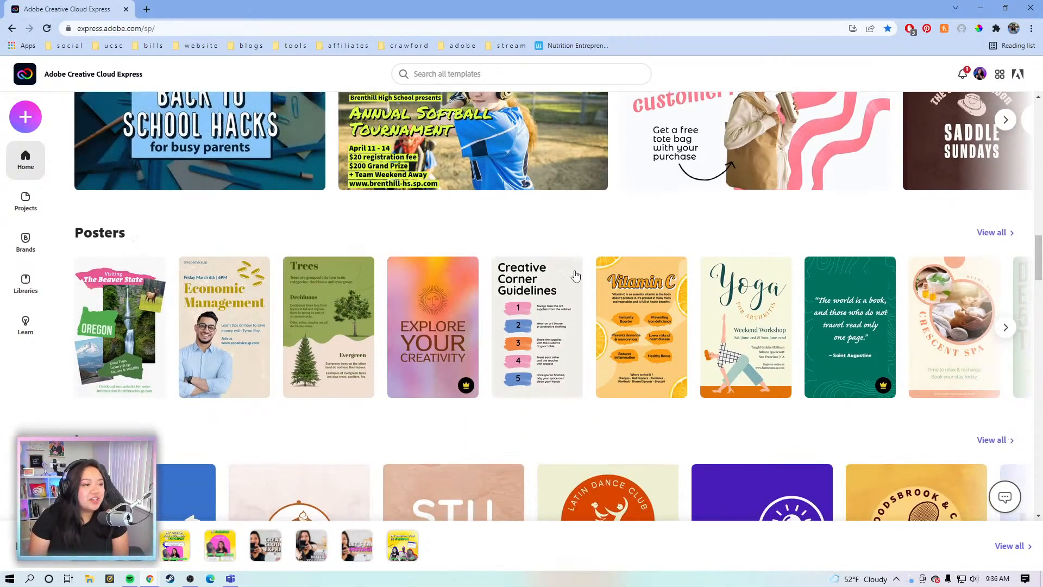
scroll(573, 275, down, 5)
scroll(761, 293, down, 10)
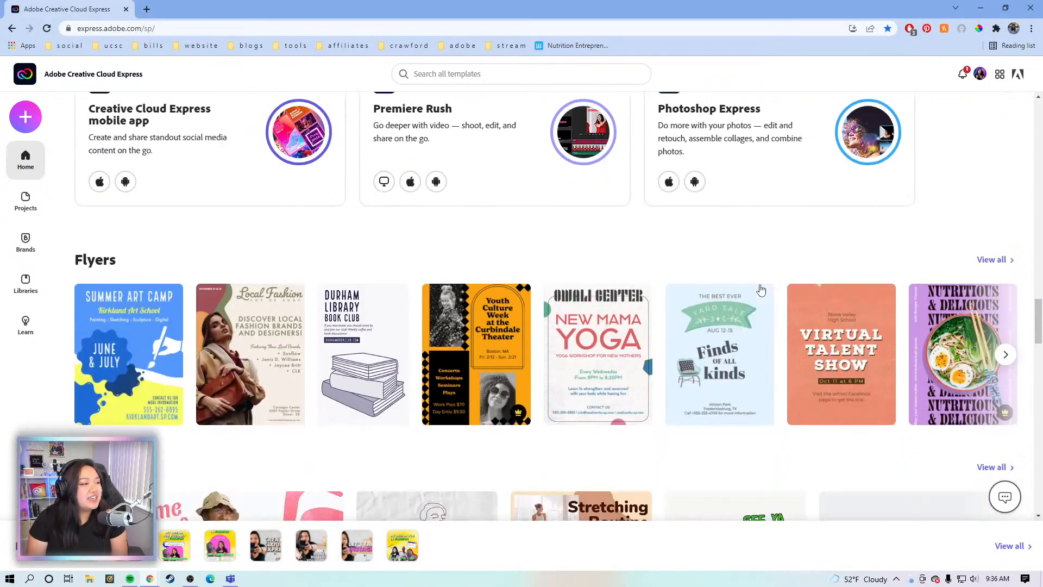
scroll(760, 244, down, 5)
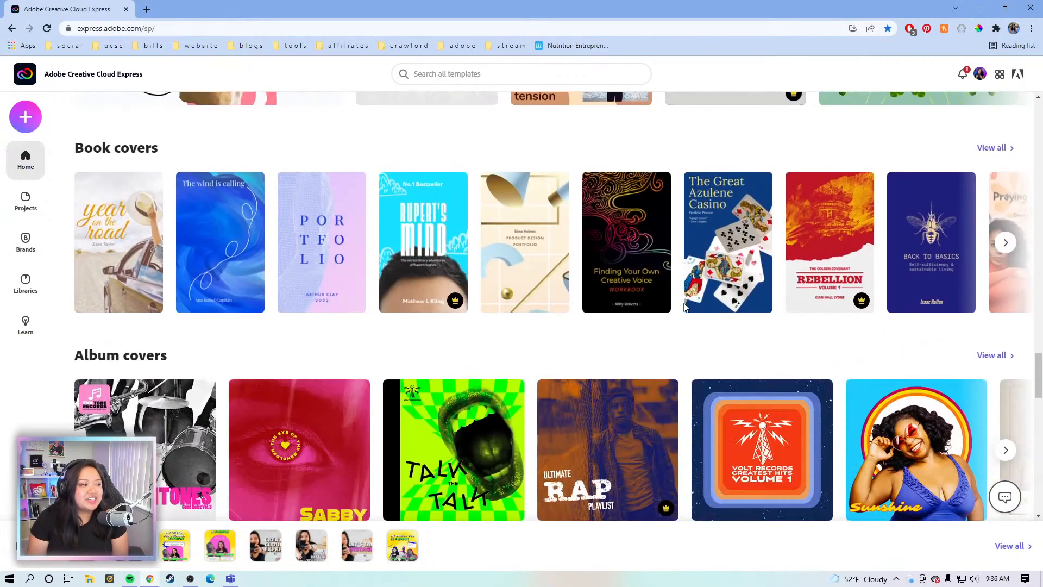
scroll(789, 281, up, 6)
scroll(790, 281, up, 20)
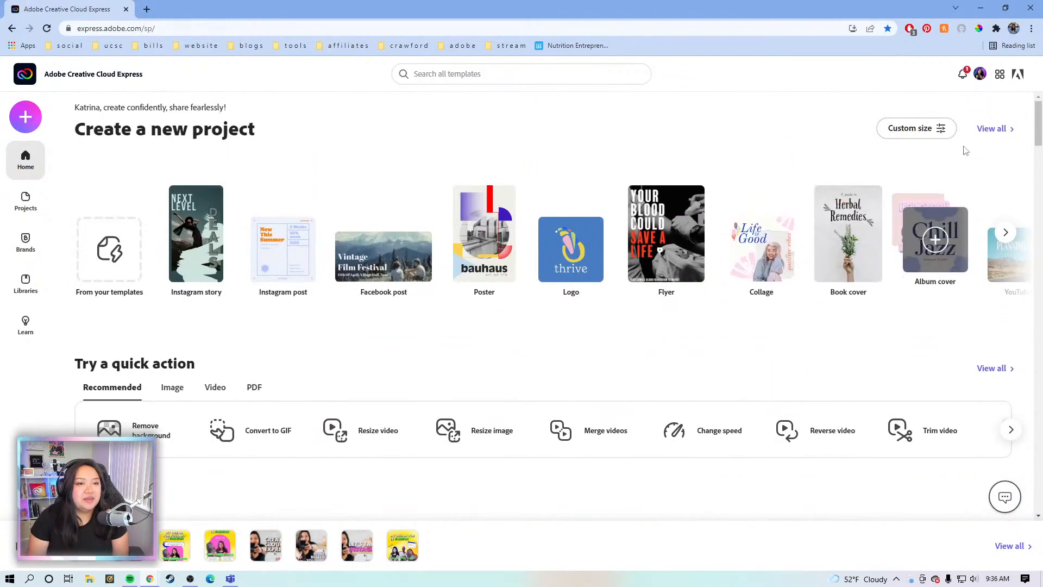
Open the full Instagram stories template collection, examine its categories from Business to Minimal, and return to the home page
scroll(945, 294, down, 7)
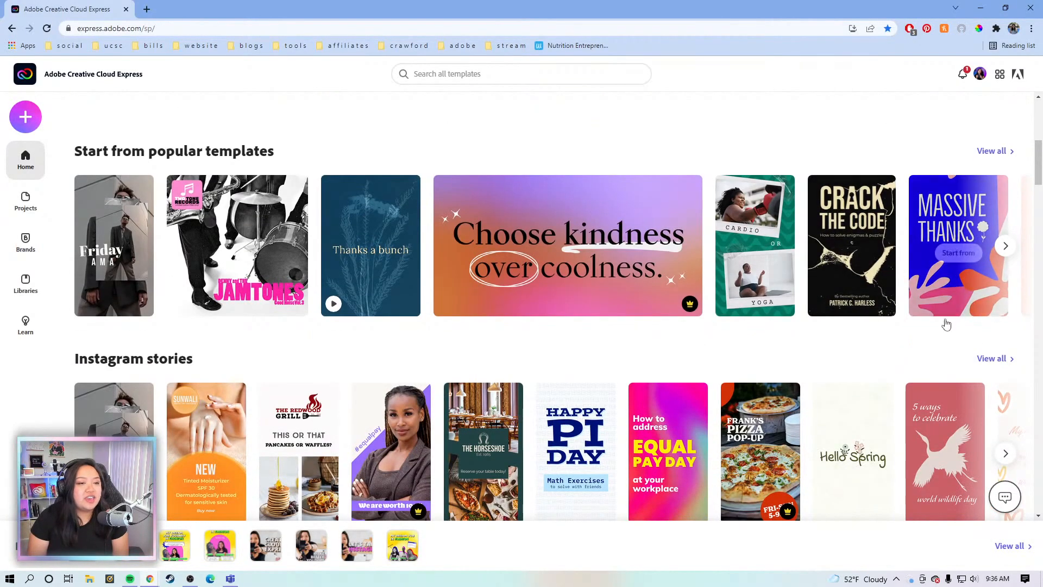
click(990, 363)
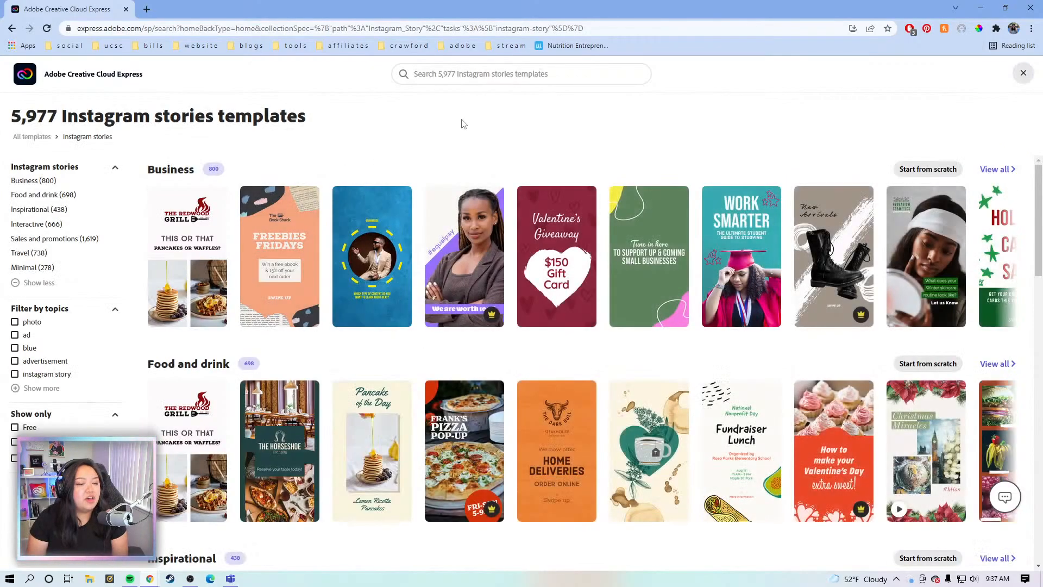
scroll(326, 380, down, 3)
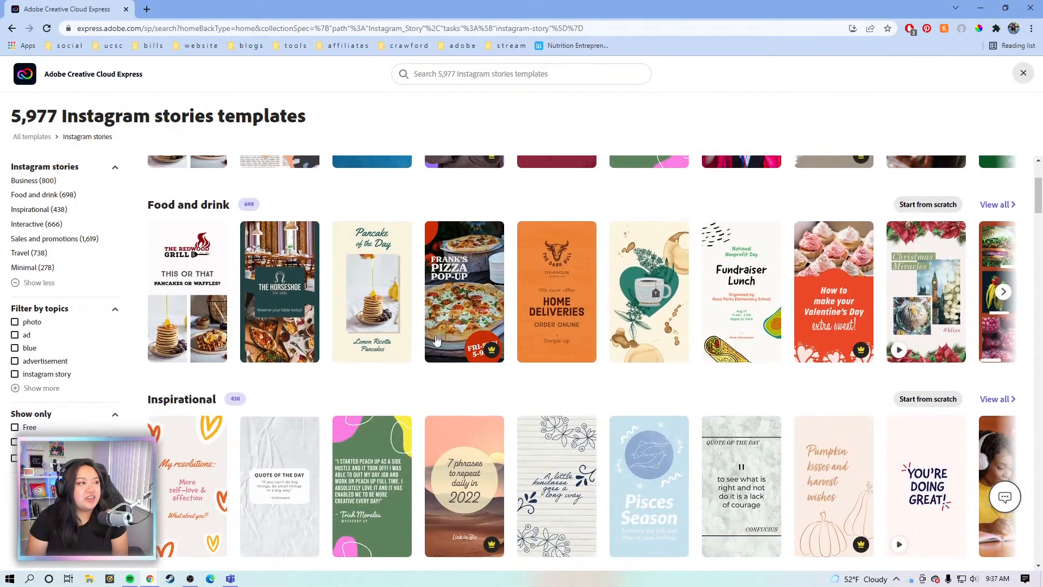
scroll(434, 337, up, 3)
mouse_move(346, 259)
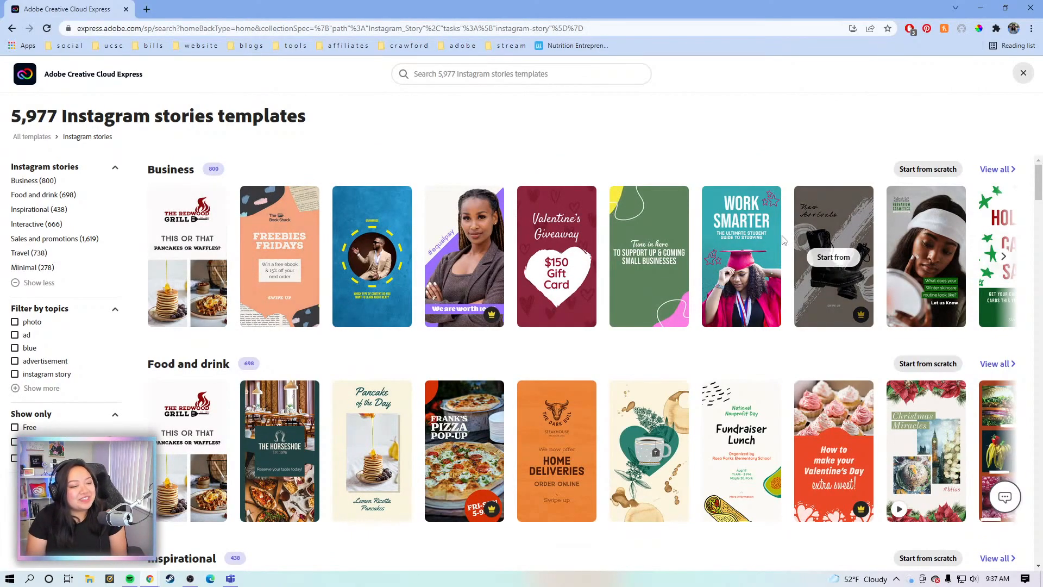
scroll(764, 242, down, 3)
scroll(764, 333, down, 2)
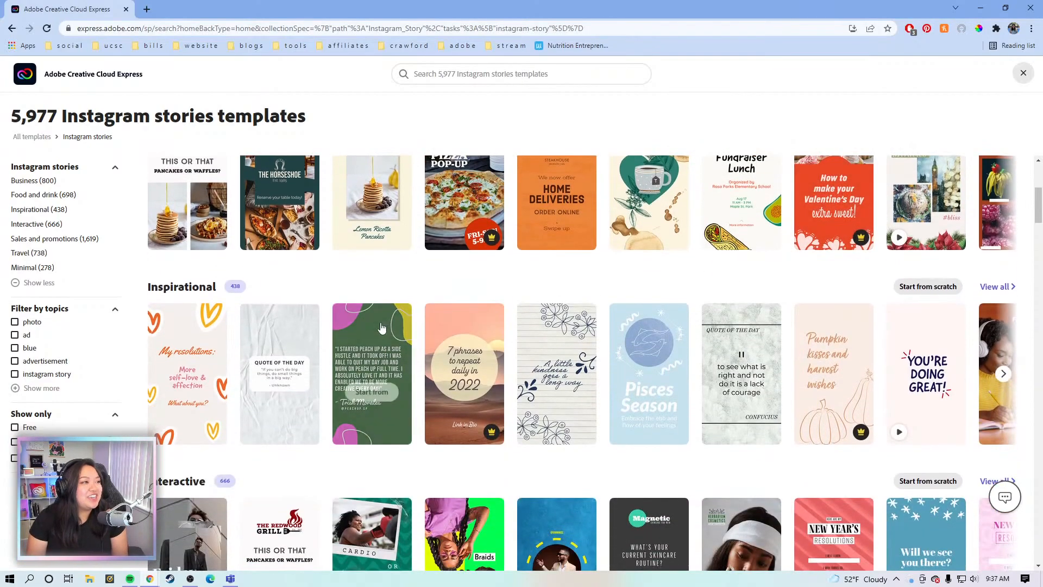
scroll(764, 333, down, 2)
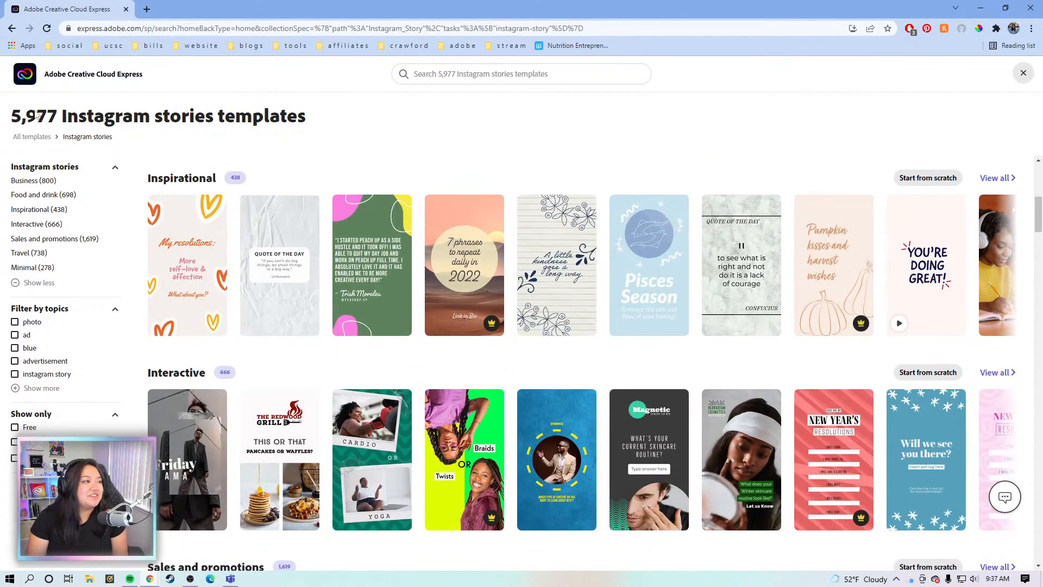
scroll(491, 474, down, 6)
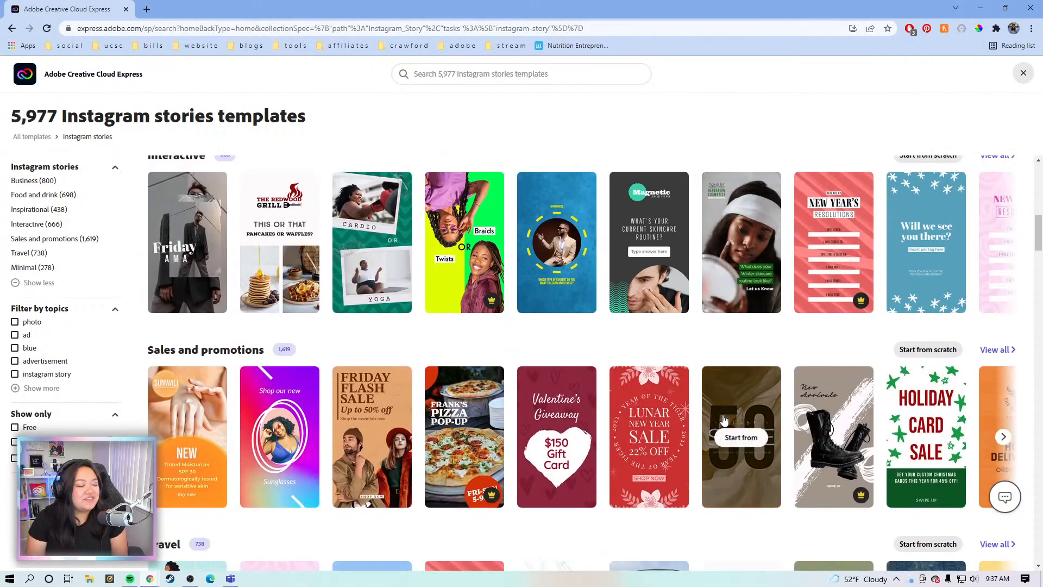
scroll(544, 385, down, 10)
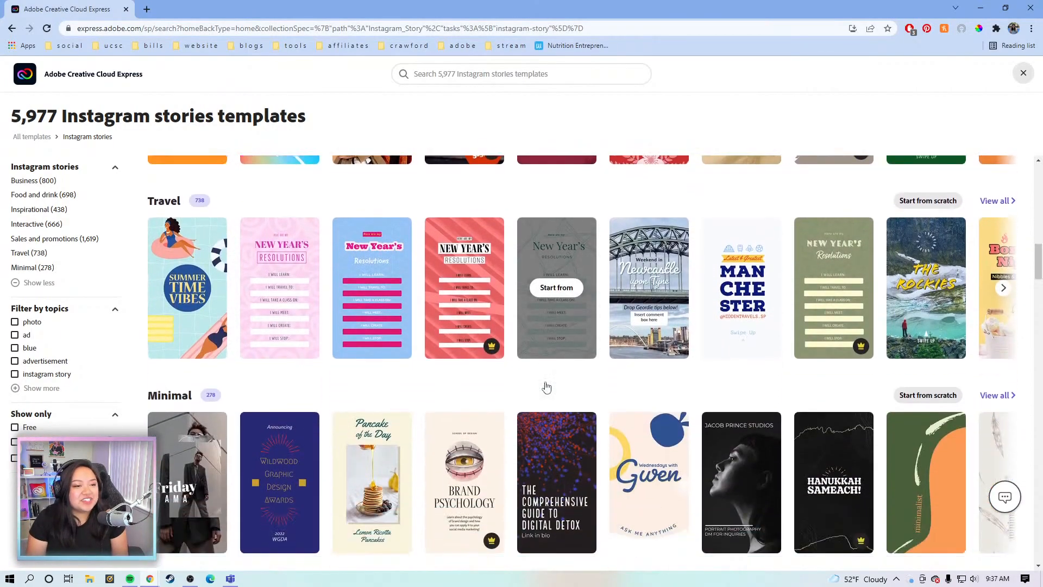
scroll(547, 385, down, 11)
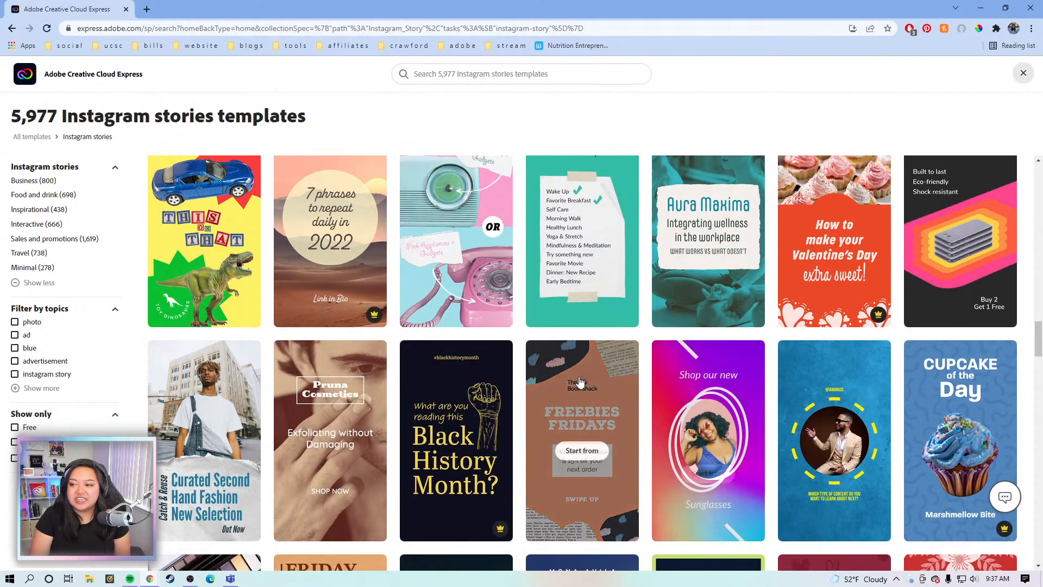
scroll(591, 375, up, 20)
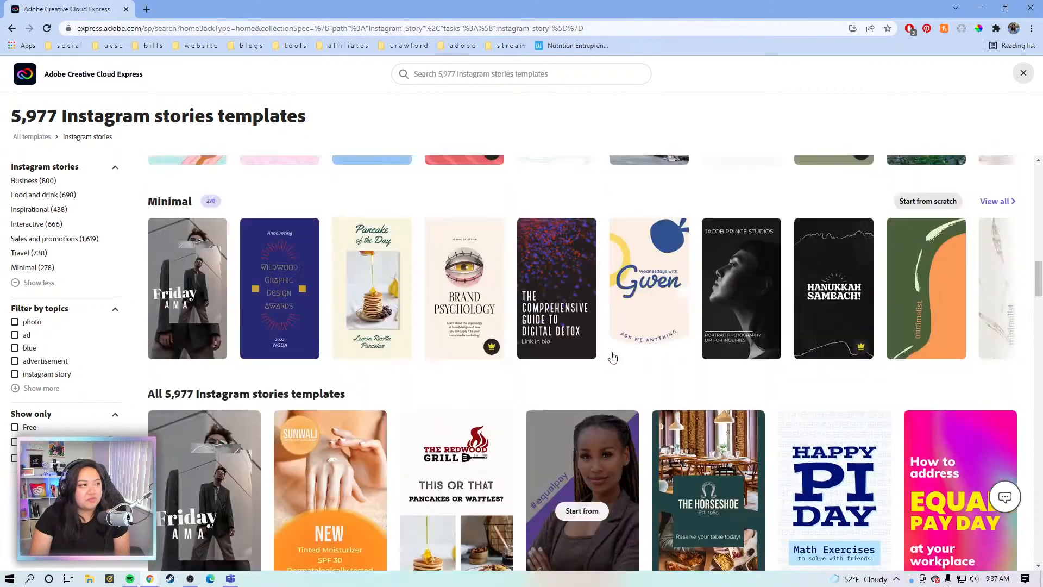
scroll(624, 345, up, 5)
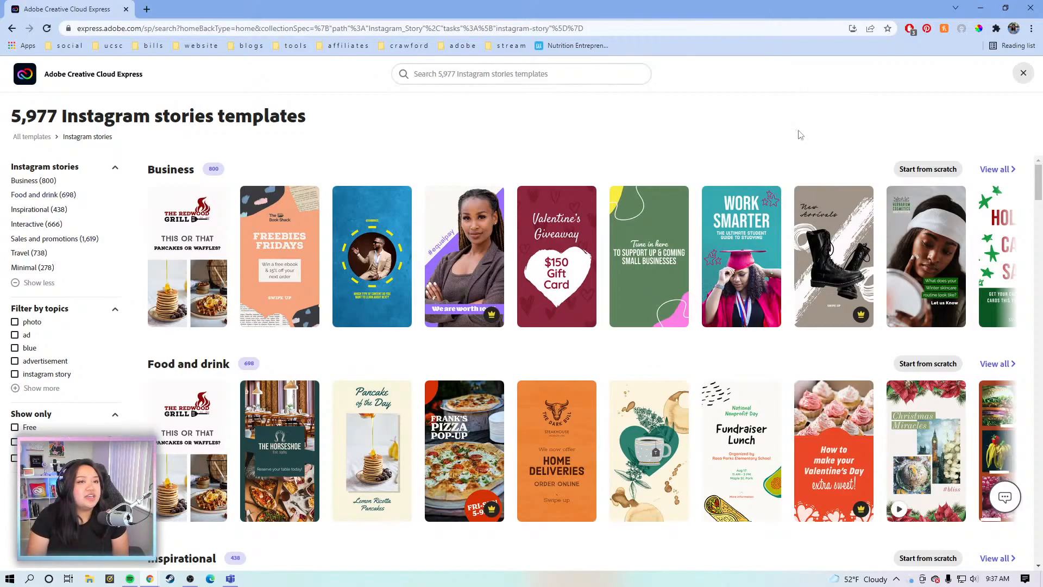
click(1024, 72)
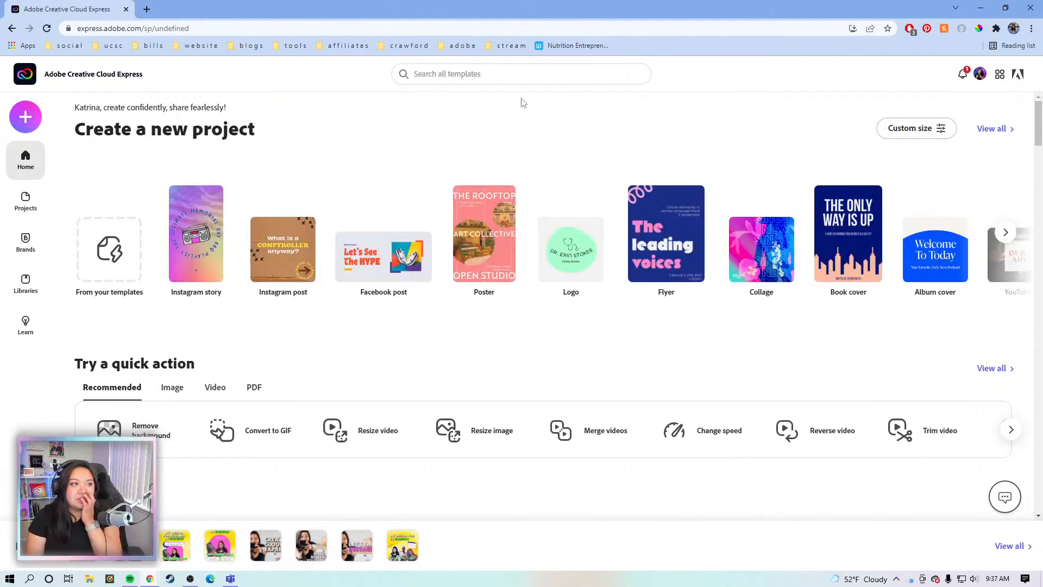
Search all templates for "pinterest" by reusing the previous search, and look through the resulting designs
click(524, 74)
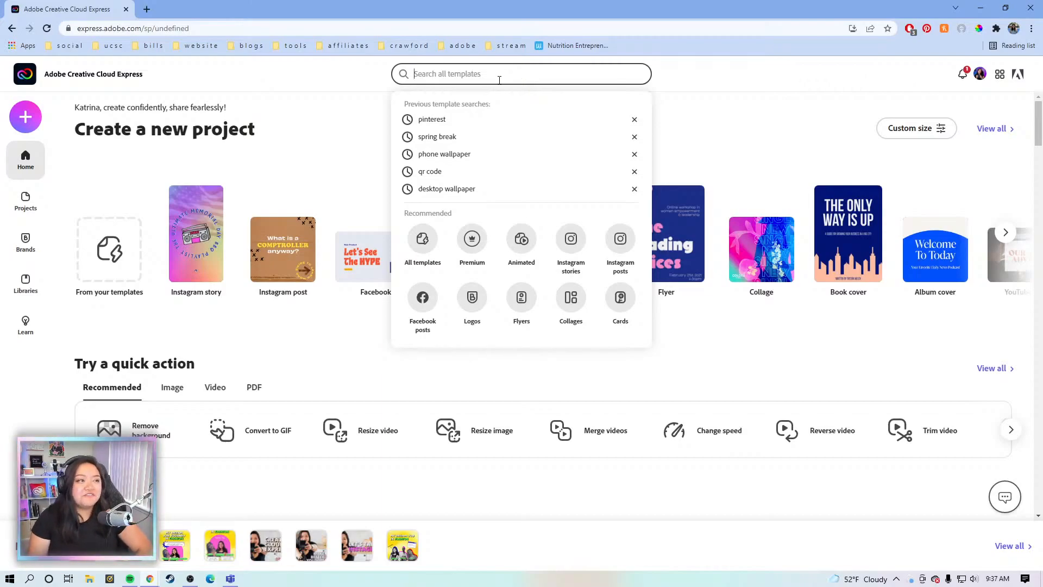
click(472, 120)
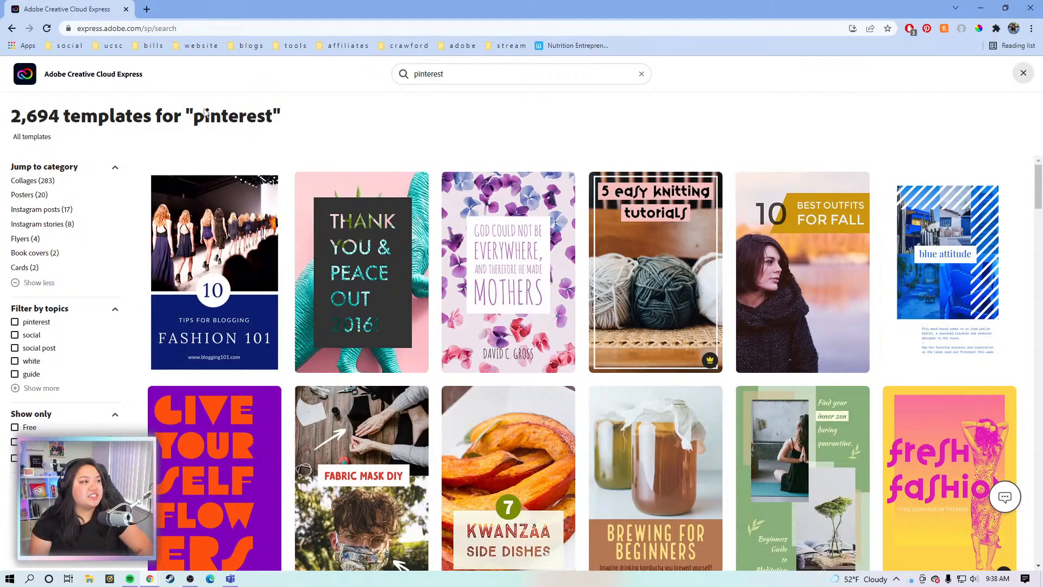
mouse_move(195, 218)
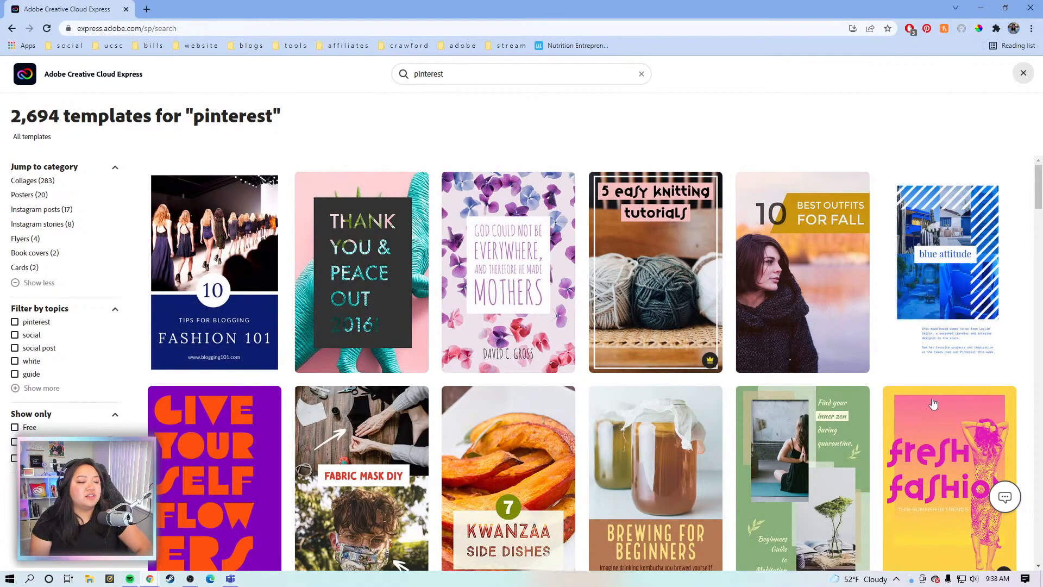
scroll(686, 390, down, 3)
scroll(215, 320, down, 4)
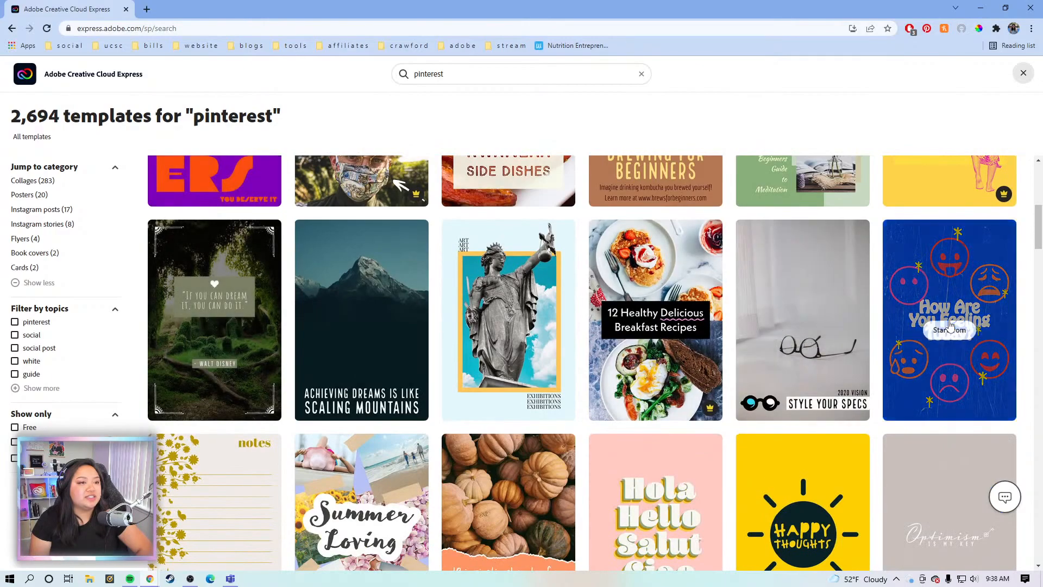
scroll(831, 359, down, 3)
scroll(212, 370, down, 4)
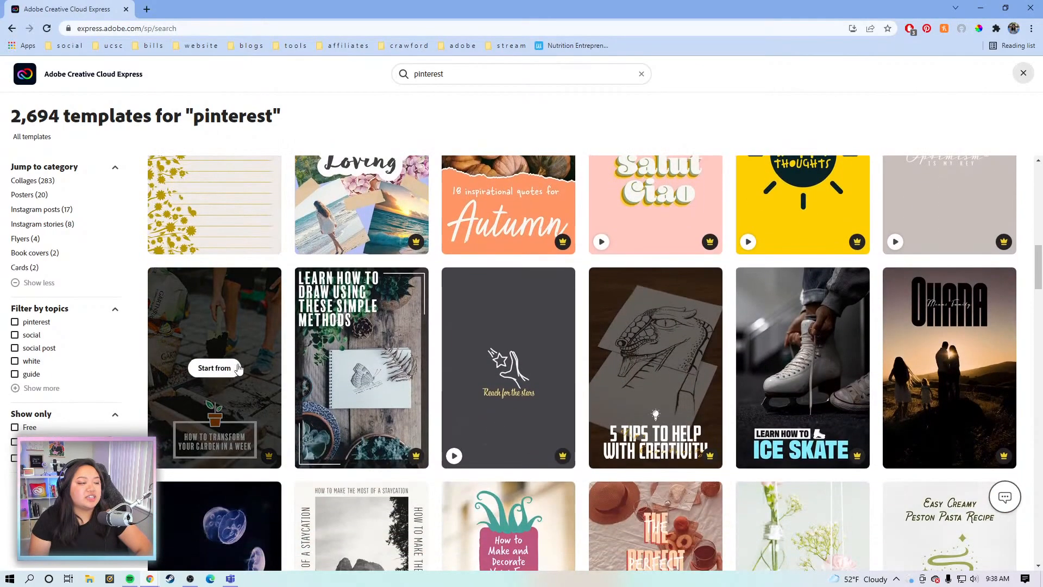
scroll(761, 370, down, 6)
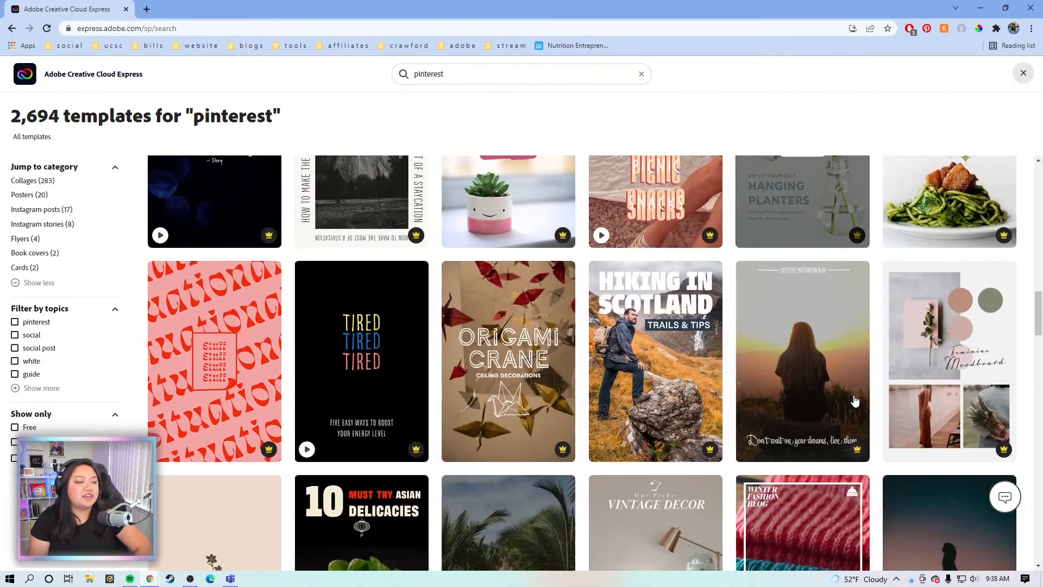
scroll(855, 387, up, 15)
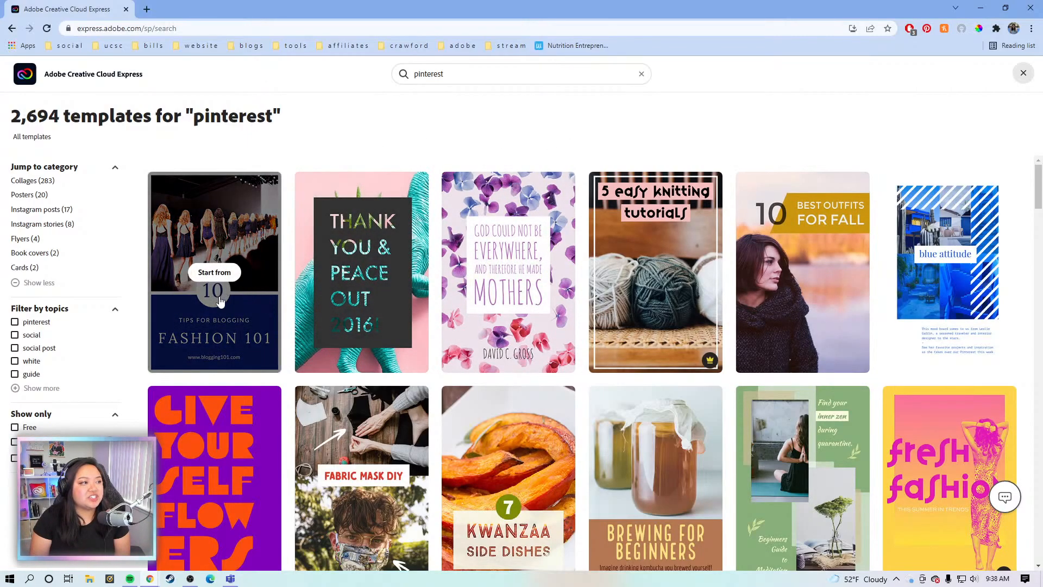
Create a project from the "10 Tips for Blogging Fashion 101" template and dismiss the Text options to leave the canvas clear
click(214, 273)
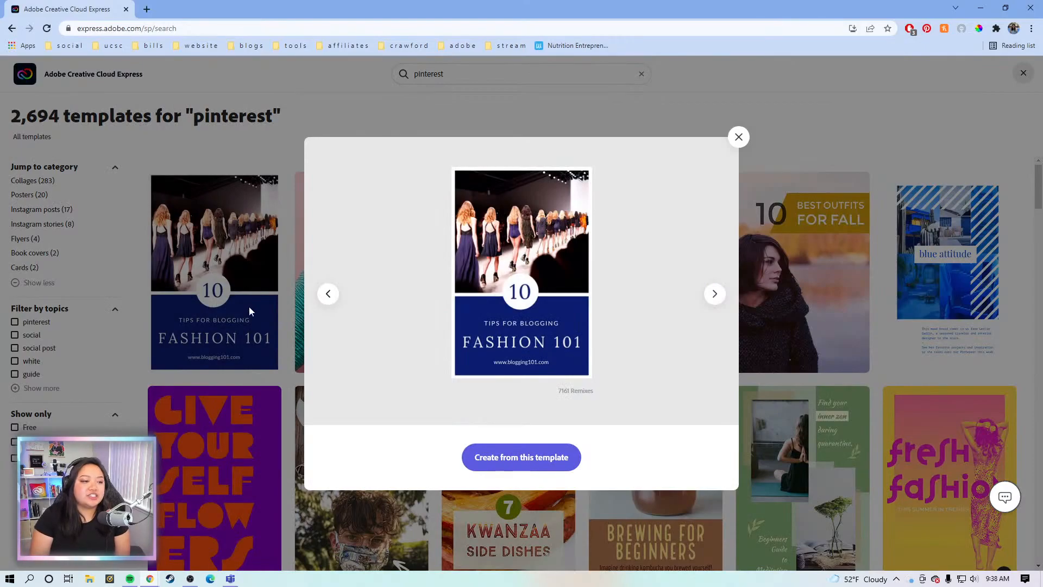
click(546, 463)
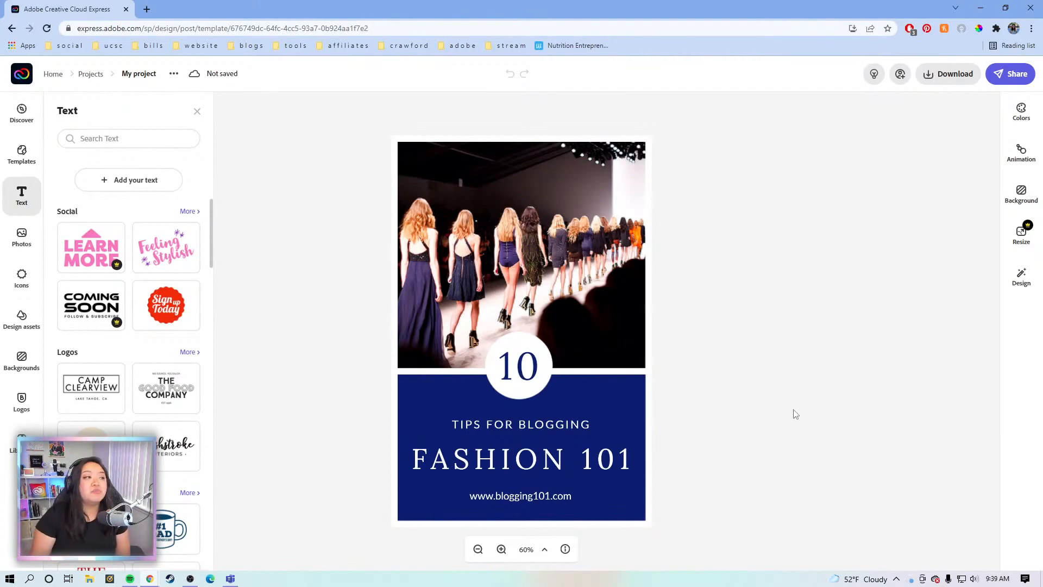
click(795, 414)
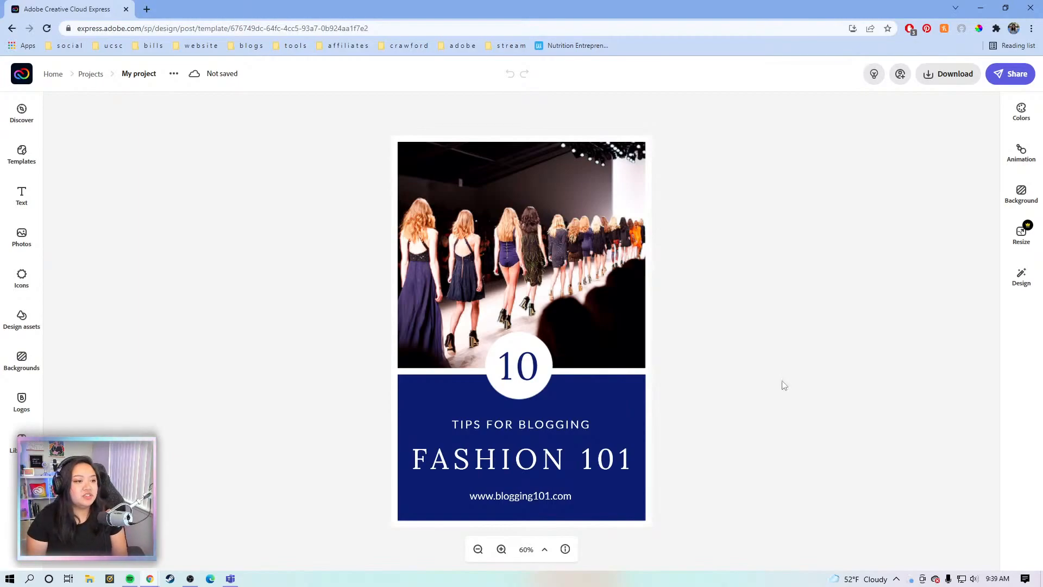
click(535, 468)
click(694, 496)
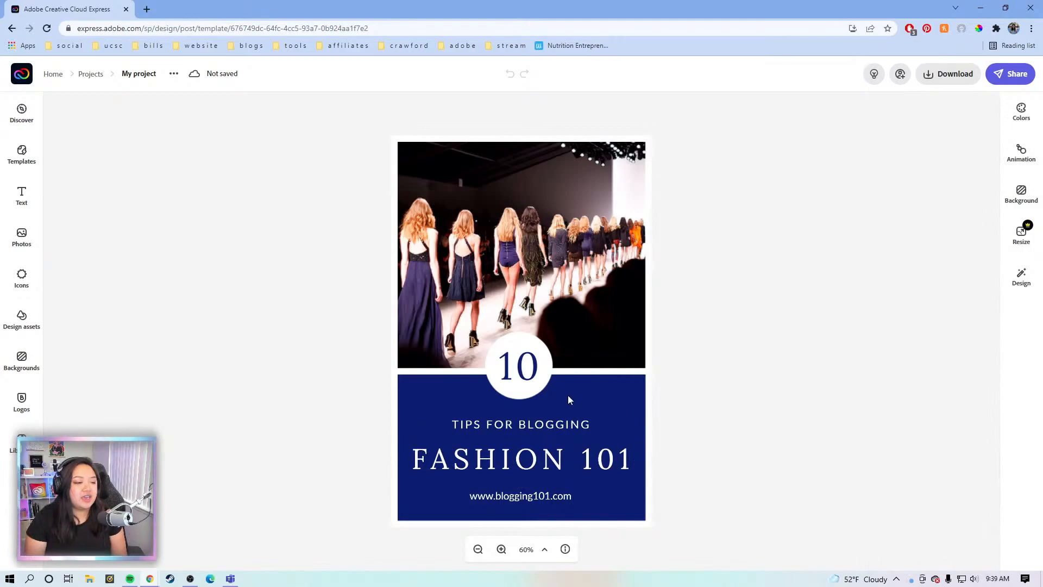
Delete the large "FASHION 101" text from the blue section of the design
click(508, 460)
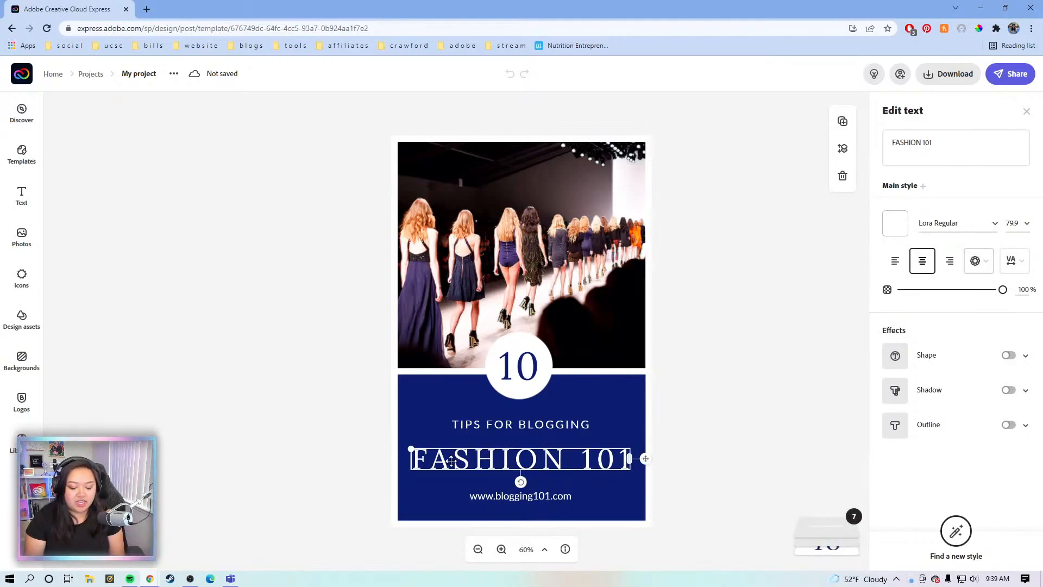
key(Delete)
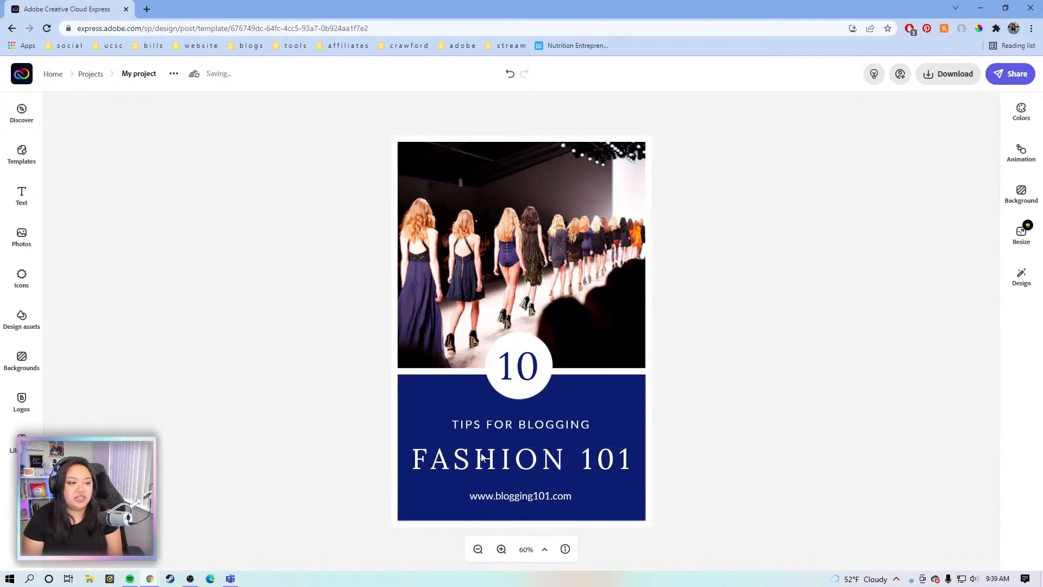
click(510, 429)
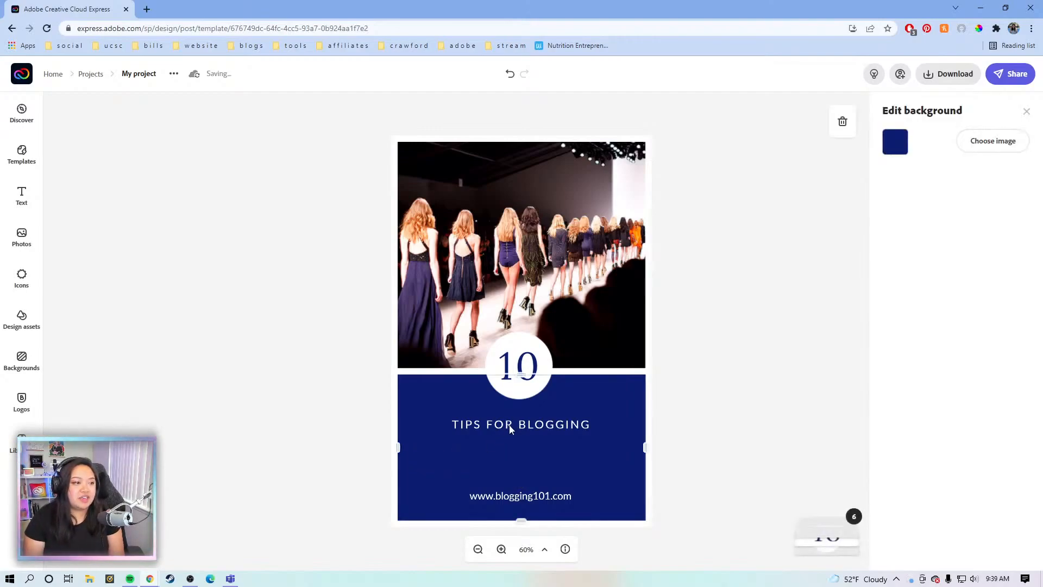
Change the "TIPS FOR BLOGGING" text to "TIPS FOR STARTING A BLOG IN 2022"
click(545, 424)
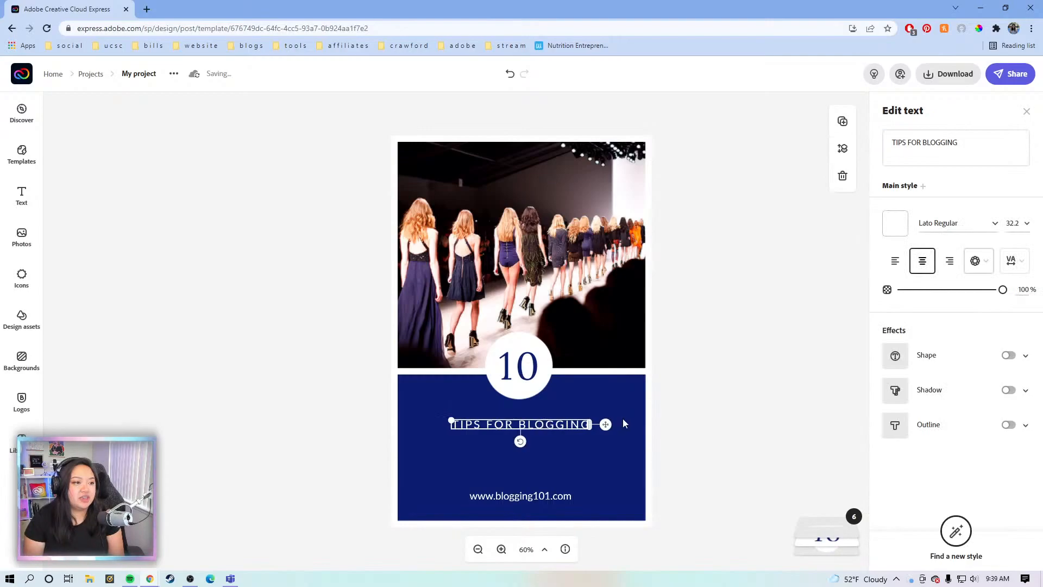
click(965, 144)
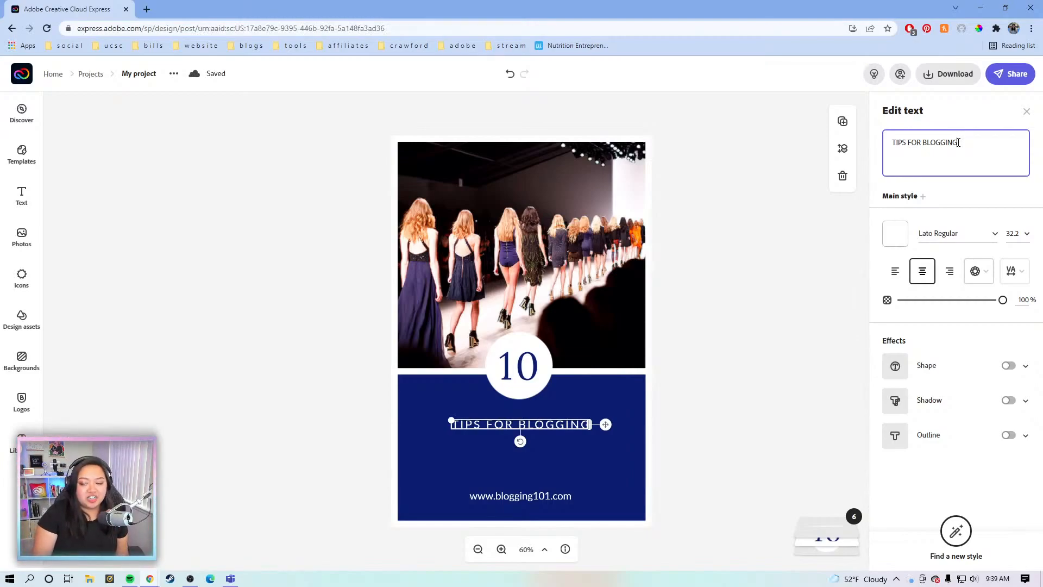
drag(959, 142, 927, 145)
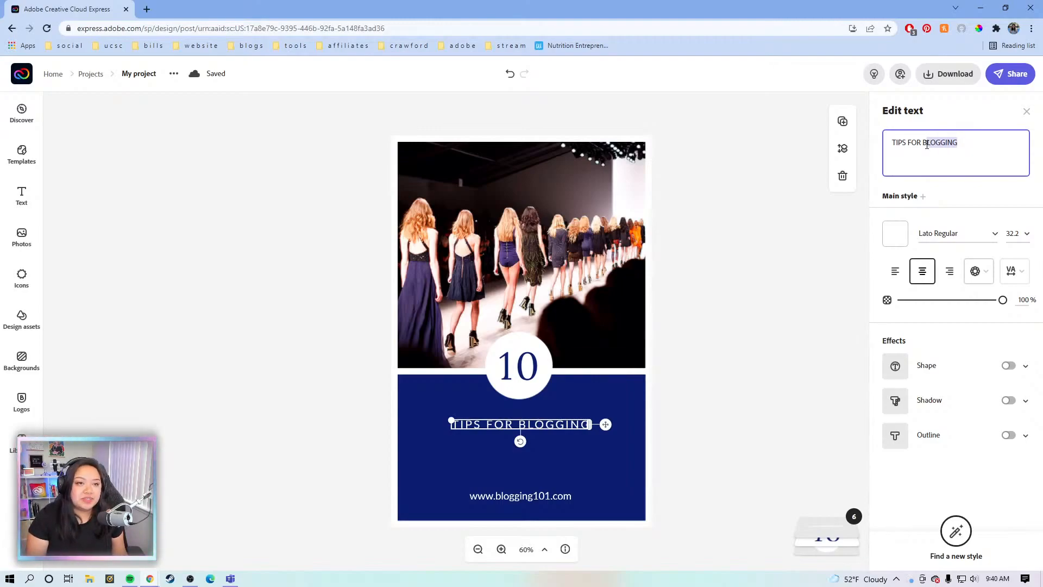
drag(927, 145, 974, 145)
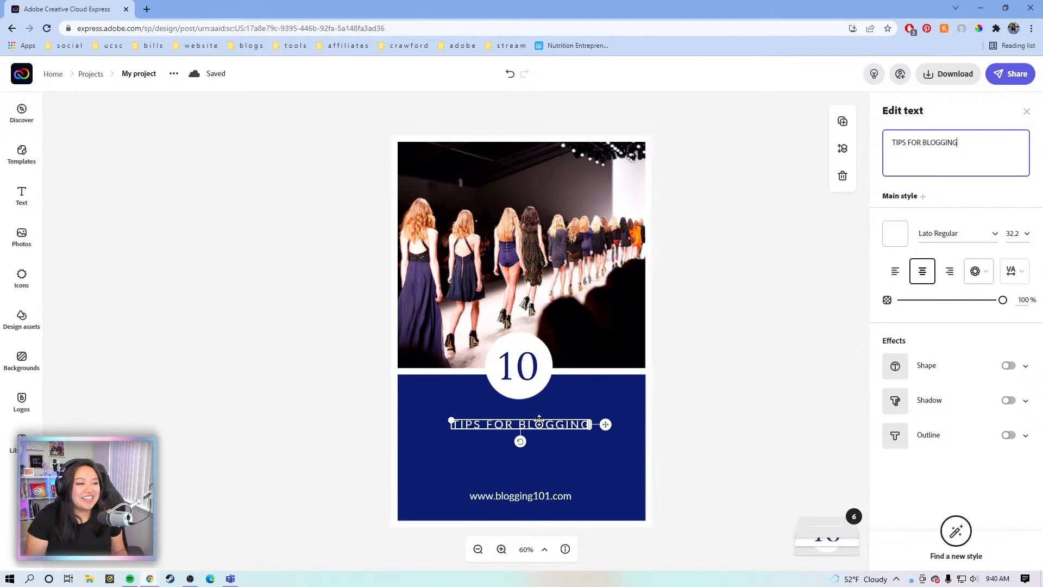
click(562, 431)
click(542, 427)
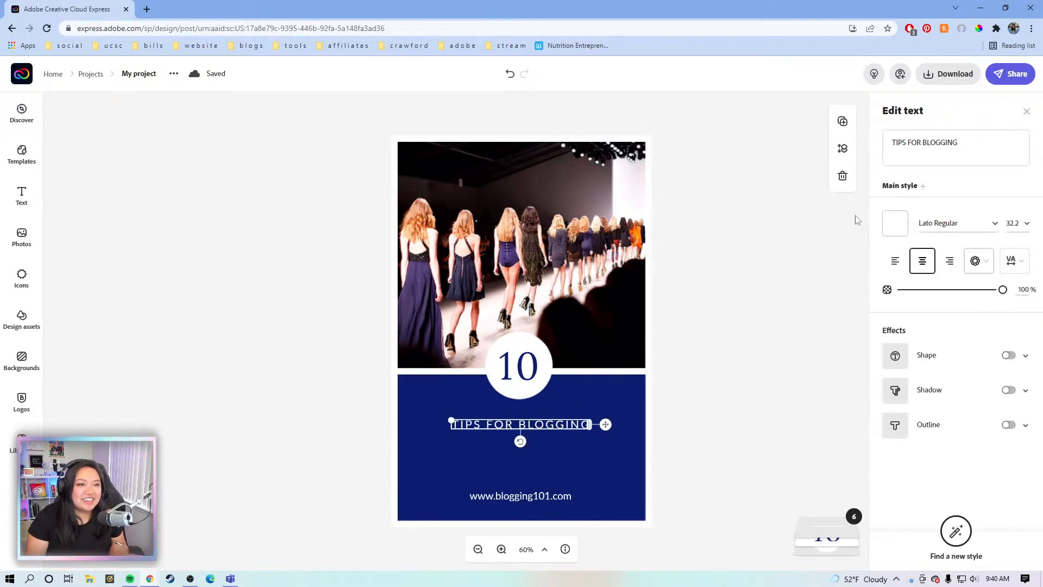
click(972, 151)
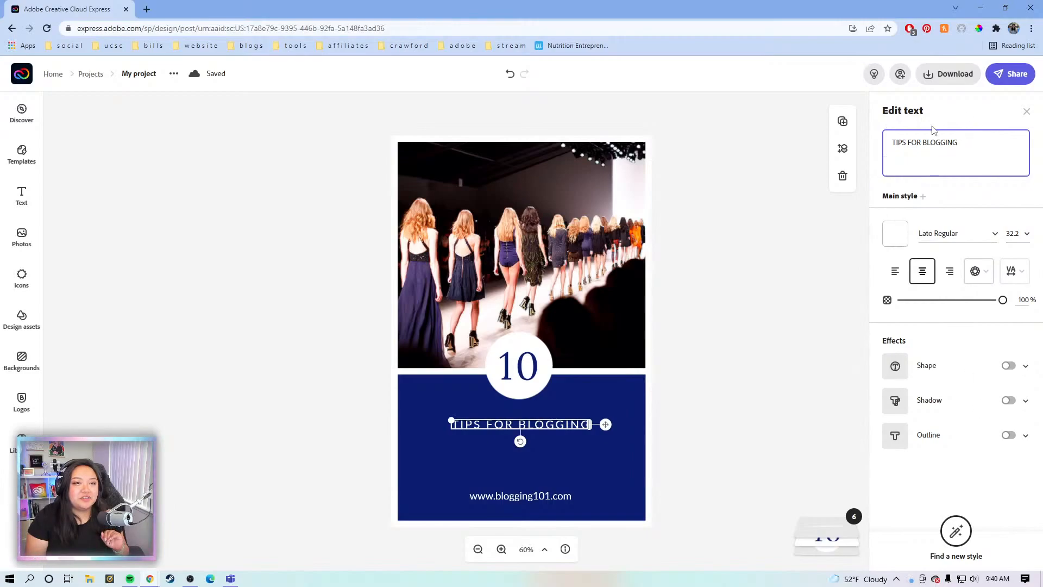
key(Return)
drag(992, 140, 883, 142)
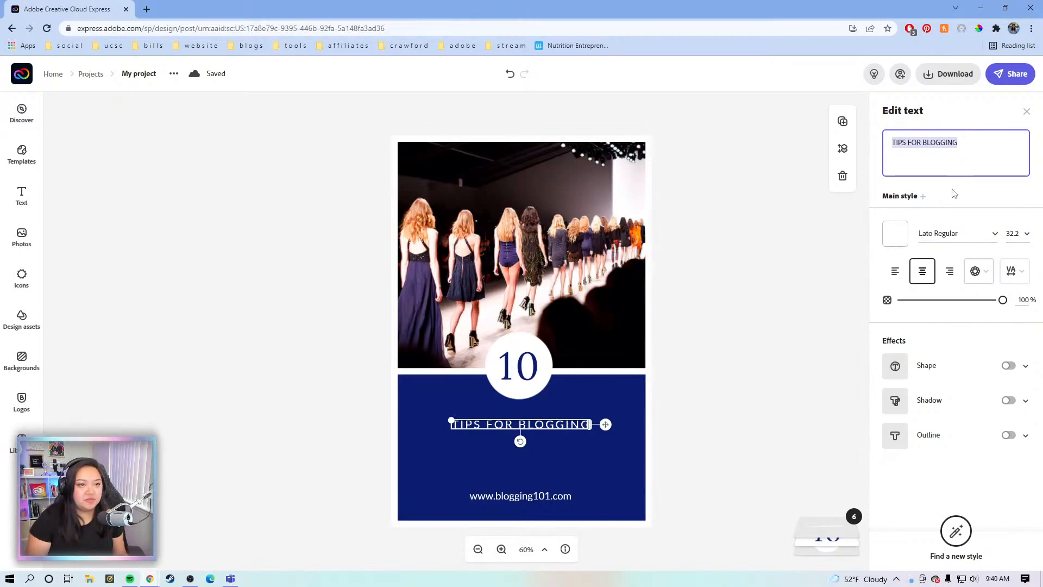
click(982, 145)
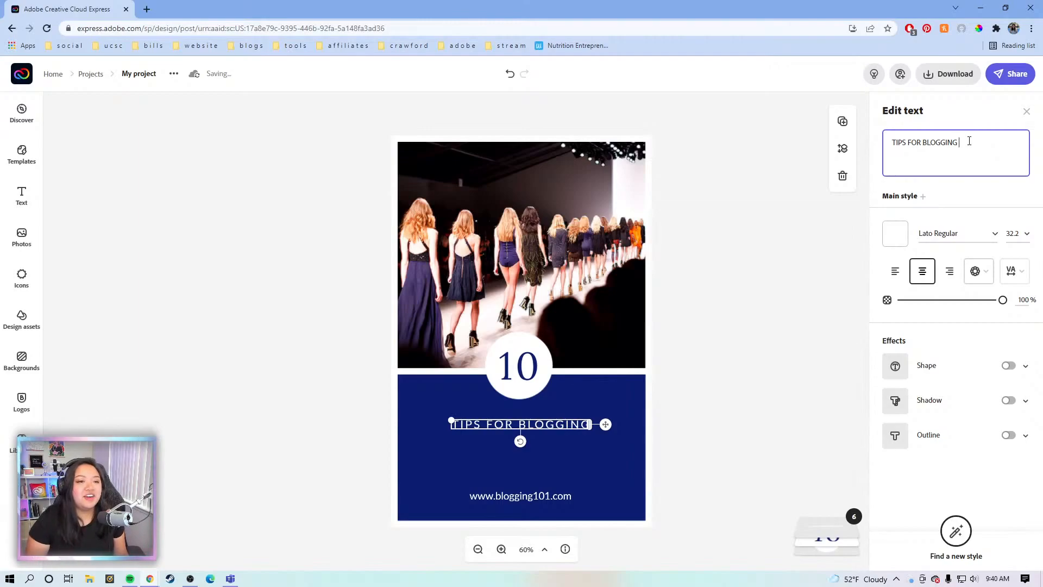
drag(998, 142, 923, 143)
key(BackSpace)
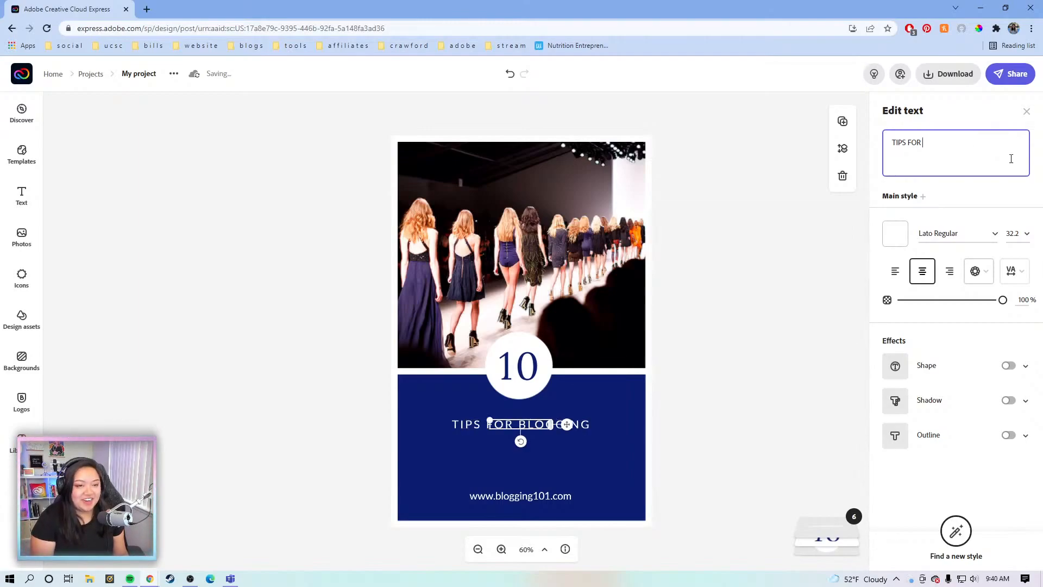
text(STARTING)
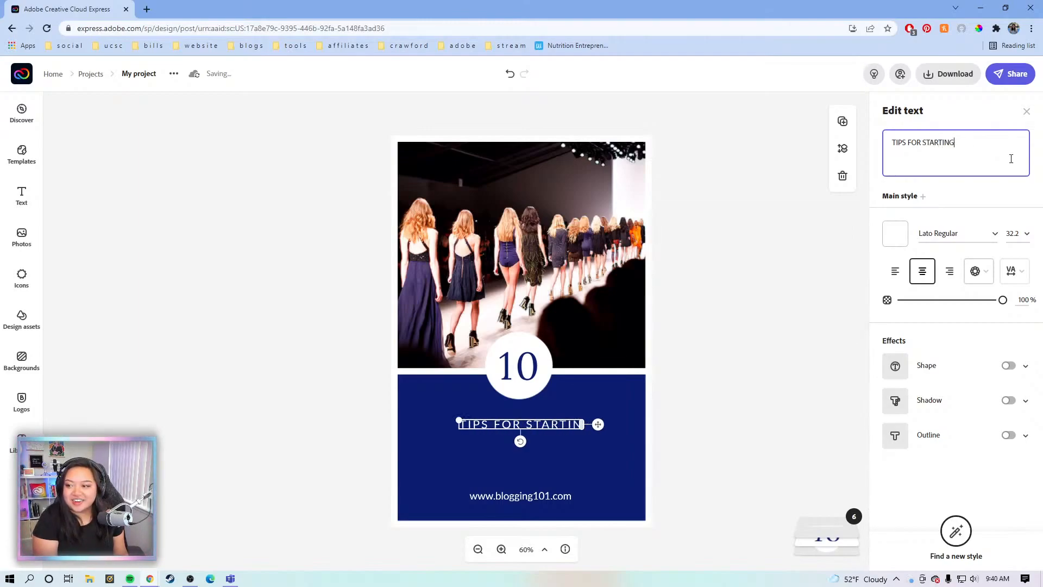
text( A BLOG)
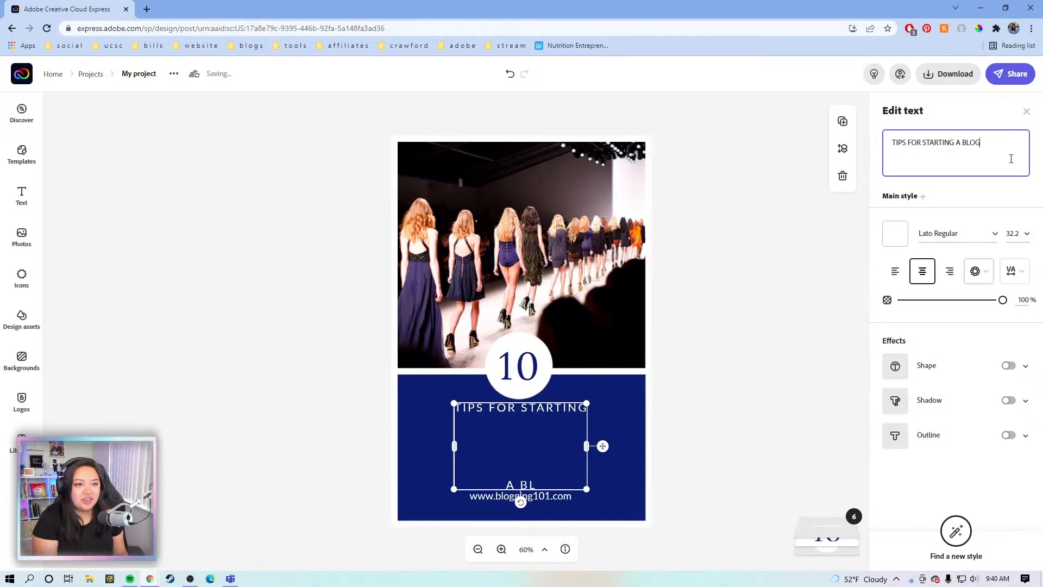
text( IN 2022)
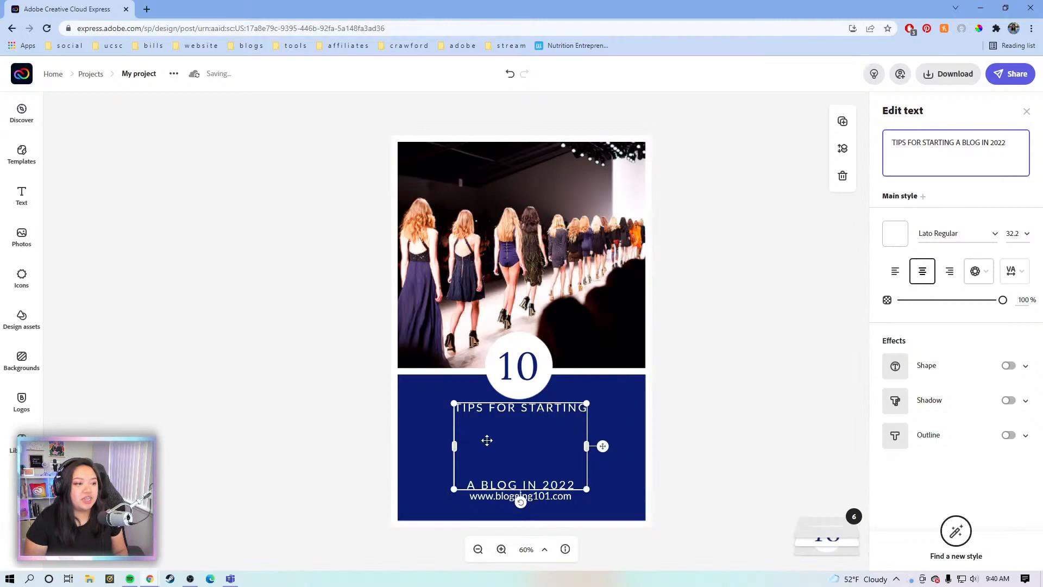
Reduce the line spacing of the "TIPS FOR STARTING A BLOG IN 2022" headline to 50
click(1016, 272)
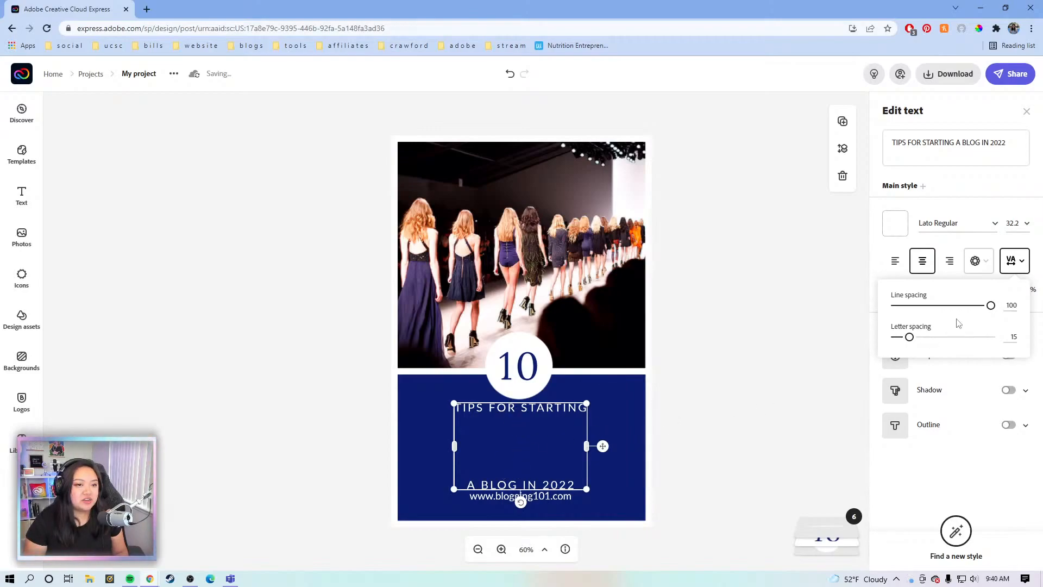
drag(991, 305, 944, 311)
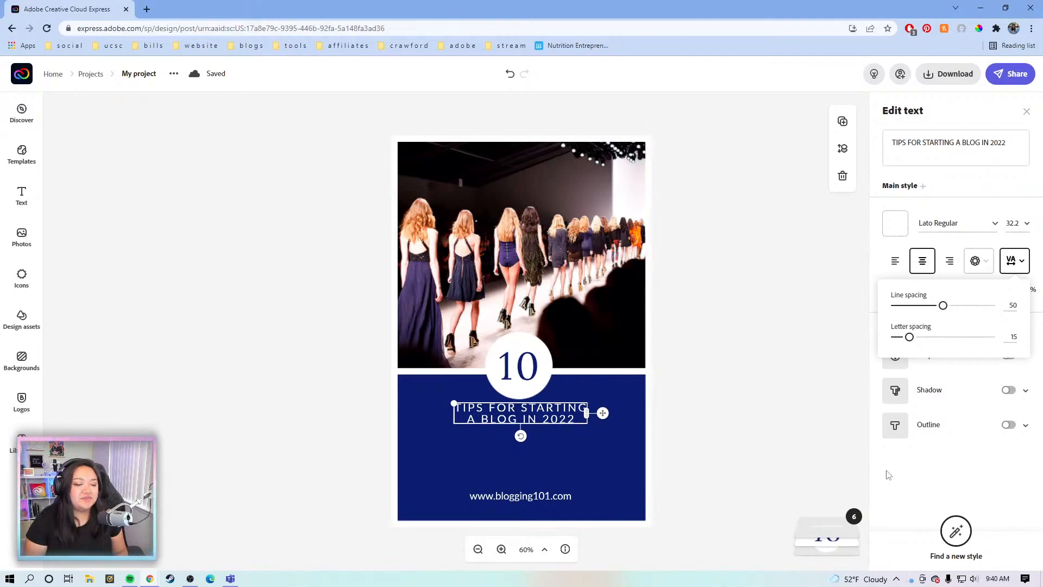
click(893, 519)
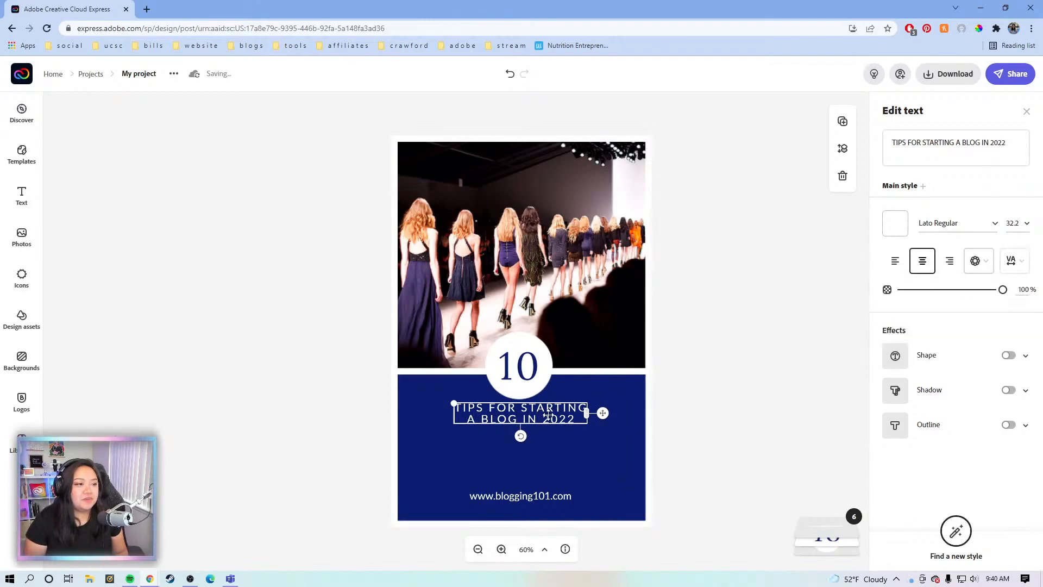
Move the headline lower in the blue section, enlarge it to size 54.3 and centre it above the web address
drag(602, 413, 650, 463)
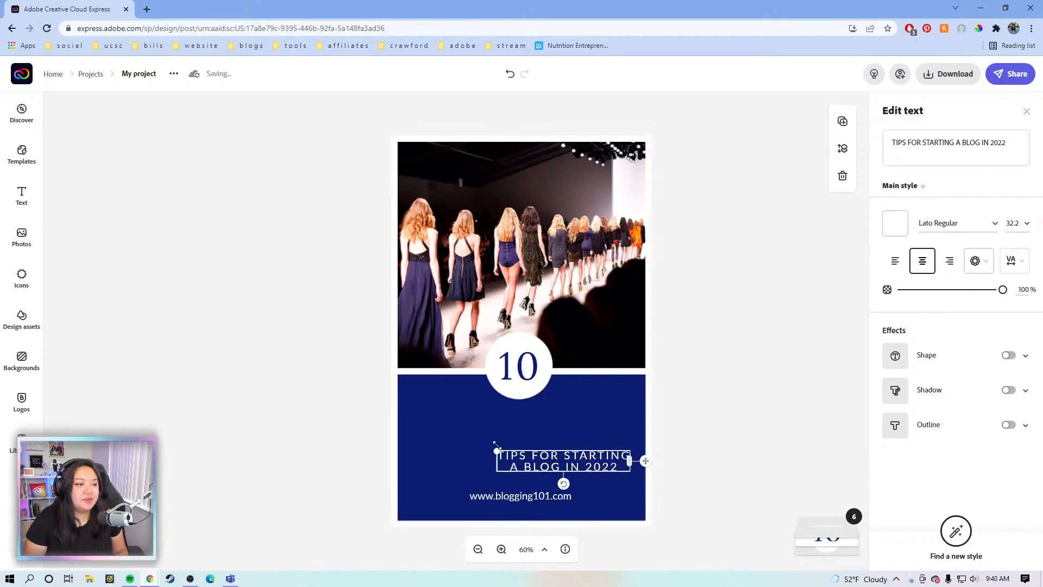
drag(497, 449, 409, 422)
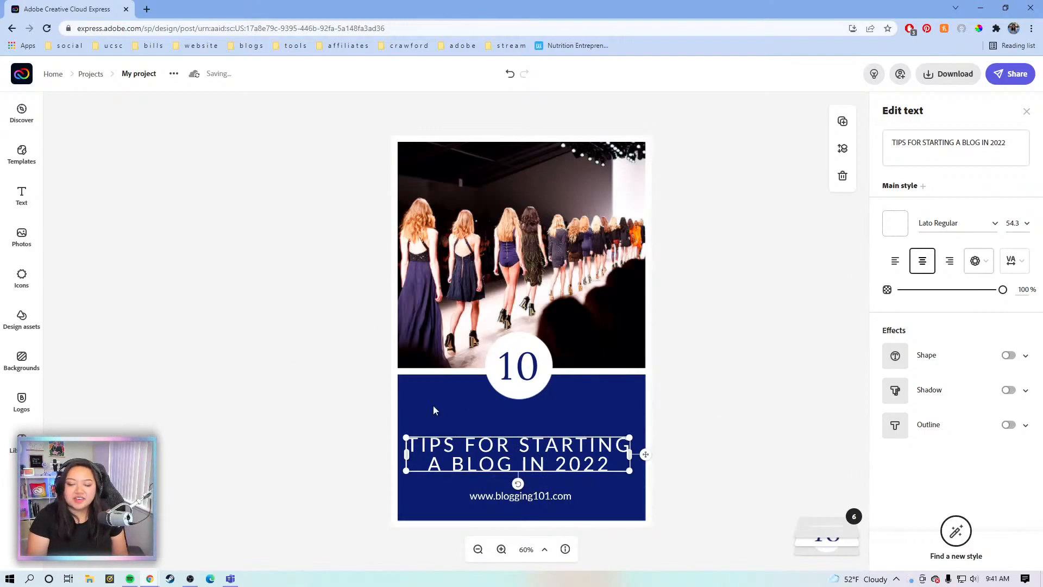
mouse_move(578, 463)
mouse_down()
mouse_move(582, 453)
mouse_move(583, 465)
mouse_up()
click(735, 438)
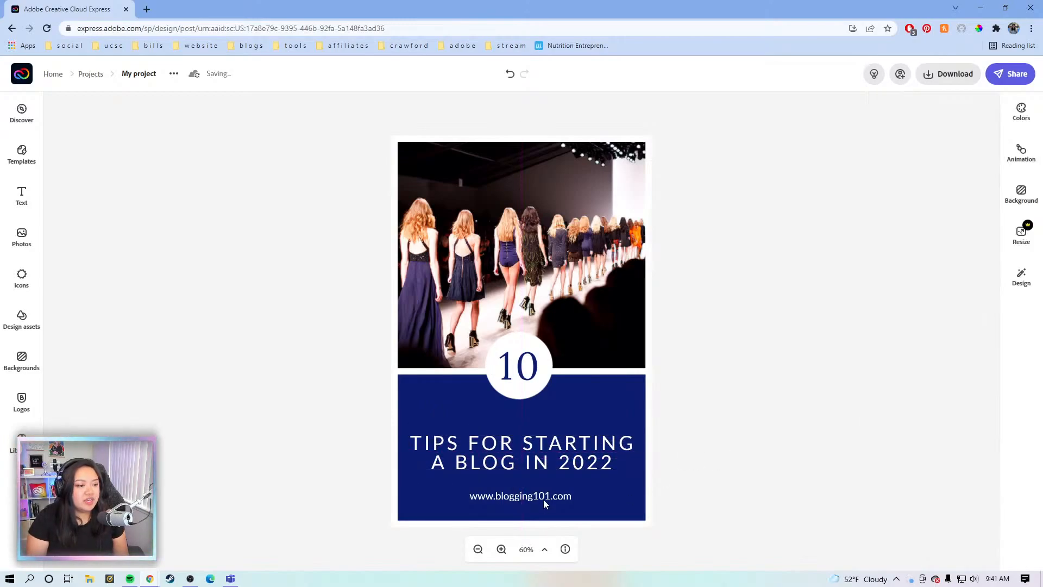
Set the web address's letter spacing to 20 and move it slightly lower, away from the headline
click(551, 497)
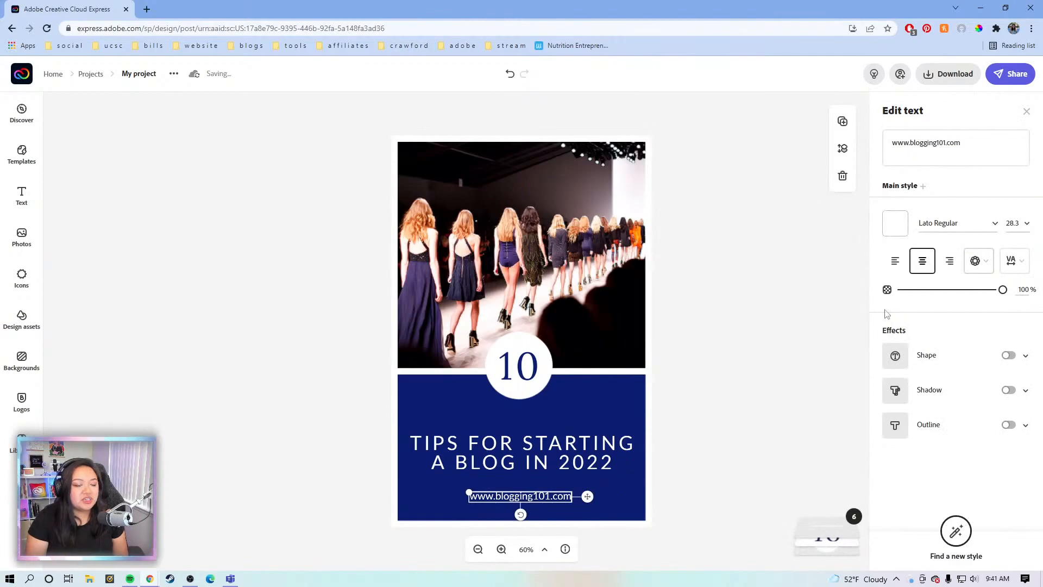
click(986, 147)
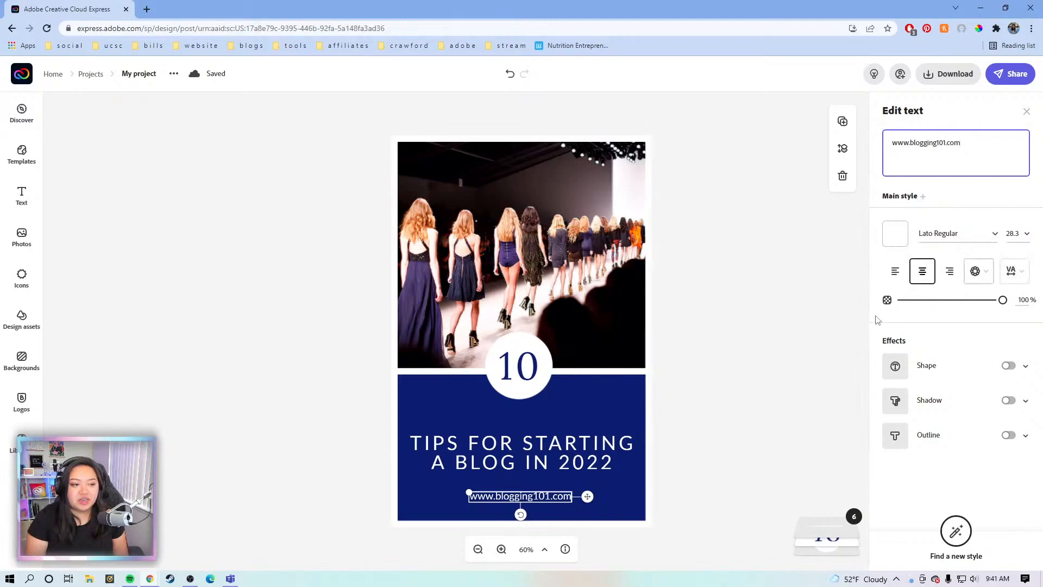
click(1017, 275)
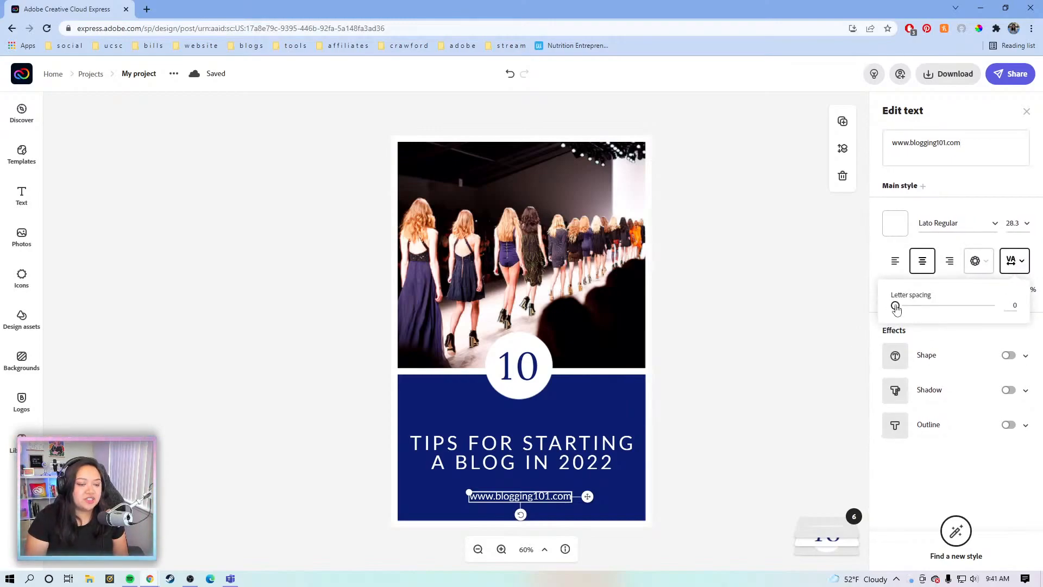
drag(896, 306, 914, 306)
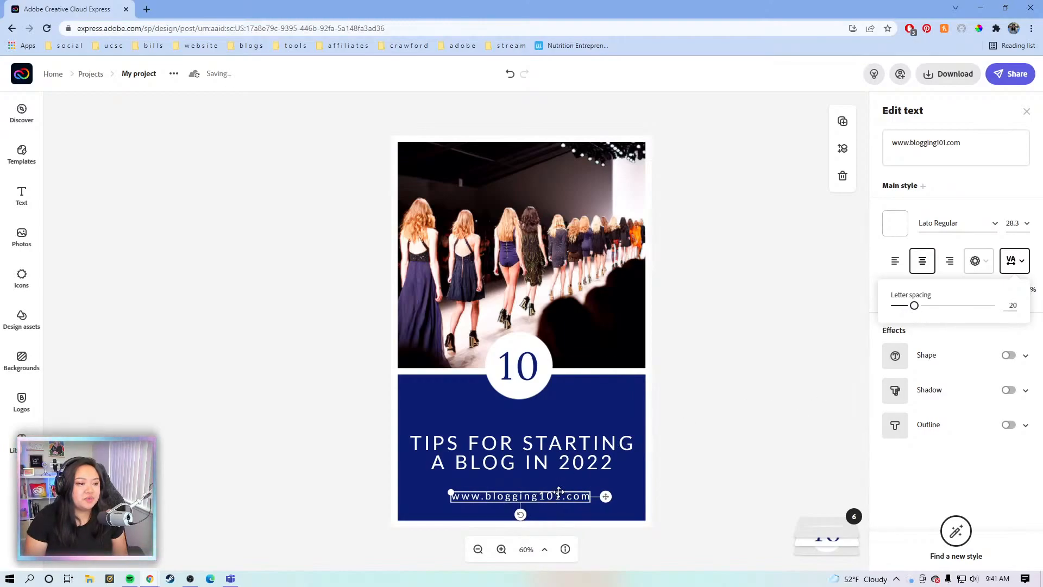
drag(605, 497, 609, 506)
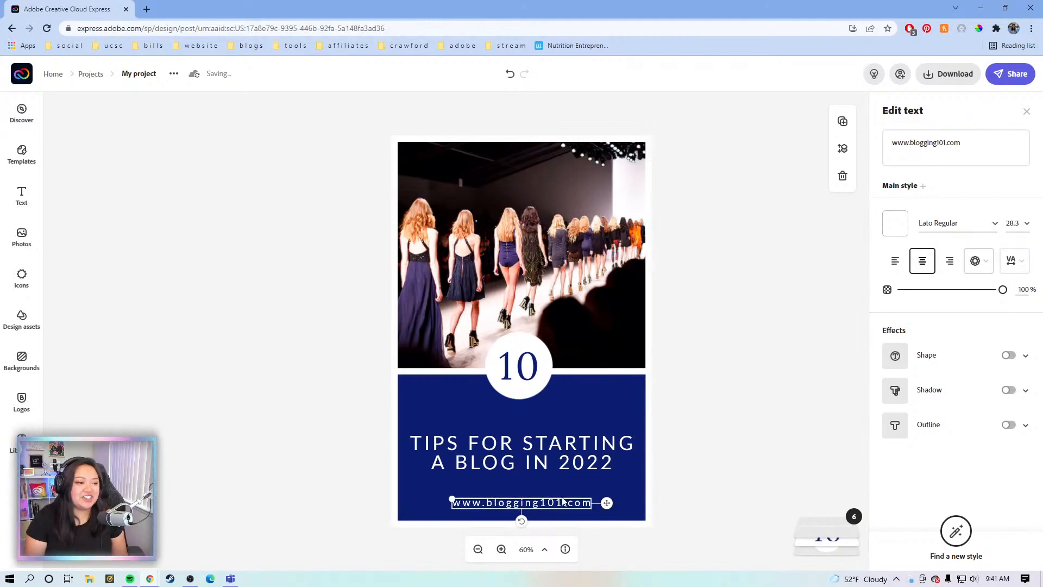
click(641, 470)
click(542, 507)
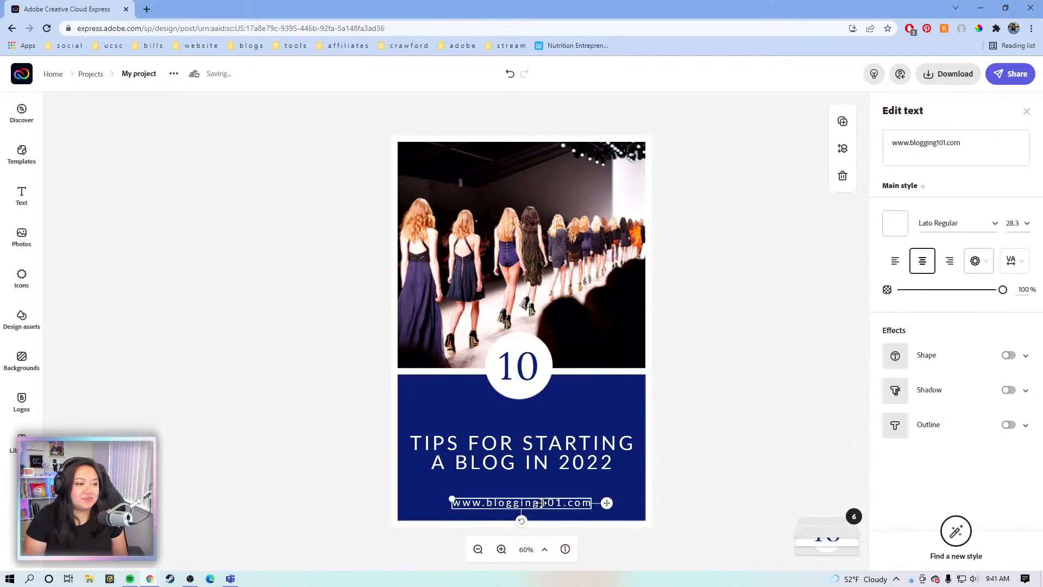
click(942, 142)
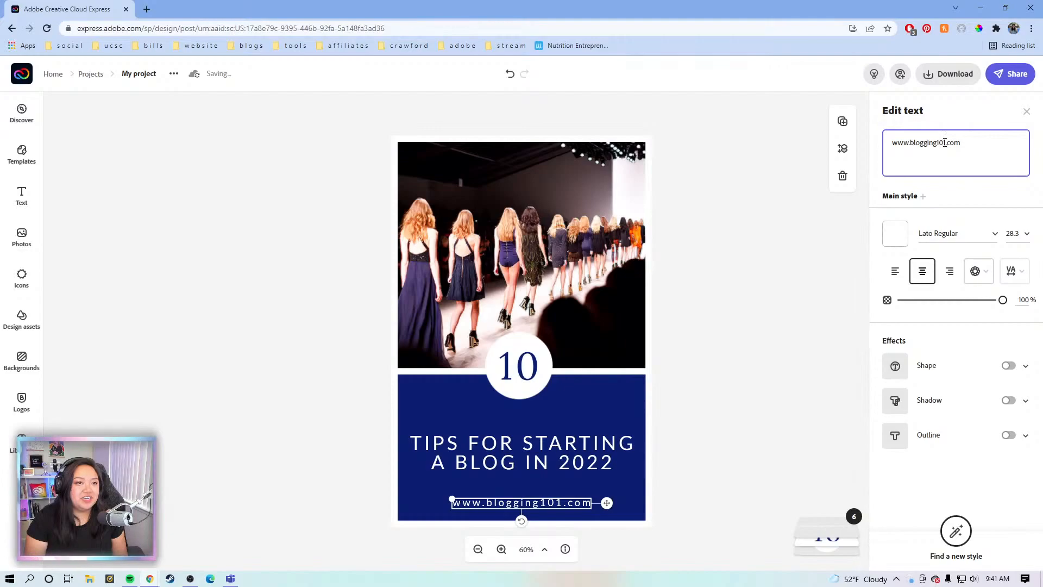
drag(945, 142, 913, 139)
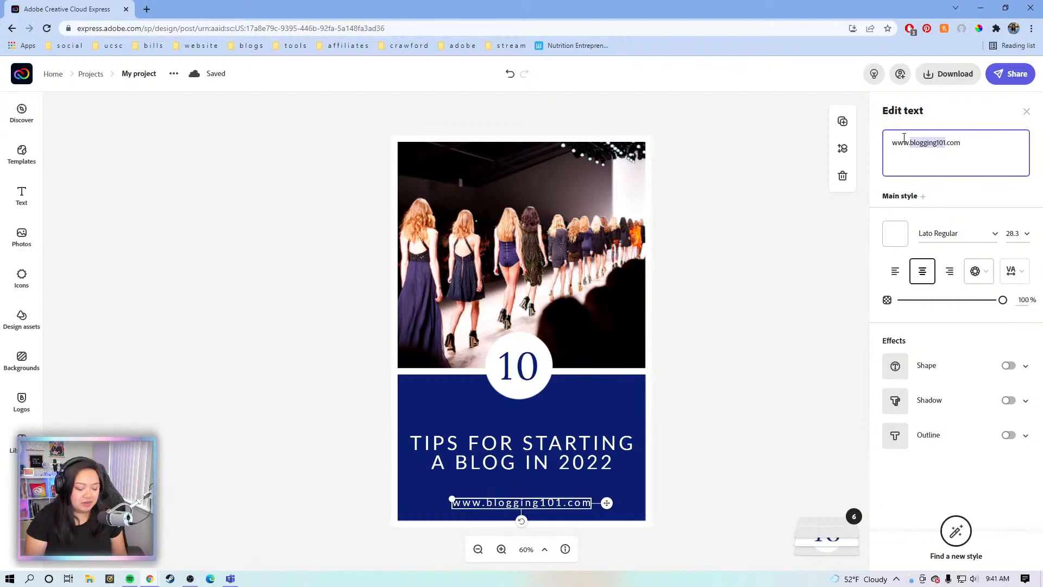
text(my)
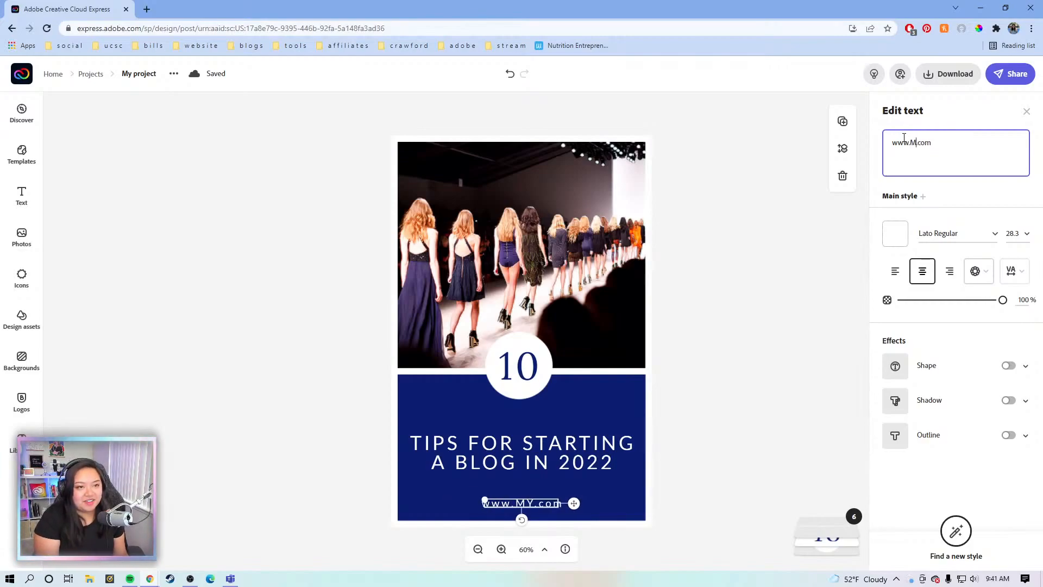
text(blog)
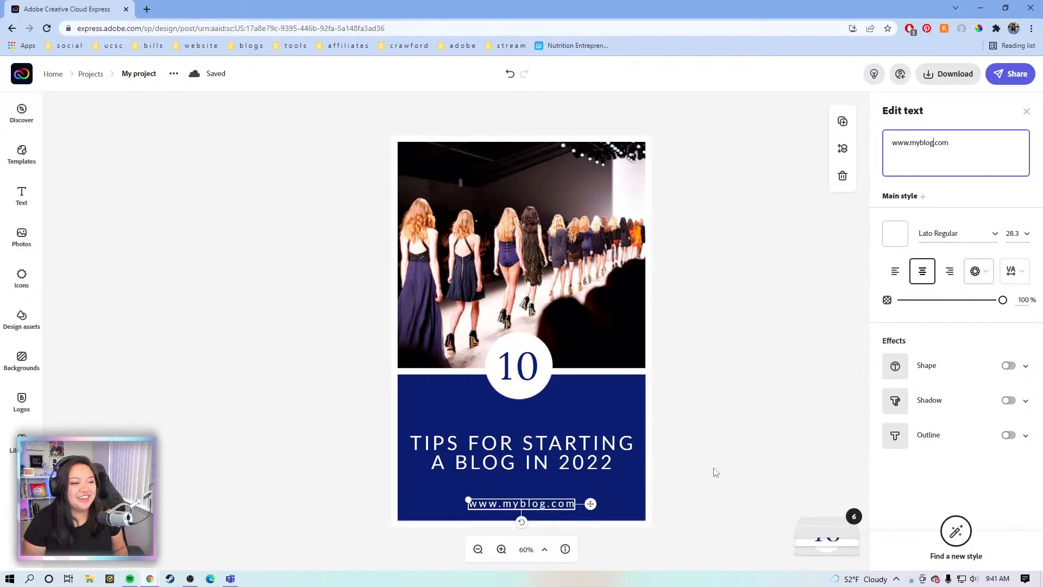
click(660, 513)
Move the headline slightly down towards the web address, and look at the white border's background options
click(560, 445)
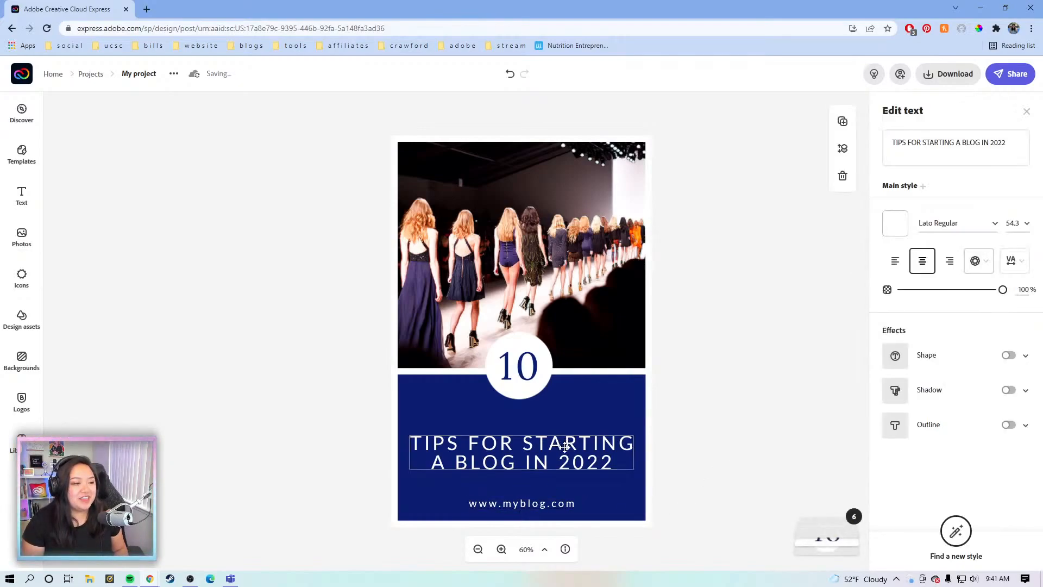
drag(565, 446, 565, 458)
click(723, 393)
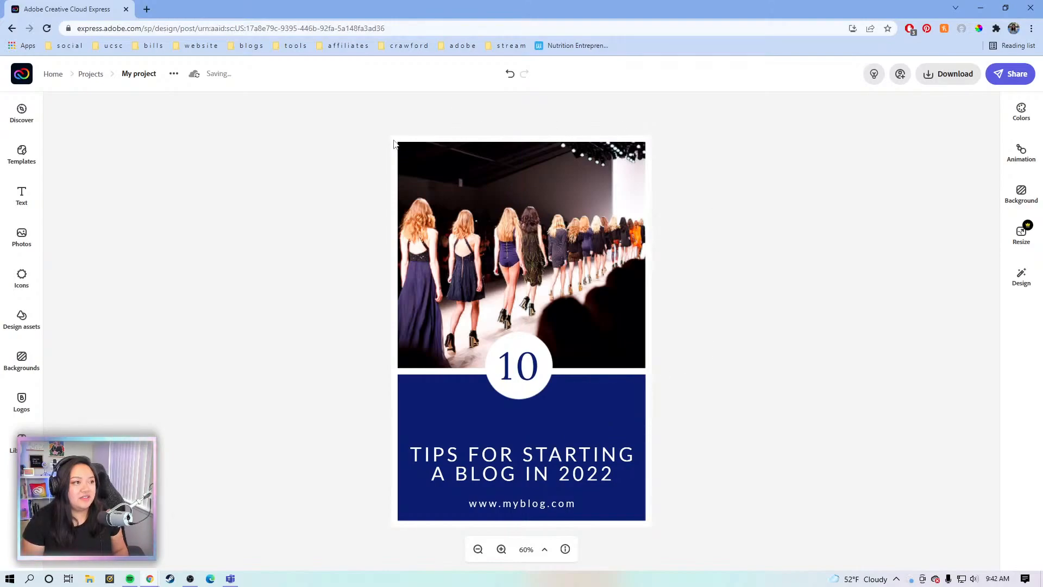
click(395, 144)
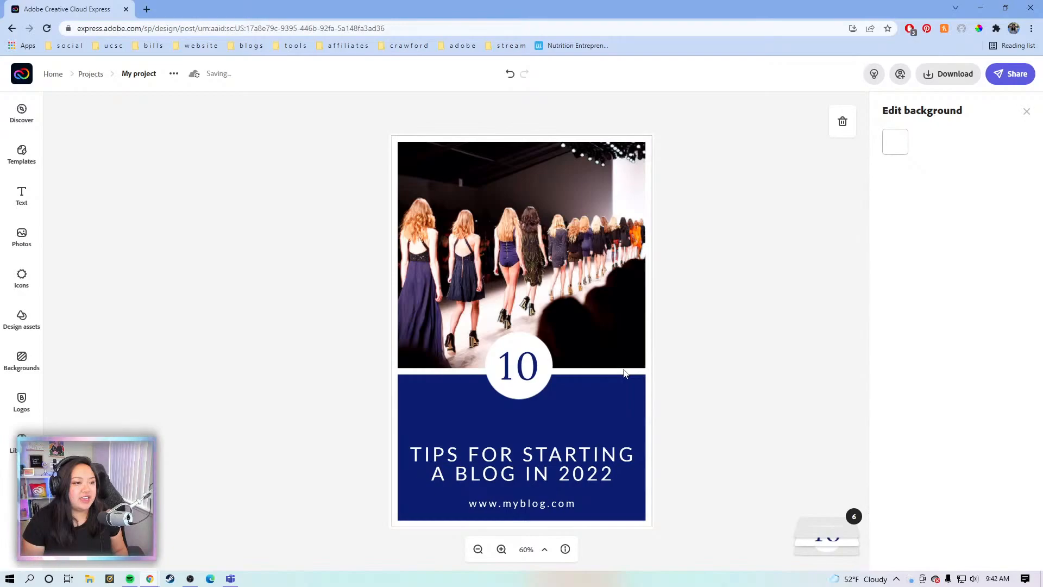
click(1026, 111)
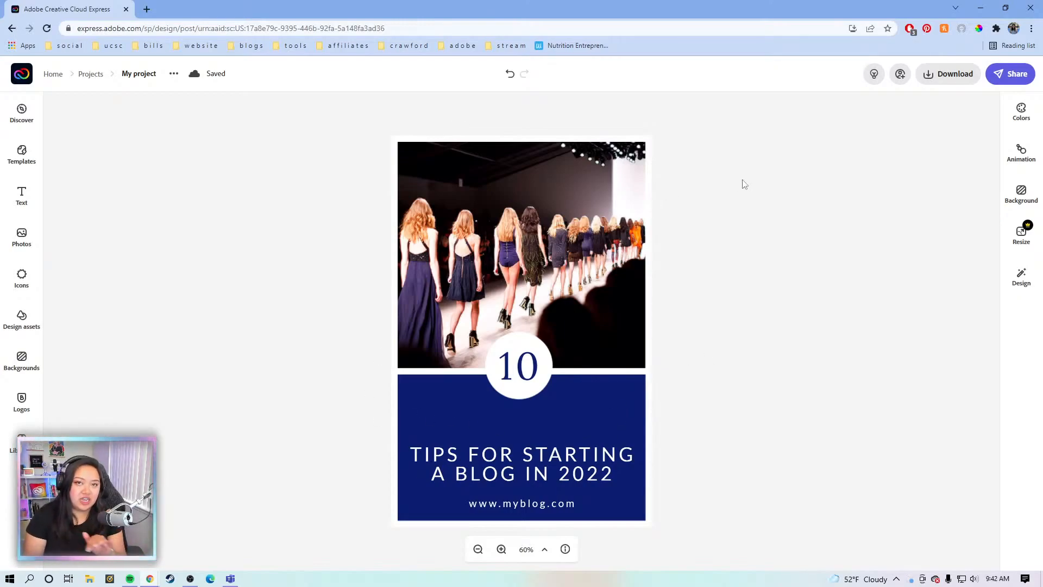
Thin the white border and the matching gap between the photo and the blue section until only a hairline remains
click(1025, 202)
scroll(924, 275, down, 5)
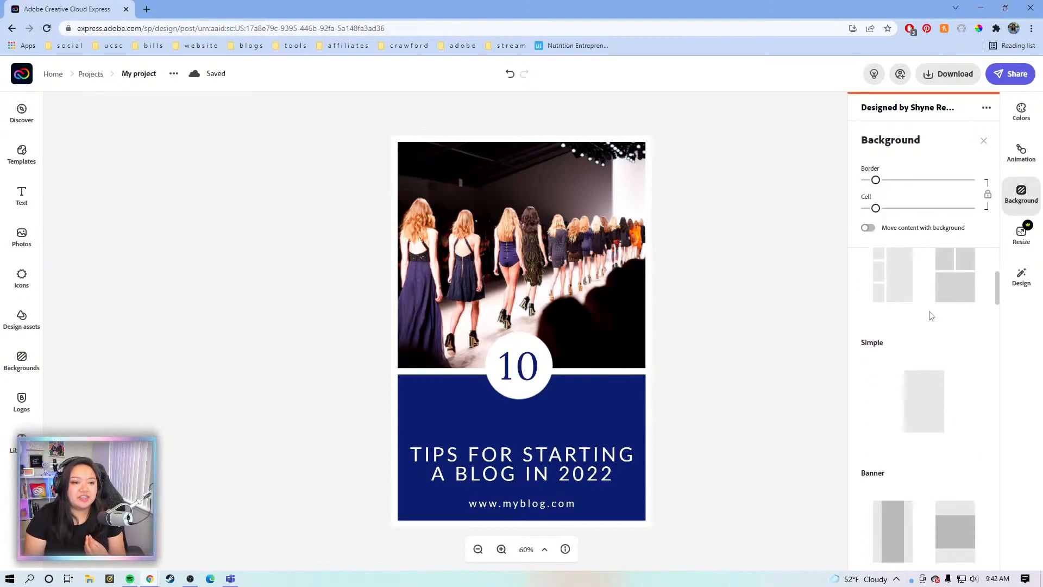
scroll(924, 337, down, 8)
scroll(886, 282, up, 4)
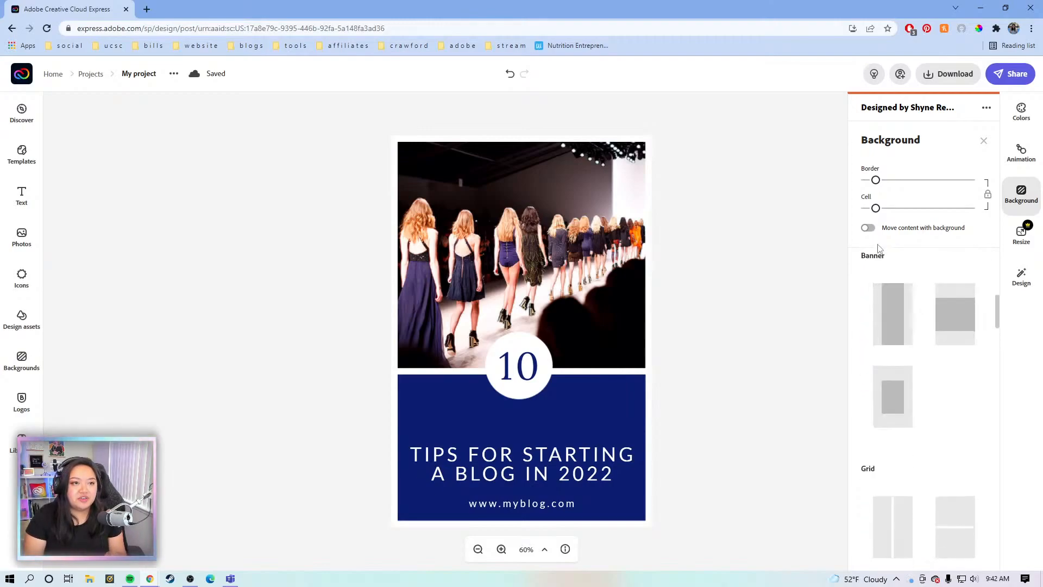
drag(875, 180, 870, 180)
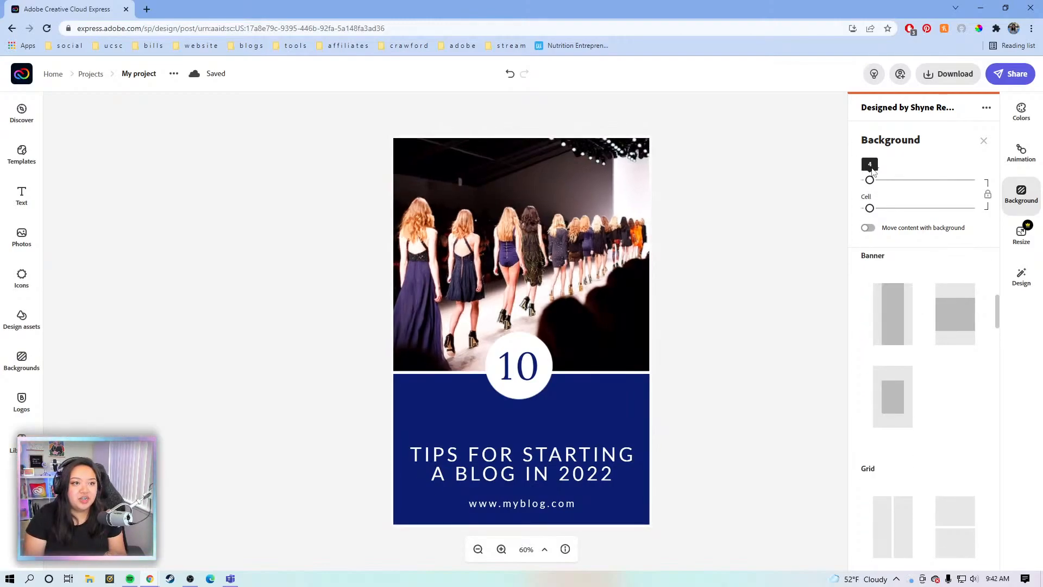
click(987, 196)
drag(870, 208, 868, 181)
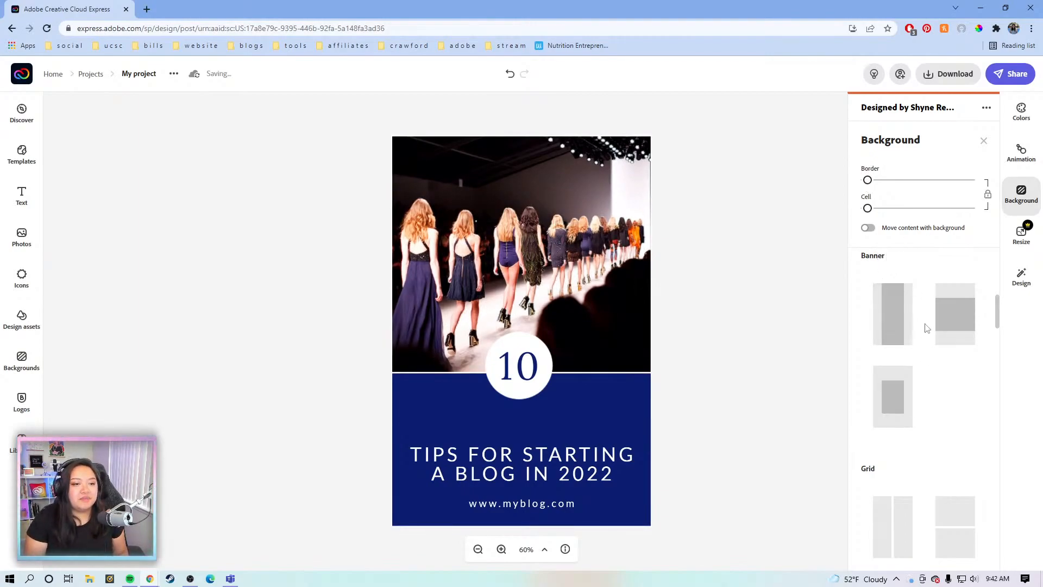
Examine the grid layouts offered for the background, and dismiss the Behance notification
scroll(931, 327, down, 1)
scroll(931, 326, down, 5)
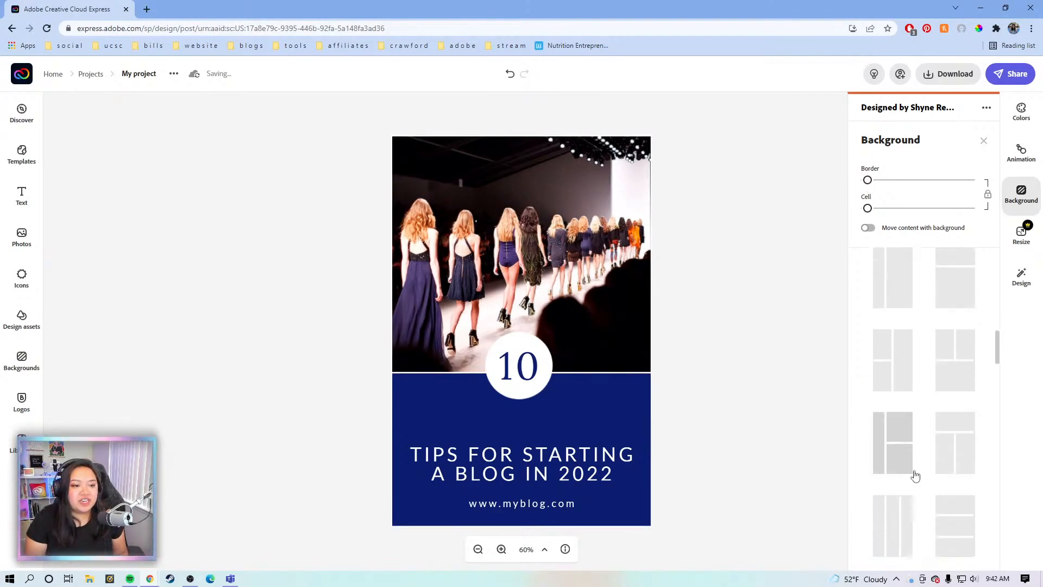
scroll(918, 478, up, 4)
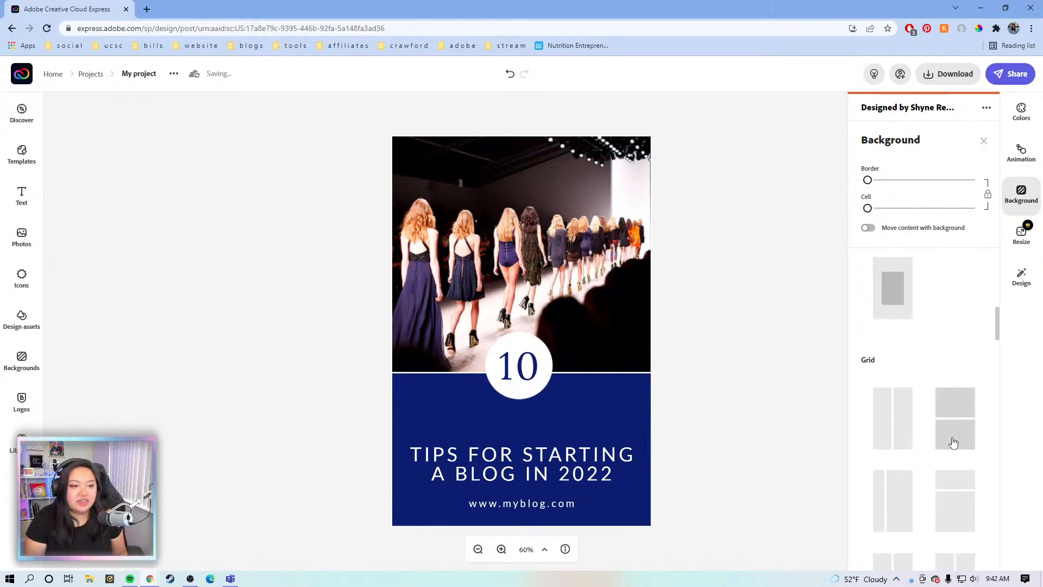
scroll(935, 437, down, 4)
scroll(904, 435, down, 3)
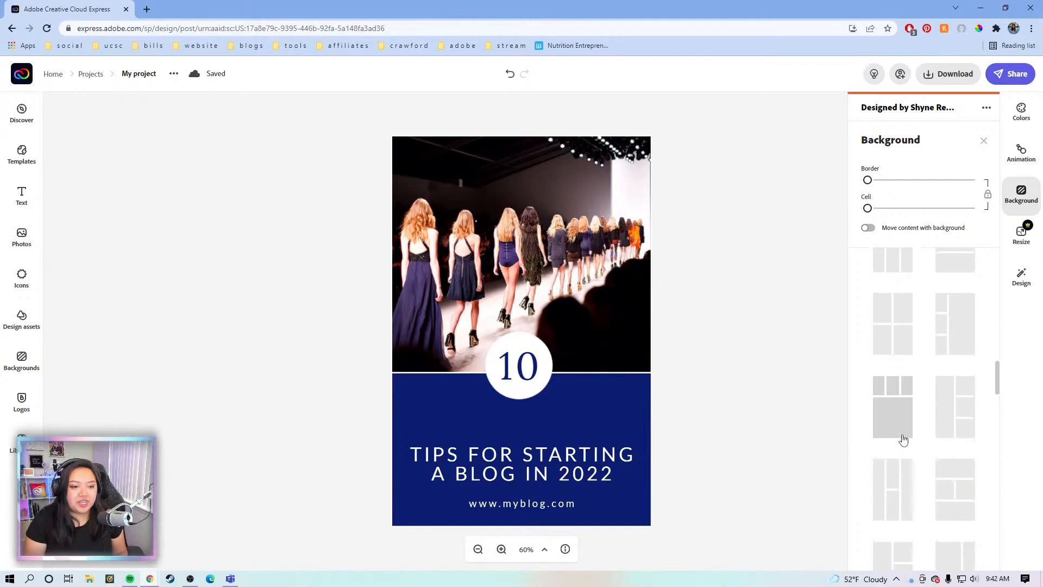
scroll(924, 429, down, 4)
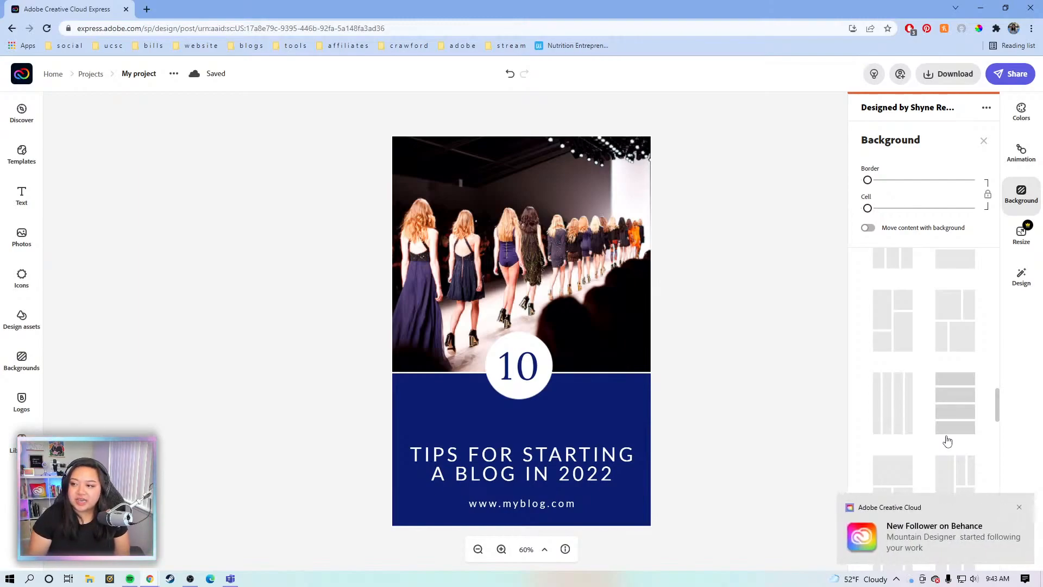
click(1019, 507)
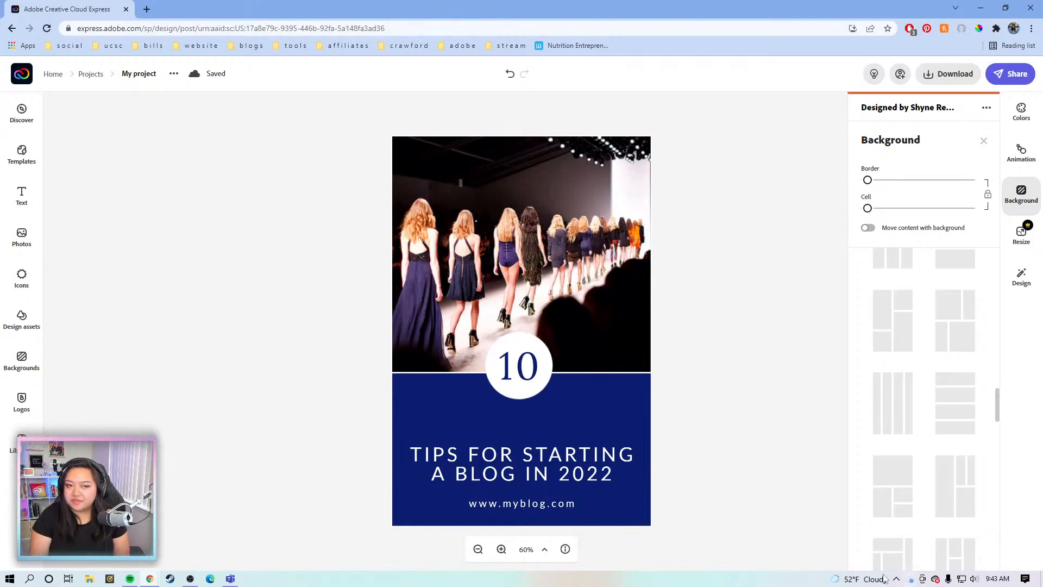
mouse_move(859, 579)
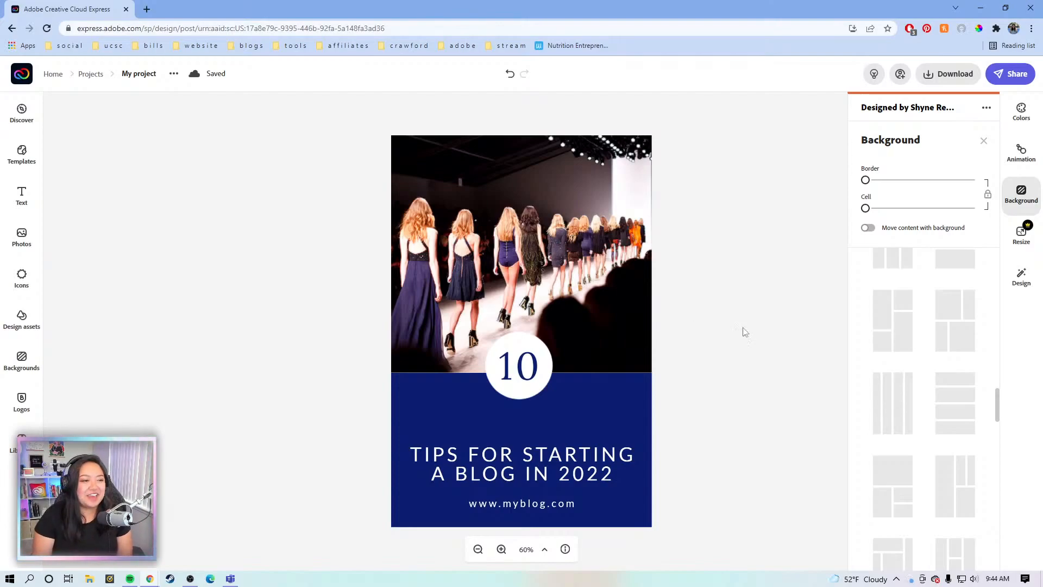
Set the white border and the linked gap between the photo and the blue section to 4
click(771, 335)
click(521, 394)
click(619, 403)
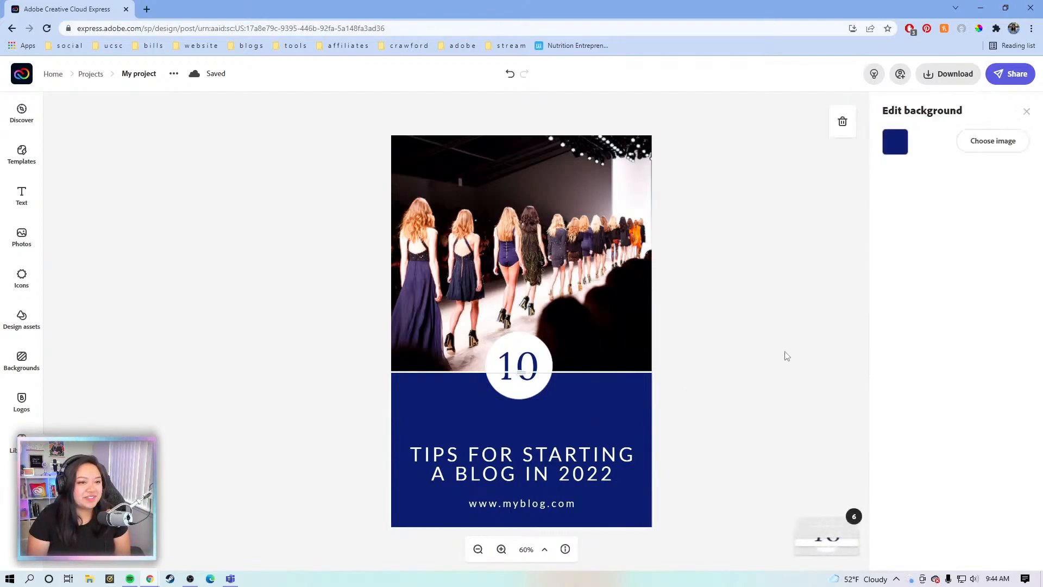
click(640, 370)
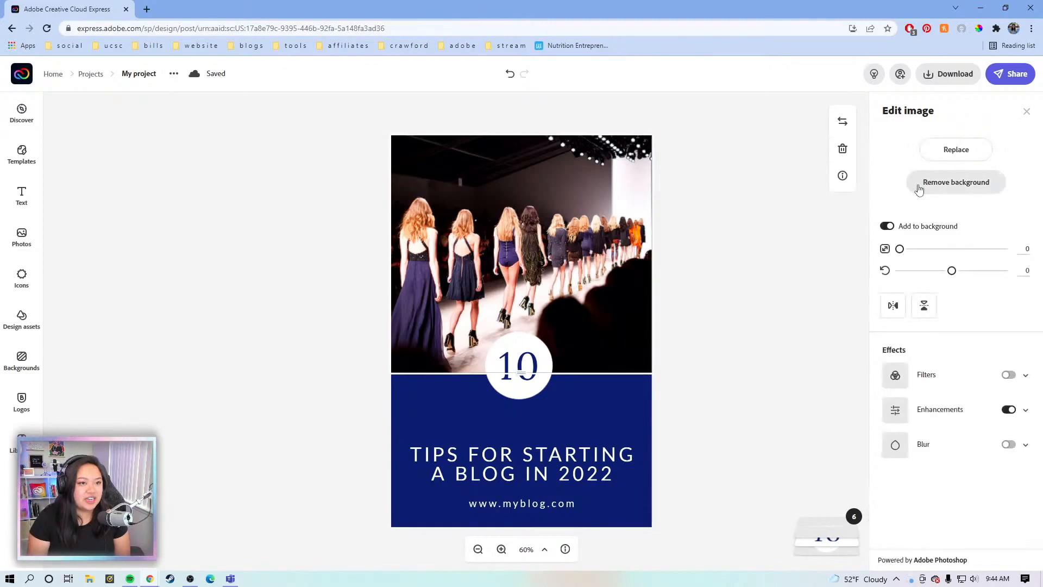
click(1027, 111)
click(1034, 207)
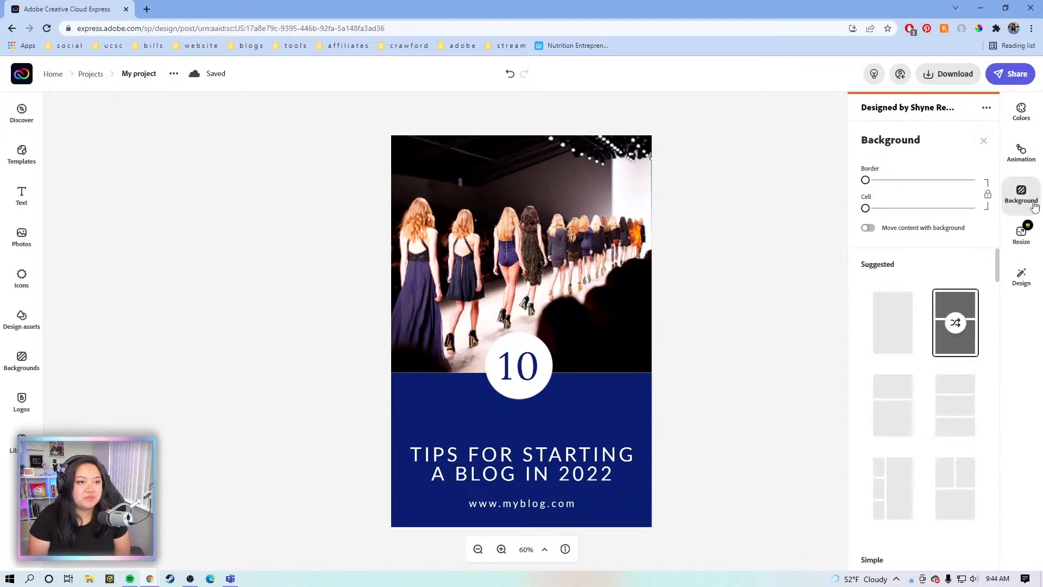
drag(866, 183, 871, 183)
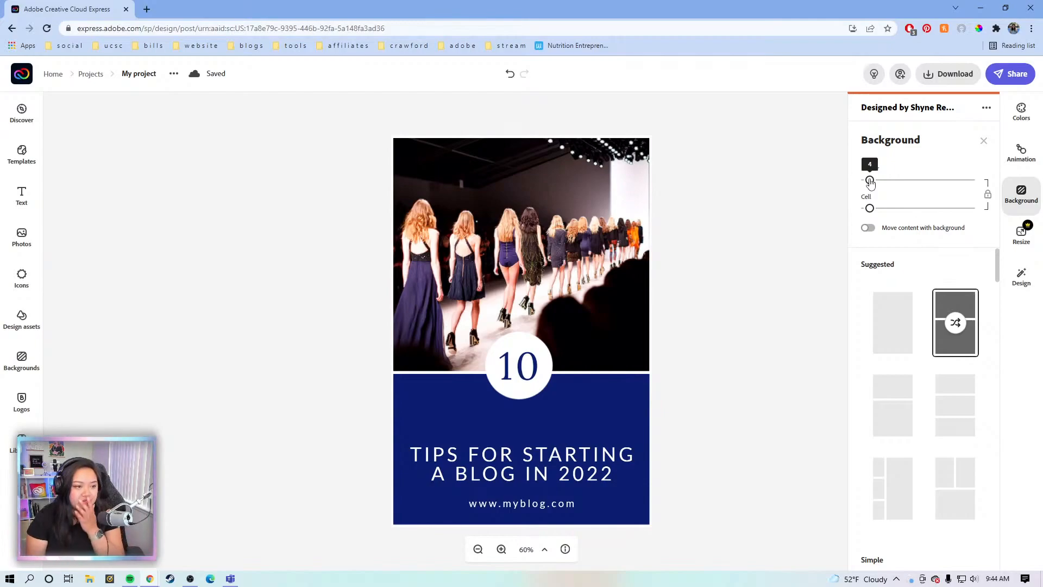
click(731, 278)
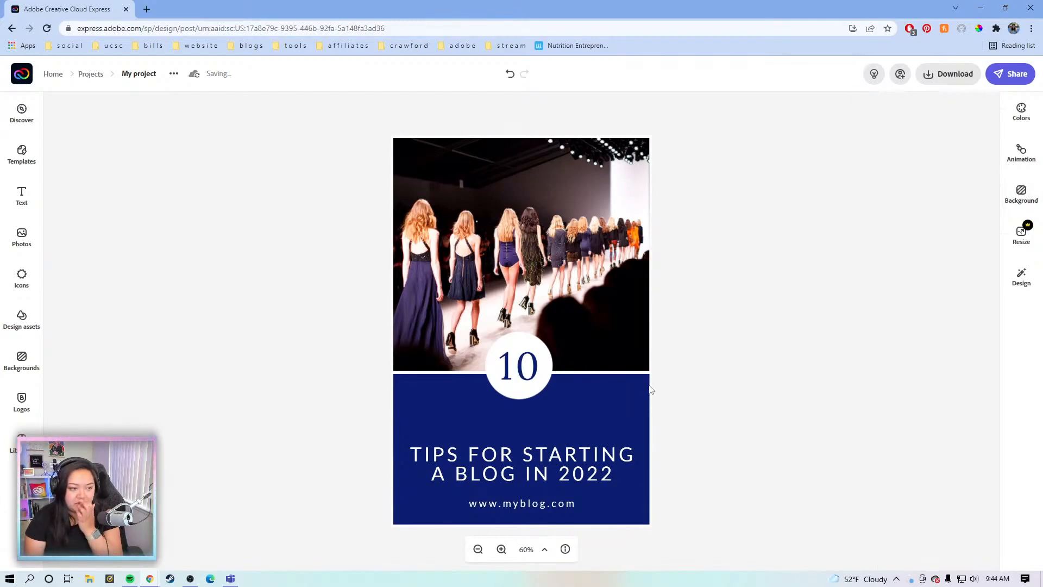
Move the divider between the photo and the blue section down so the photo fills more of the design
click(568, 373)
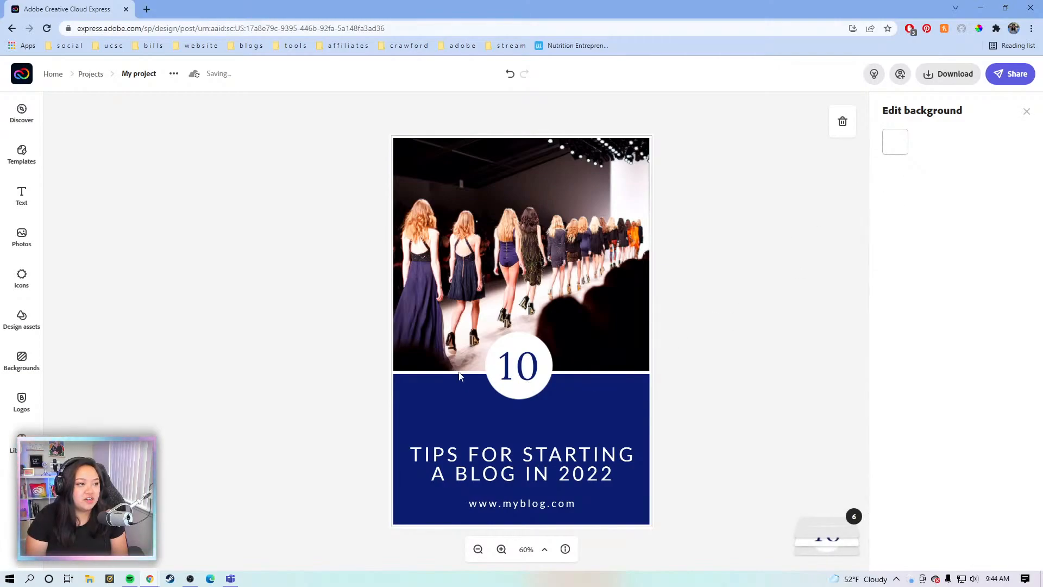
drag(517, 374, 520, 382)
click(576, 376)
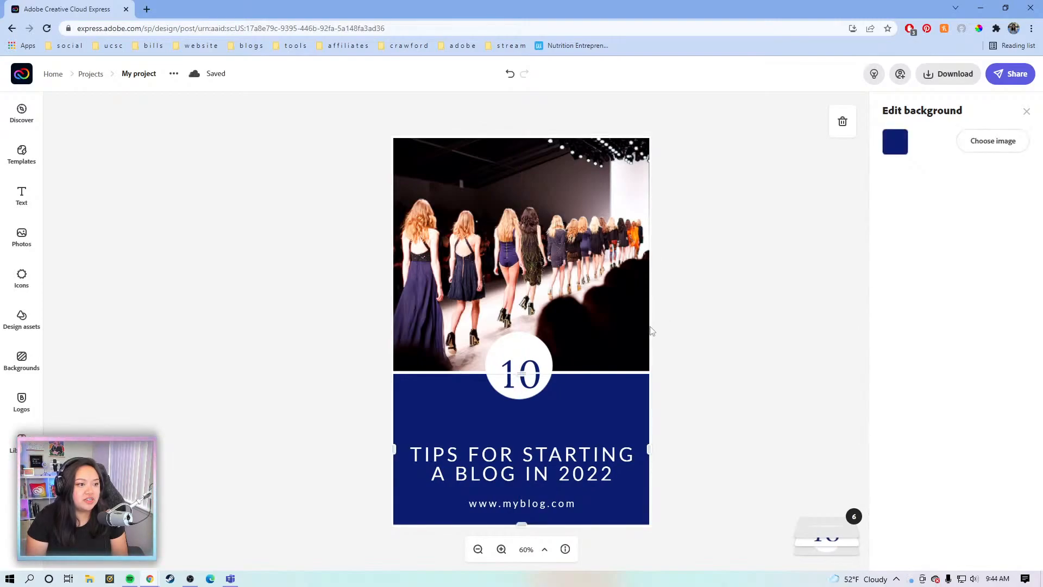
click(651, 327)
click(618, 375)
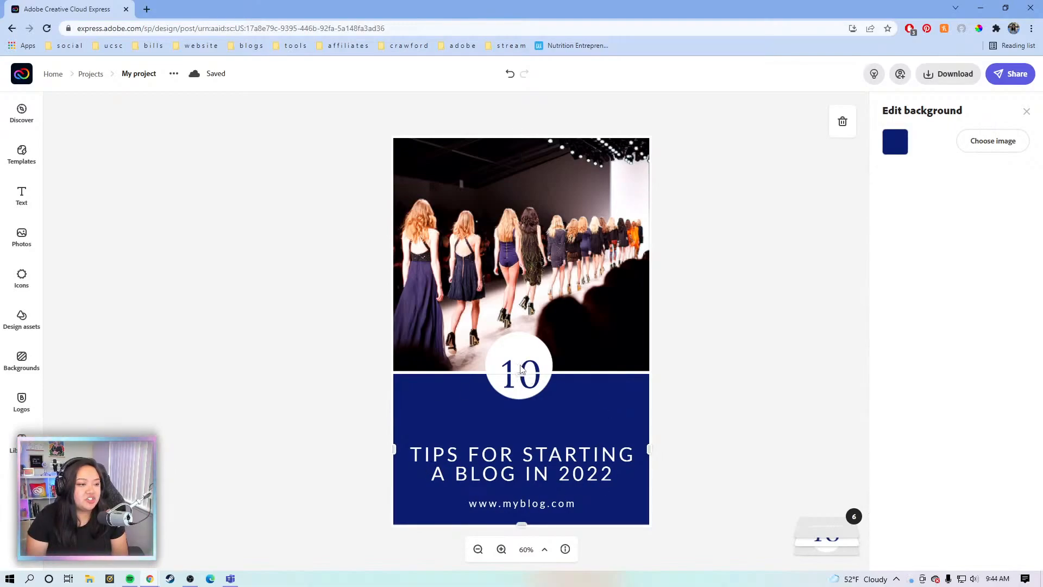
drag(522, 372, 505, 412)
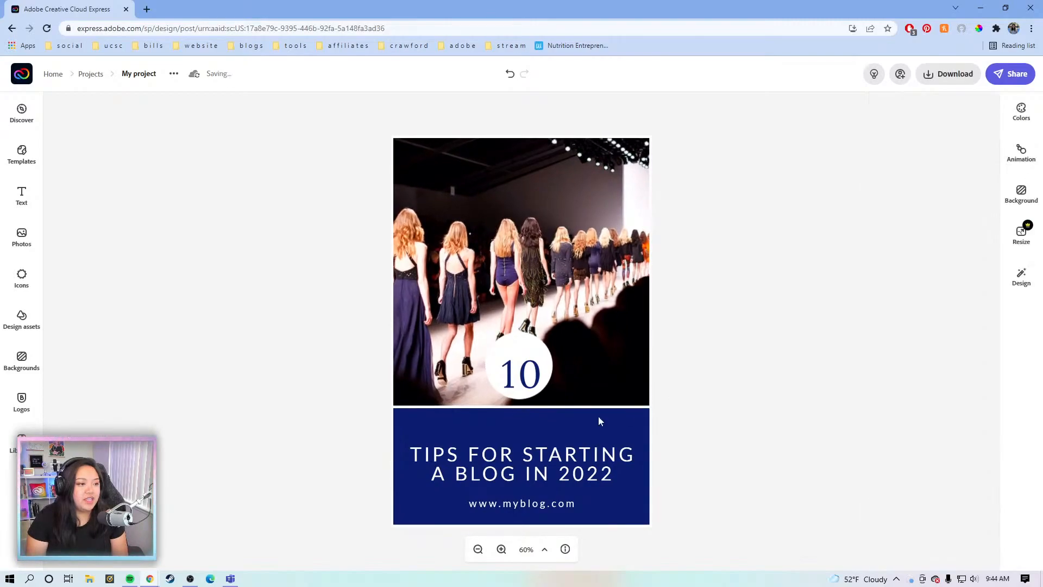
Centre the white circle and its number 10 over the lowered divider, with the number enlarged to size 148.3
click(528, 356)
drag(528, 356, 567, 399)
click(525, 373)
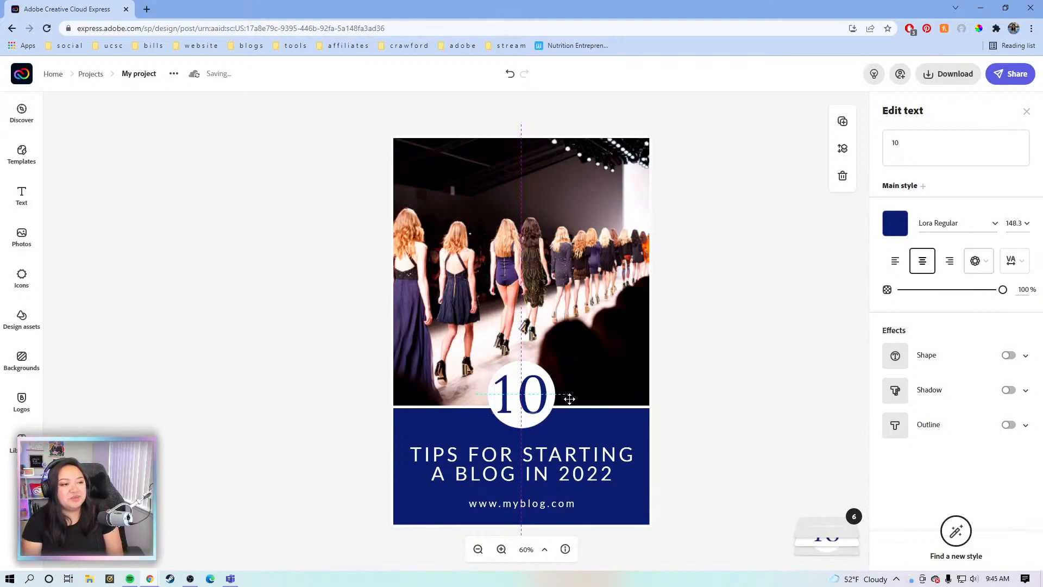
Move the "TIPS FOR STARTING A BLOG IN 2022" headline slightly up, away from the web address
click(574, 458)
drag(574, 458, 576, 462)
click(754, 470)
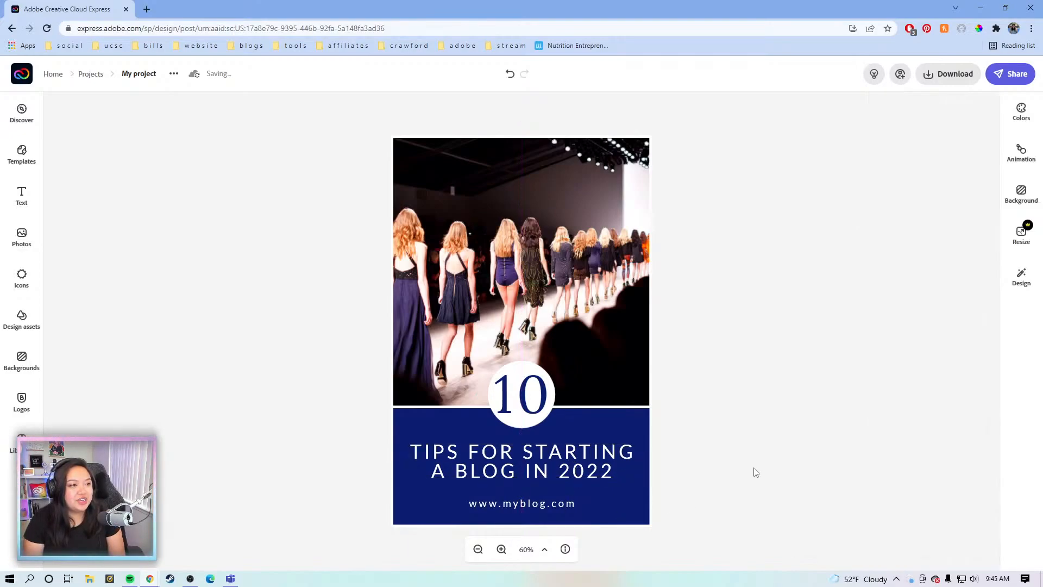
Start replacing the runway photo and search the stock photos for "Fashion clothes"
click(581, 233)
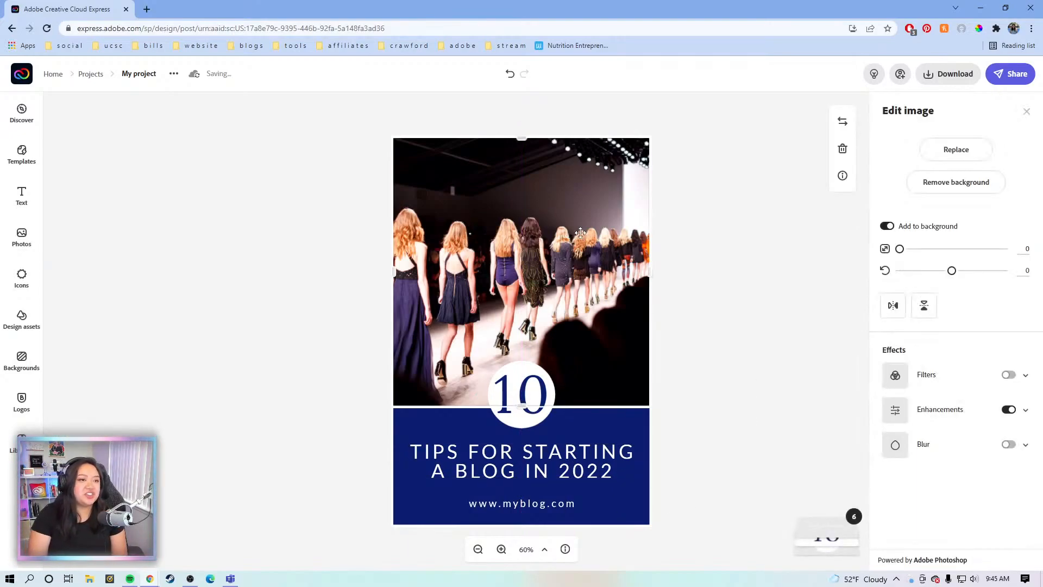
click(680, 186)
click(587, 205)
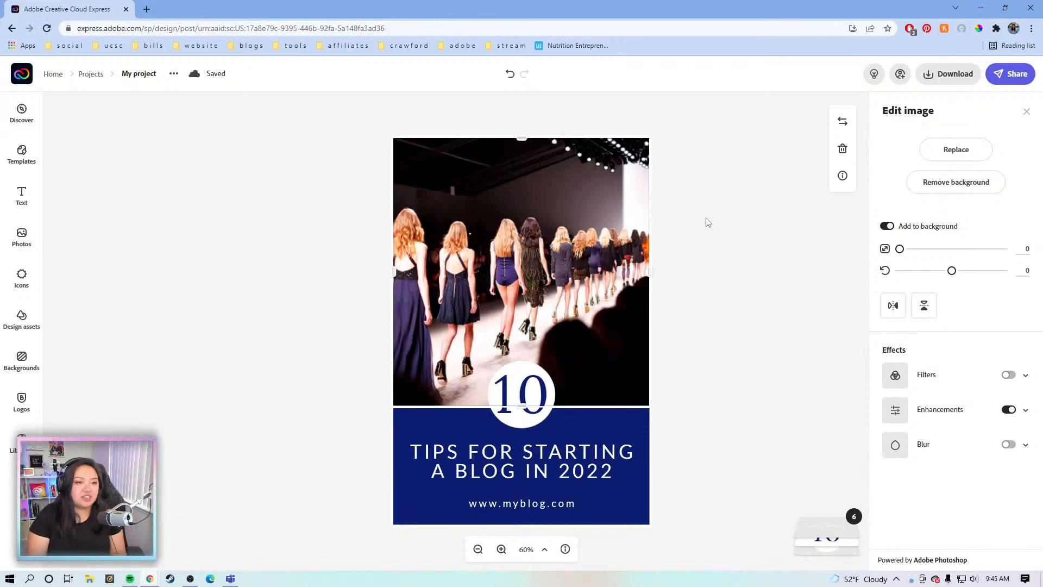
click(727, 213)
click(548, 211)
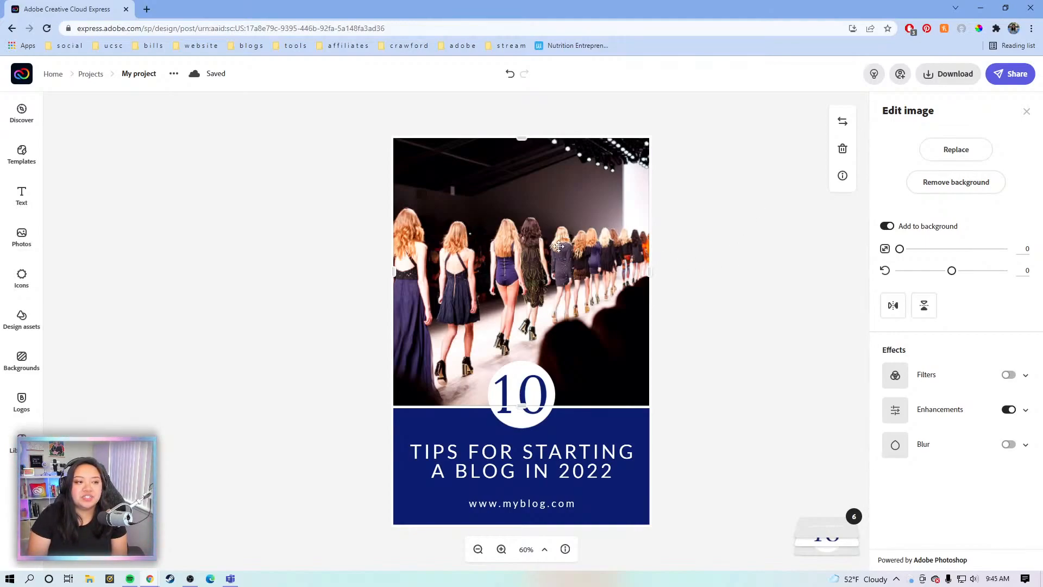
click(969, 158)
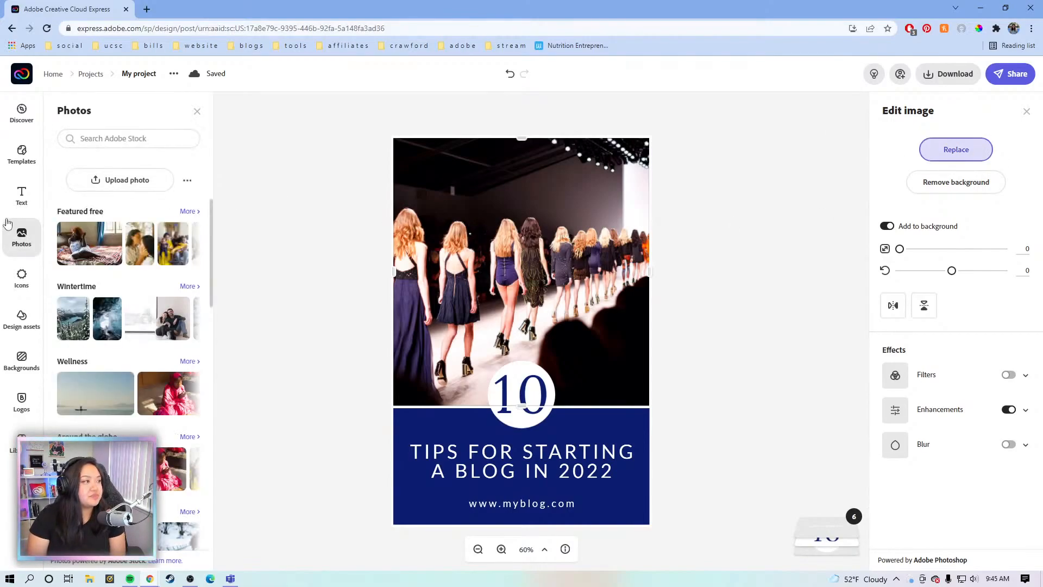
text(Fashion clothes)
key(Return)
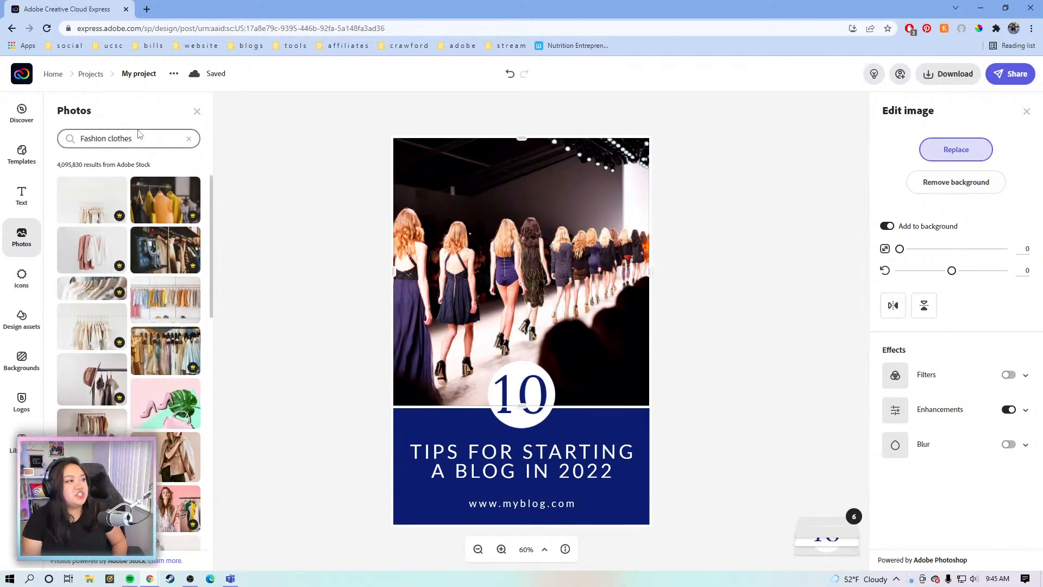
Search for "desk", replace the runway photo with the hands typing on a laptop, and reposition it within the frame
drag(133, 138, 33, 133)
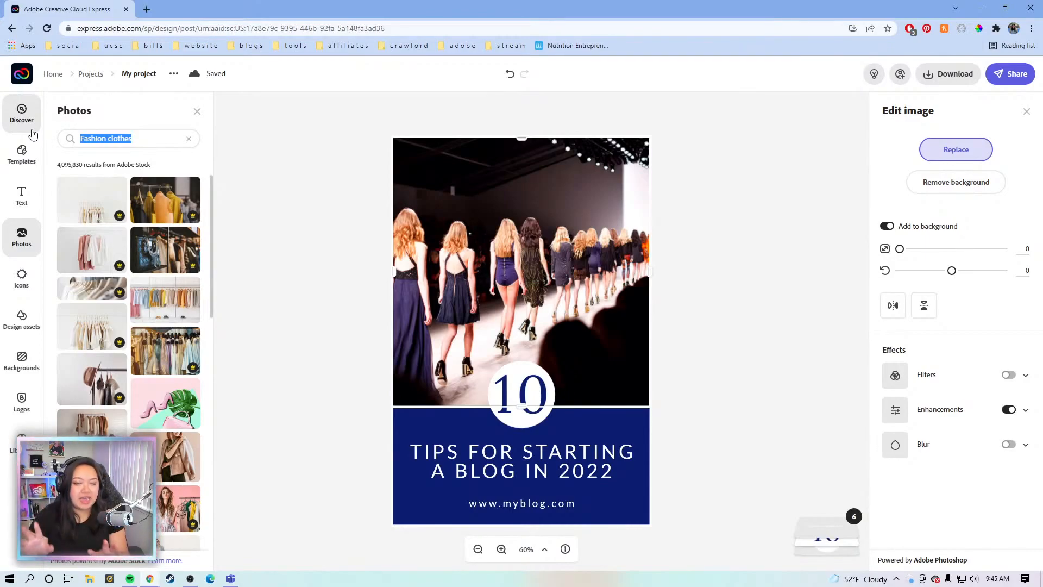
text(des)
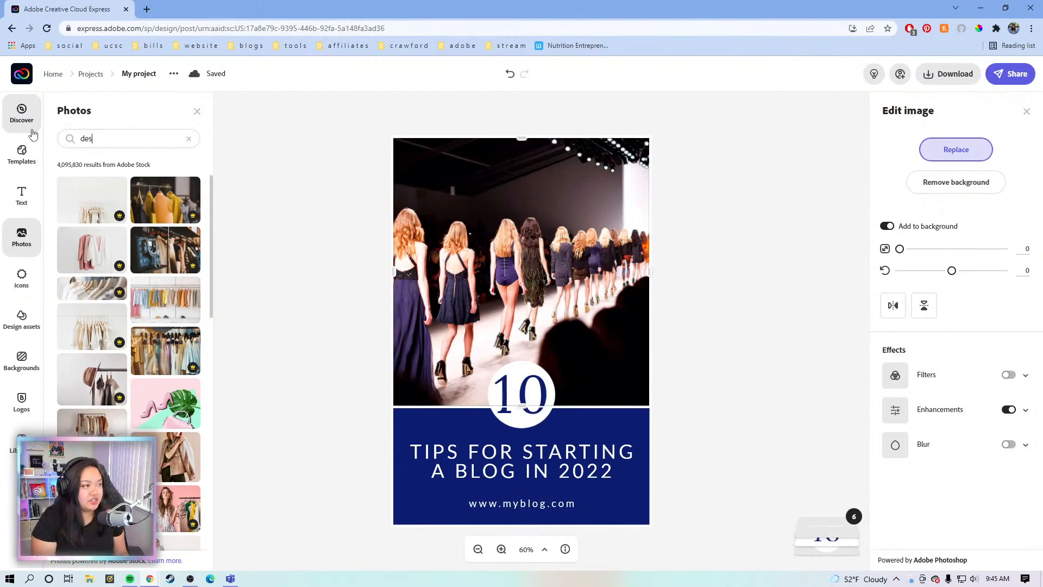
text(k)
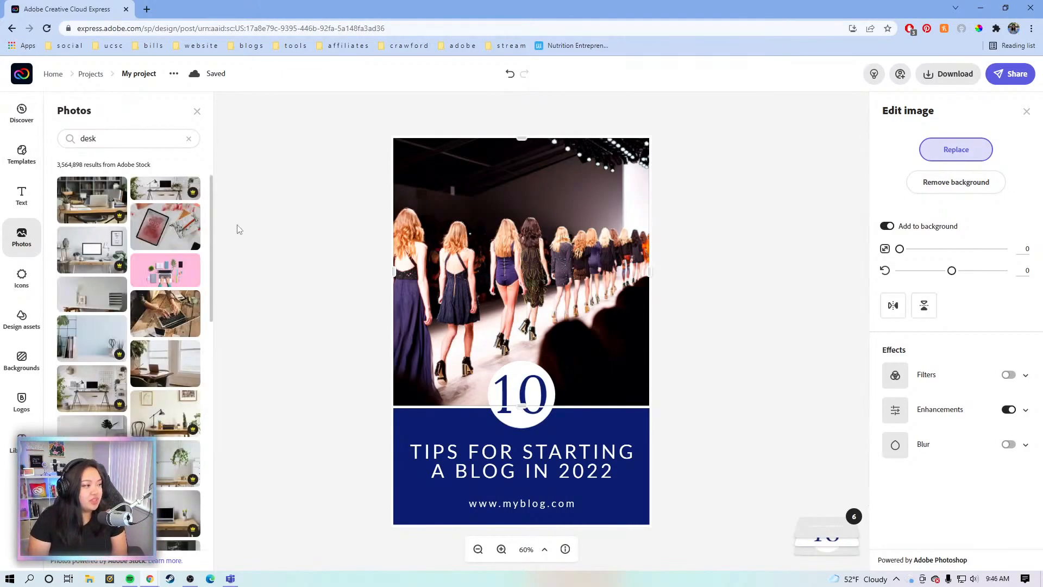
click(166, 308)
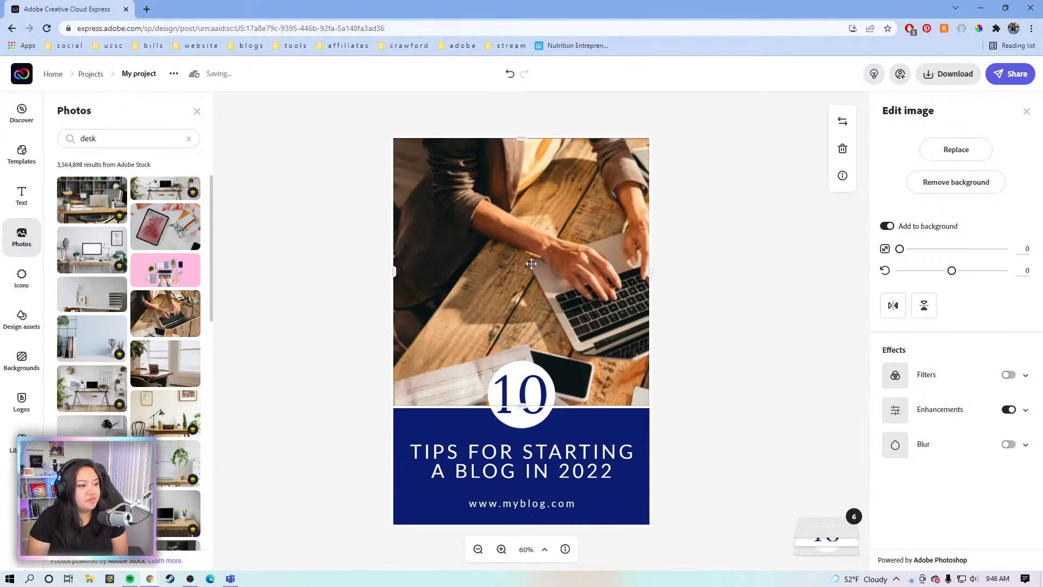
mouse_move(553, 298)
mouse_down()
mouse_move(509, 307)
mouse_move(562, 311)
mouse_move(545, 312)
mouse_up()
click(770, 373)
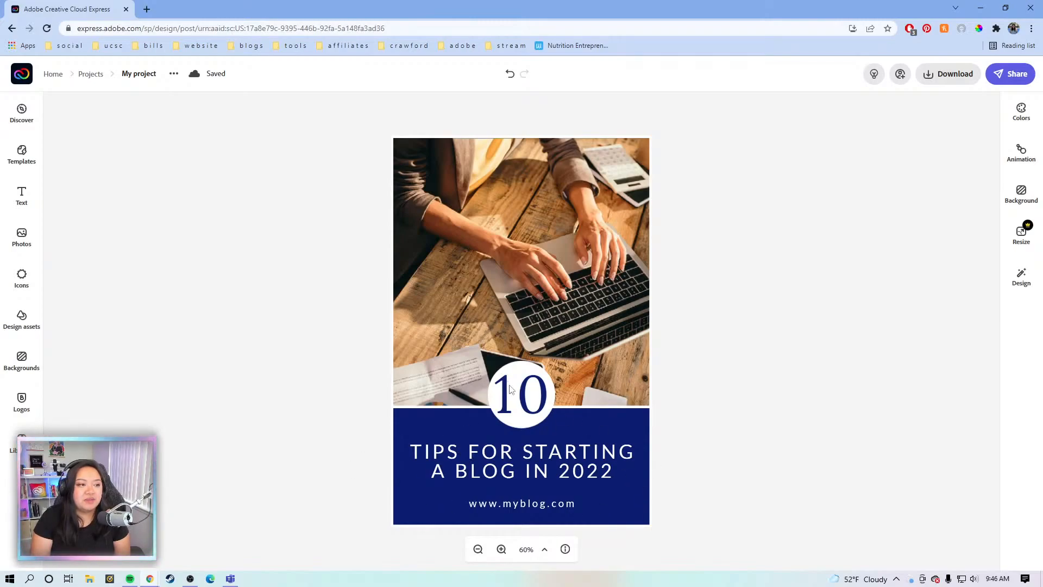
Recolour the navy block behind the headline with the light tan E7B07B sampled from the wooden desk in the photo
click(609, 433)
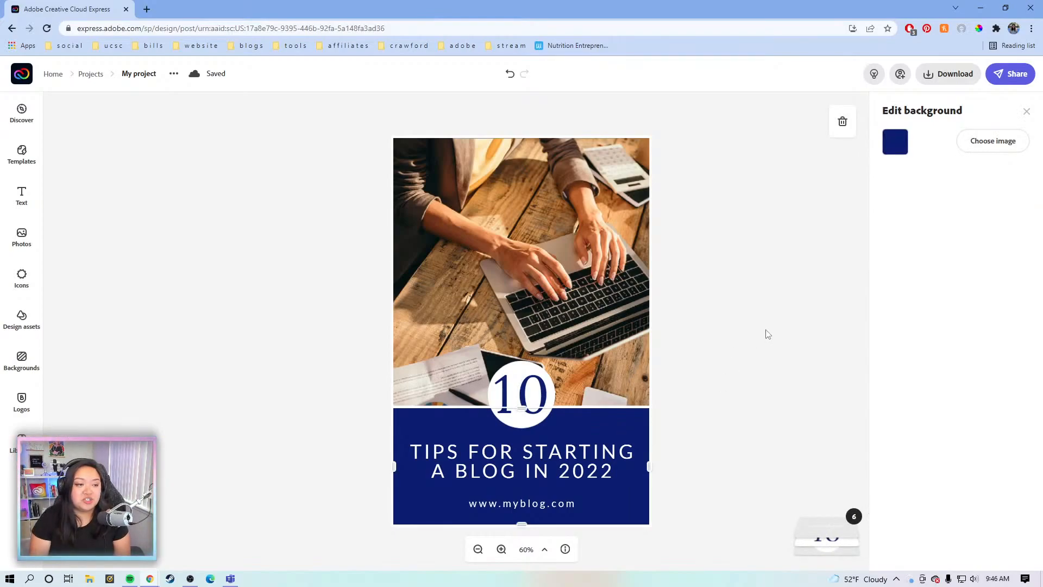
click(898, 144)
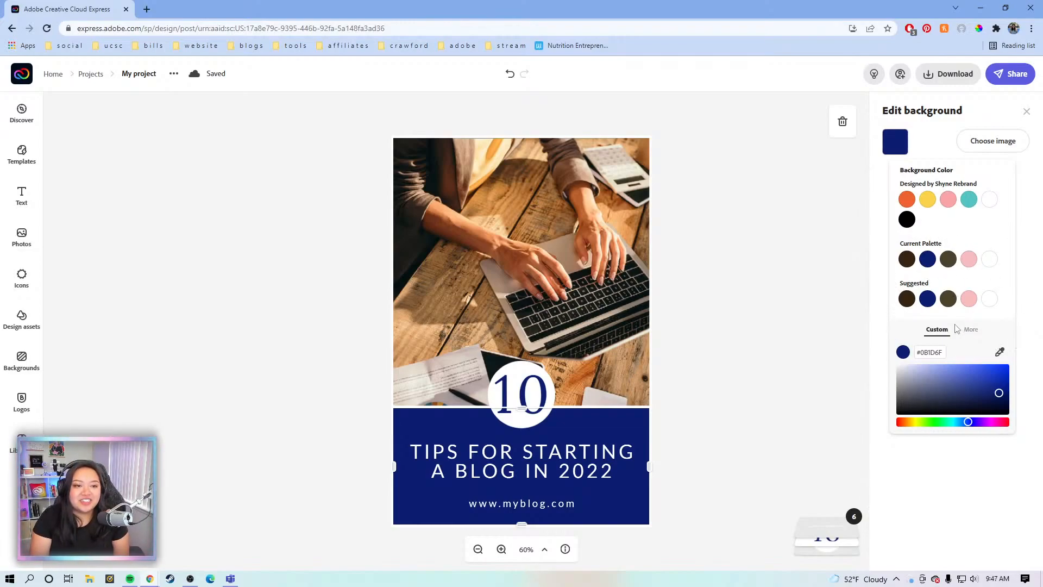
mouse_move(973, 423)
mouse_down()
mouse_move(1002, 423)
mouse_move(924, 423)
mouse_move(1005, 423)
mouse_move(945, 423)
mouse_move(970, 424)
mouse_up()
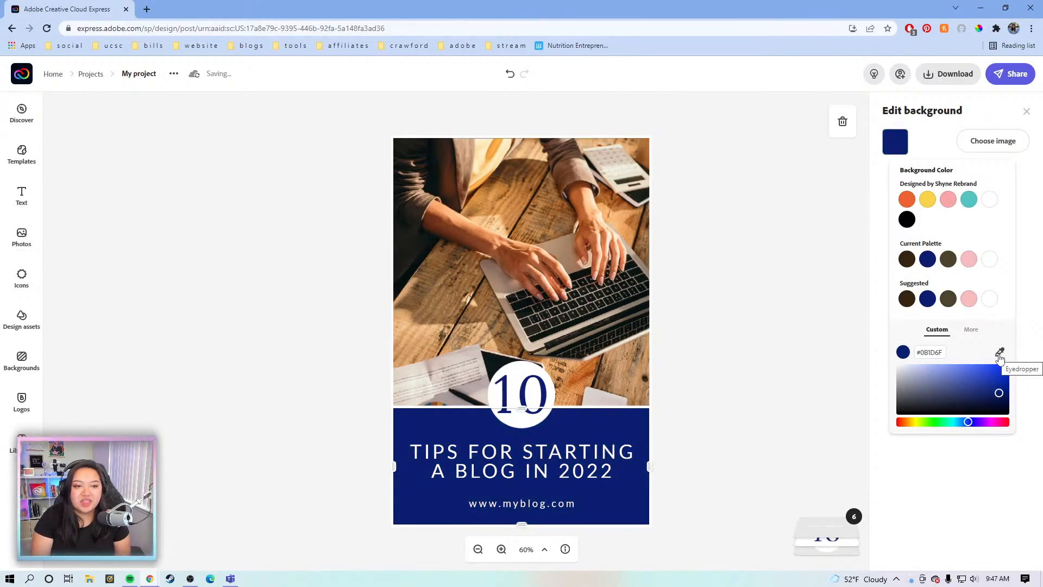
click(1001, 354)
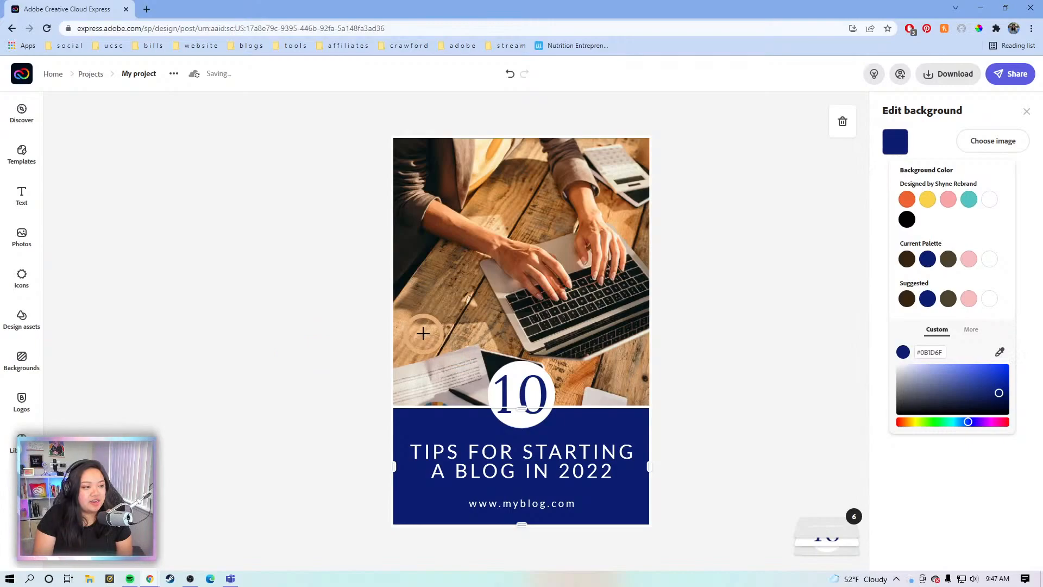
click(423, 333)
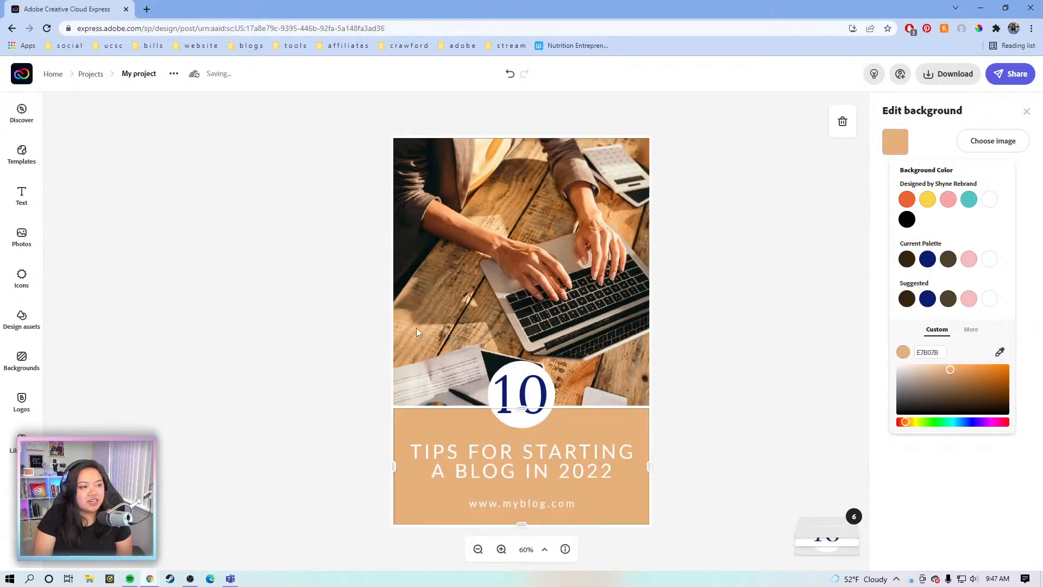
click(768, 431)
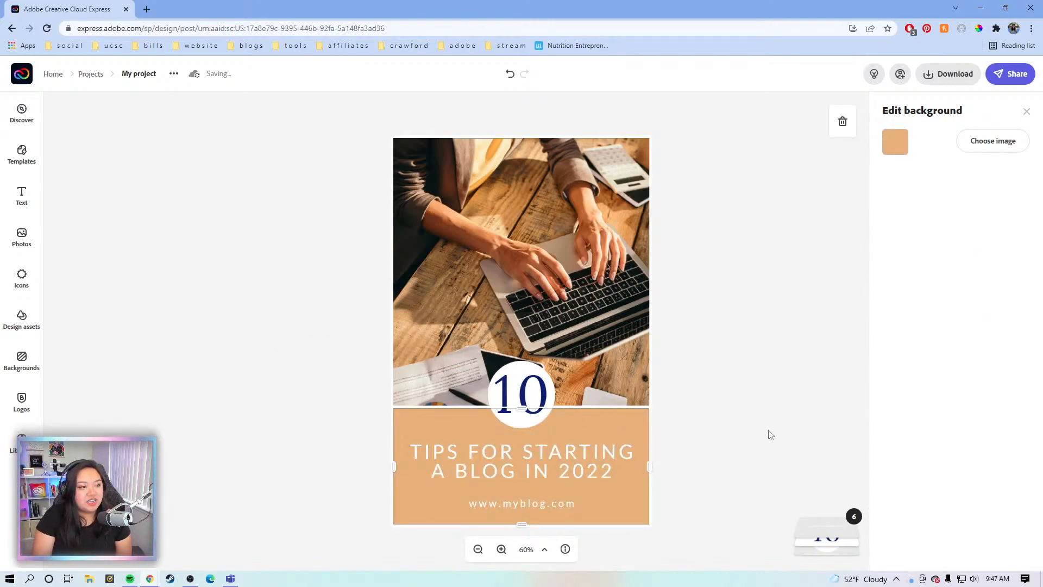
Change the number 10 in the white circle to the same tan as the headline block, #E7B07B
click(526, 401)
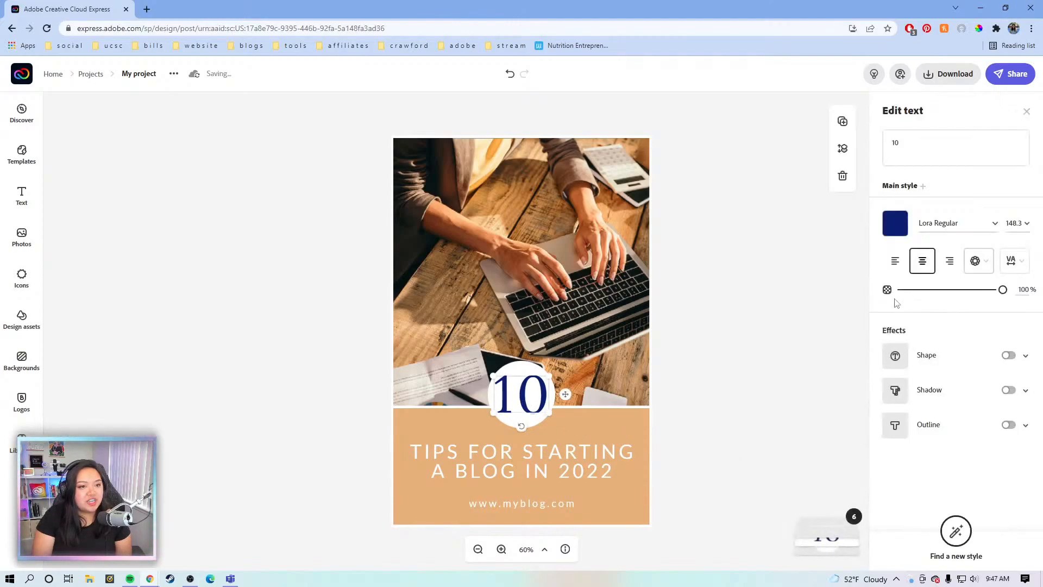
click(902, 227)
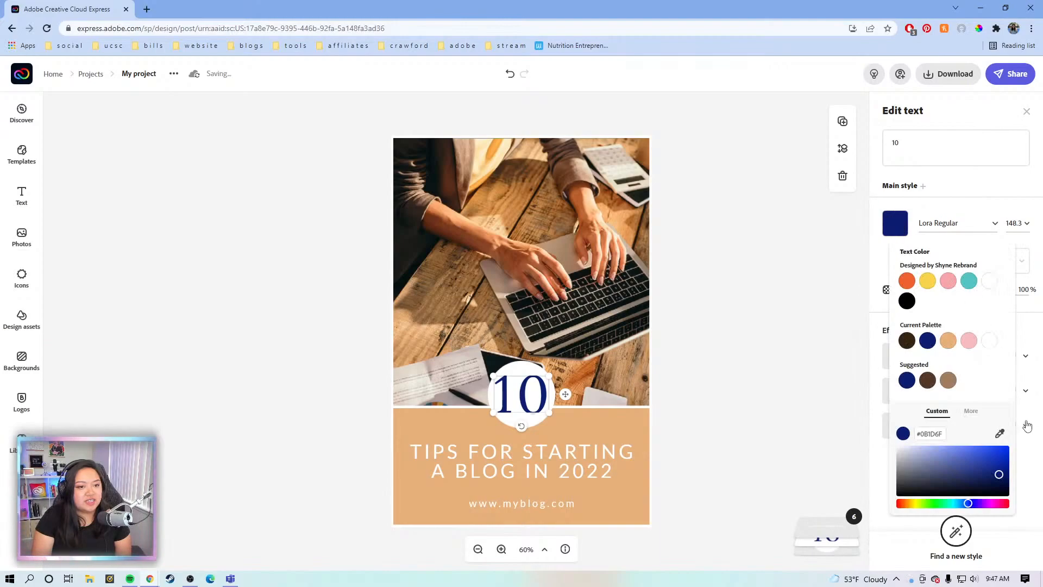
click(1001, 434)
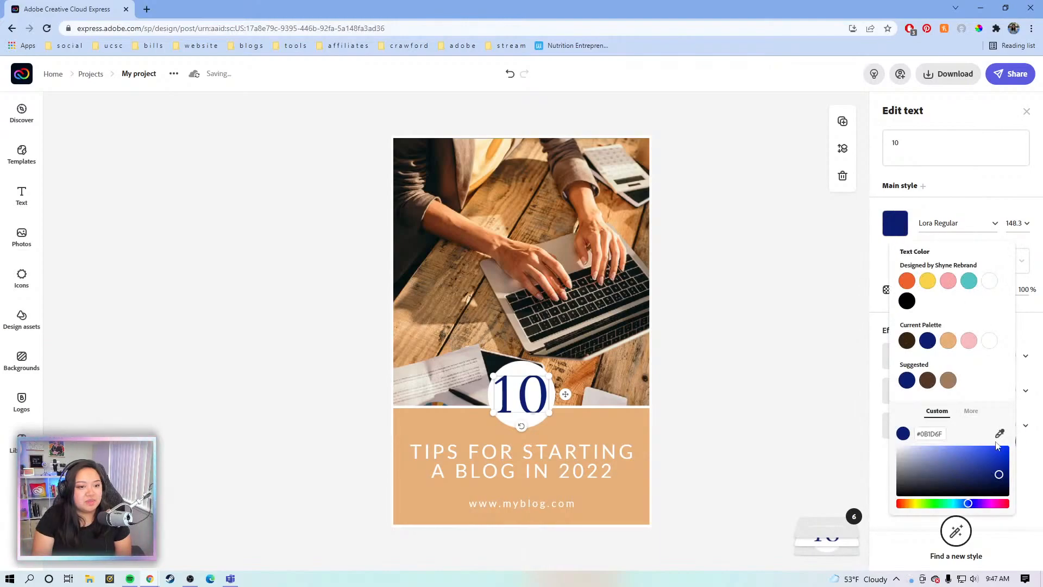
click(605, 426)
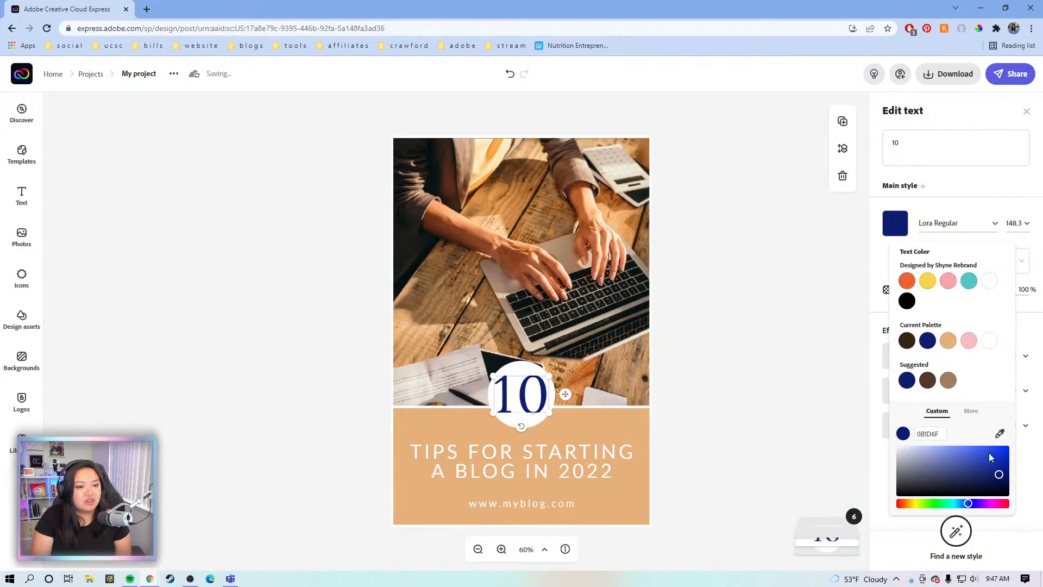
click(1001, 434)
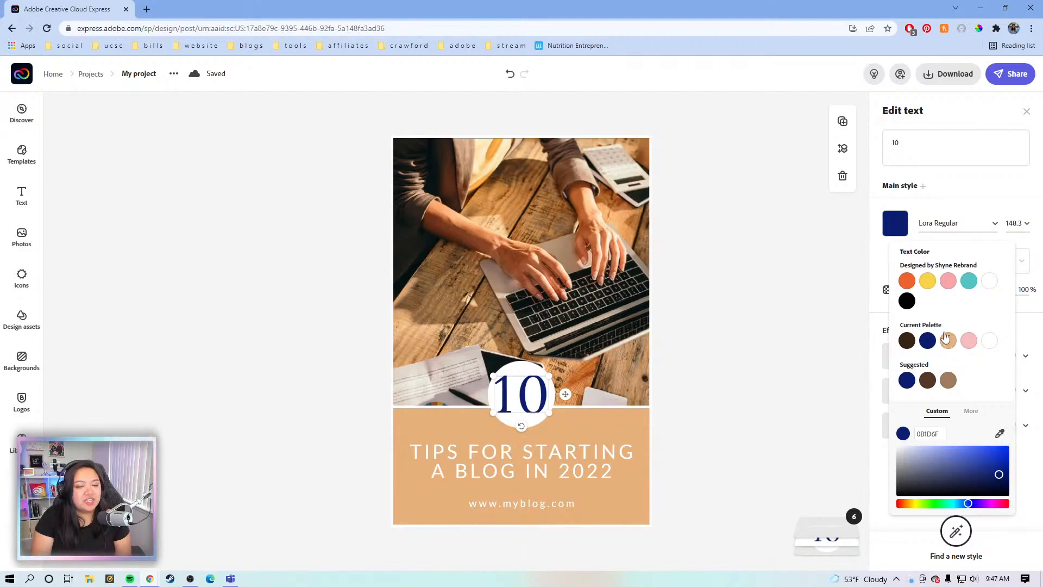
click(1000, 434)
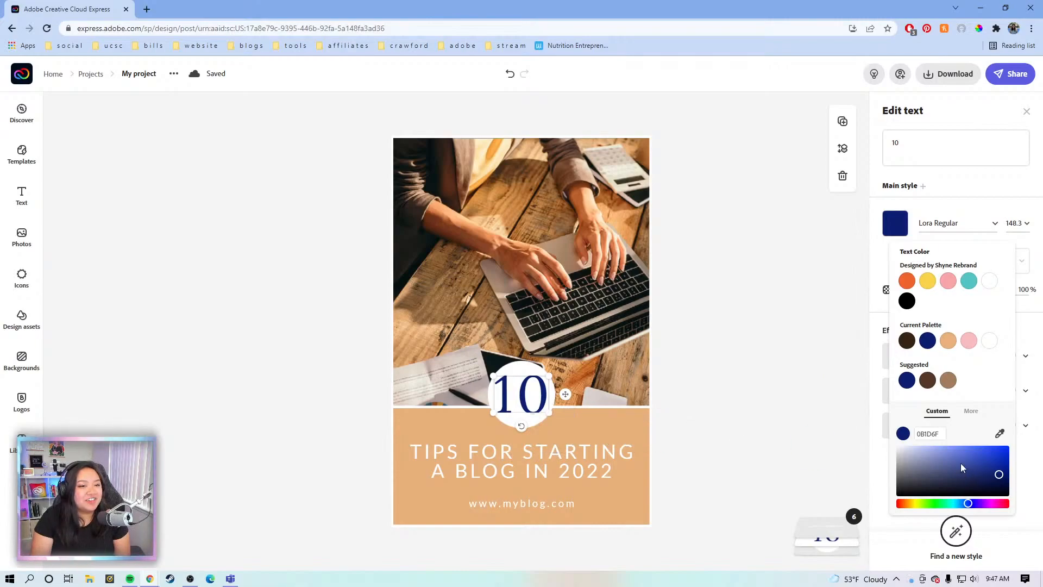
click(1029, 469)
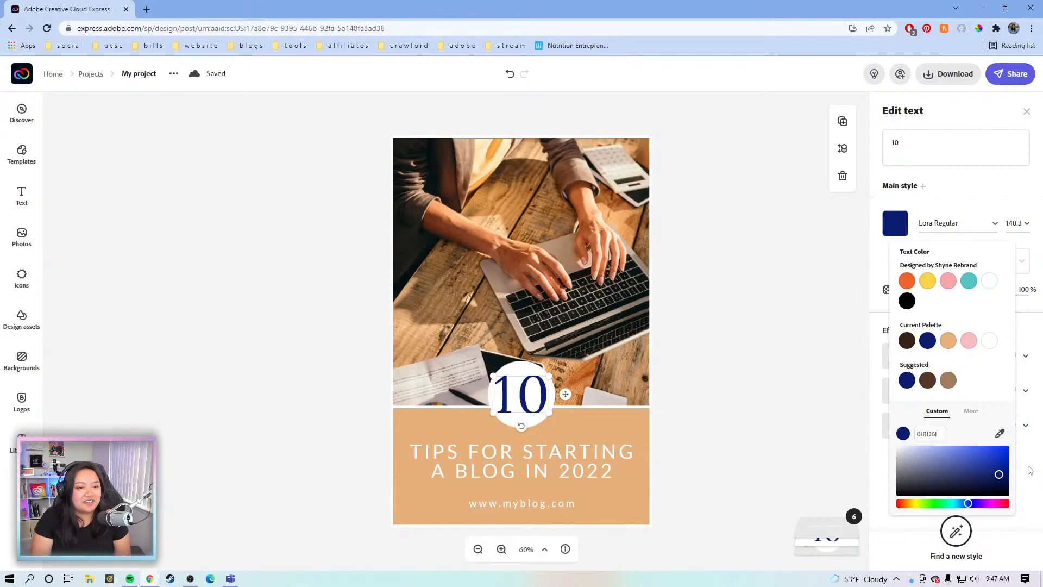
click(1000, 434)
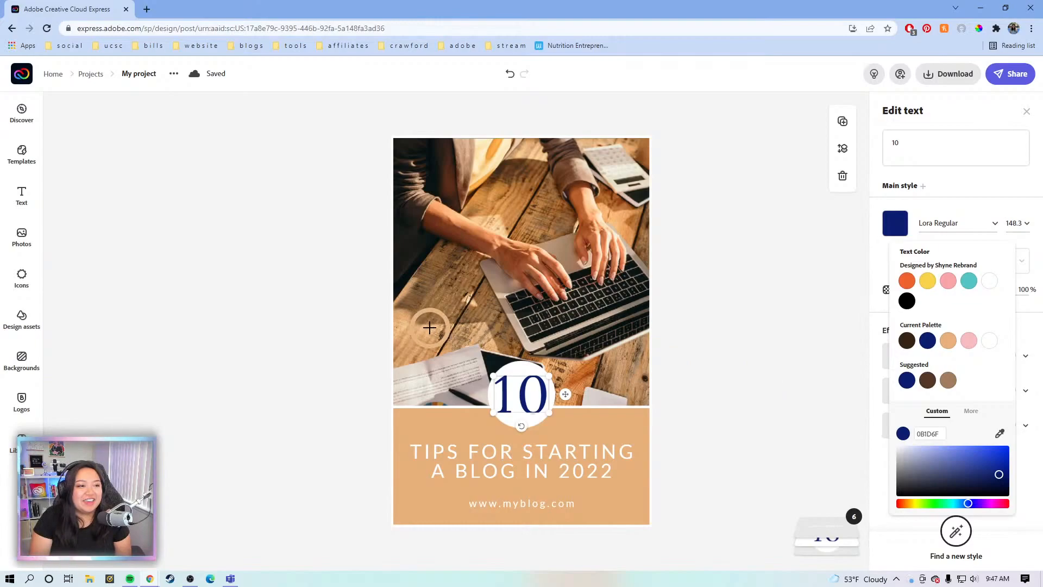
click(947, 341)
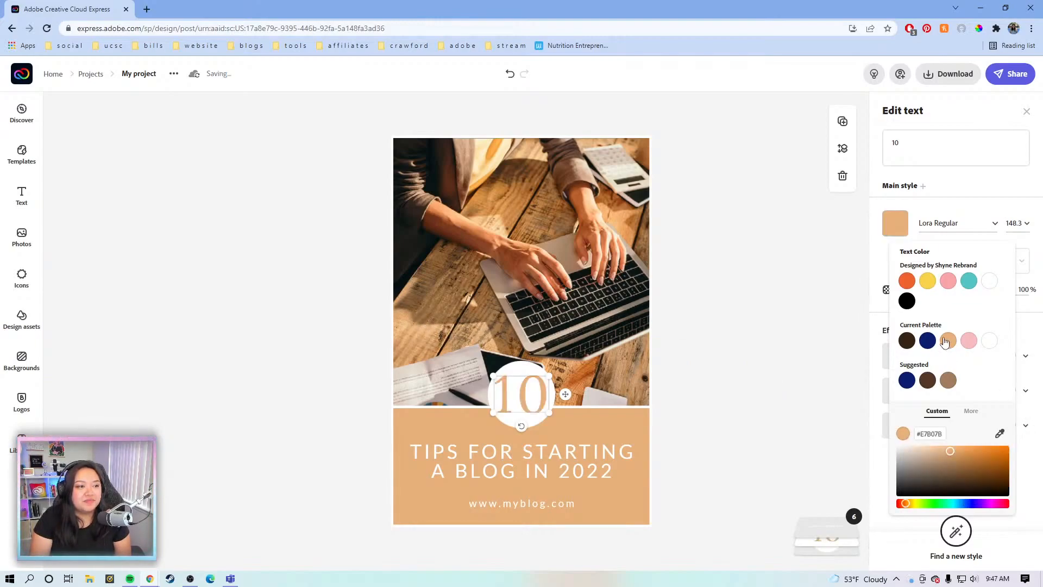
click(973, 196)
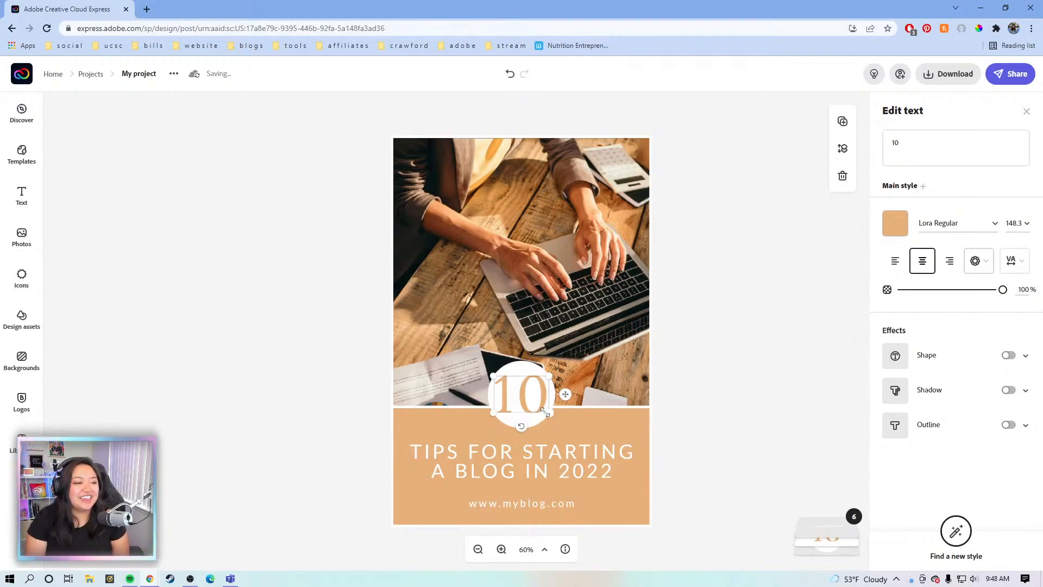
Enlarge the number 10 slightly within the white circle to size 150.6
drag(549, 412, 551, 415)
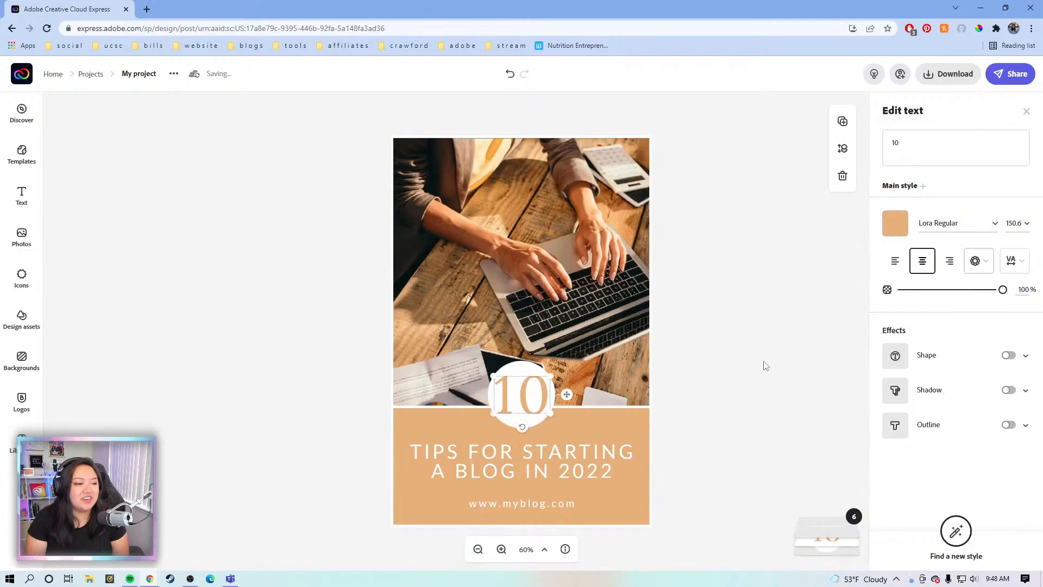
click(755, 408)
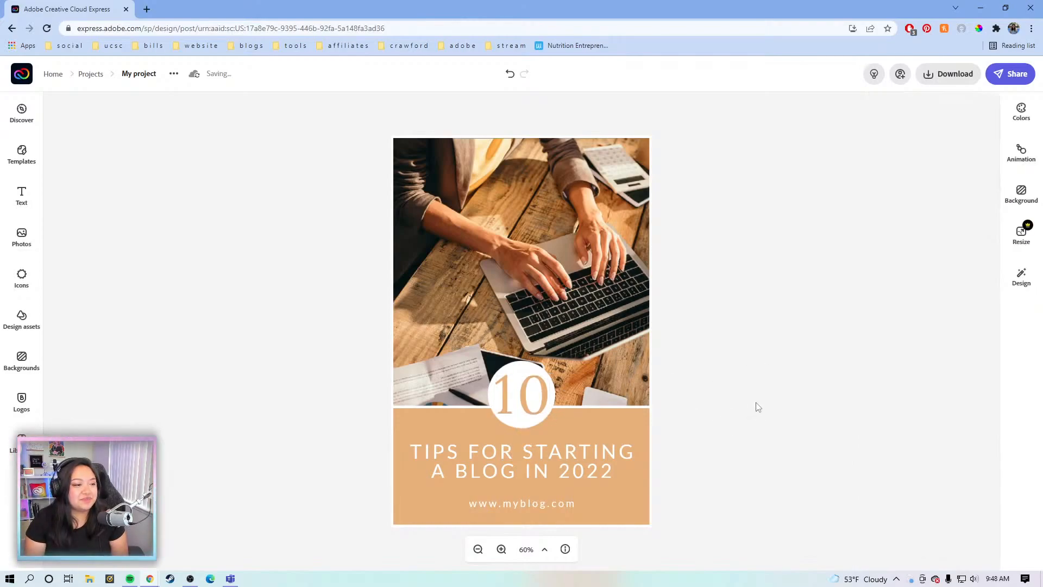
click(591, 468)
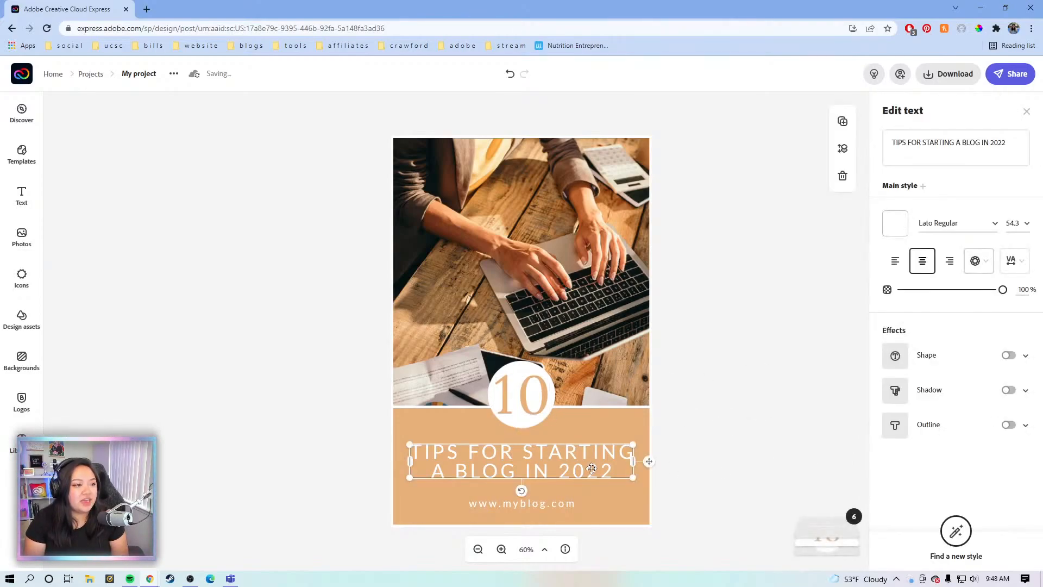
click(753, 433)
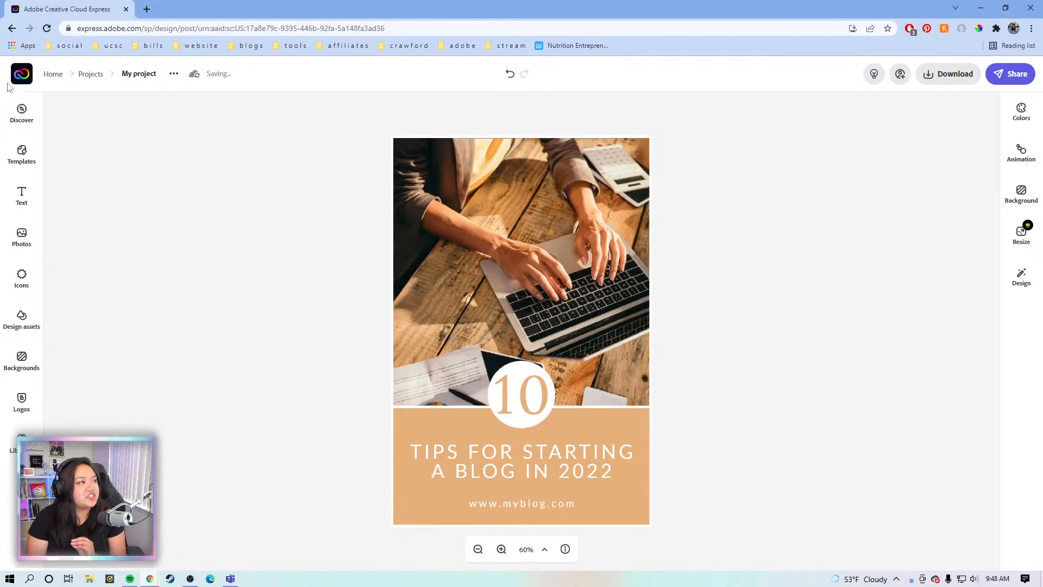
Return to the home page and search all templates for "pinterest"
right_click(27, 78)
click(276, 240)
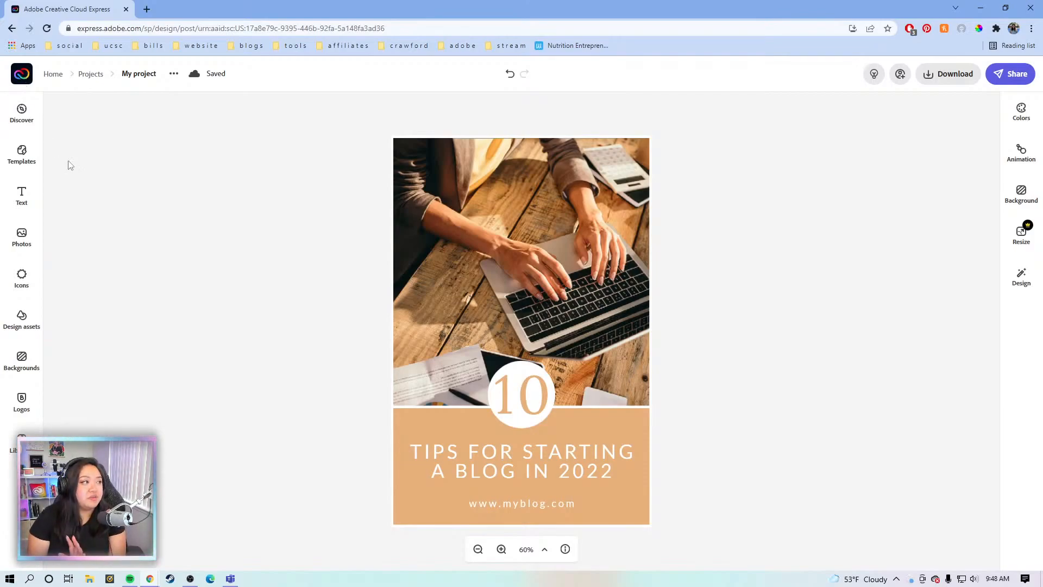
click(18, 77)
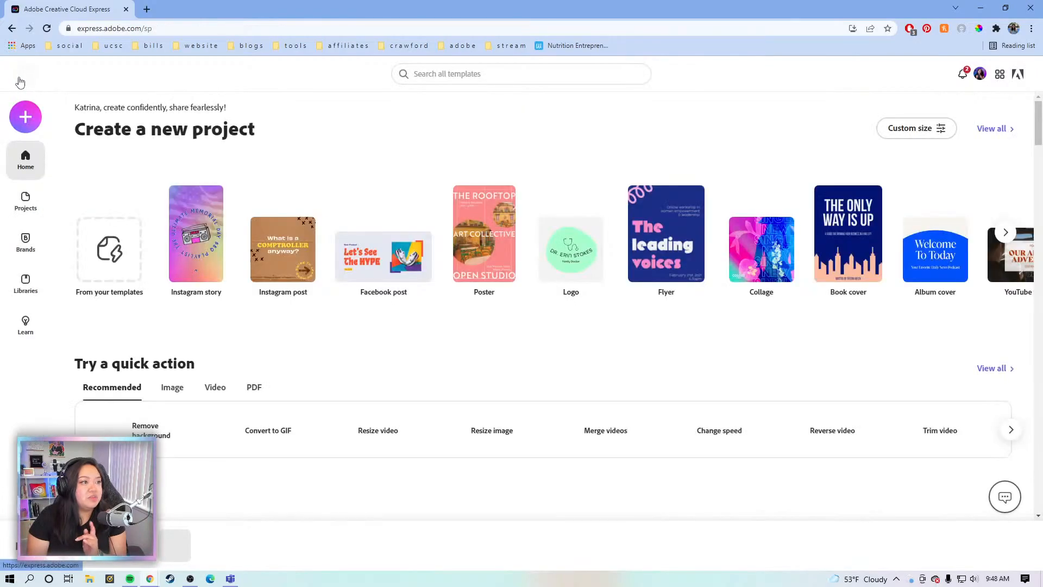
click(425, 76)
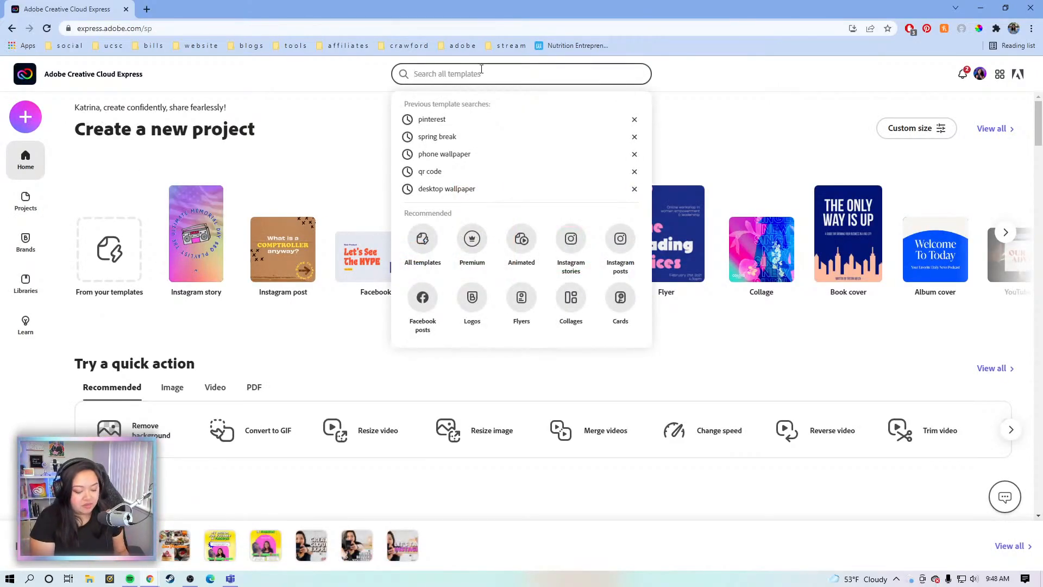
text(pinterest)
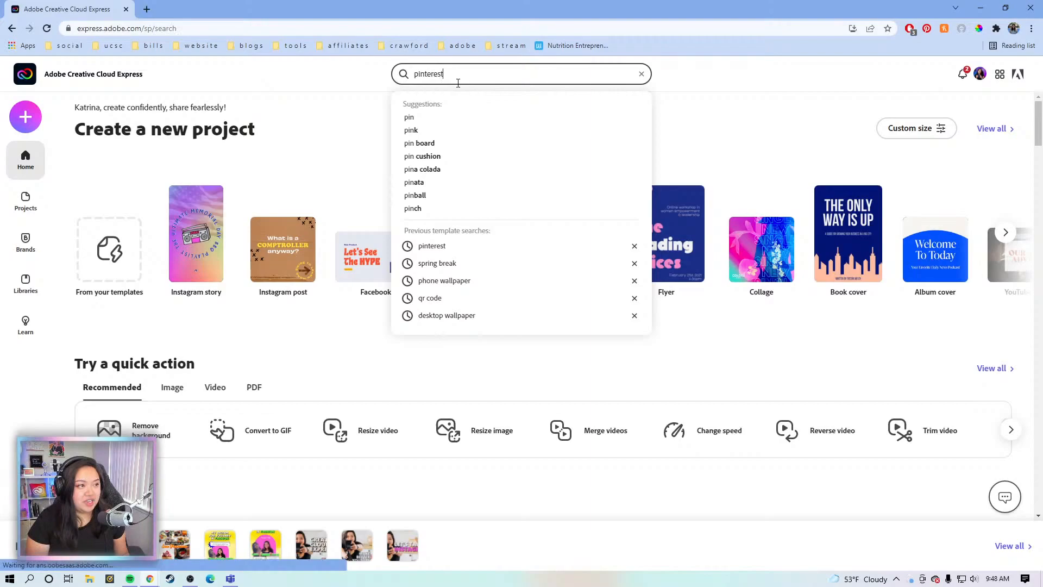
key(Return)
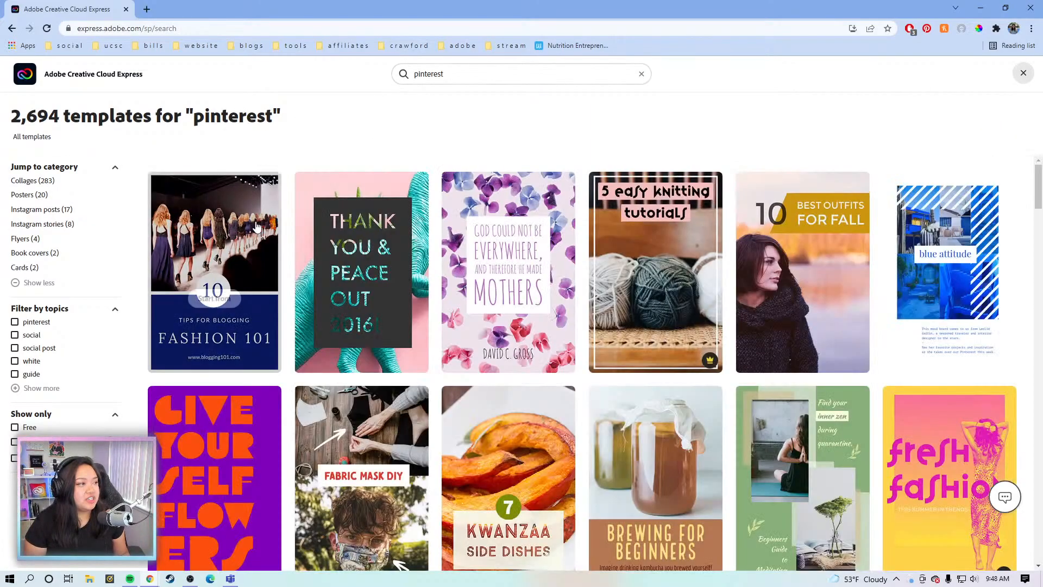
Create a new project from the "10 Tips for Blogging Fashion 101" template
right_click(226, 275)
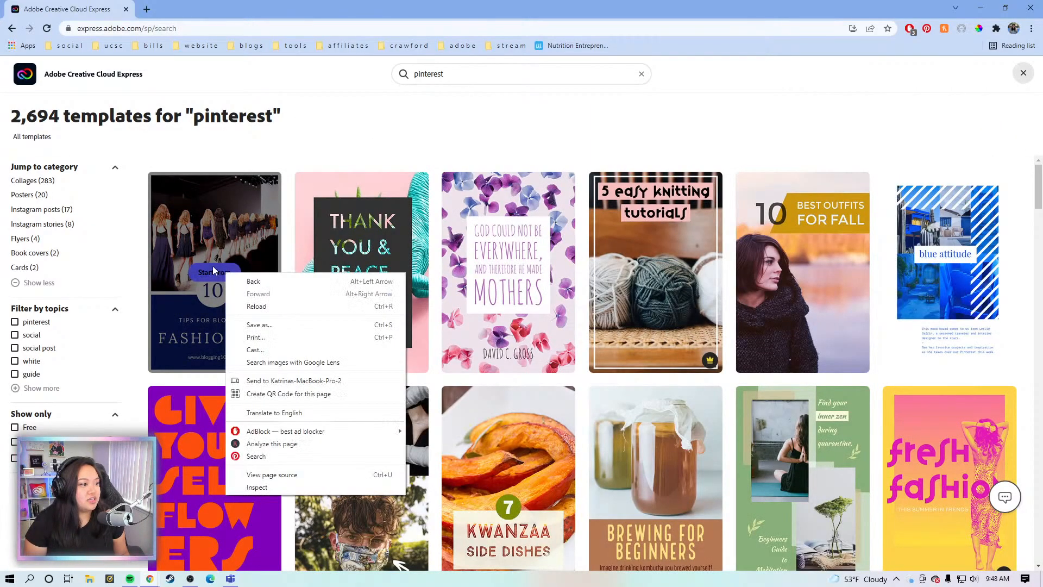
click(211, 271)
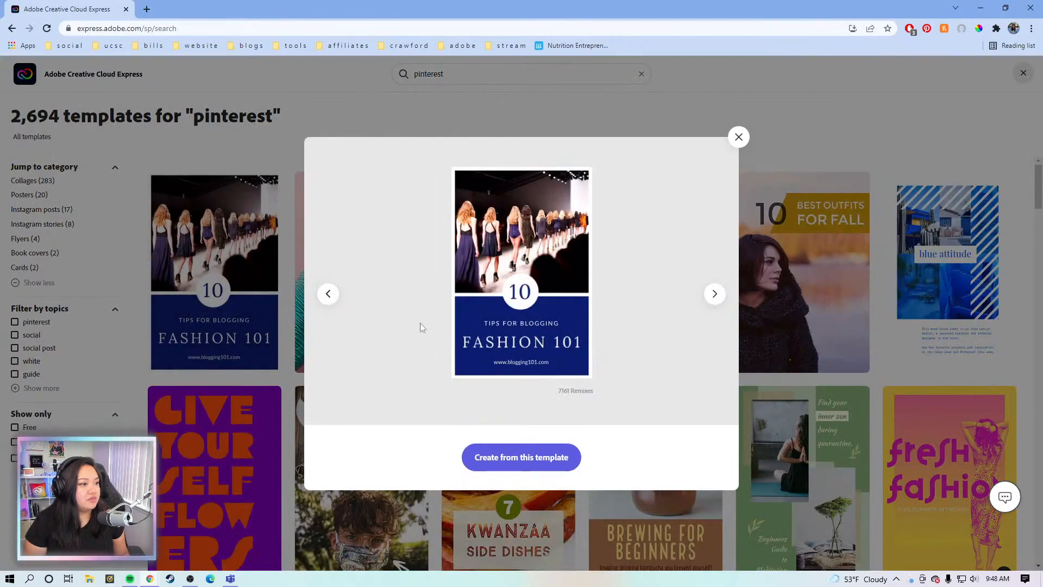
click(513, 458)
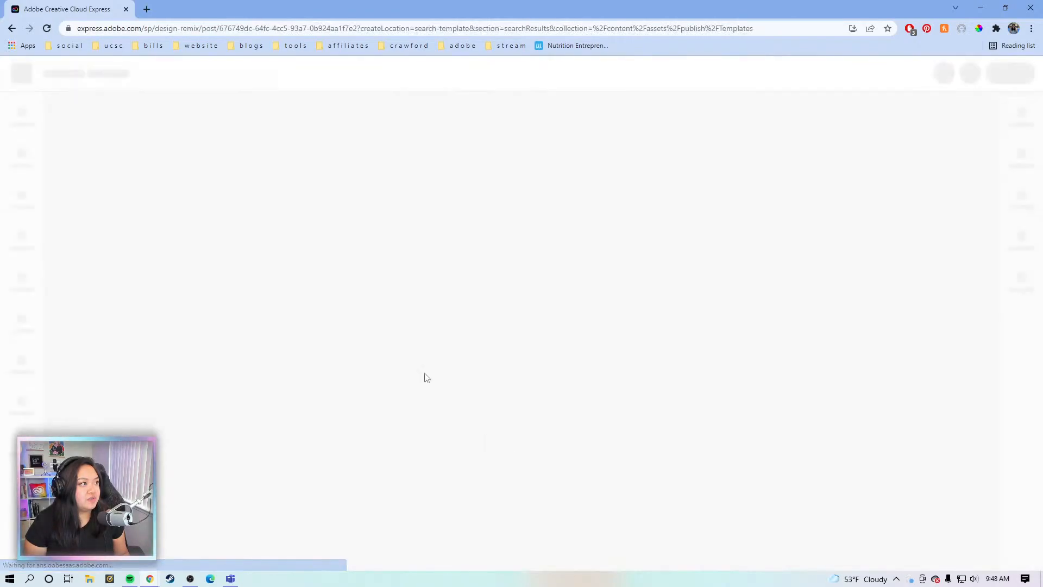
Load express.adobe.com/sp/ in a new browser tab and open the customized blog tips design from the recent projects
click(147, 10)
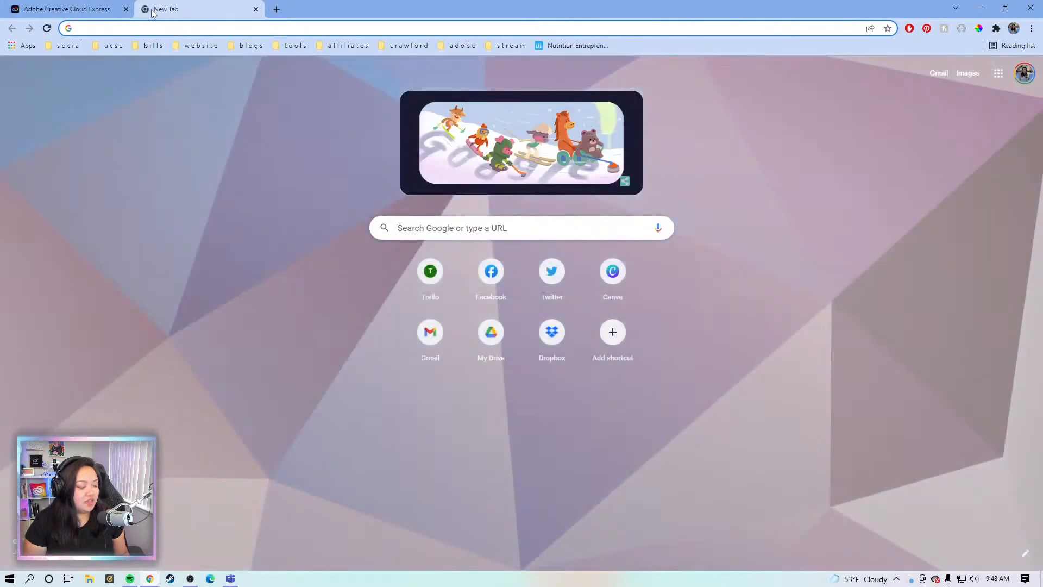
text(express.adobe.com/sp/)
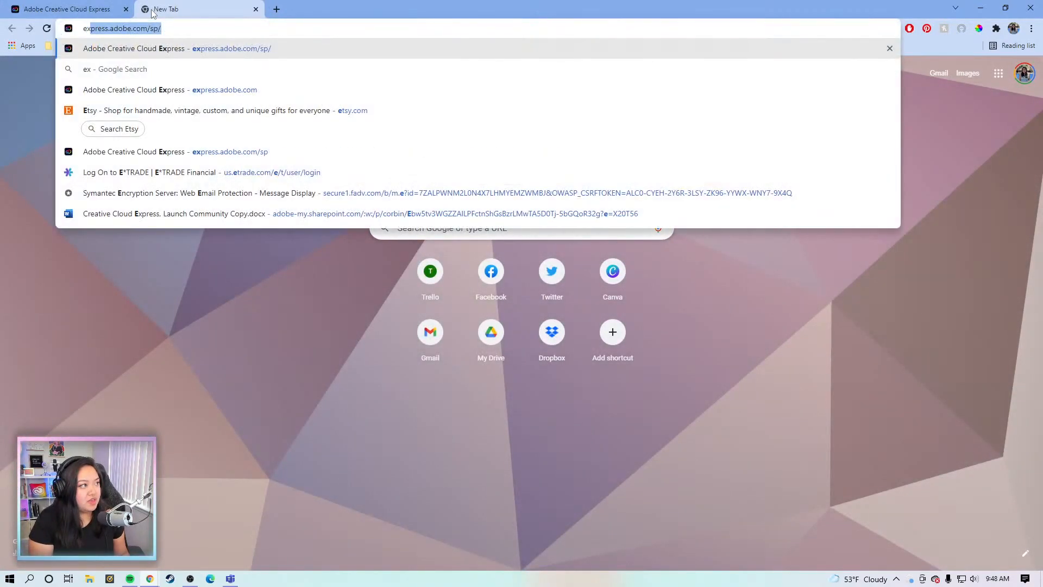
key(Return)
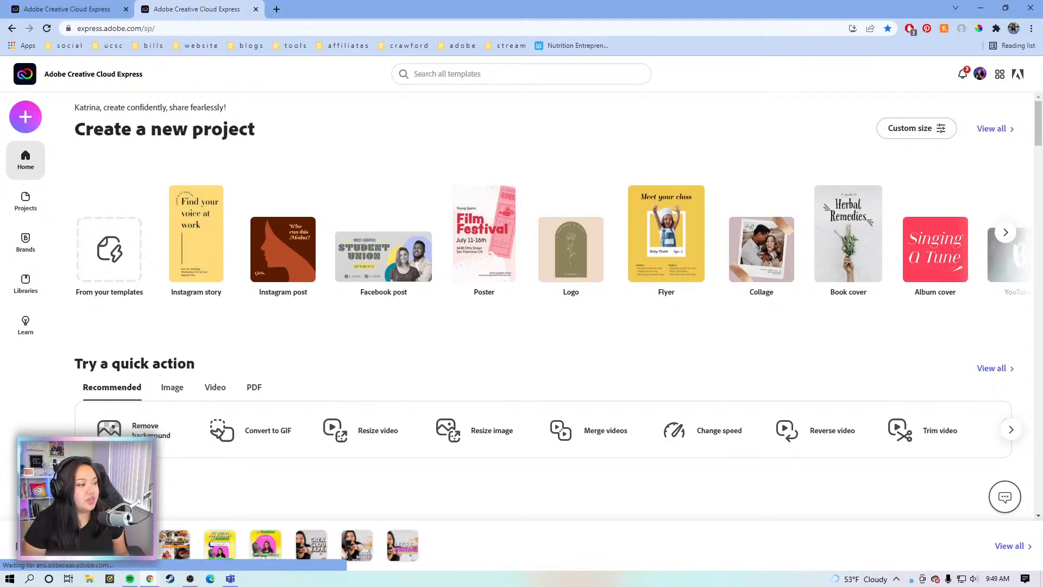
click(129, 545)
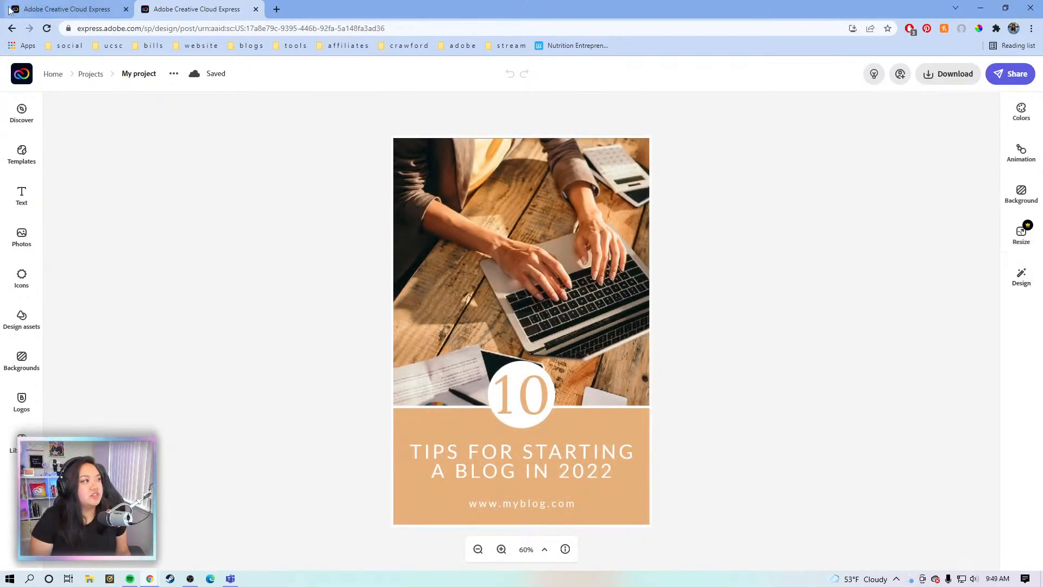
Compare the original Fashion 101 template with the customized "TIPS FOR STARTING A BLOG IN 2022" design
click(42, 11)
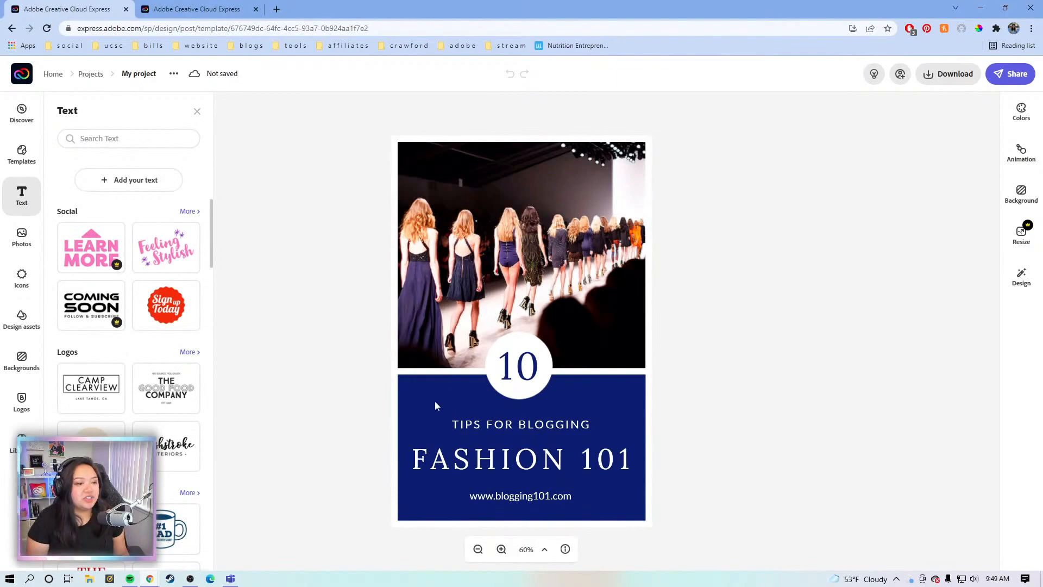
click(207, 12)
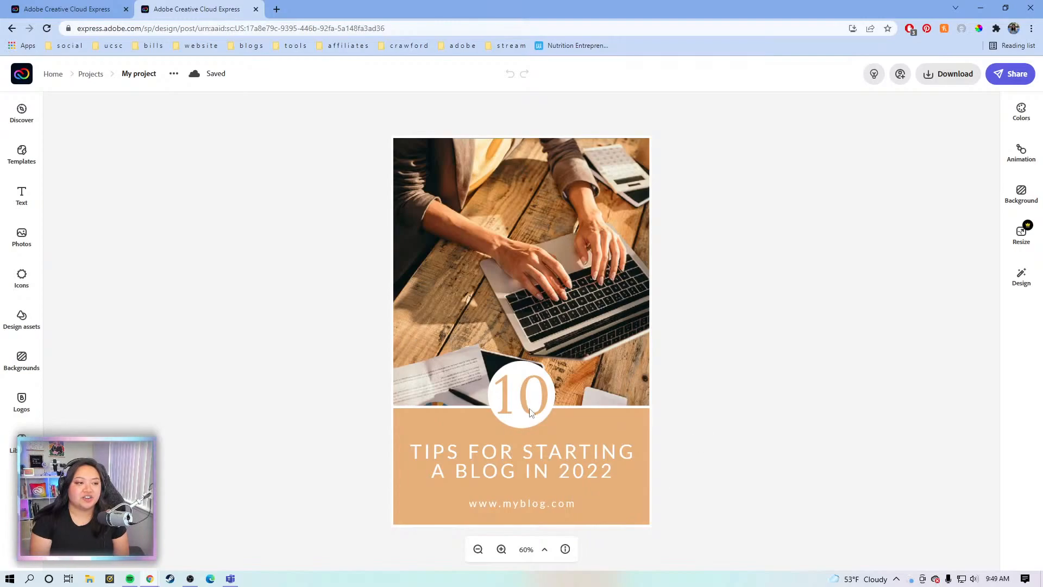
click(577, 407)
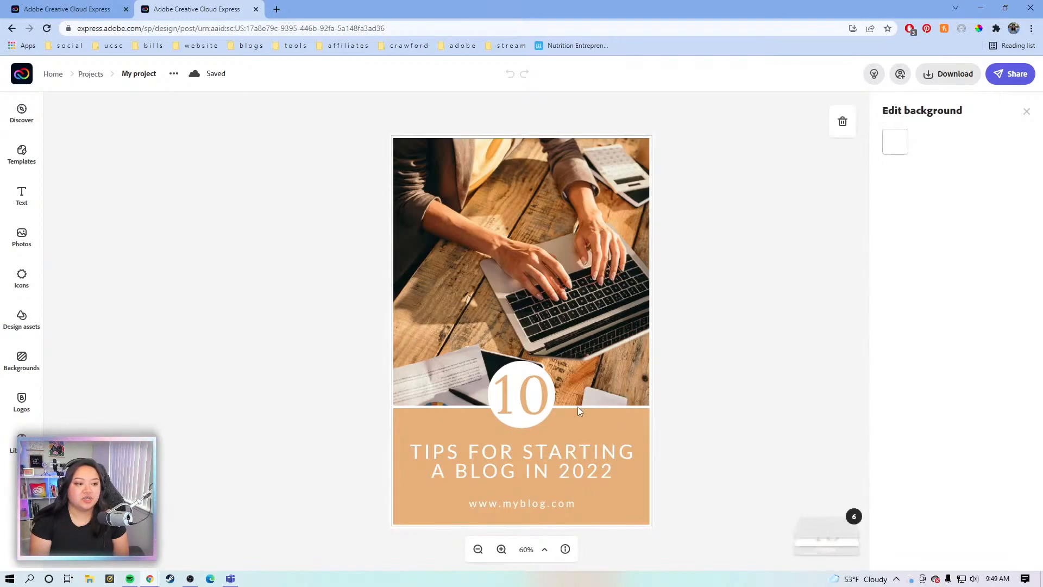
Delete the number 10 and its white circle, and shorten the laptop photo upward to enlarge the orange panel
click(529, 369)
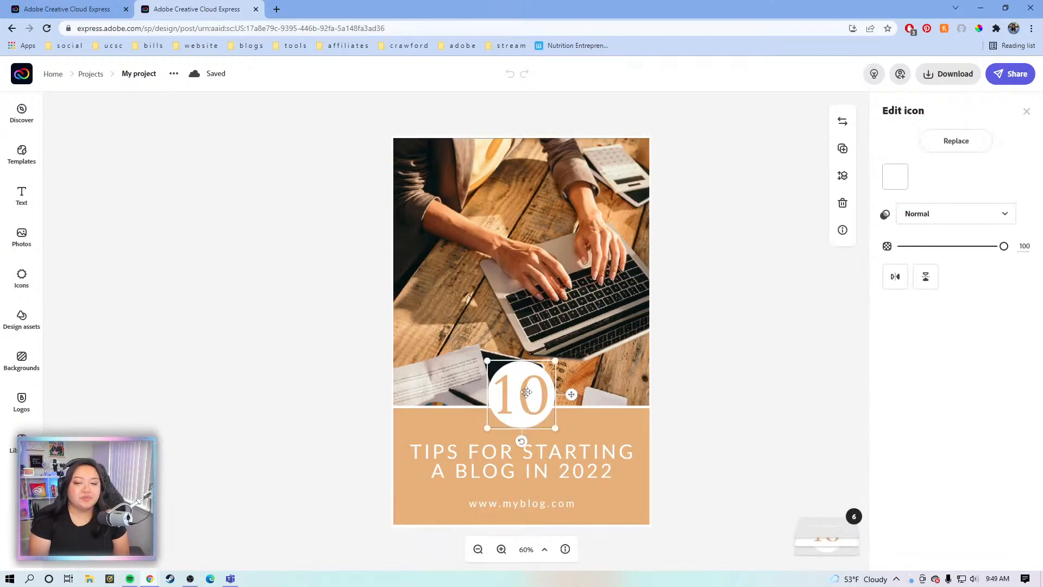
click(526, 392)
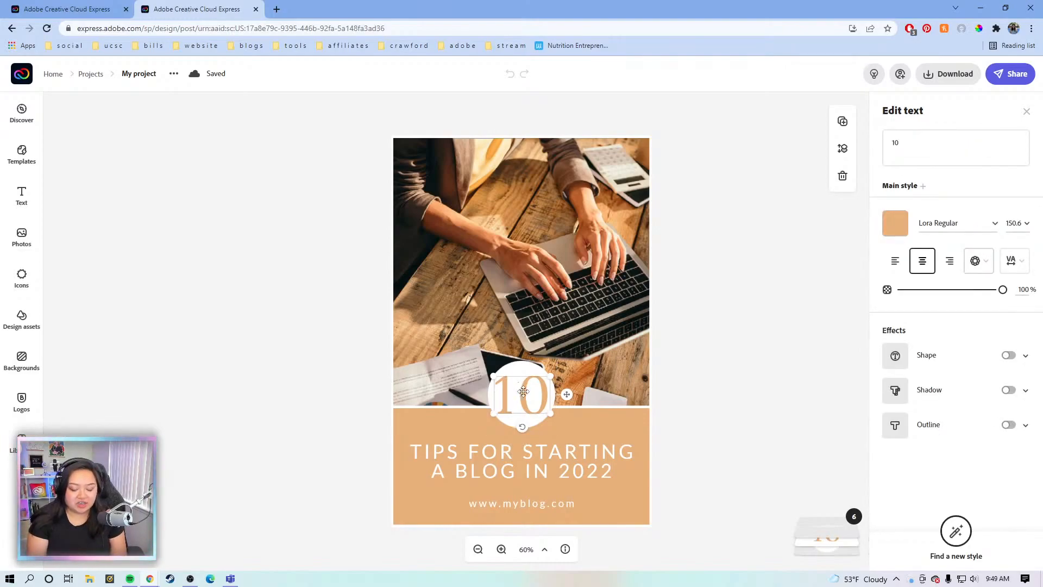
key(Delete)
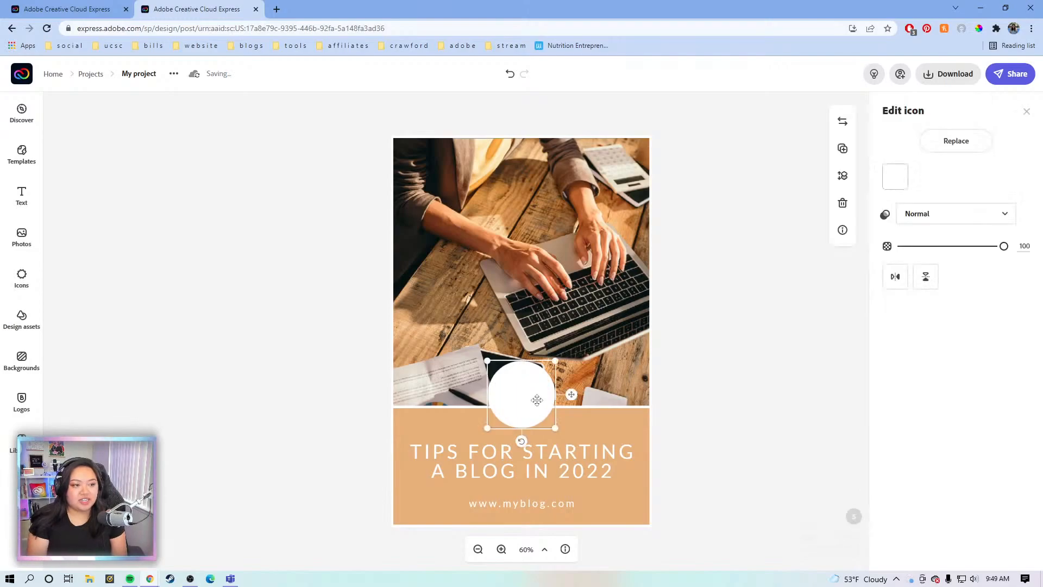
click(540, 404)
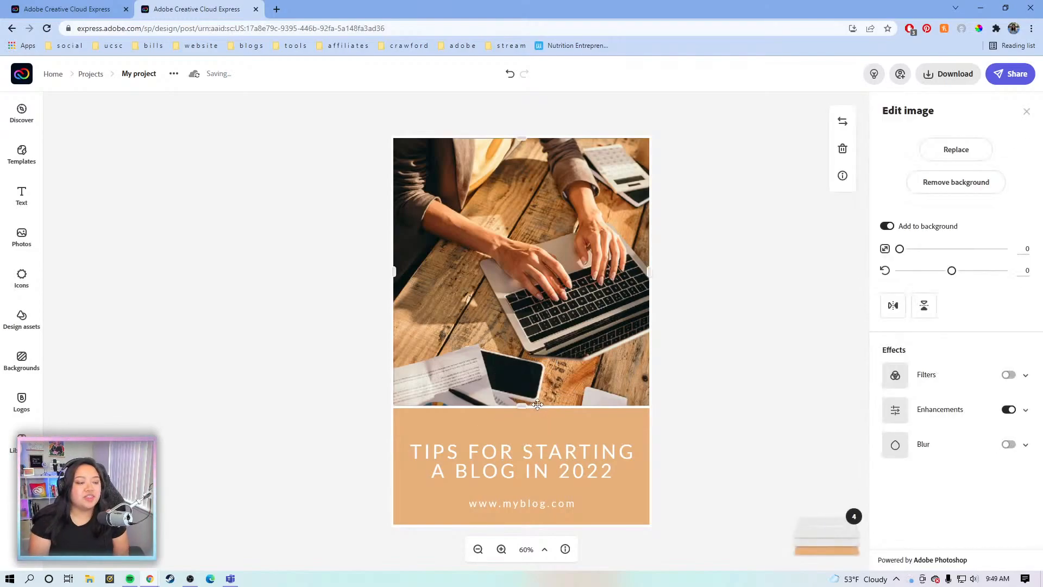
drag(523, 405, 522, 351)
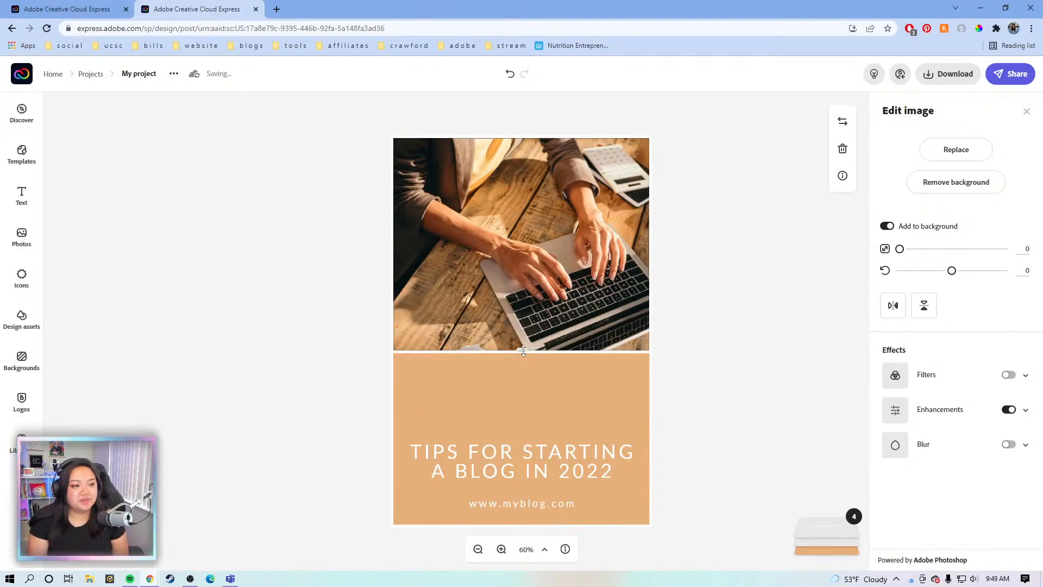
click(585, 463)
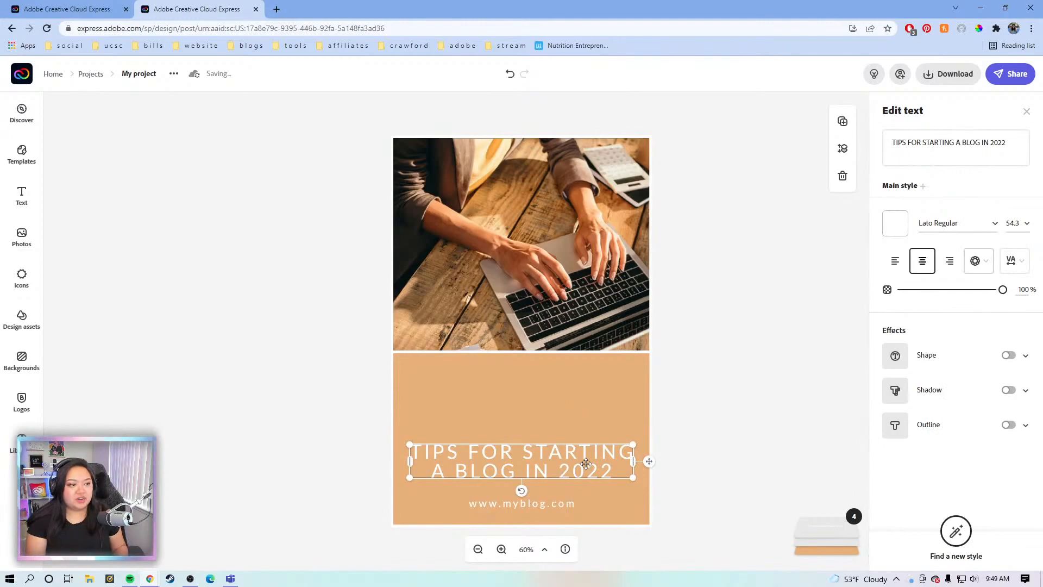
drag(586, 464, 586, 207)
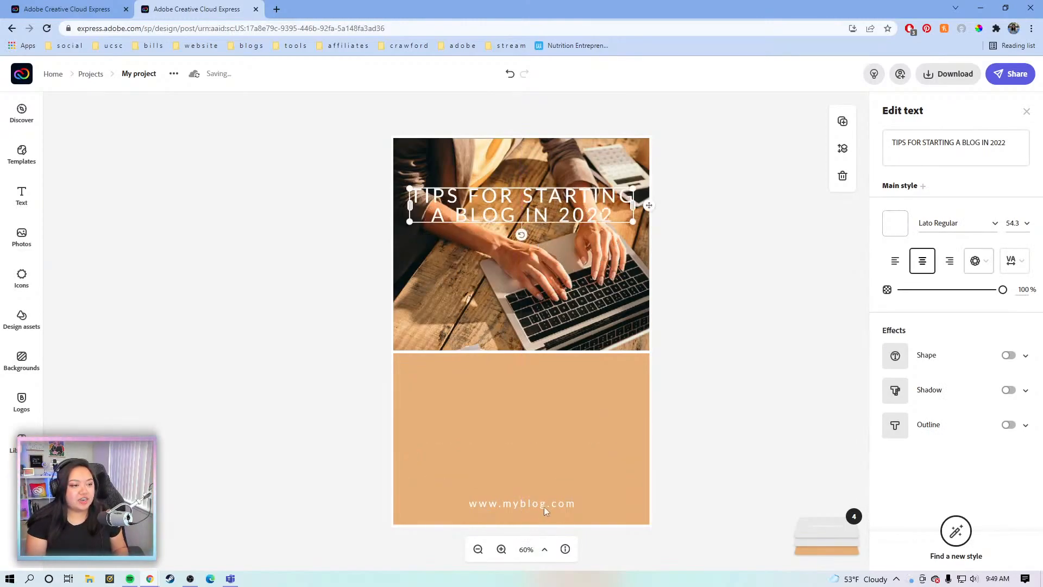
click(547, 504)
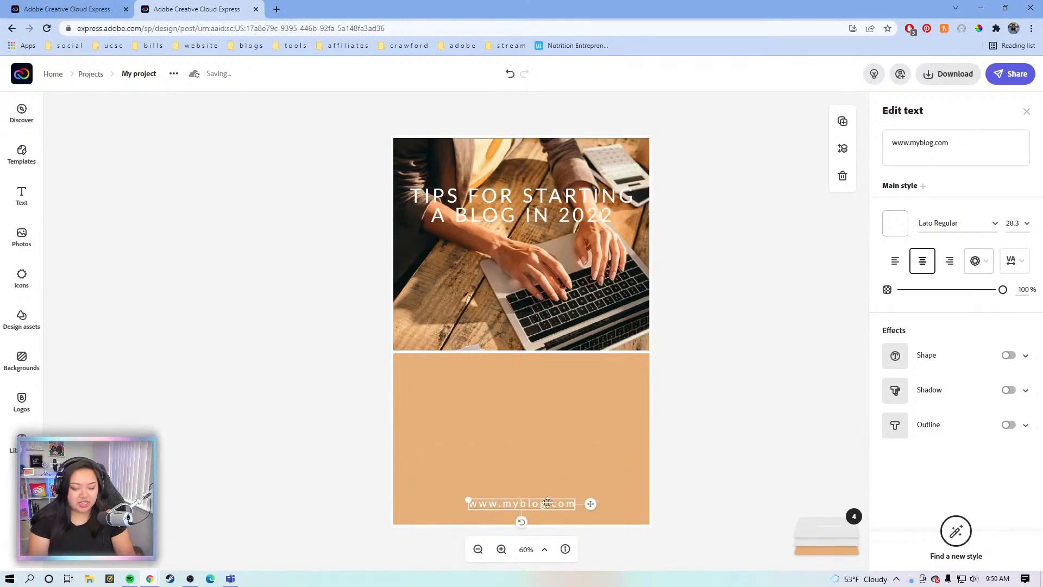
key(Delete)
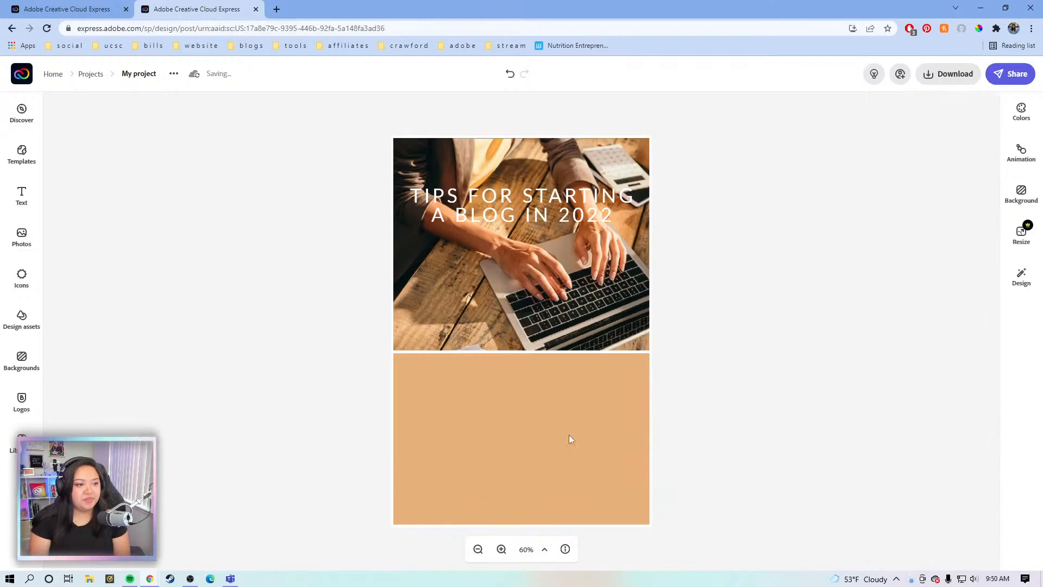
Extend the orange panel slightly upward so it takes up nearly half of the design
click(550, 379)
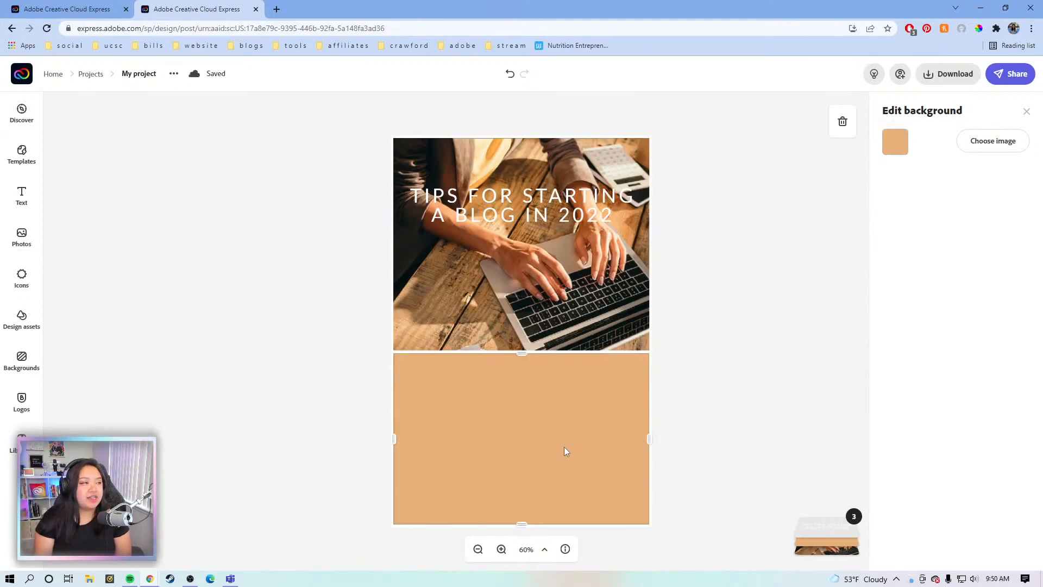
click(718, 363)
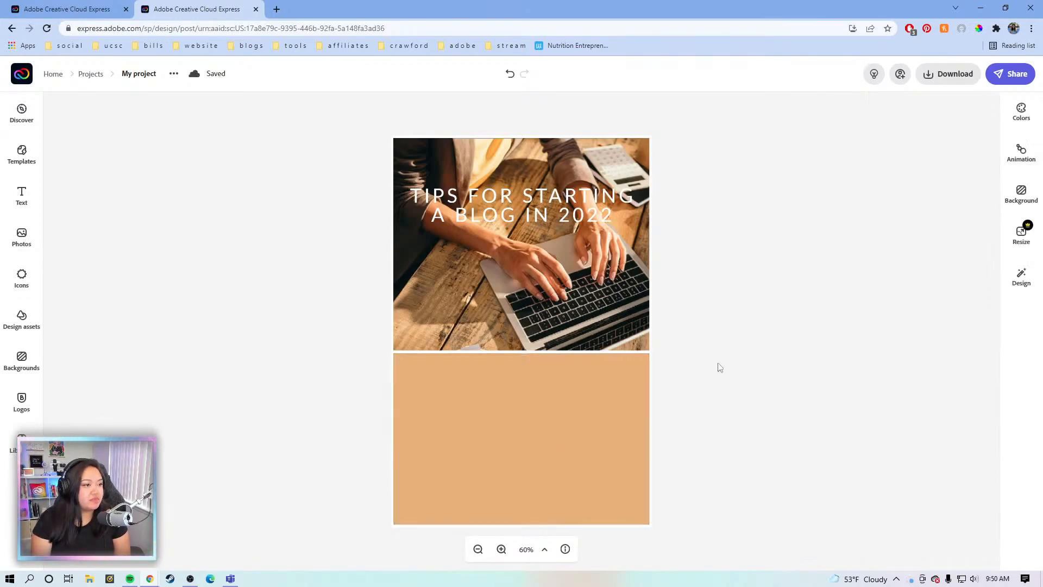
click(630, 399)
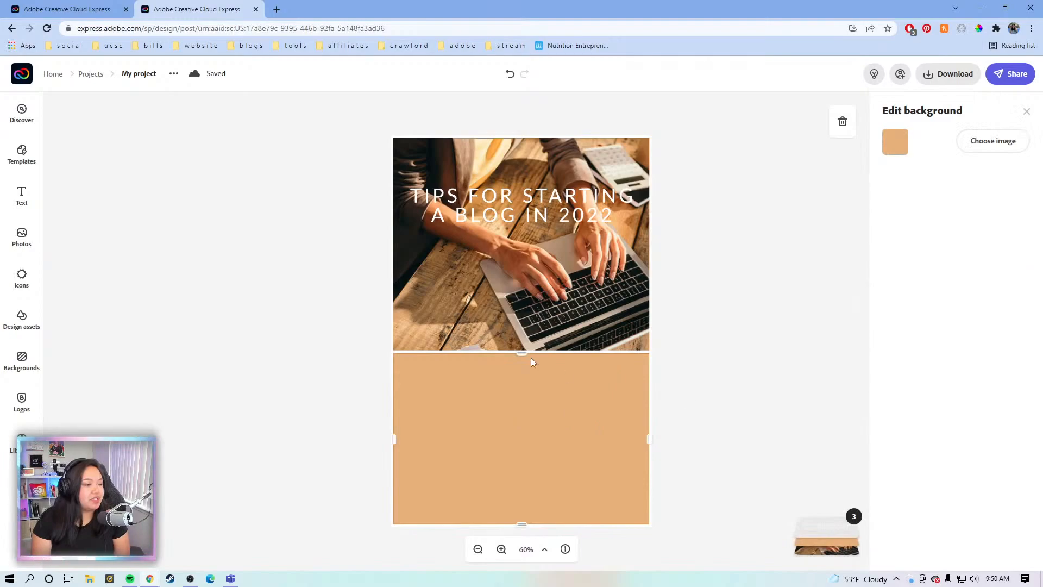
drag(520, 352, 659, 349)
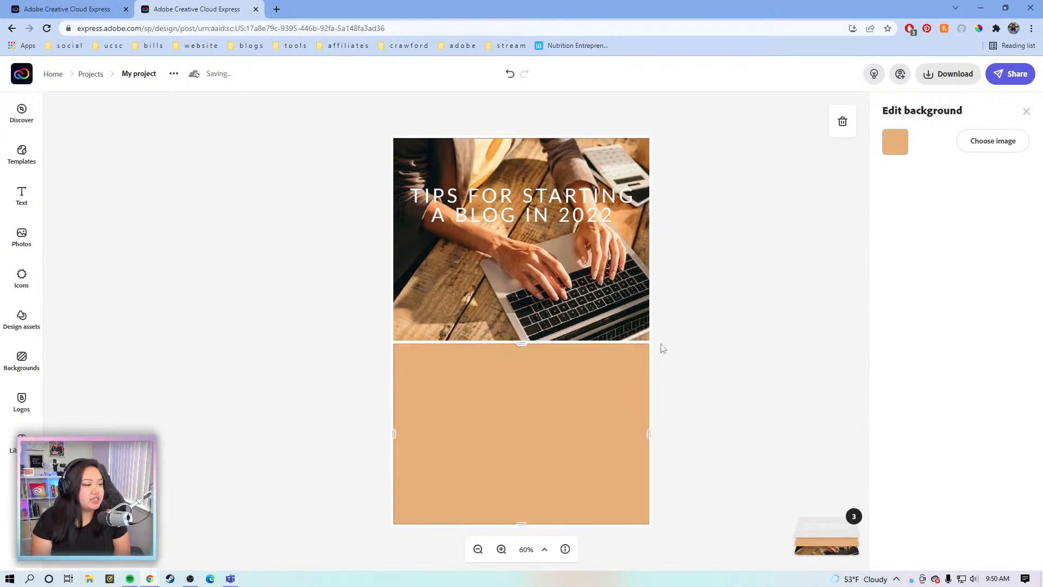
click(660, 350)
click(516, 401)
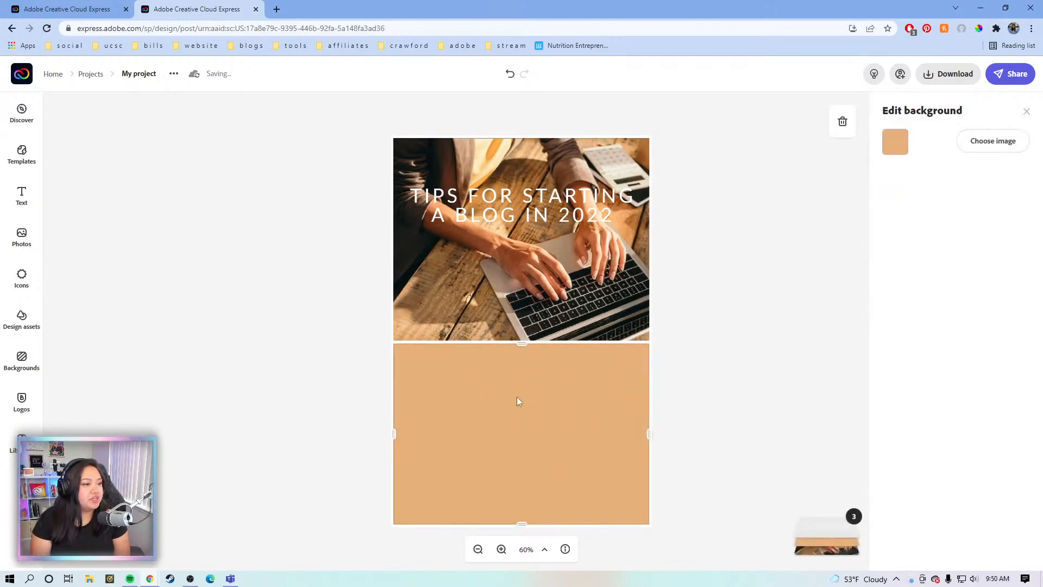
Search the Adobe Stock photos for "hairstyles"
click(21, 238)
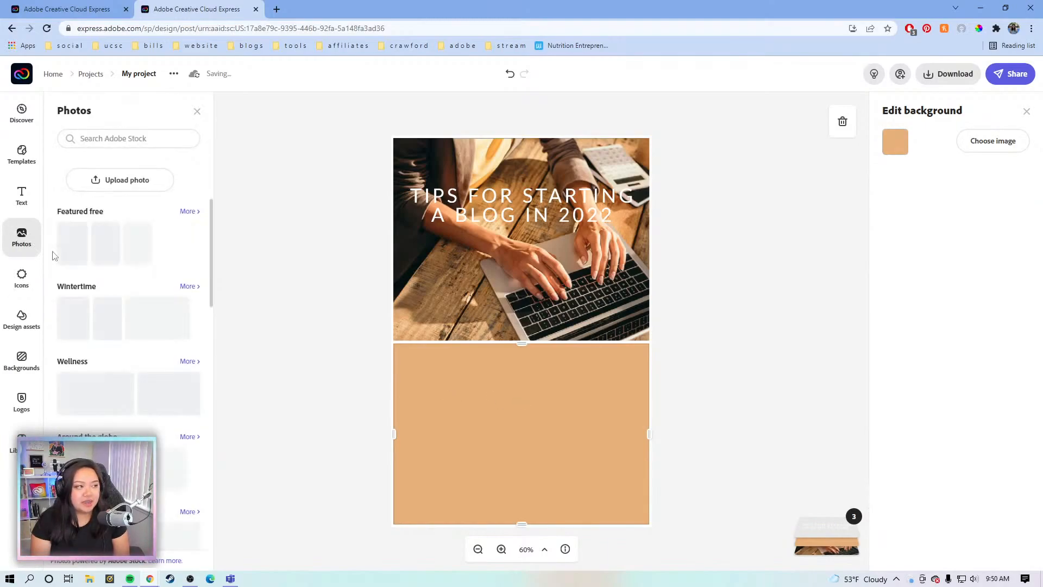
click(106, 137)
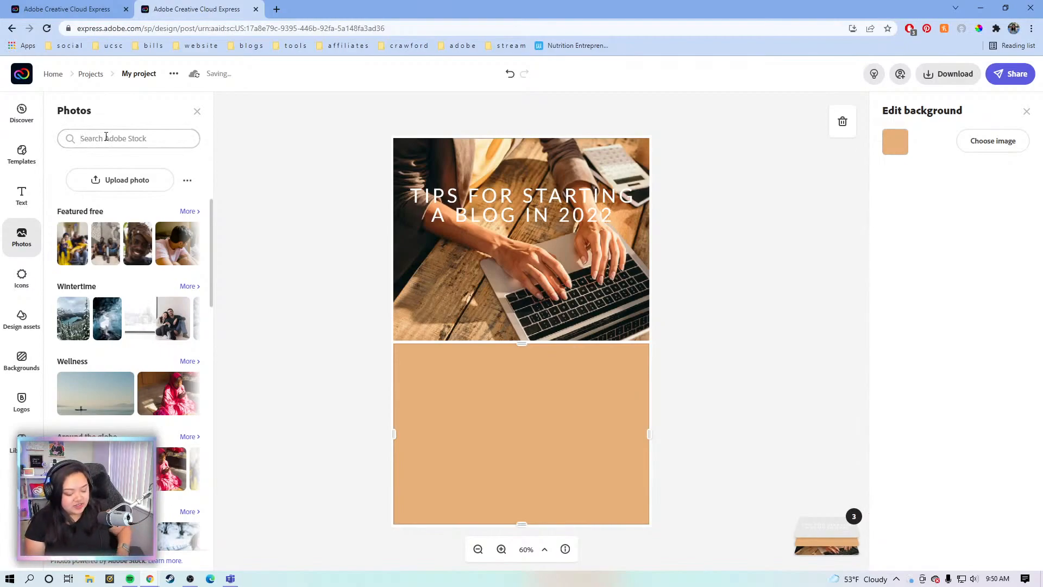
text(ha)
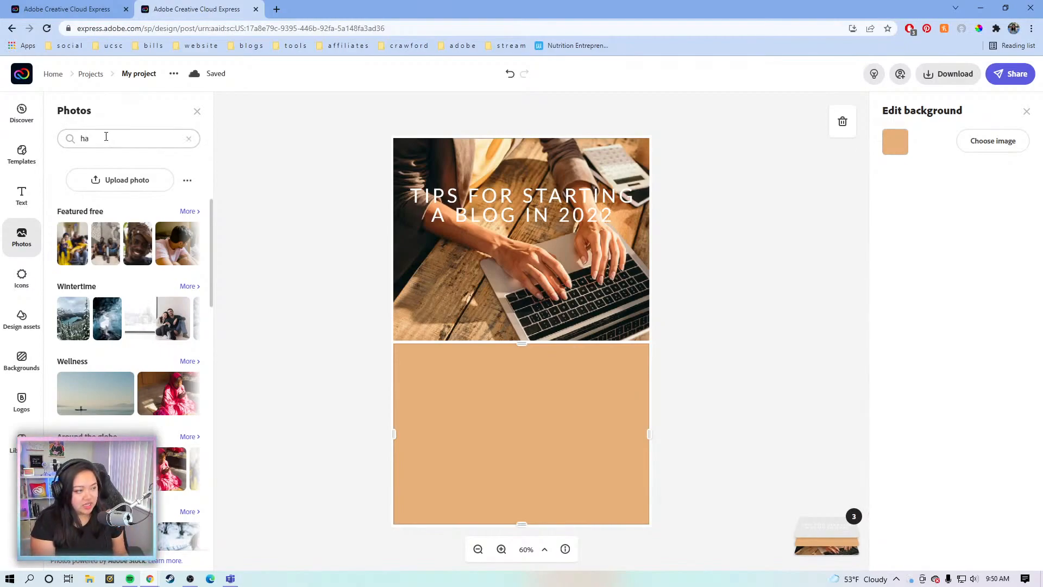
text(irstyles)
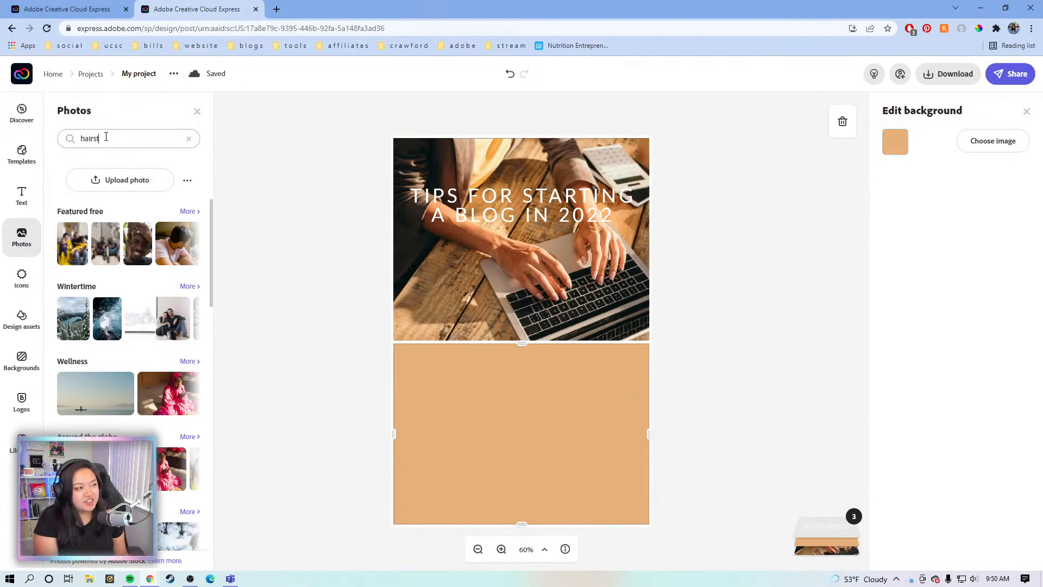
key(Return)
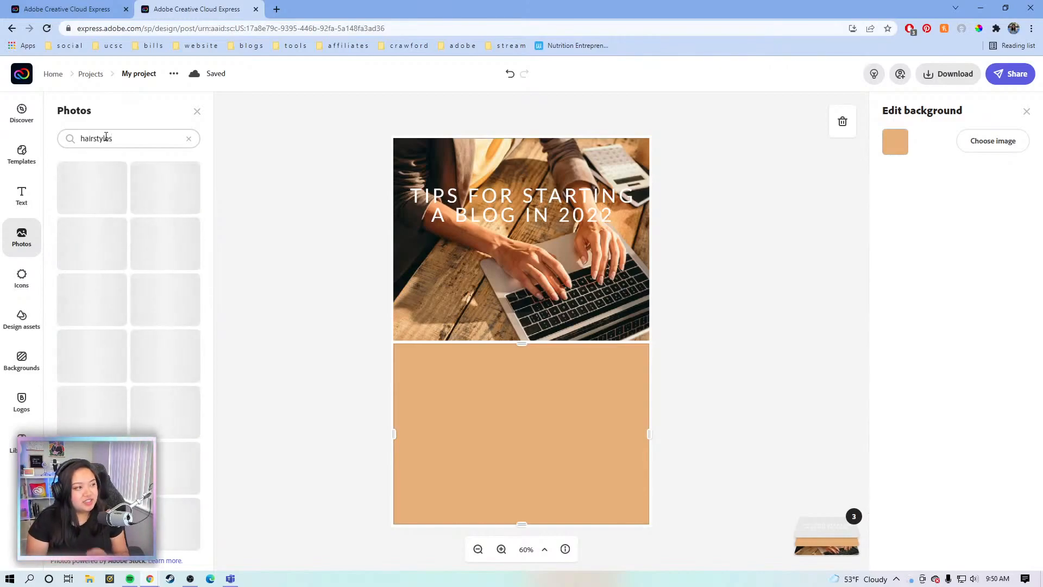
Add the photo of a dark bridal updo with a pearl hairpiece over the orange panel
scroll(118, 393, down, 3)
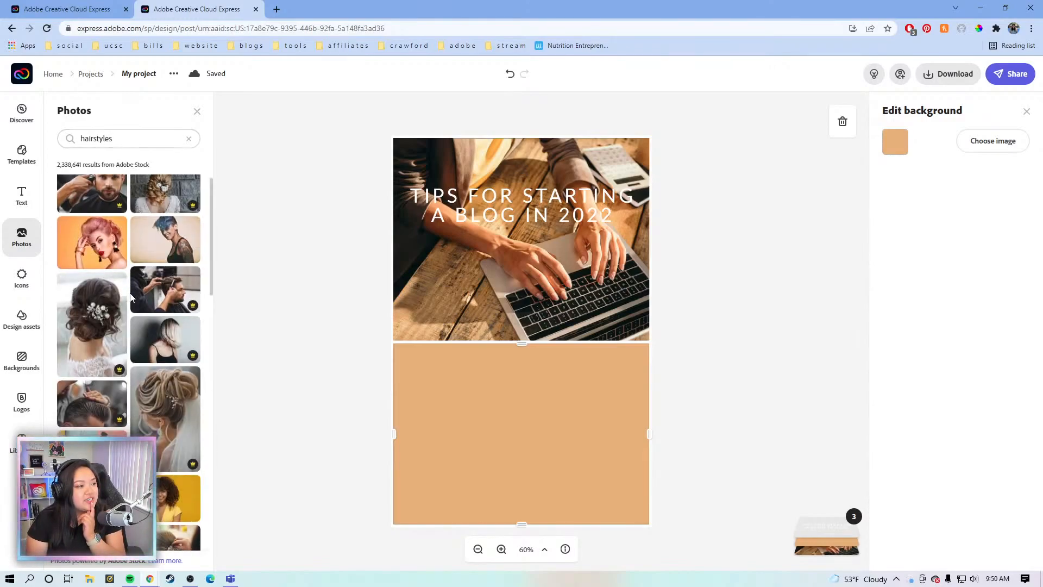
scroll(118, 393, down, 10)
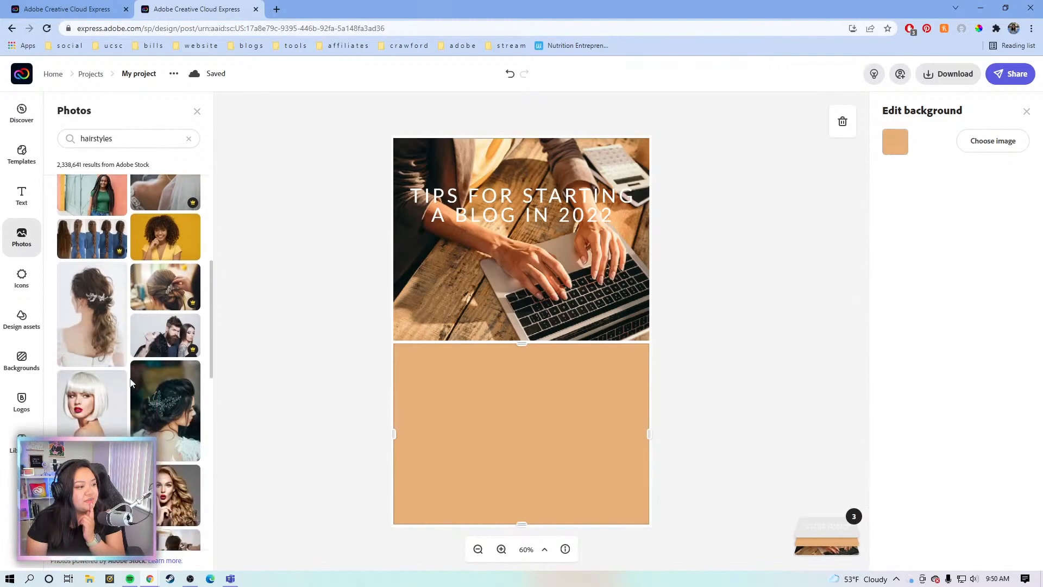
scroll(133, 359, up, 6)
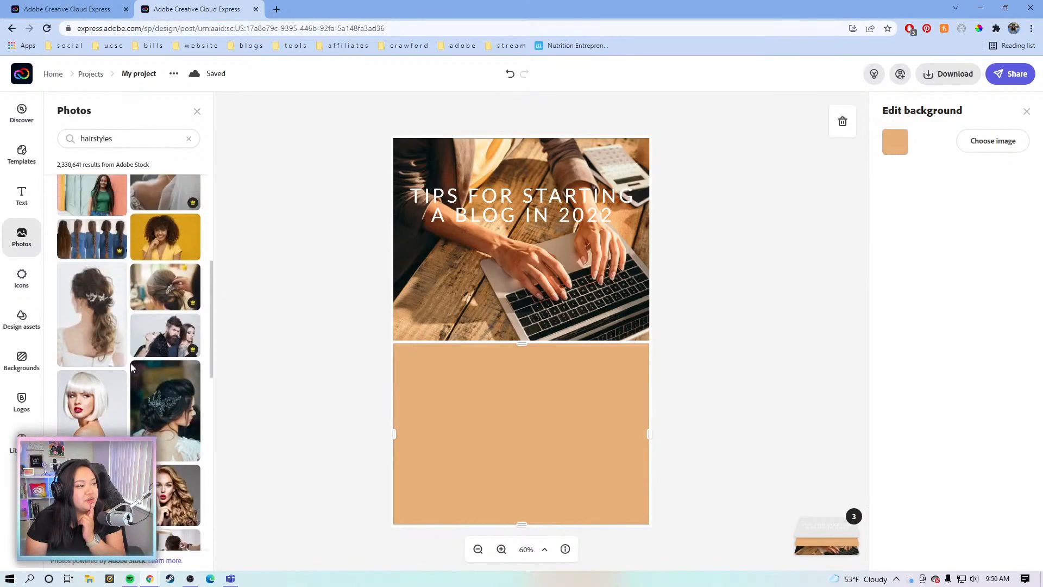
scroll(136, 344, up, 1)
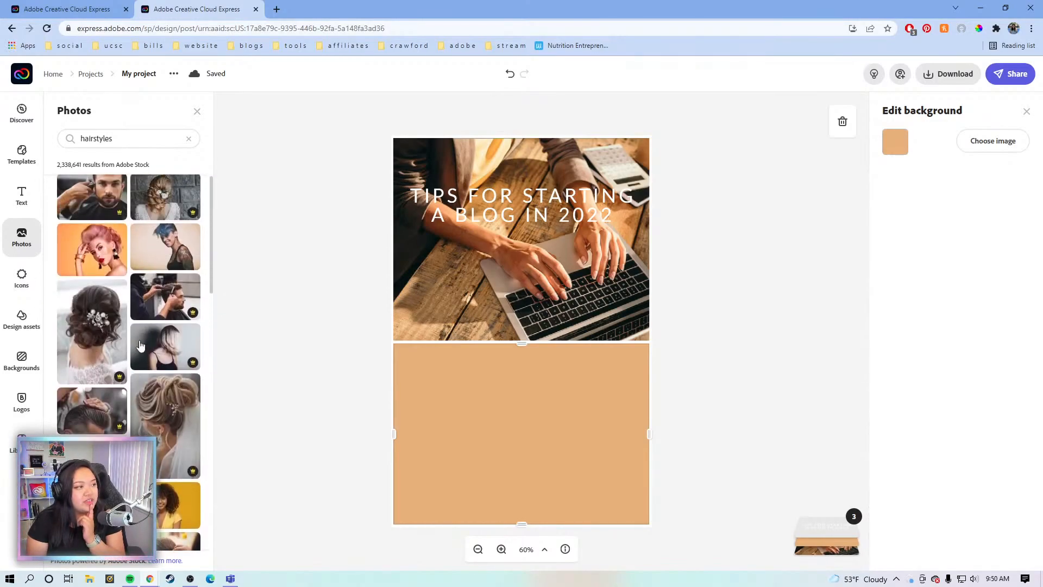
click(104, 336)
click(529, 452)
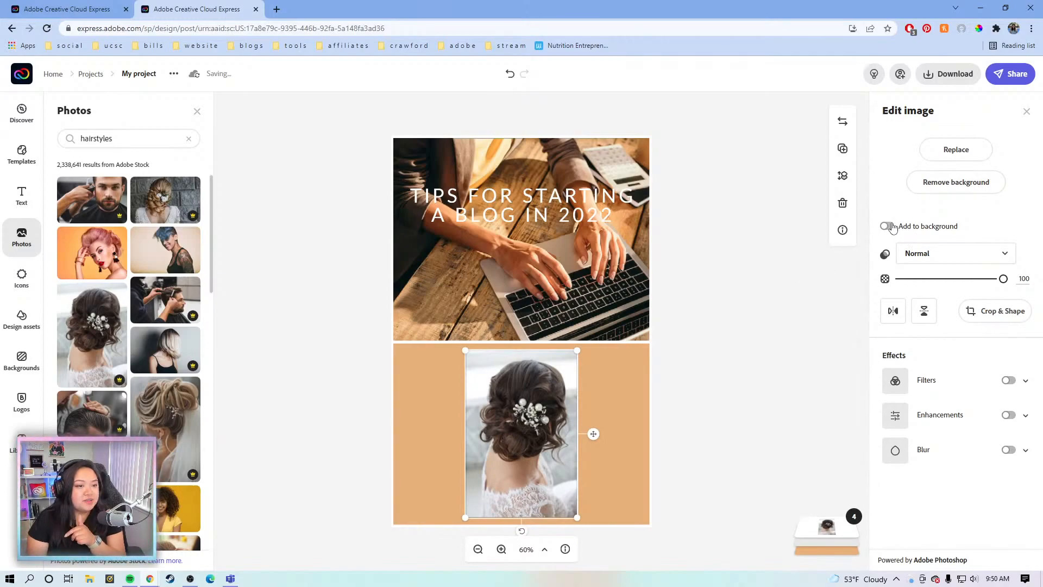
Add the updo photo to the background so it fills the orange panel, and shift it slightly downward in its frame
drag(523, 396, 514, 423)
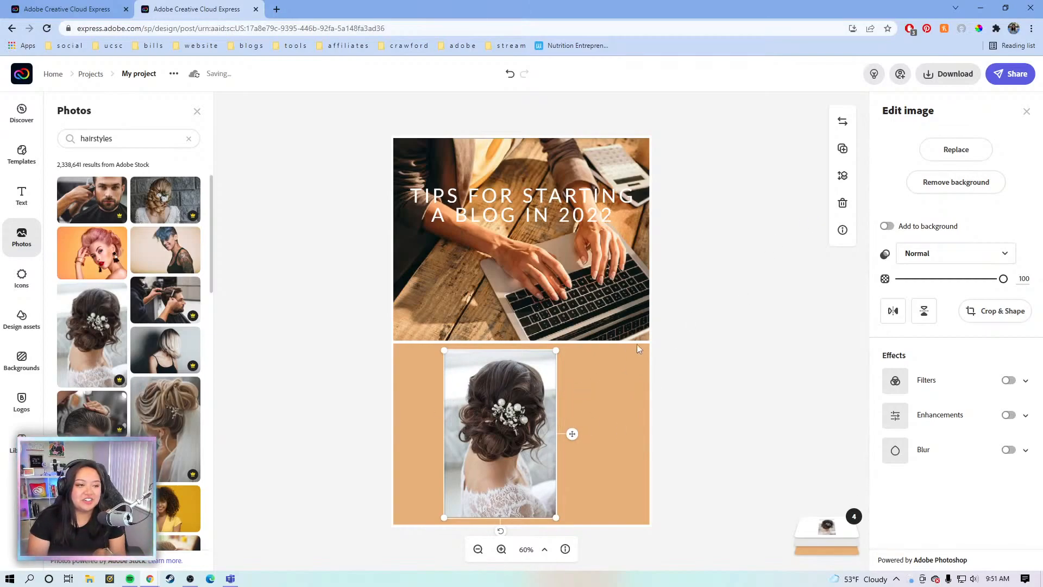
click(889, 228)
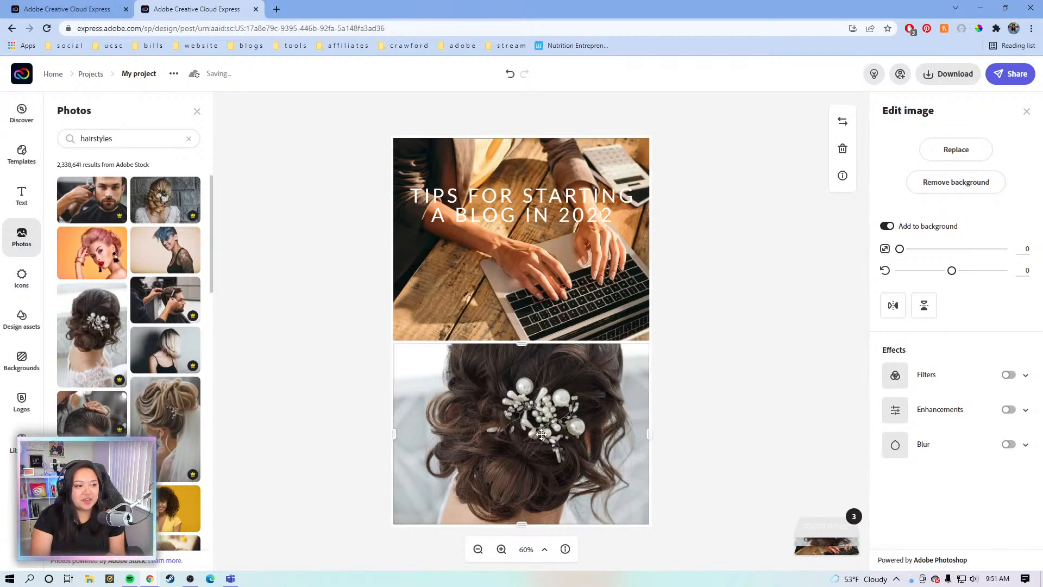
mouse_move(550, 392)
mouse_down()
mouse_move(548, 414)
mouse_move(547, 404)
mouse_up()
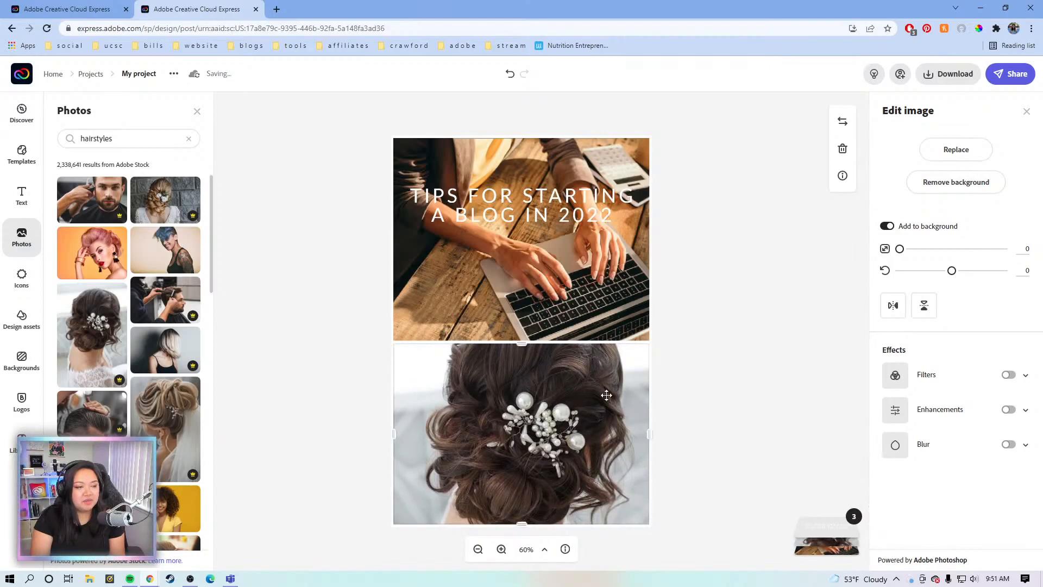
Start replacing the laptop photo and search the stock photos for "hairstyle"
click(595, 278)
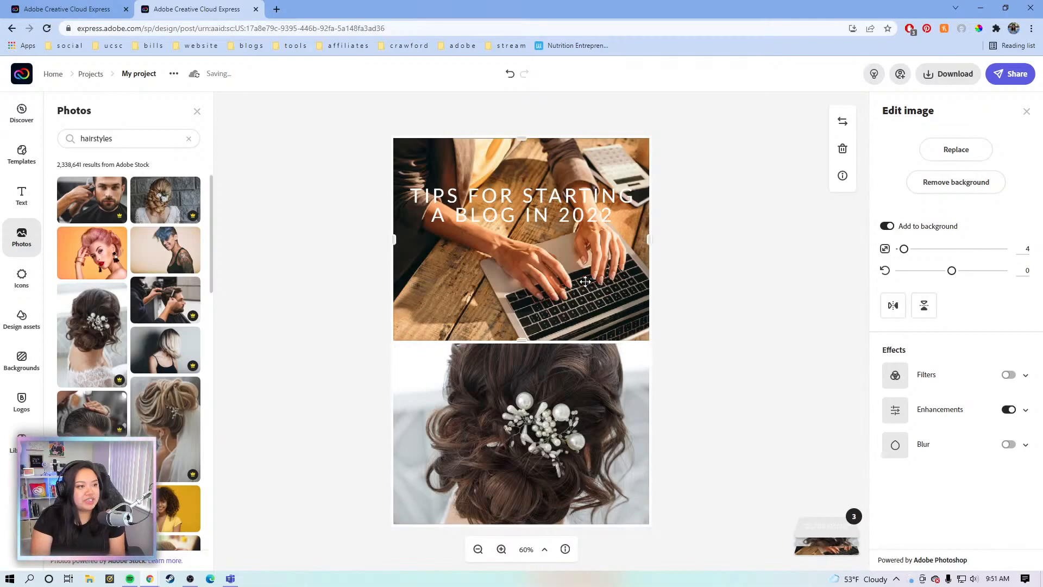
click(955, 159)
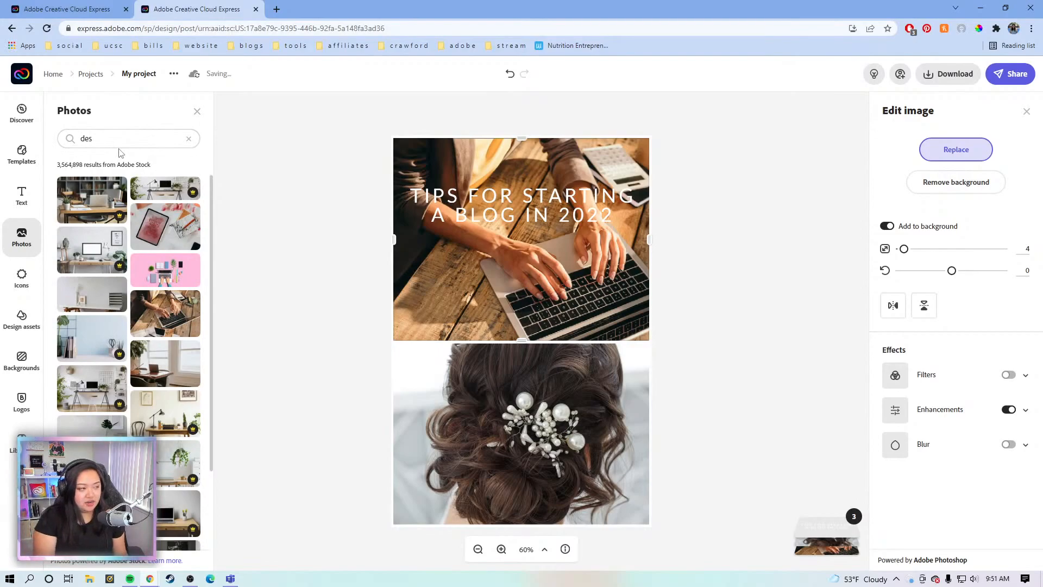
key(BackSpace)
key(BackSpace)
key(BackSpace)
text(hairst)
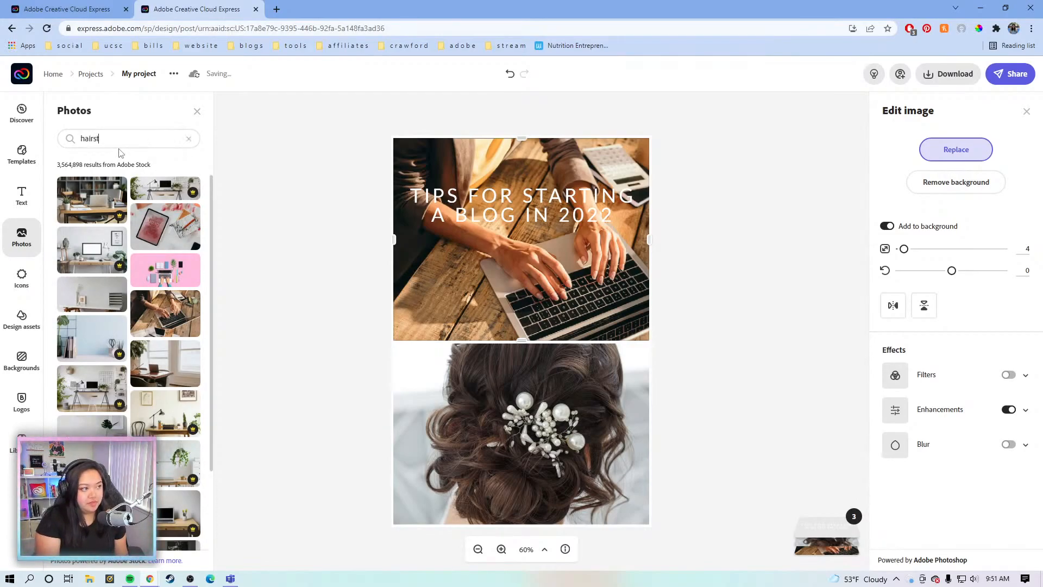
text(yle)
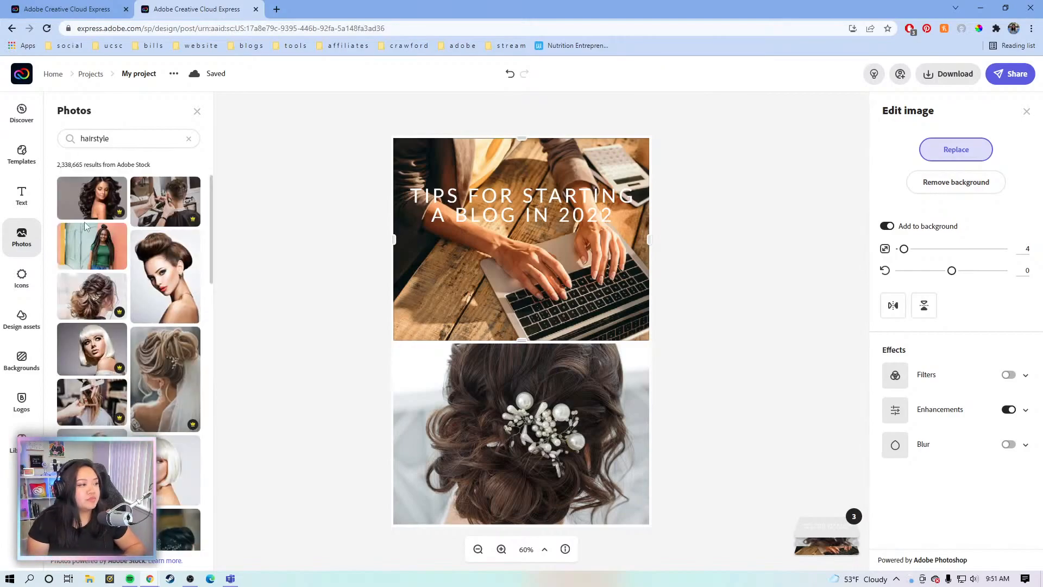
Replace the laptop photo with the stock photo of long wavy blonde hair with a braid and a flower hairpiece
scroll(157, 318, down, 5)
scroll(157, 318, down, 10)
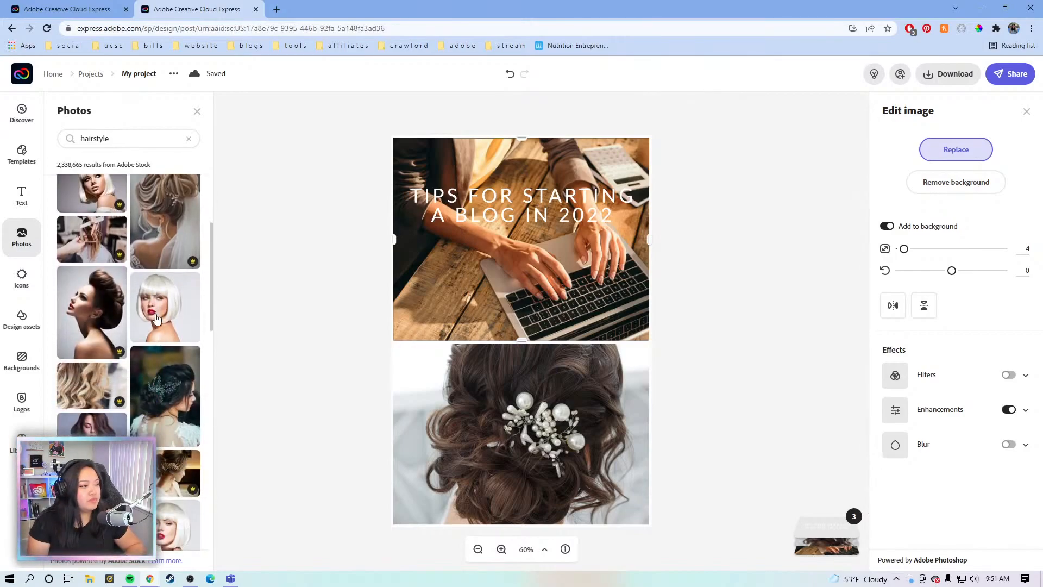
scroll(158, 309, down, 10)
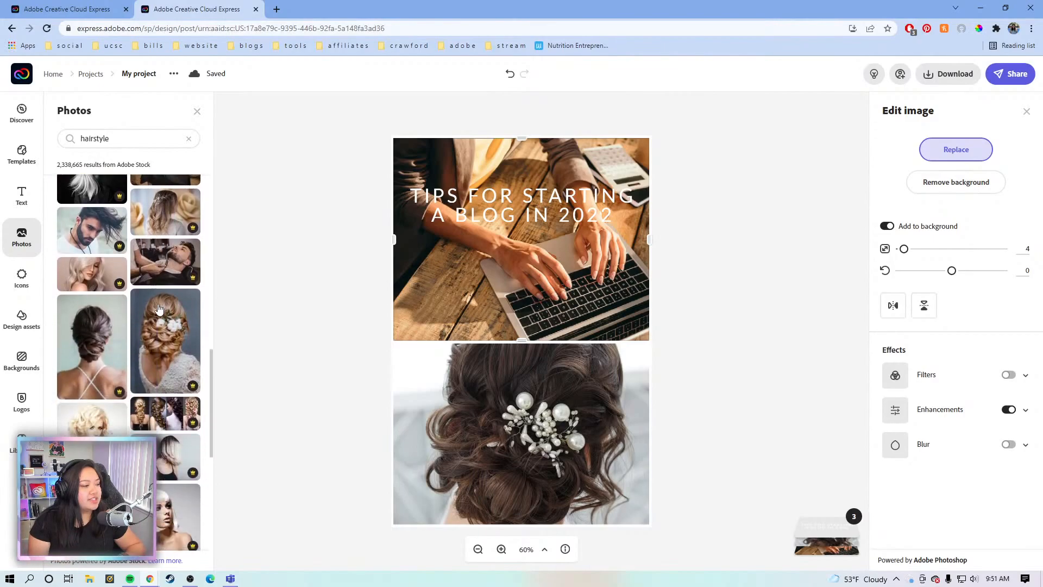
scroll(158, 309, down, 10)
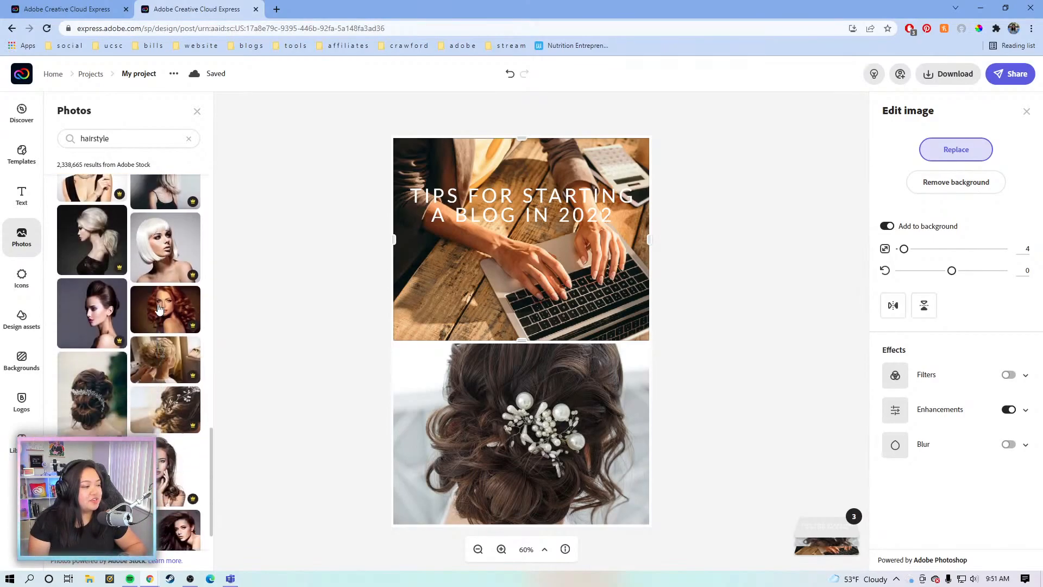
scroll(158, 308, down, 10)
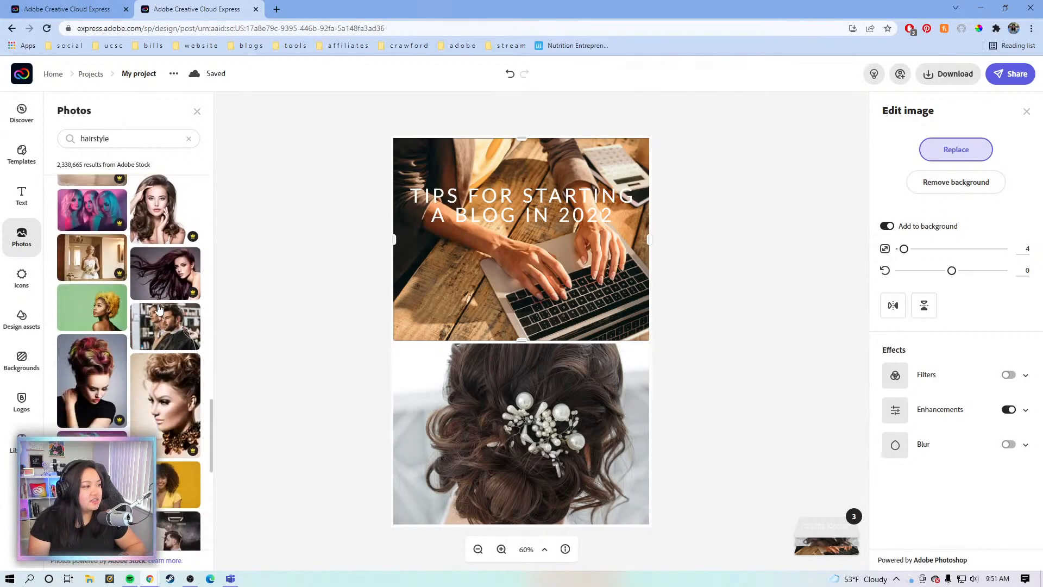
scroll(166, 326, down, 10)
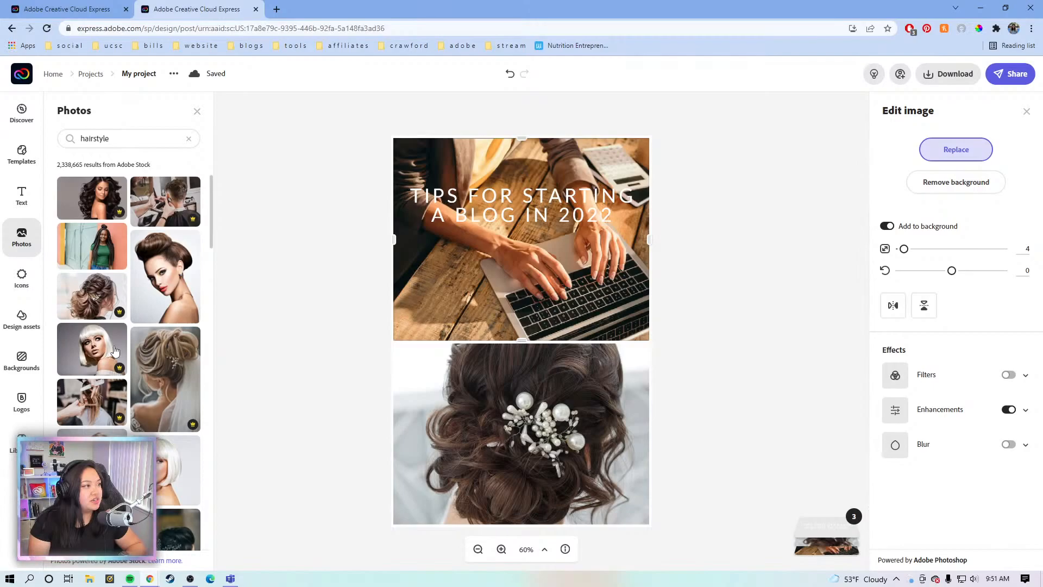
scroll(115, 350, down, 5)
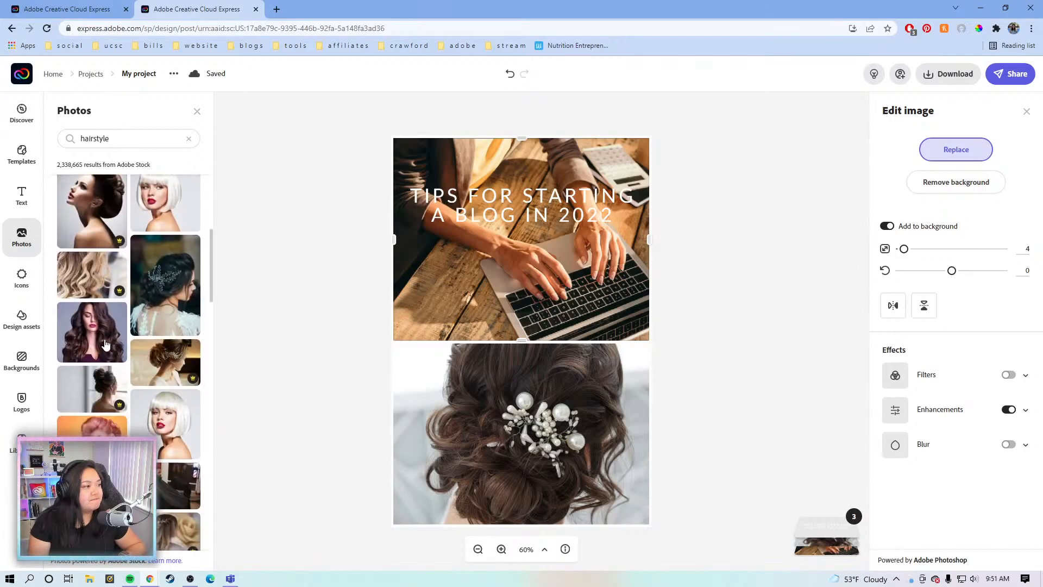
scroll(105, 345, down, 5)
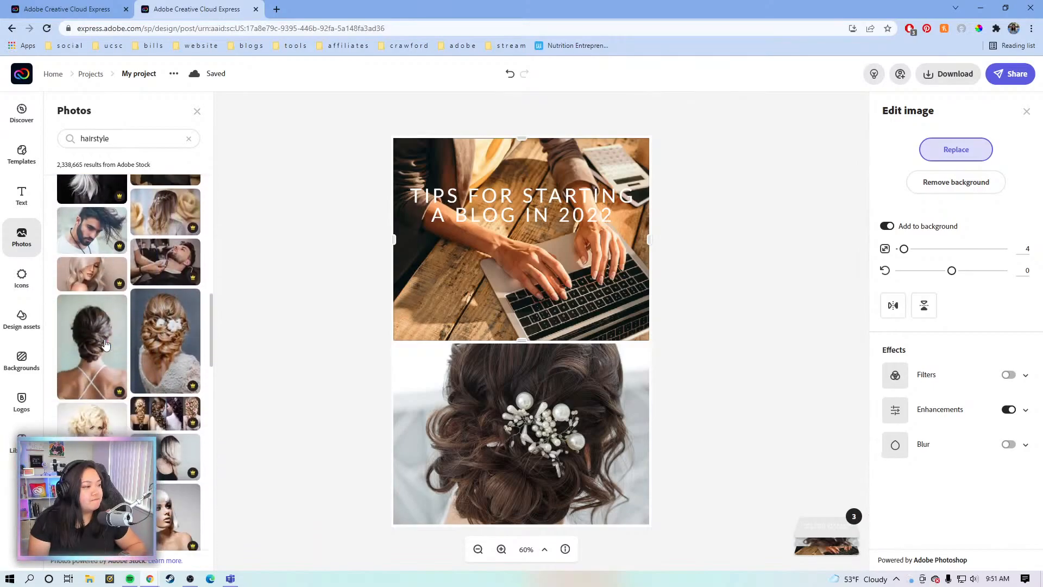
scroll(105, 345, down, 4)
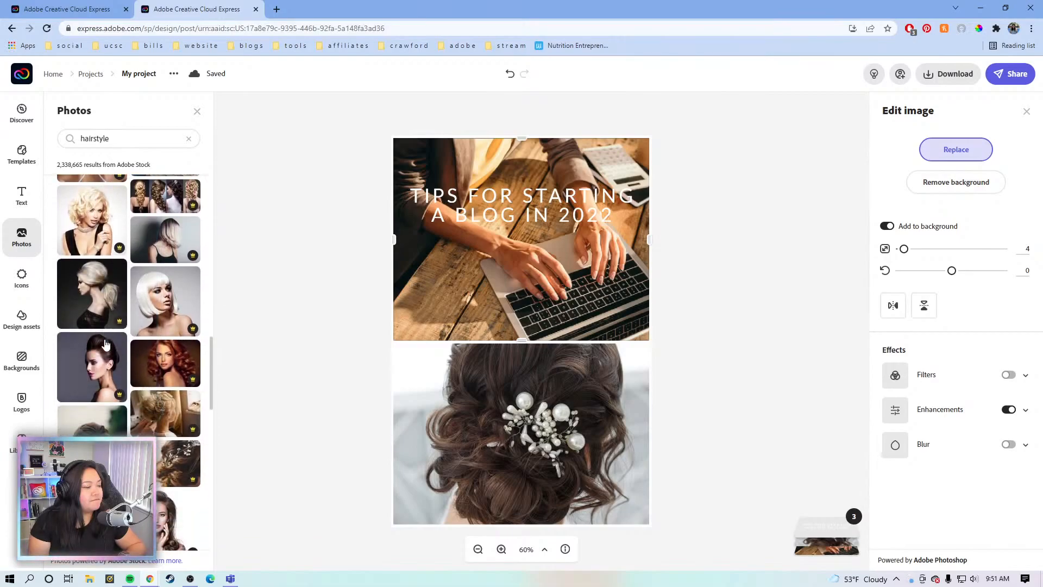
scroll(106, 345, down, 1)
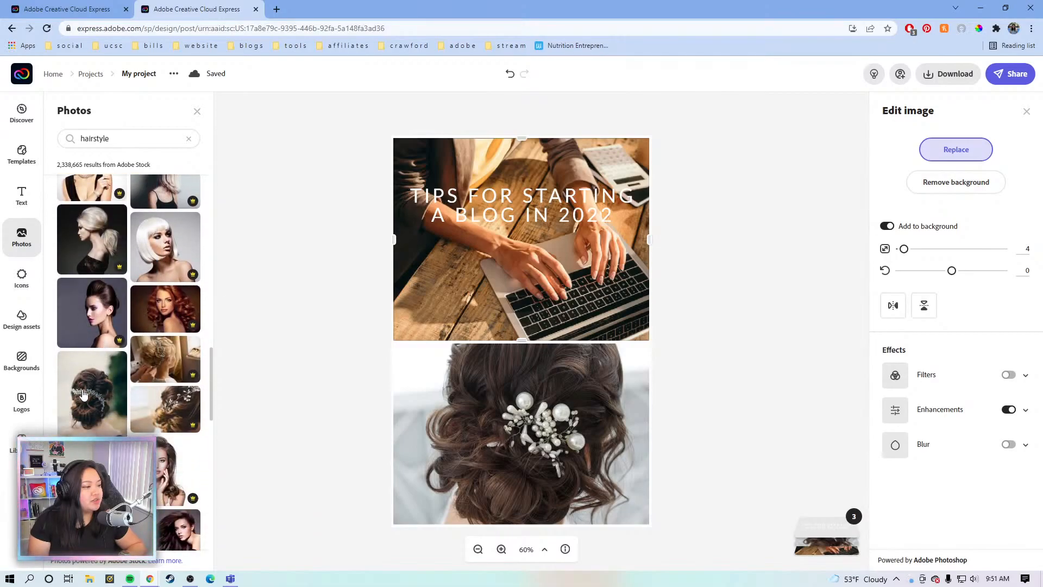
scroll(83, 395, down, 3)
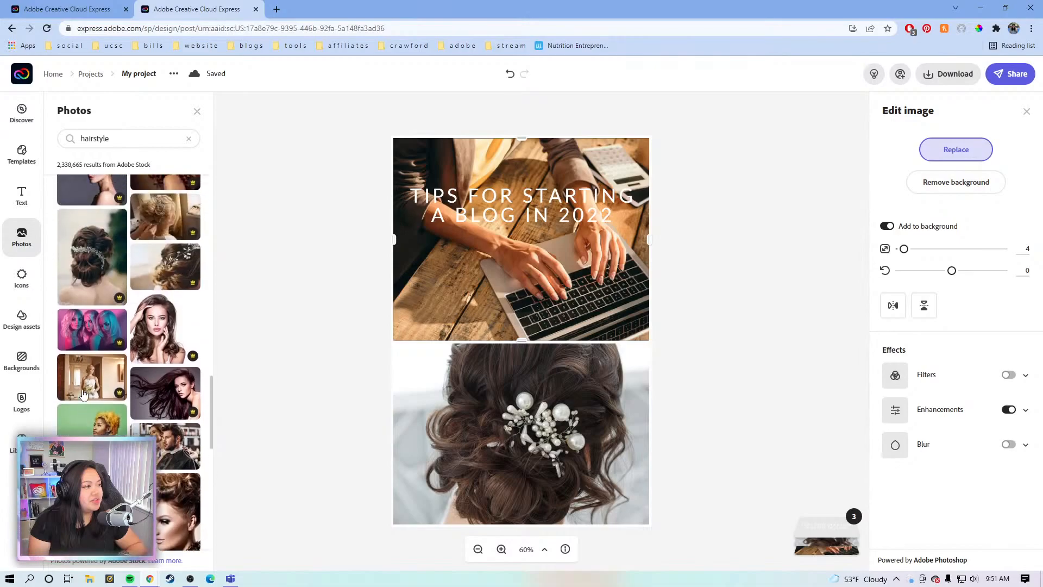
scroll(83, 395, up, 3)
scroll(86, 391, up, 5)
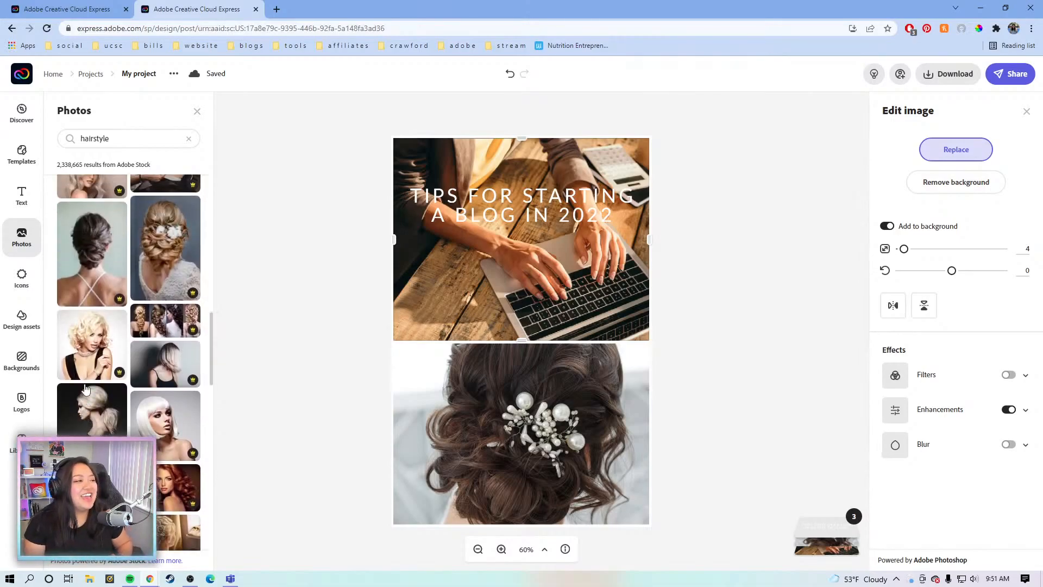
scroll(81, 370, up, 3)
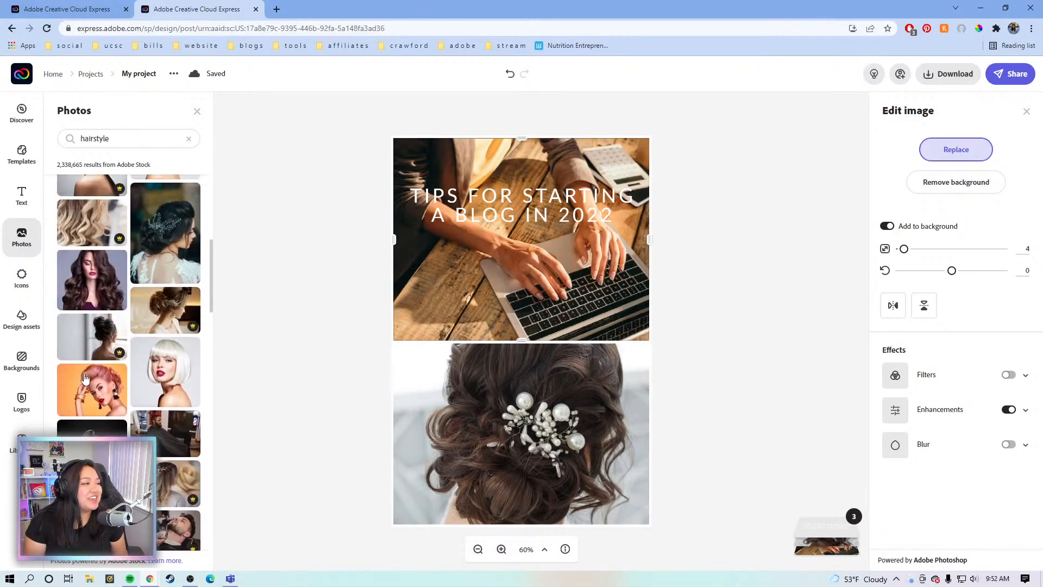
click(166, 483)
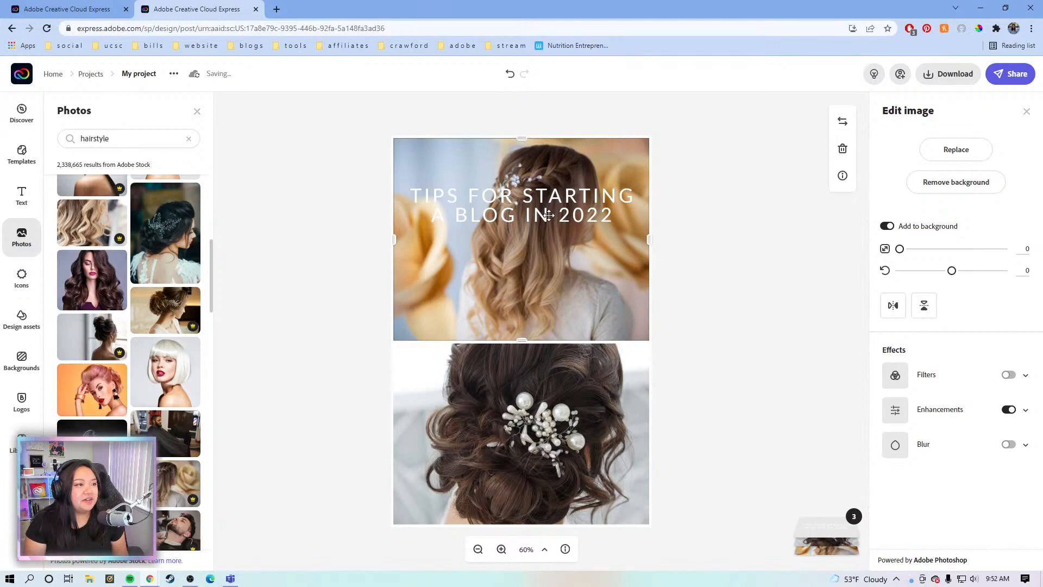
Move the title down to the lower part of the top photo and flip the updo photo horizontally
drag(550, 213, 570, 334)
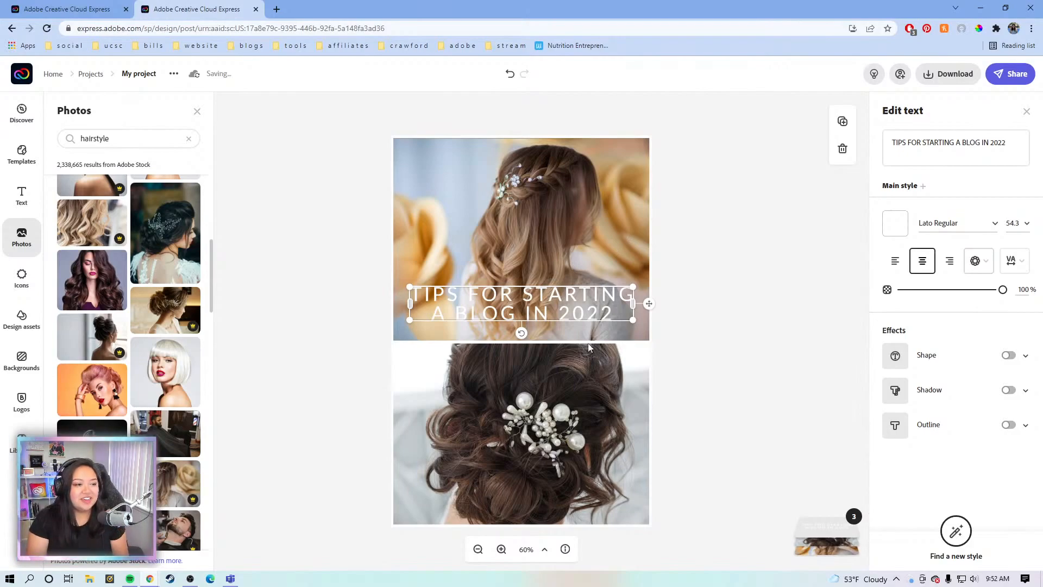
click(688, 392)
click(587, 419)
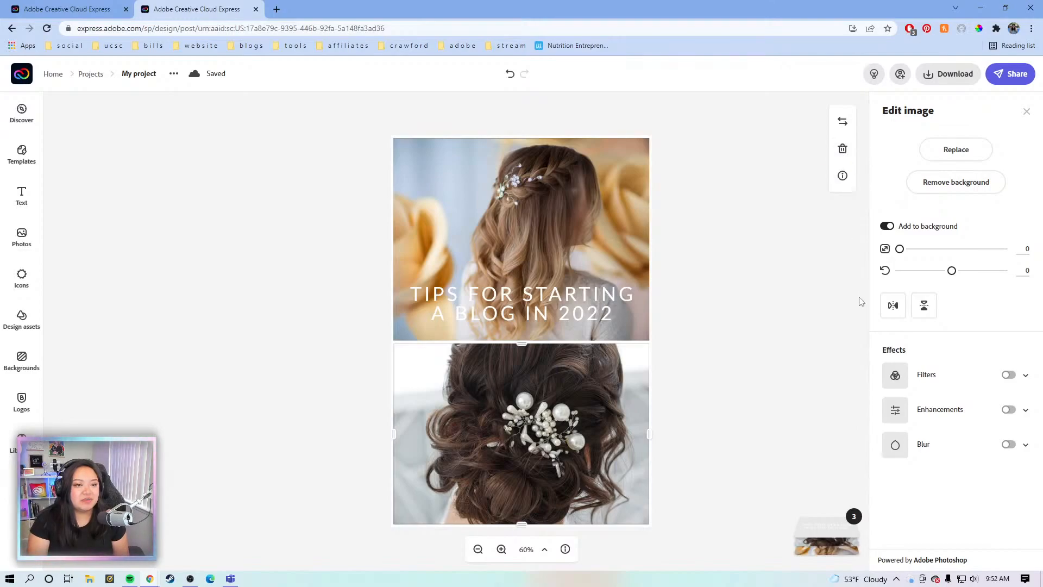
click(894, 307)
click(575, 231)
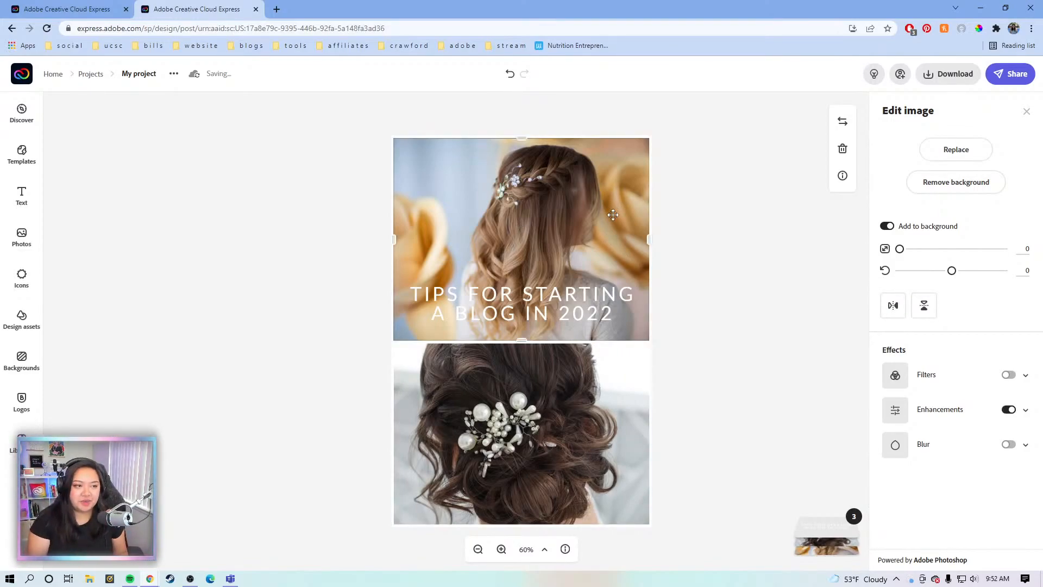
click(861, 430)
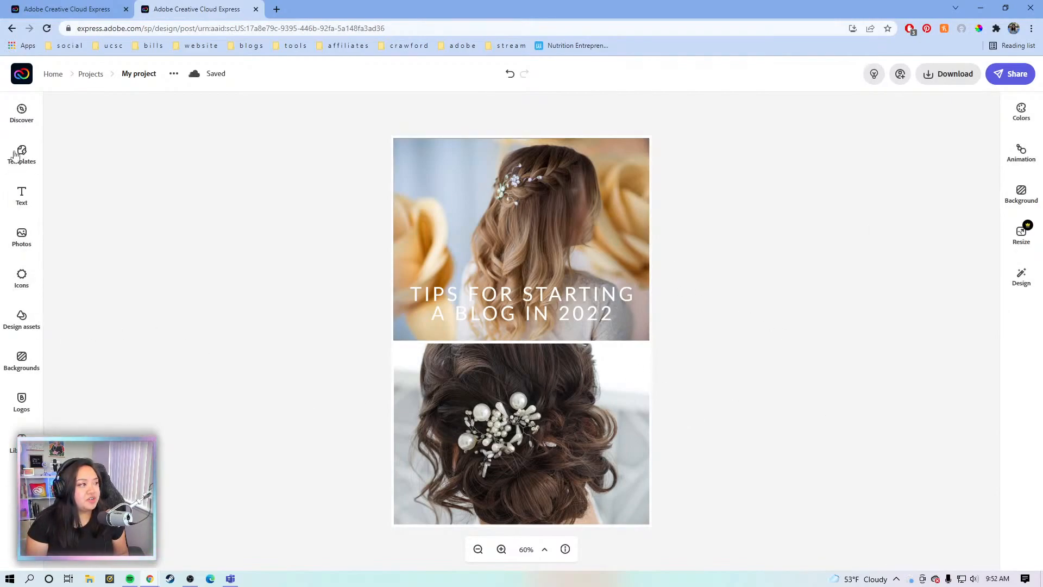
Nudge the title slightly upward so it sits a little above the lower edge of the top photo
click(478, 296)
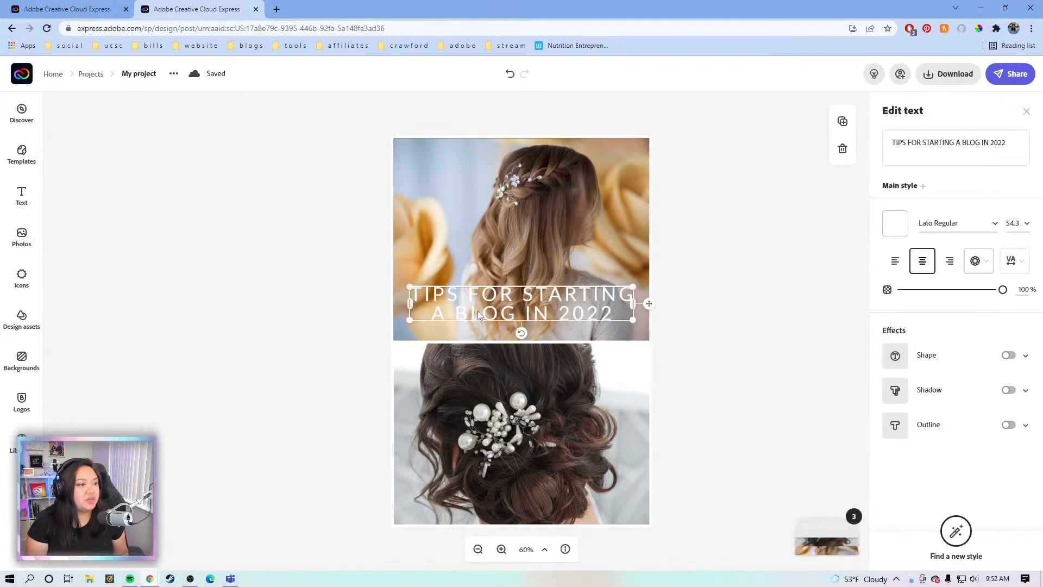
mouse_move(478, 296)
mouse_down()
mouse_move(456, 326)
mouse_move(495, 297)
mouse_up()
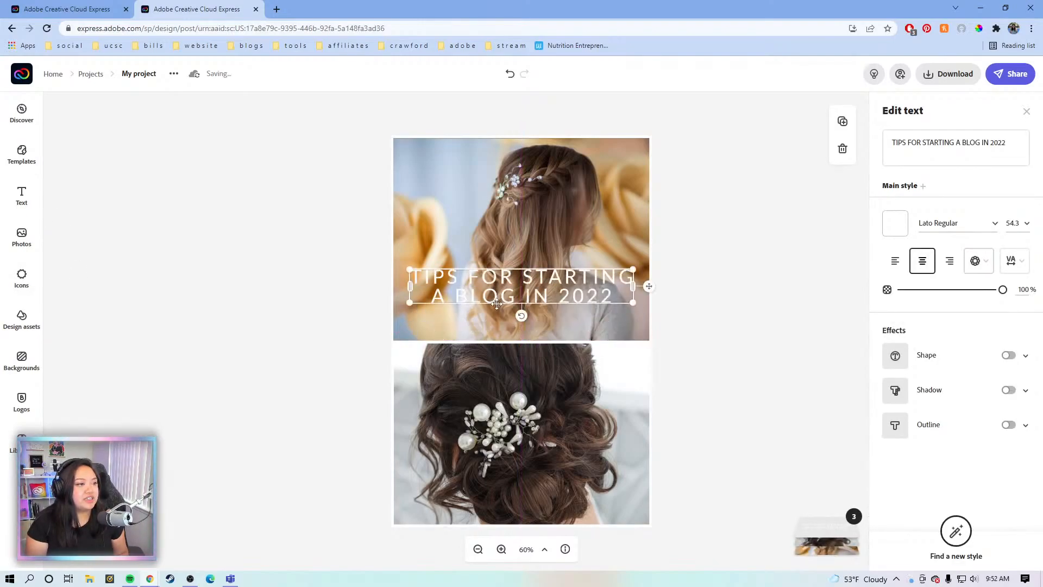
click(719, 198)
Replace the title text with "WEDDING HAIRSTYLE IDEAS"
click(561, 283)
click(971, 151)
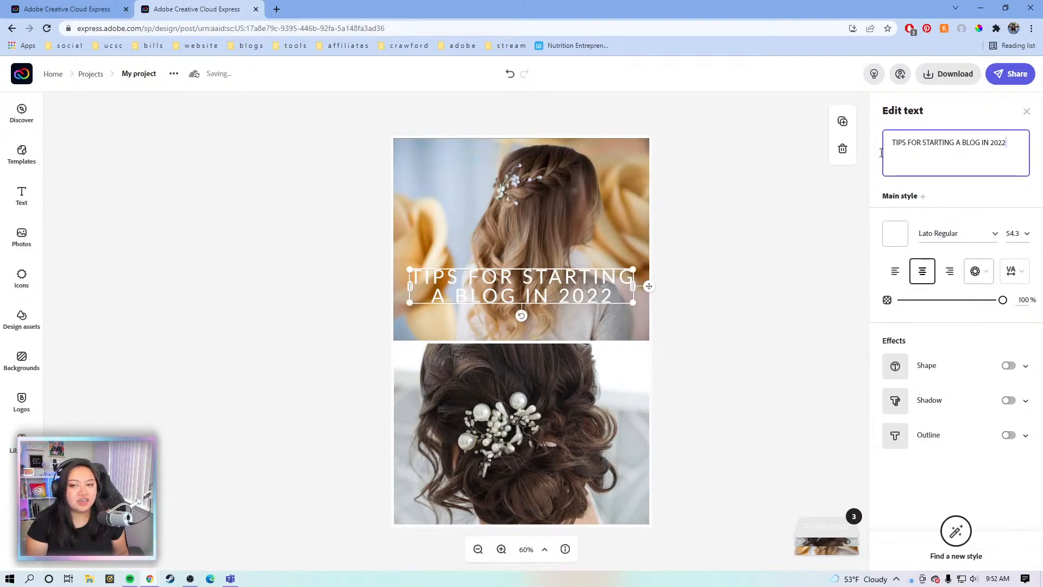
drag(1014, 144, 883, 140)
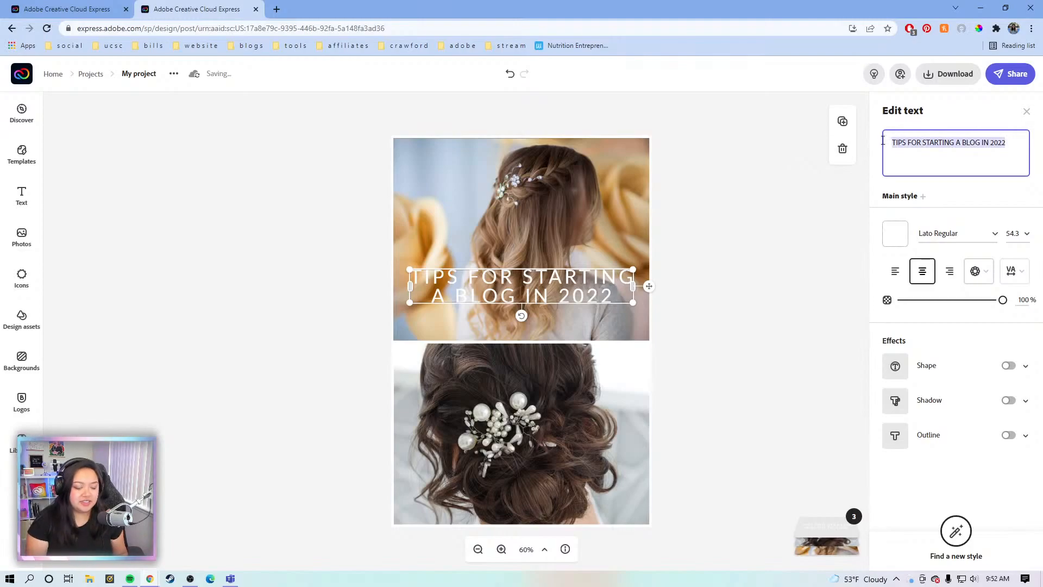
text(WE)
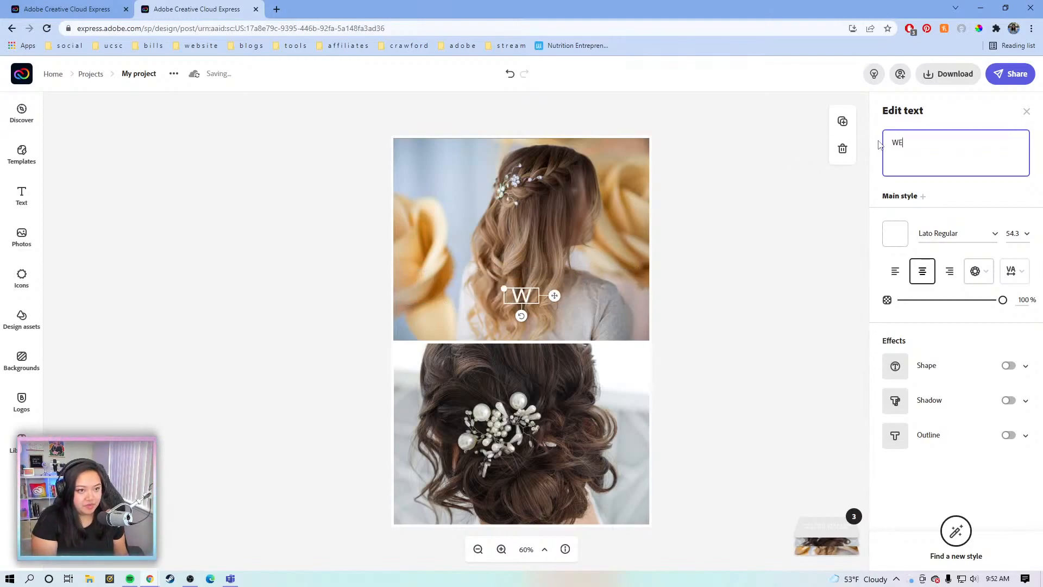
text(DDING HAIRSTYLE IDEAS)
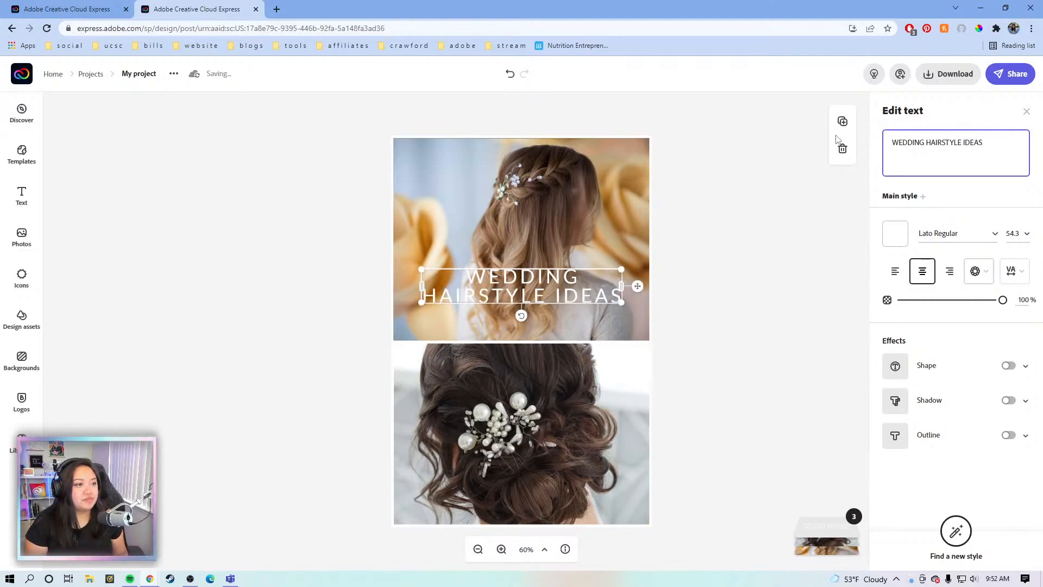
click(614, 290)
mouse_move(614, 290)
mouse_down()
mouse_move(592, 292)
mouse_move(626, 299)
mouse_up()
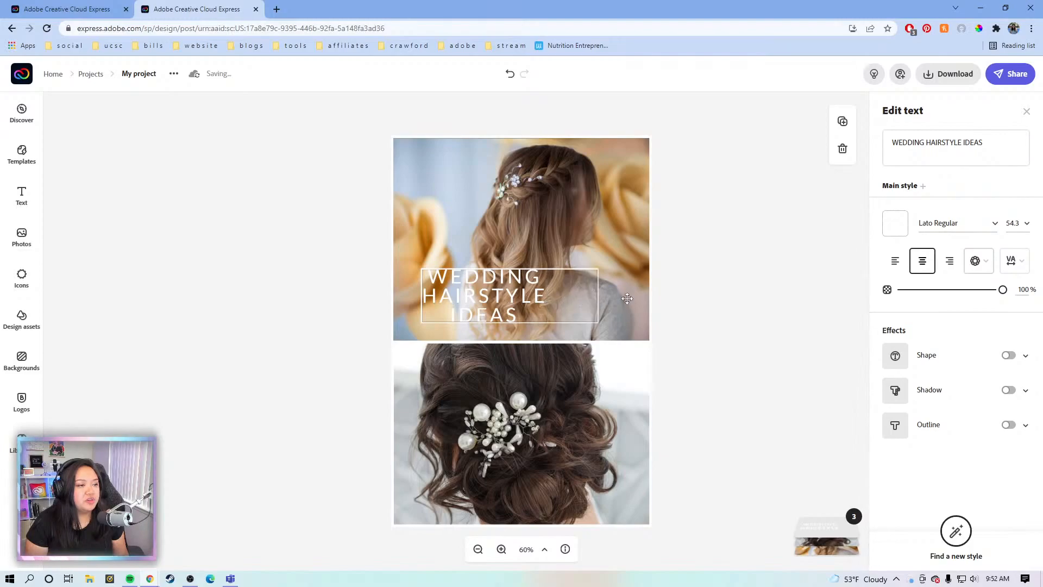
click(755, 257)
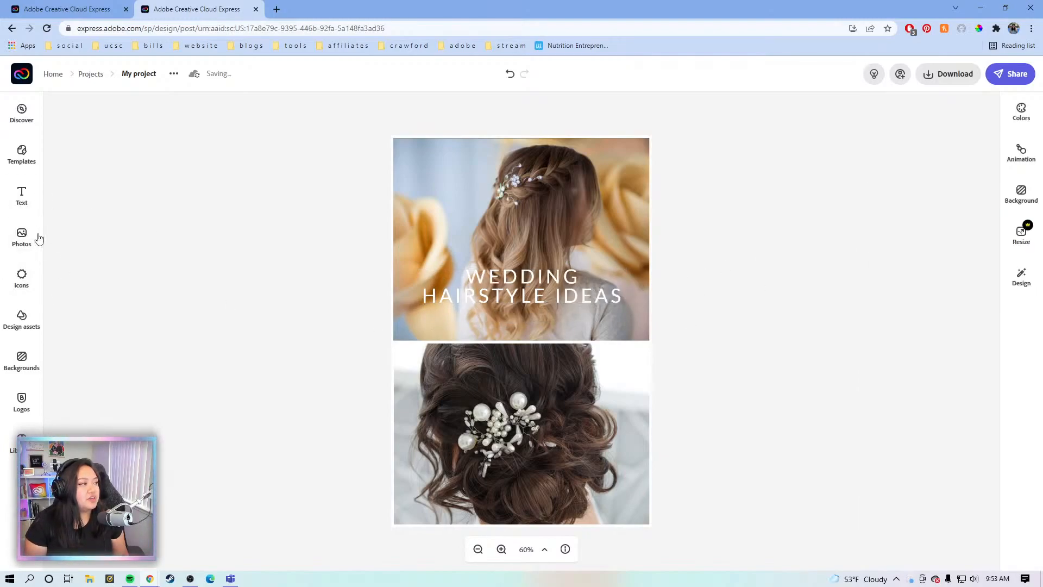
Search the icon library for "rectangle"
click(18, 288)
click(105, 138)
text(fun)
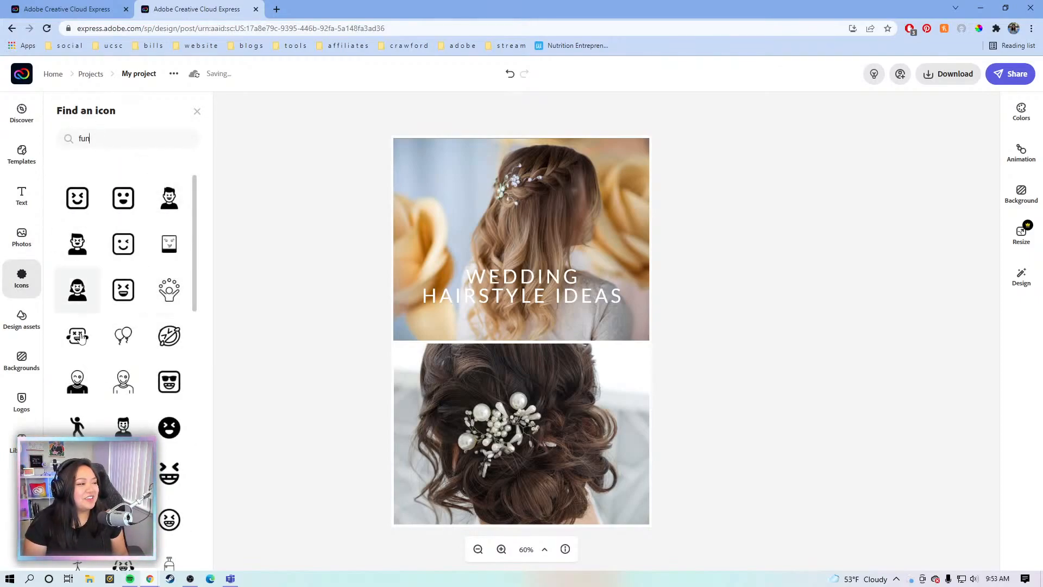
drag(117, 143, 79, 132)
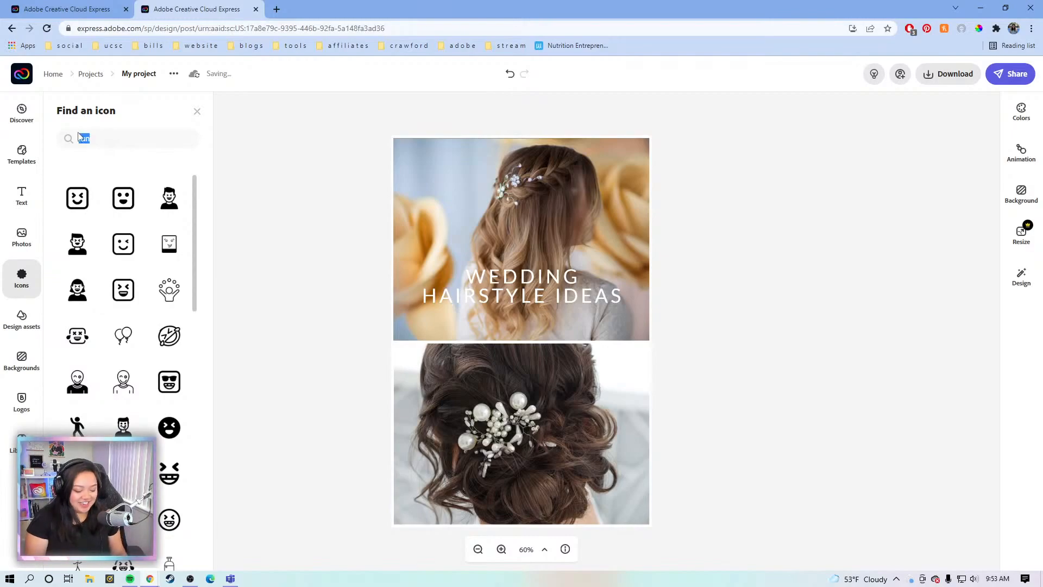
key(BackSpace)
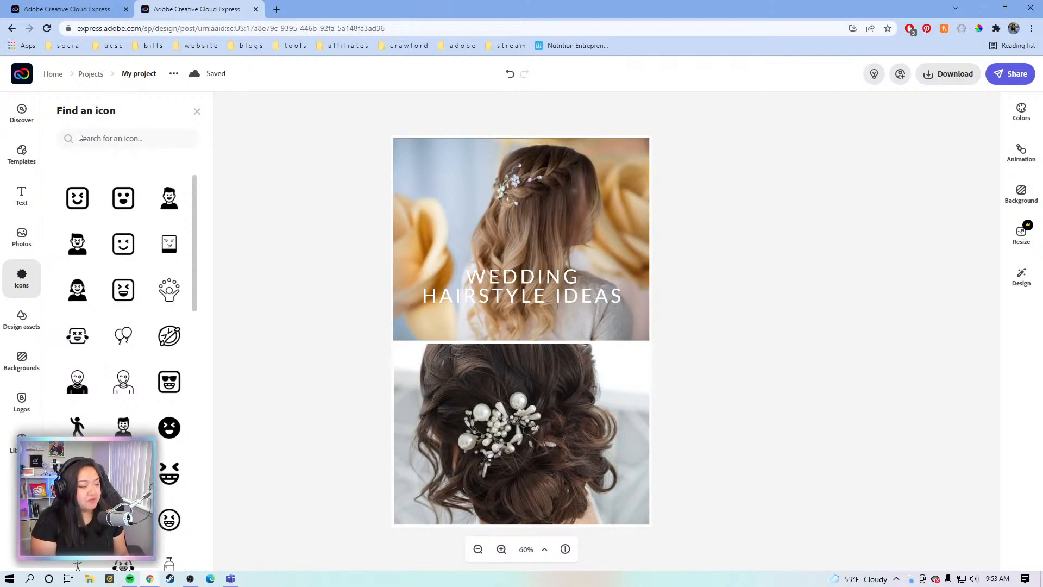
text(e)
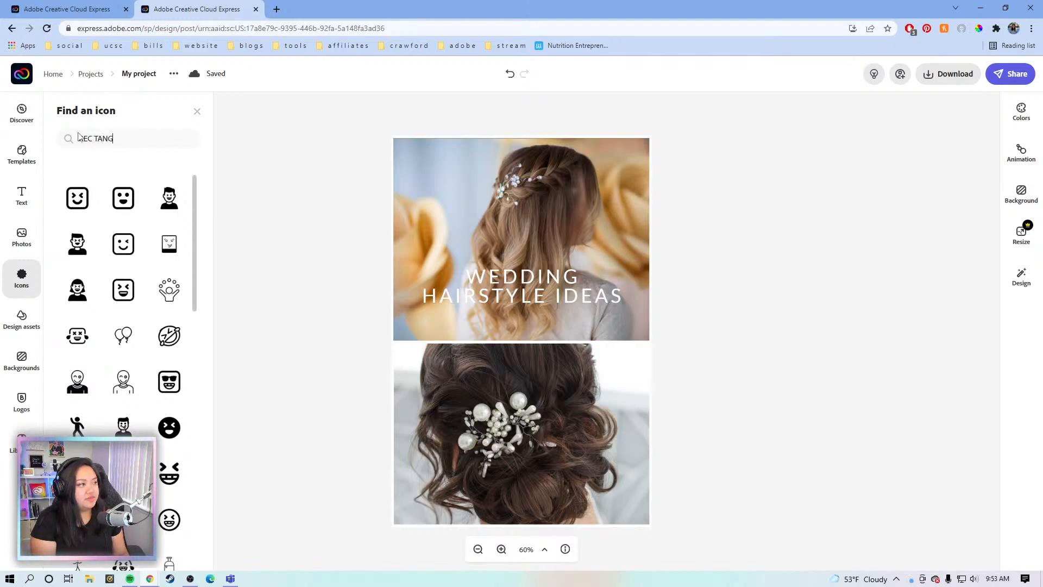
key(BackSpace)
text(h)
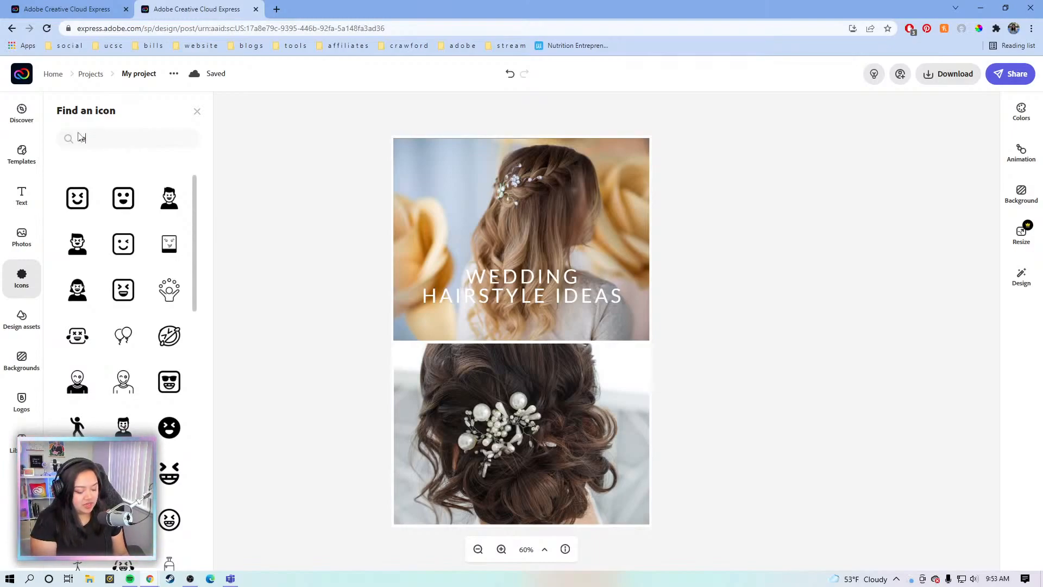
text(ectangle)
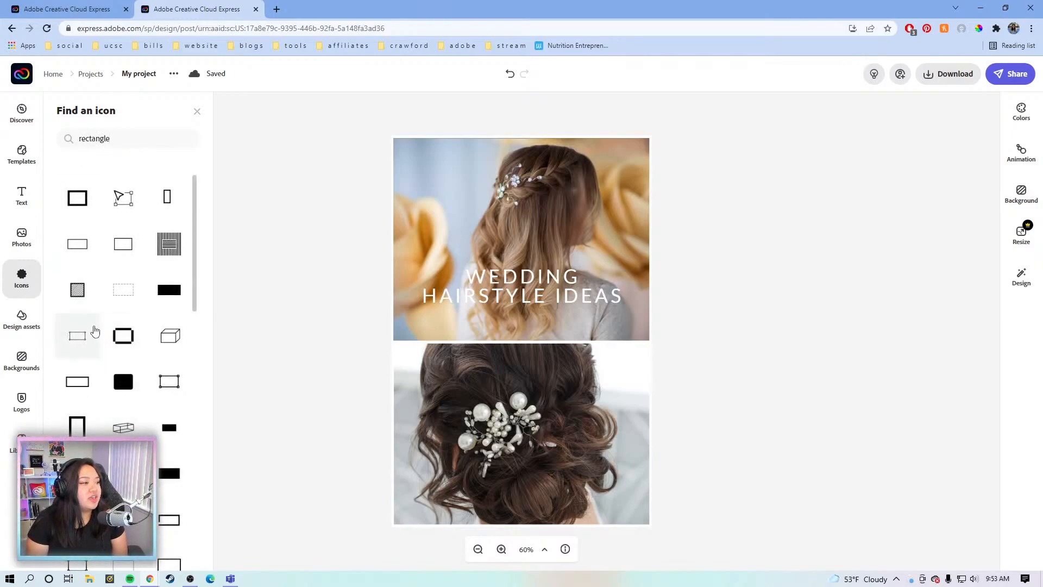
Add a solid black rectangle, shrink it to a slim bar and center it just below the title, across the seam between the photos
click(169, 476)
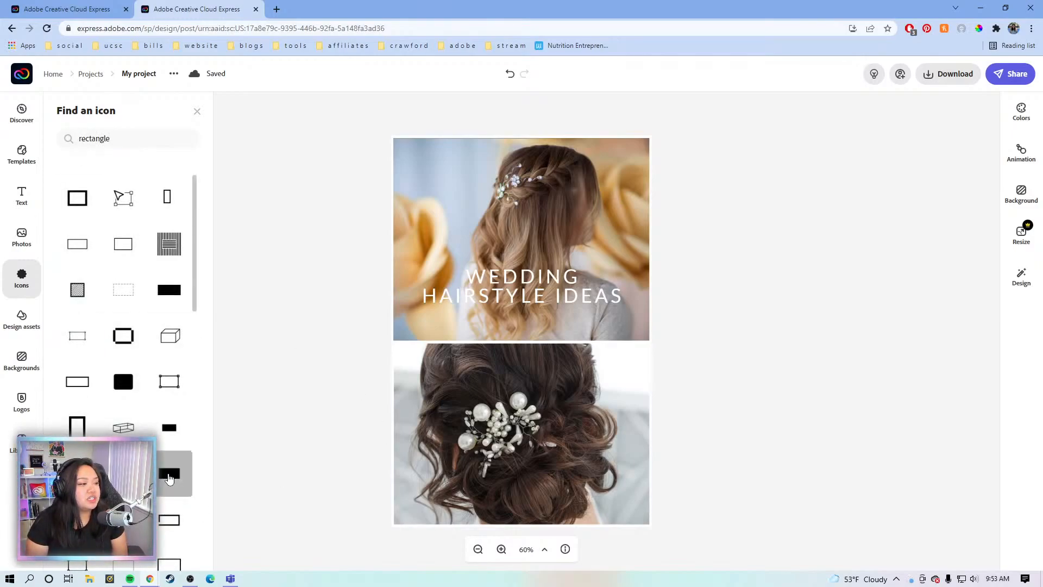
click(530, 416)
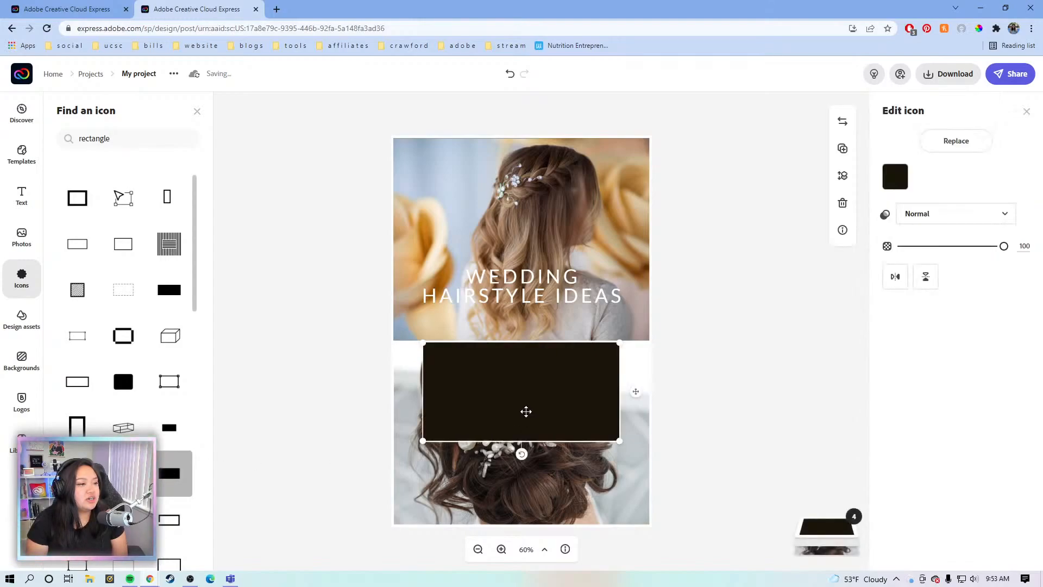
drag(527, 409, 536, 348)
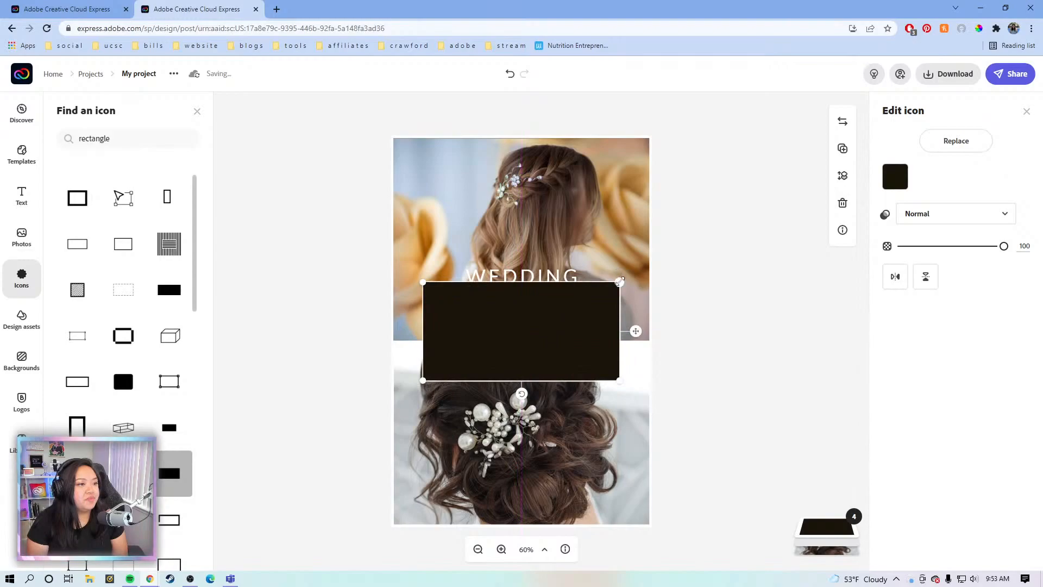
drag(619, 281, 603, 336)
drag(536, 354, 540, 325)
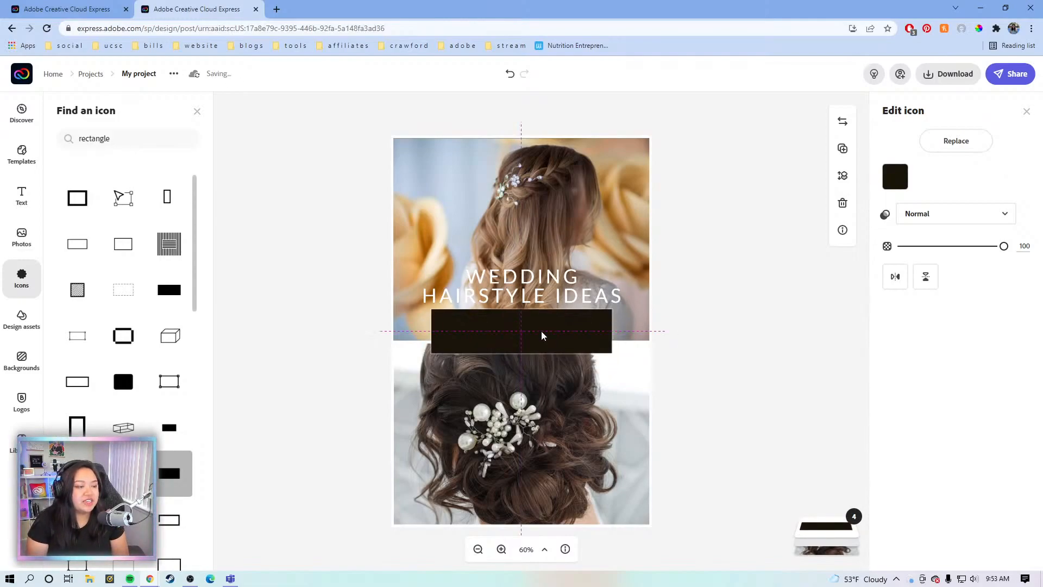
Widen the black bar to about the title's width, center it horizontally below the title and recolor it white
mouse_move(611, 309)
mouse_down()
mouse_move(522, 310)
mouse_move(630, 312)
mouse_up()
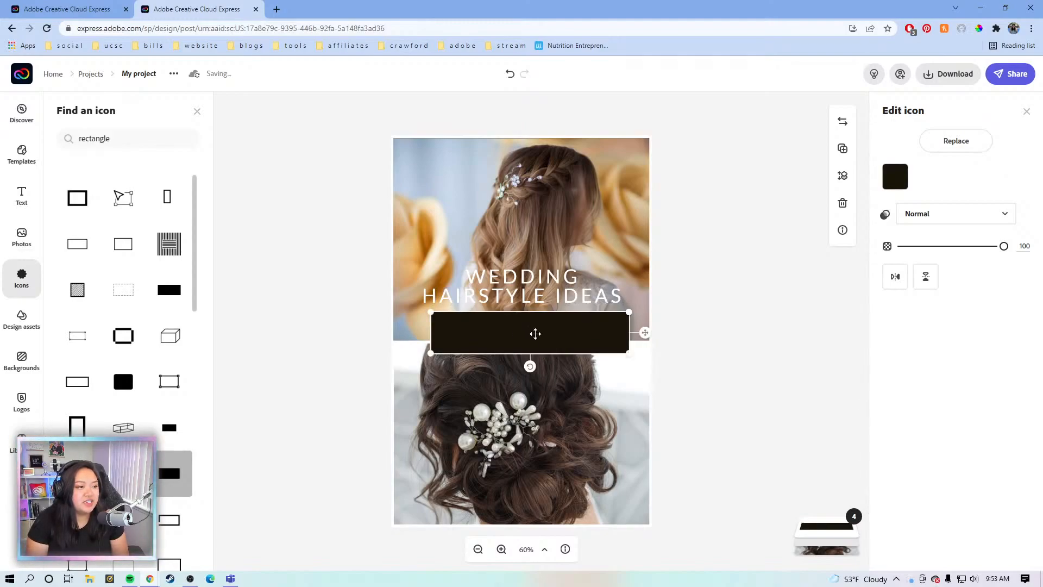
drag(535, 327, 522, 333)
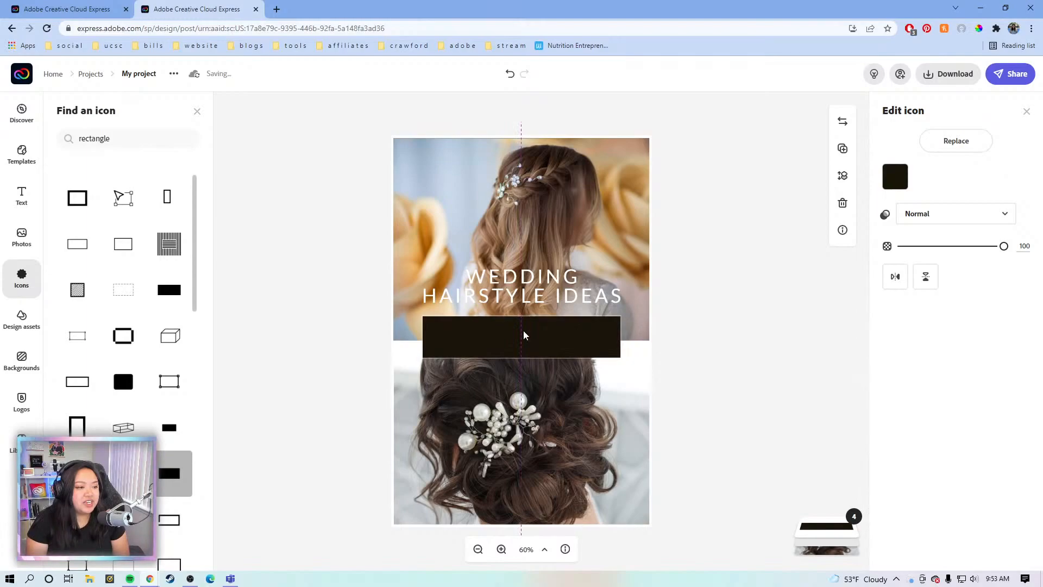
click(536, 298)
click(550, 333)
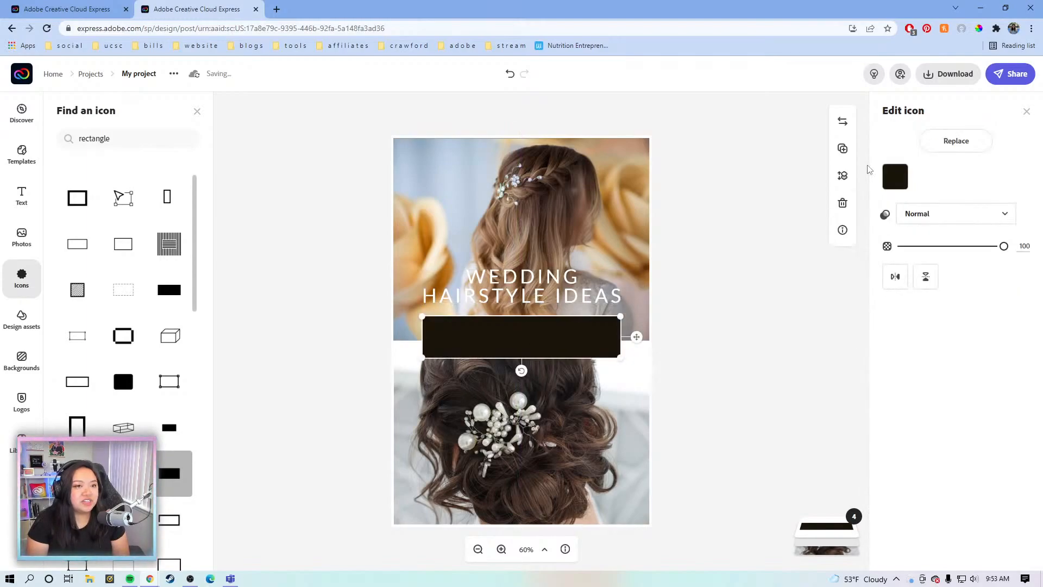
click(895, 176)
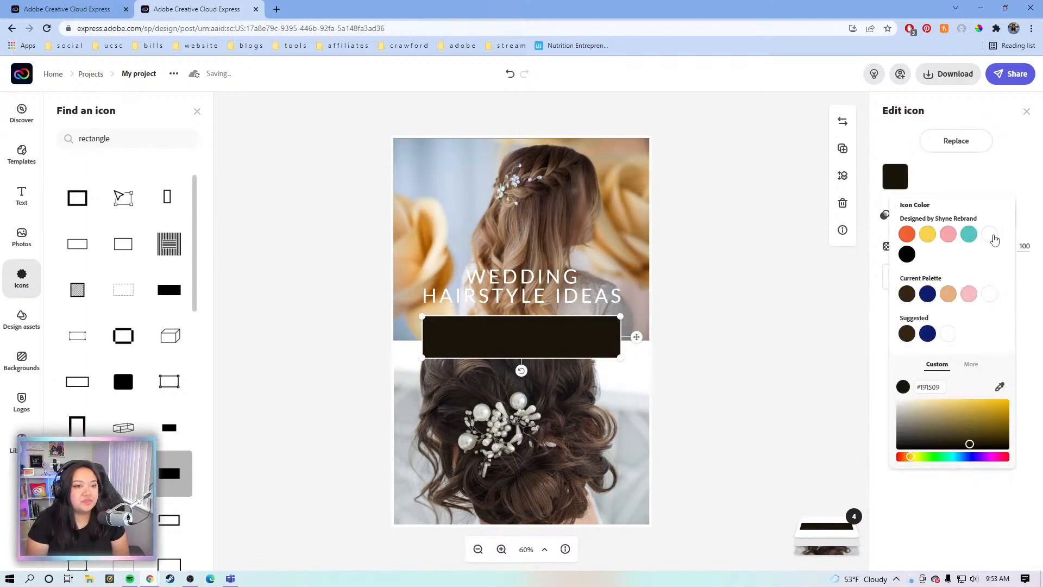
click(990, 234)
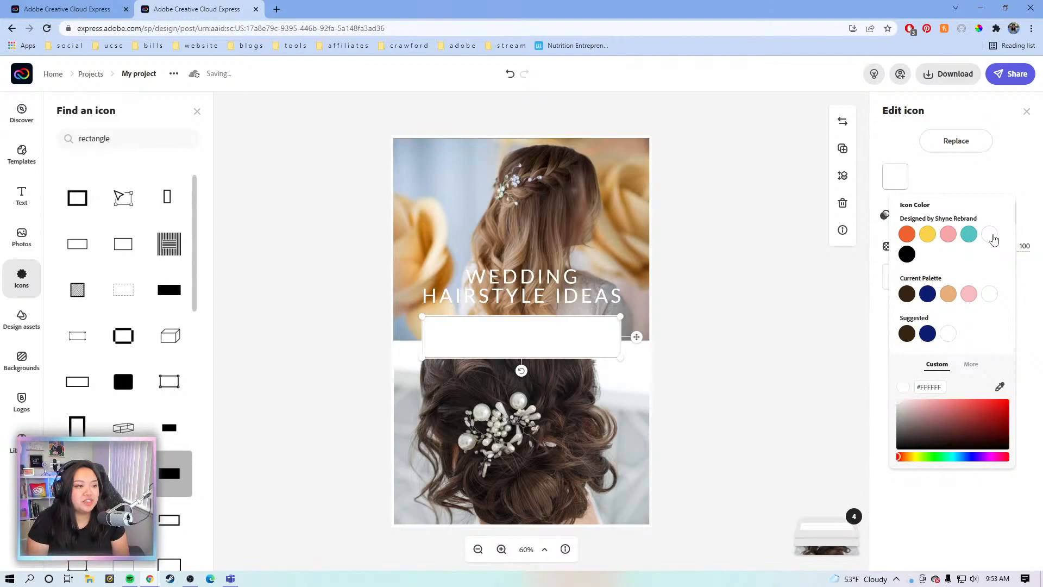
Color the "WEDDING HAIRSTYLE IDEAS" title black and shrink it to a font size of about 39.5
click(562, 289)
click(896, 223)
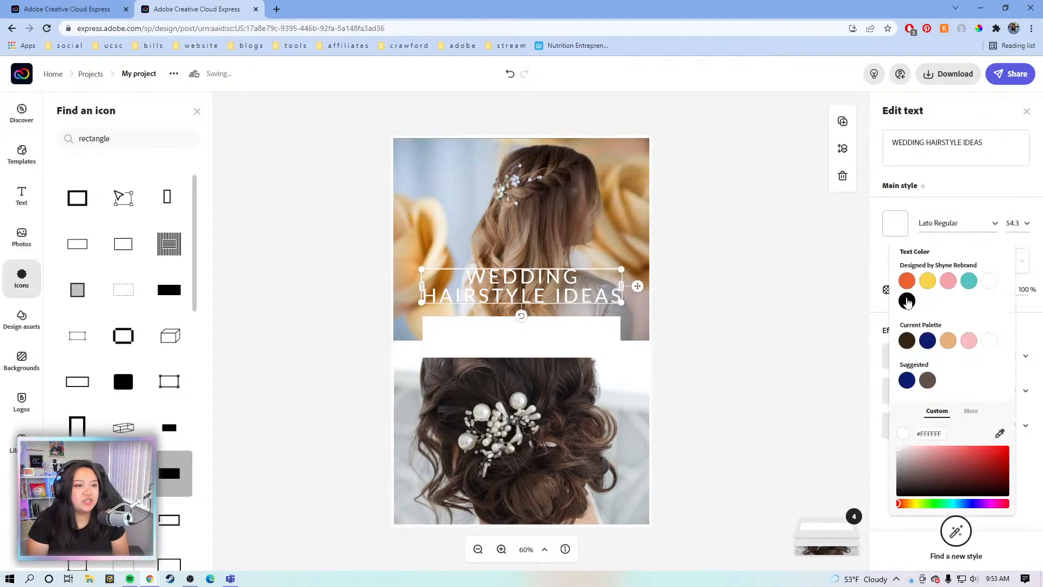
click(907, 300)
drag(615, 273, 571, 286)
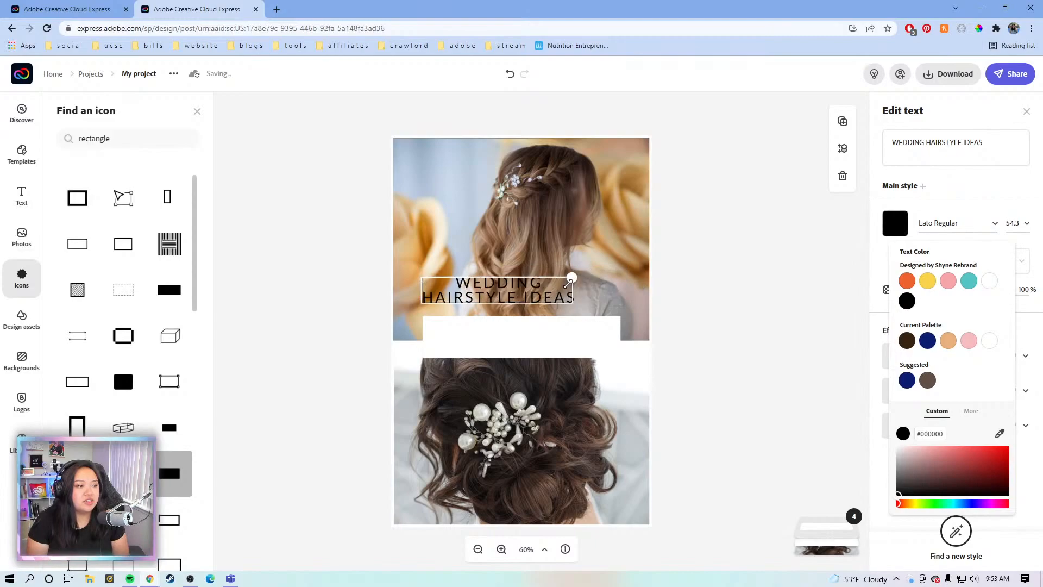
Center the title over the white bar and bring it to the front of the layer order
drag(596, 322, 611, 338)
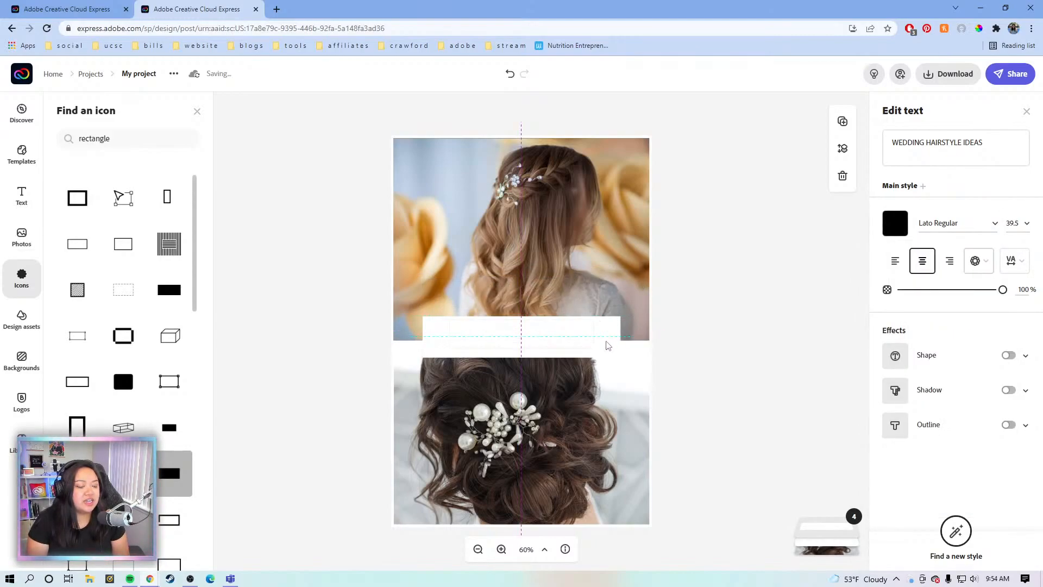
drag(606, 346, 613, 346)
click(843, 148)
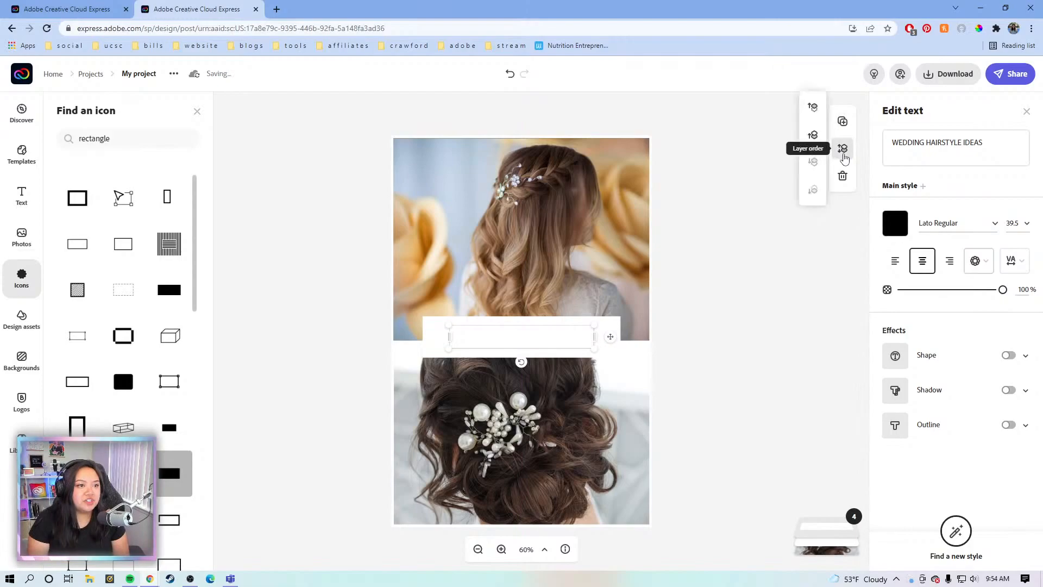
click(814, 109)
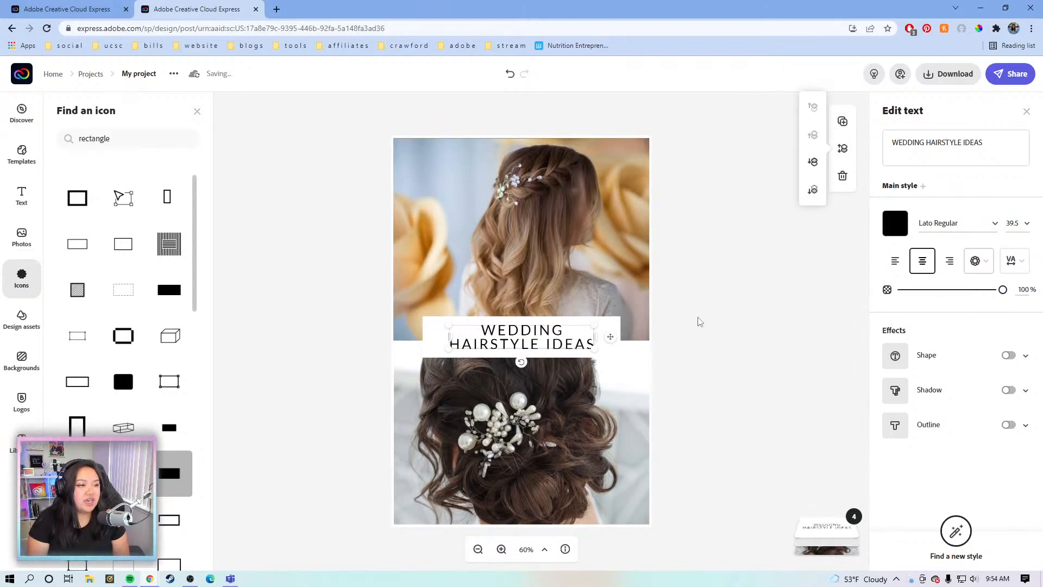
Enlarge the title to a font size of about 46.3 so it nearly fills the width of the white bar
drag(597, 325, 609, 326)
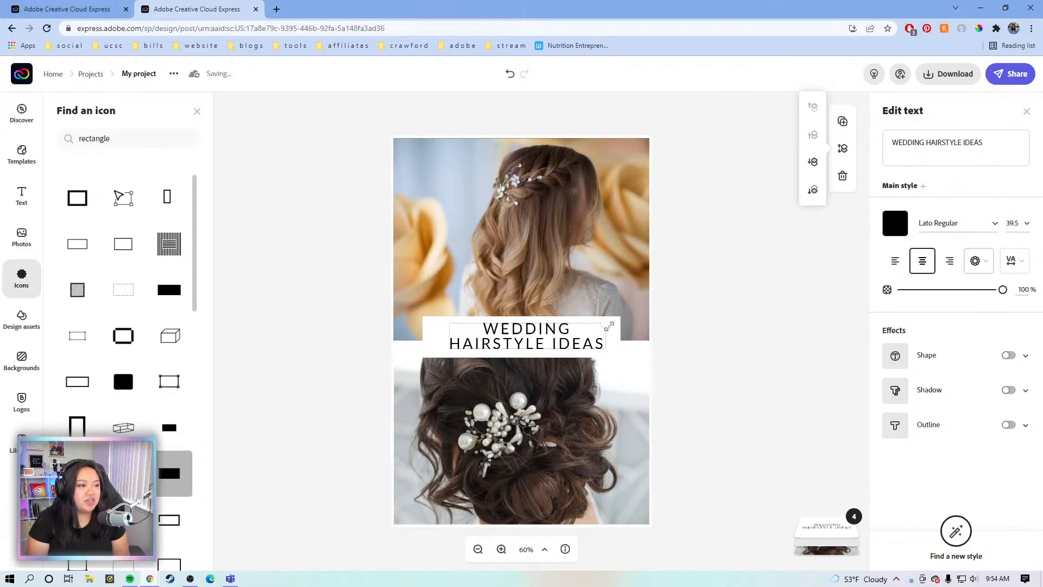
drag(450, 323, 437, 323)
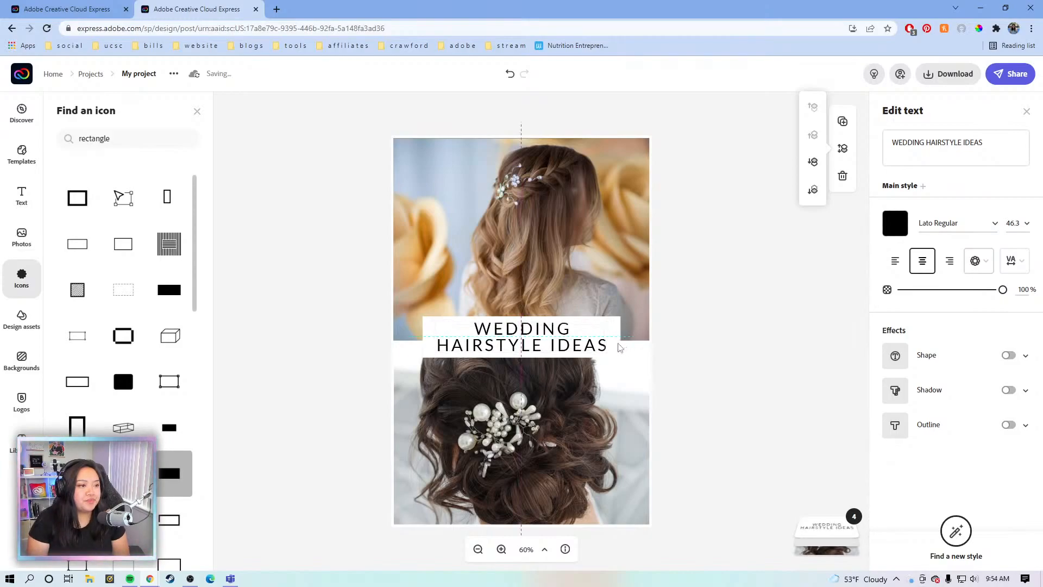
click(707, 323)
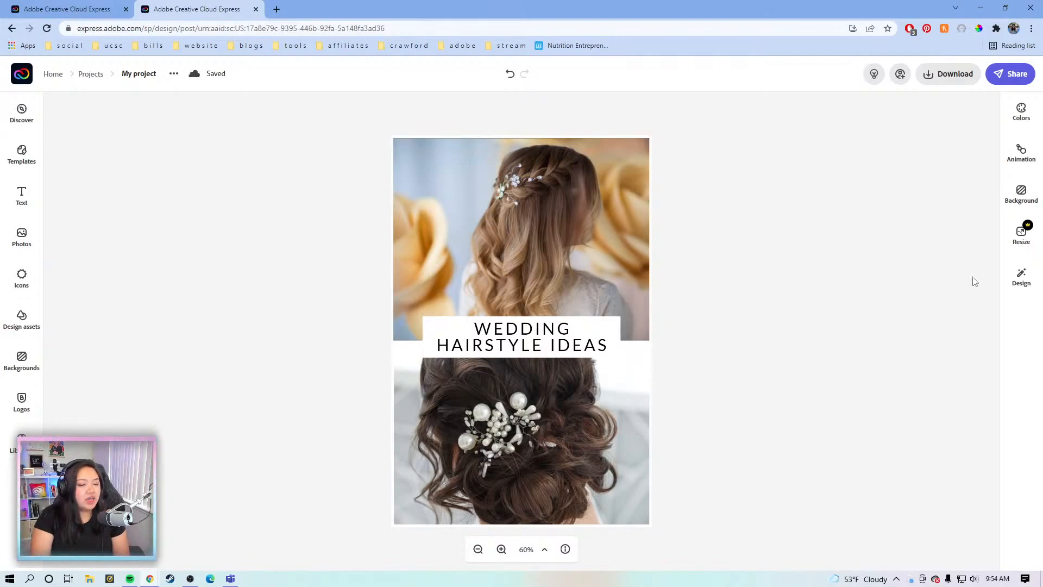
Resize the design to a custom height of 2000 px
click(1016, 241)
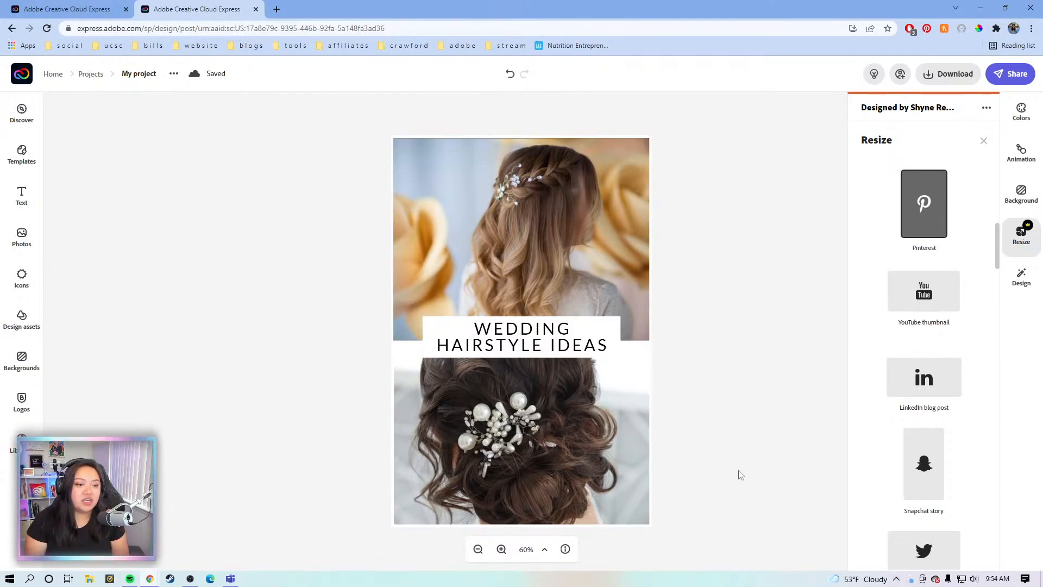
scroll(915, 418, down, 5)
scroll(903, 439, up, 10)
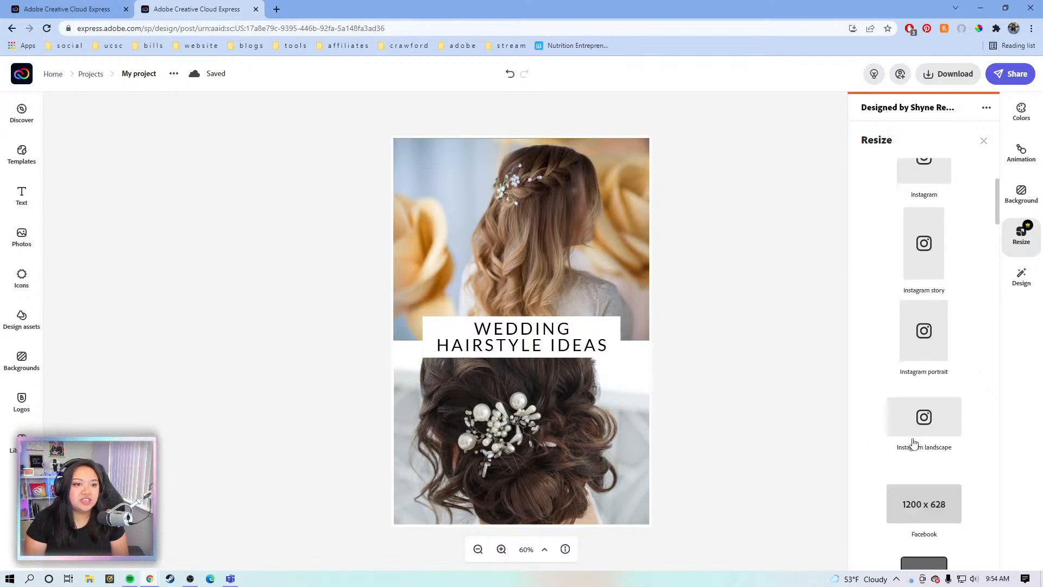
click(931, 226)
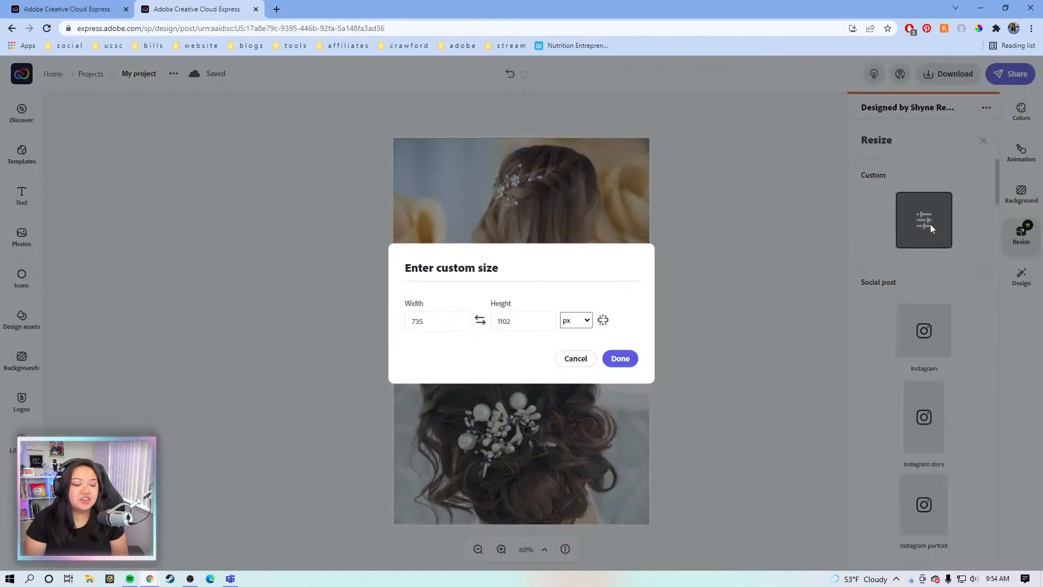
click(531, 333)
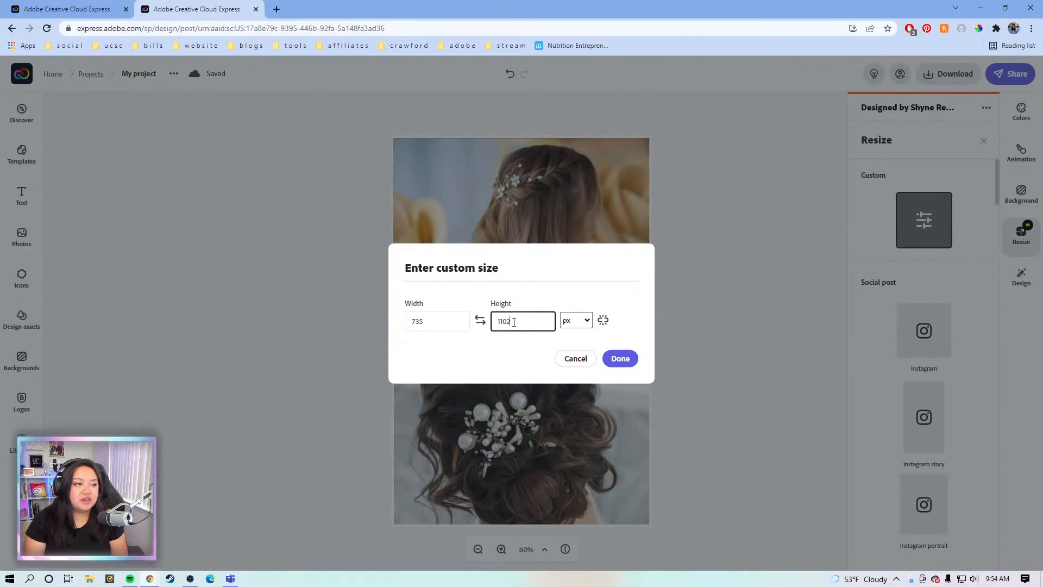
drag(531, 332, 477, 326)
key(BackSpace)
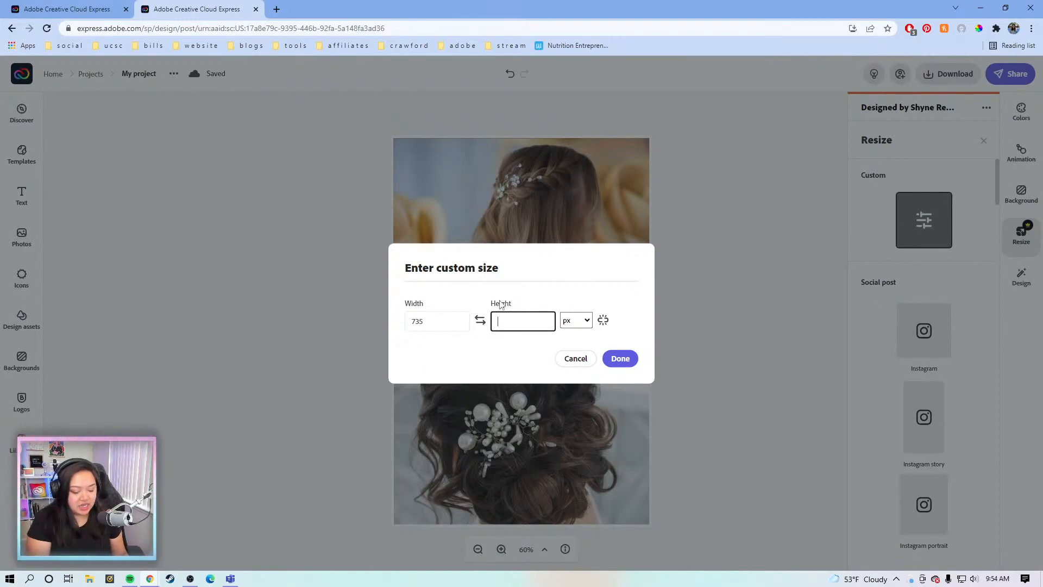
text(2000)
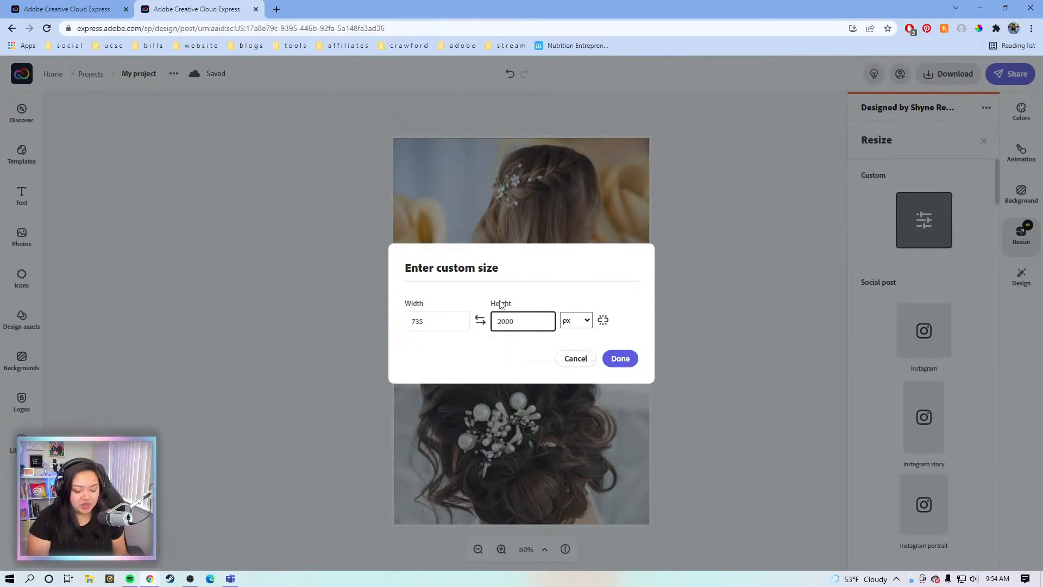
key(Return)
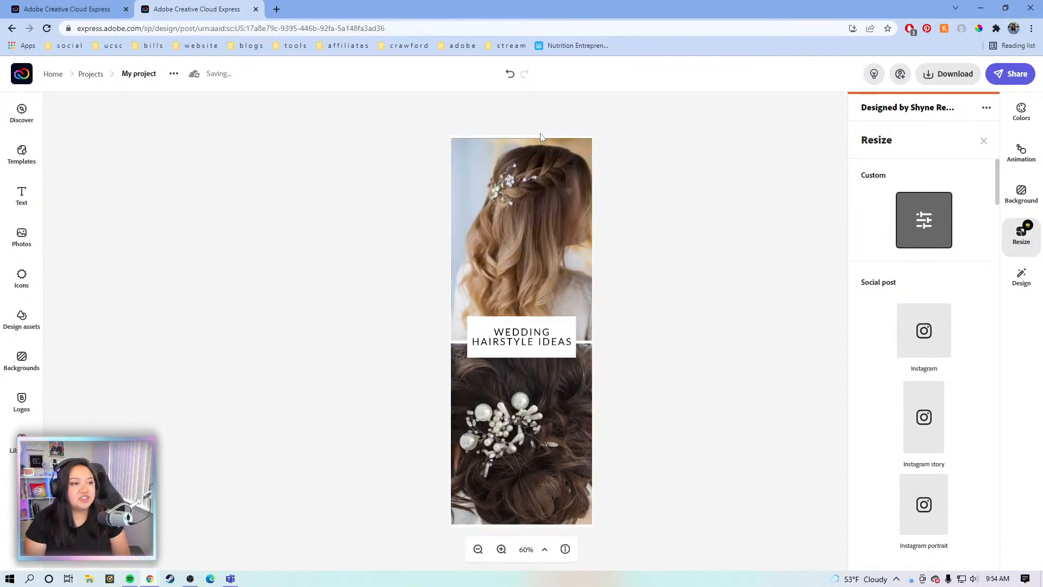
Shift the top photo slightly left within its frame so more of the head's right side shows
click(475, 206)
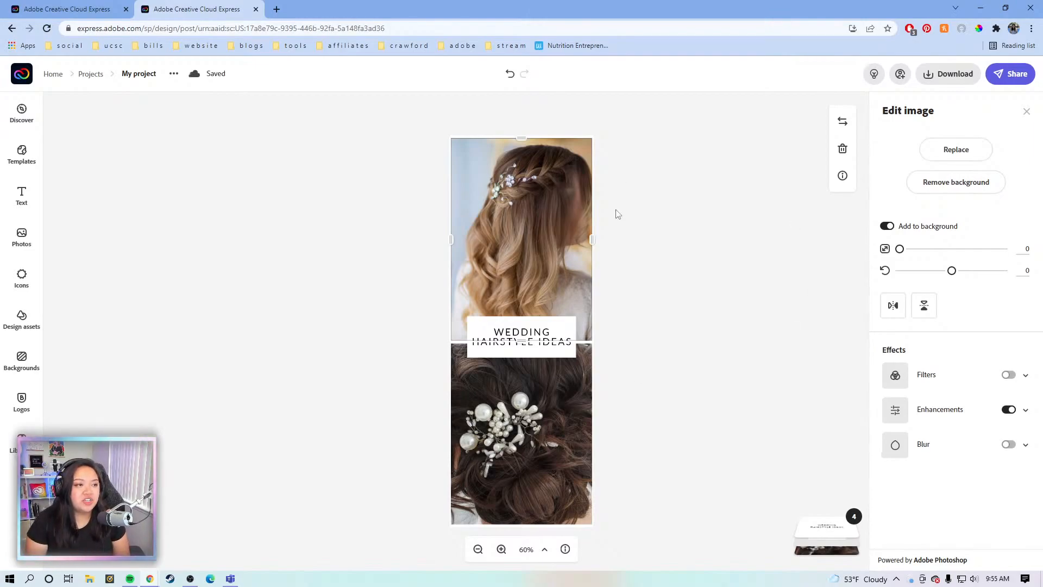
drag(517, 225, 504, 229)
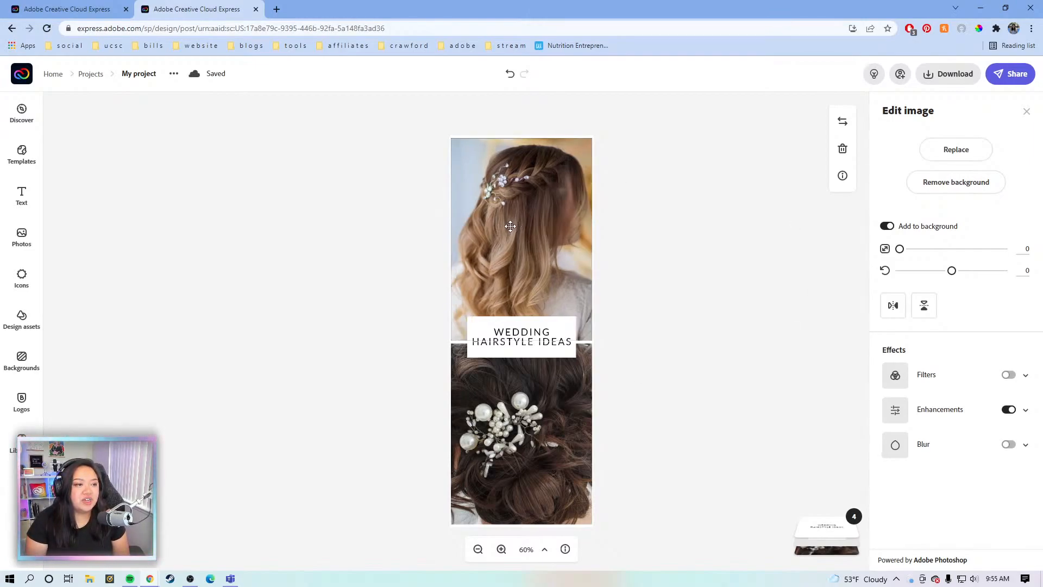
Reduce the scale of the lower photo to 1, rotate it slightly to 1 and flip it horizontally
click(508, 455)
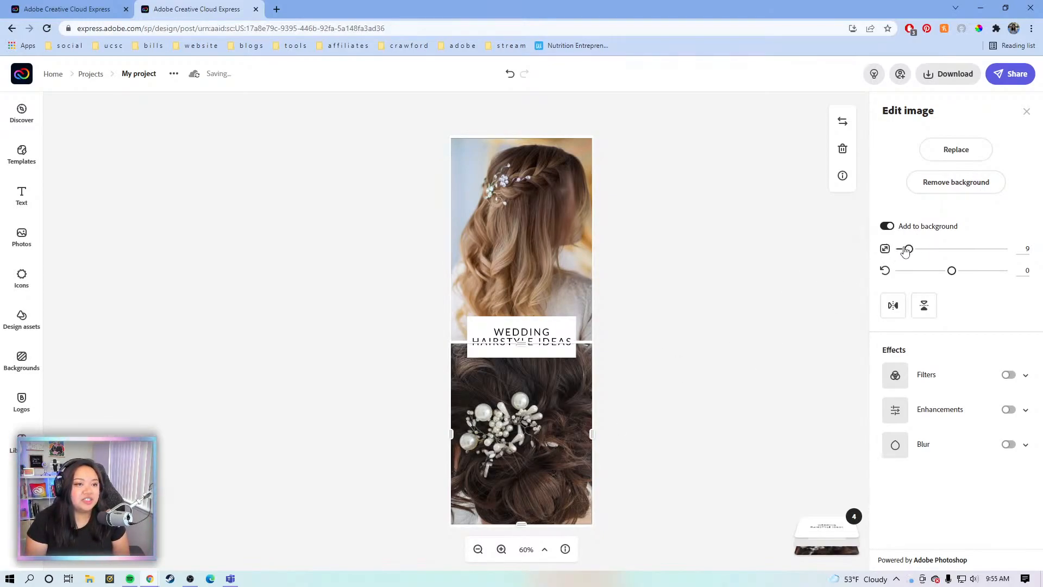
drag(909, 249, 901, 250)
drag(952, 270, 951, 271)
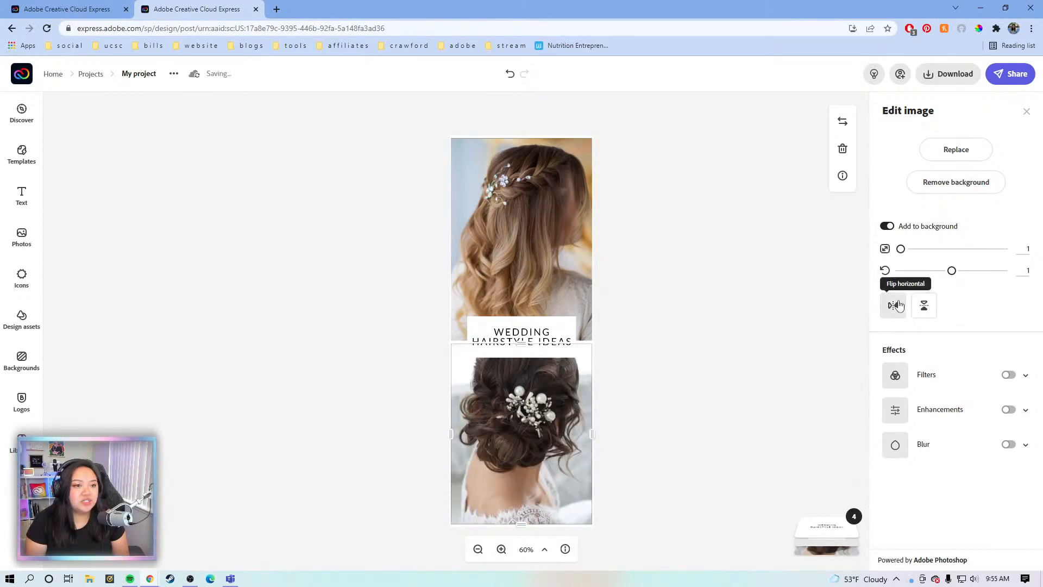
click(894, 305)
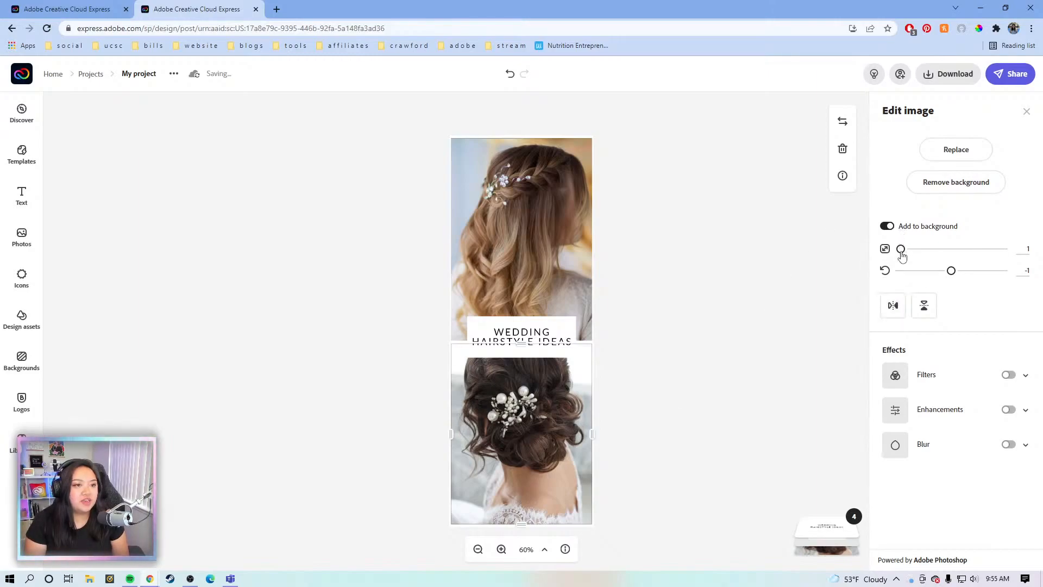
Zoom the lower photo in slightly and move it down so the updo fills the frame below the bar
drag(901, 248, 903, 250)
mouse_move(544, 398)
mouse_down()
mouse_move(549, 433)
mouse_move(545, 415)
mouse_up()
click(676, 375)
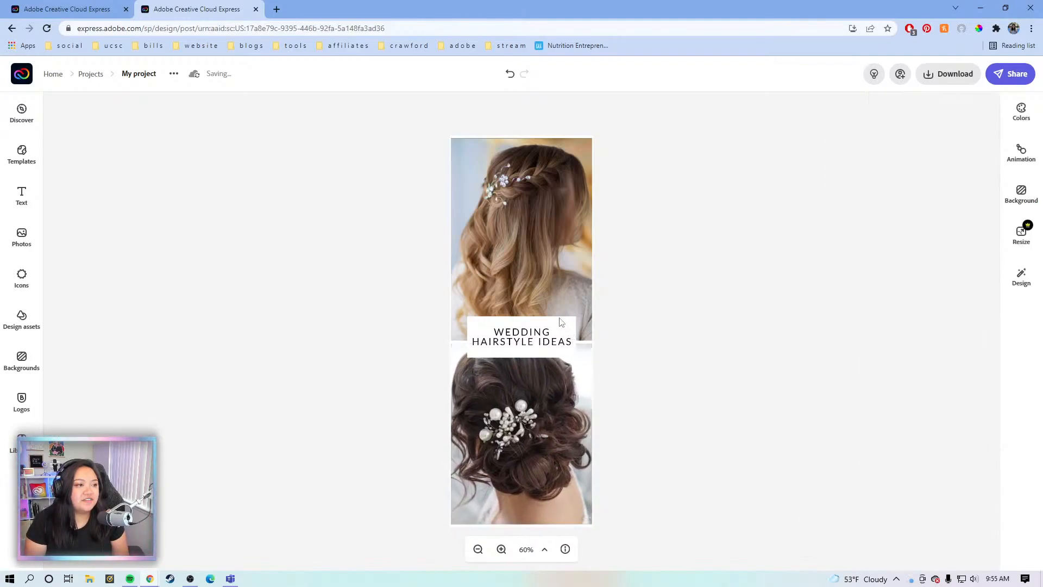
Reduce the height of the white bar from both edges so it fits closely around the two-line title
click(562, 321)
drag(575, 320, 576, 351)
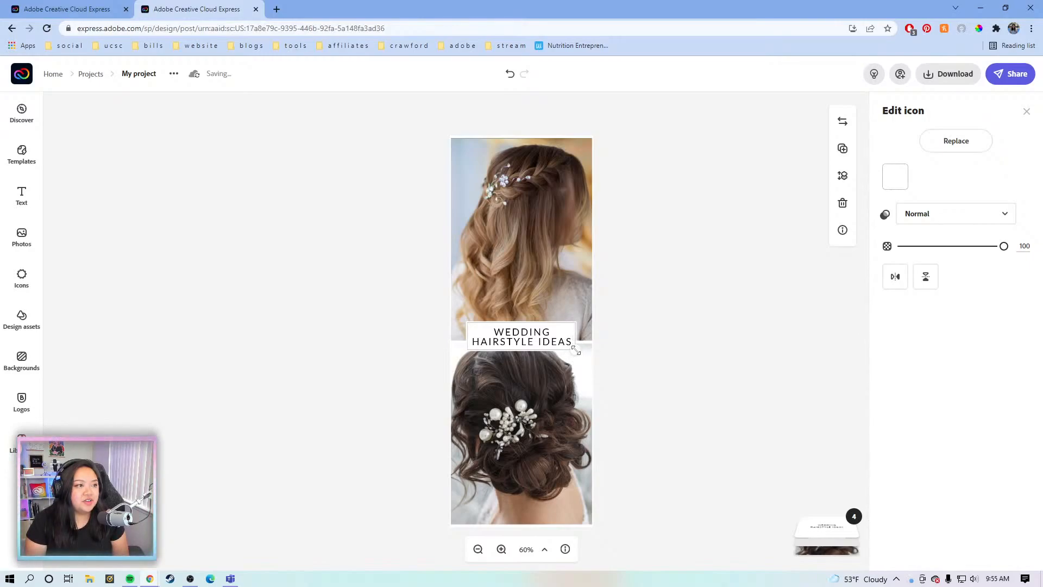
click(734, 328)
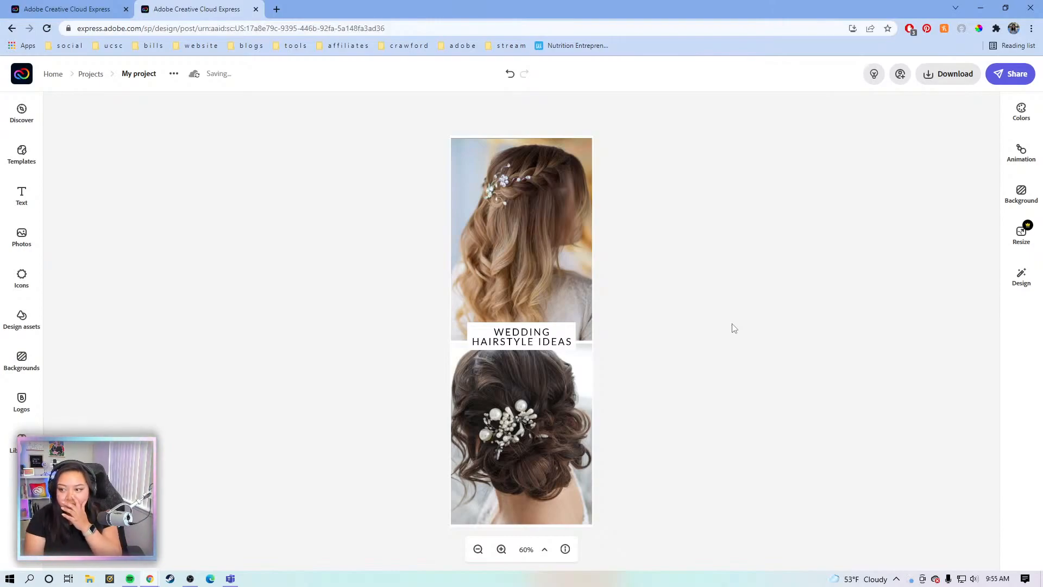
click(58, 11)
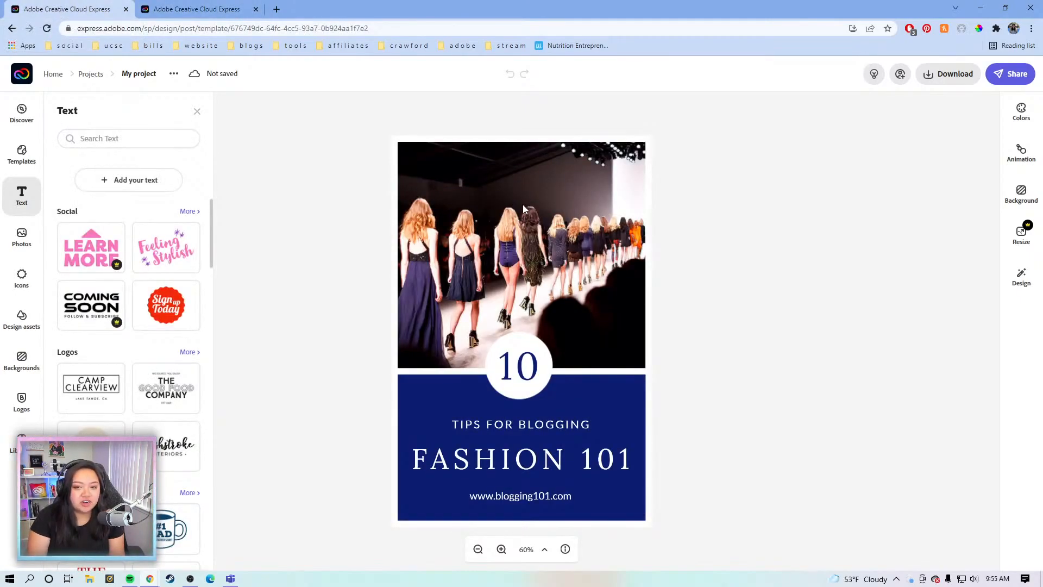
click(212, 11)
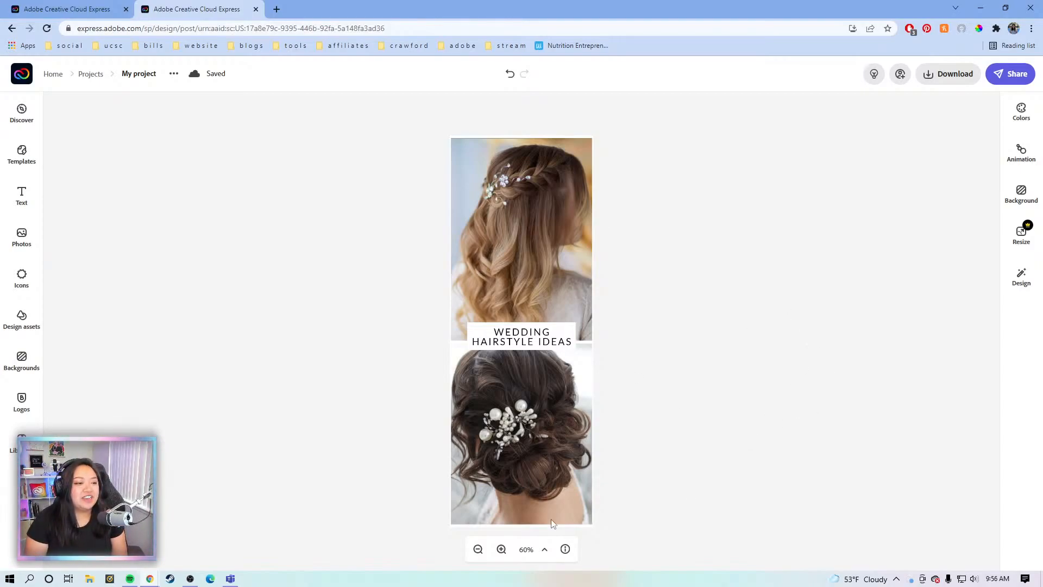
click(474, 333)
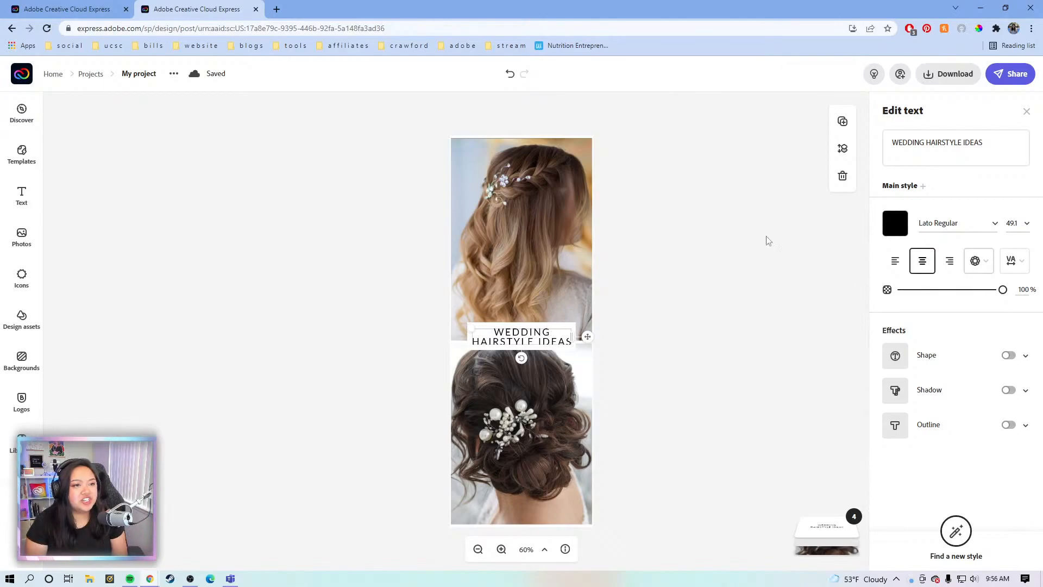
click(800, 264)
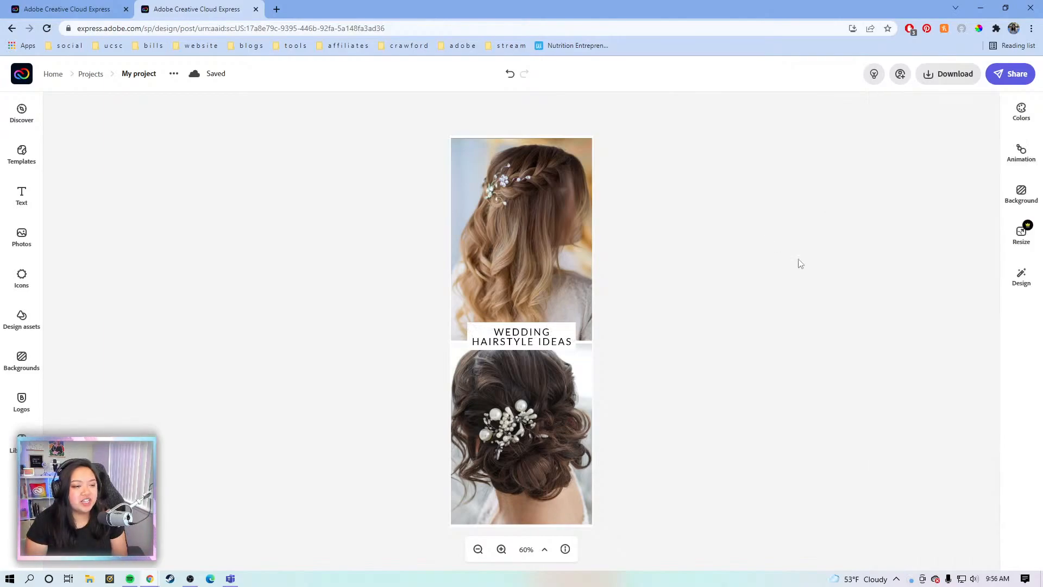
click(461, 137)
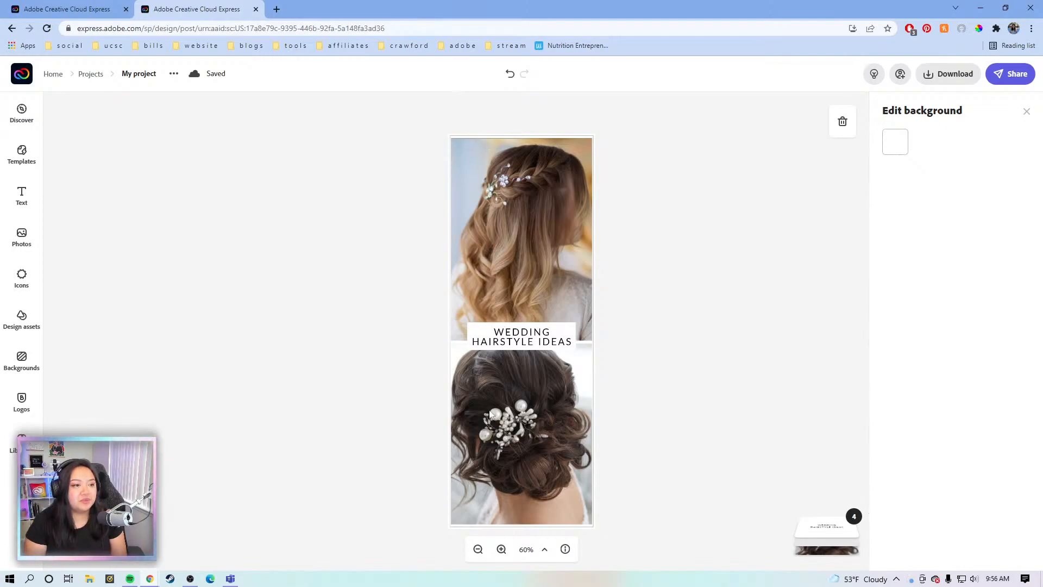
click(1027, 112)
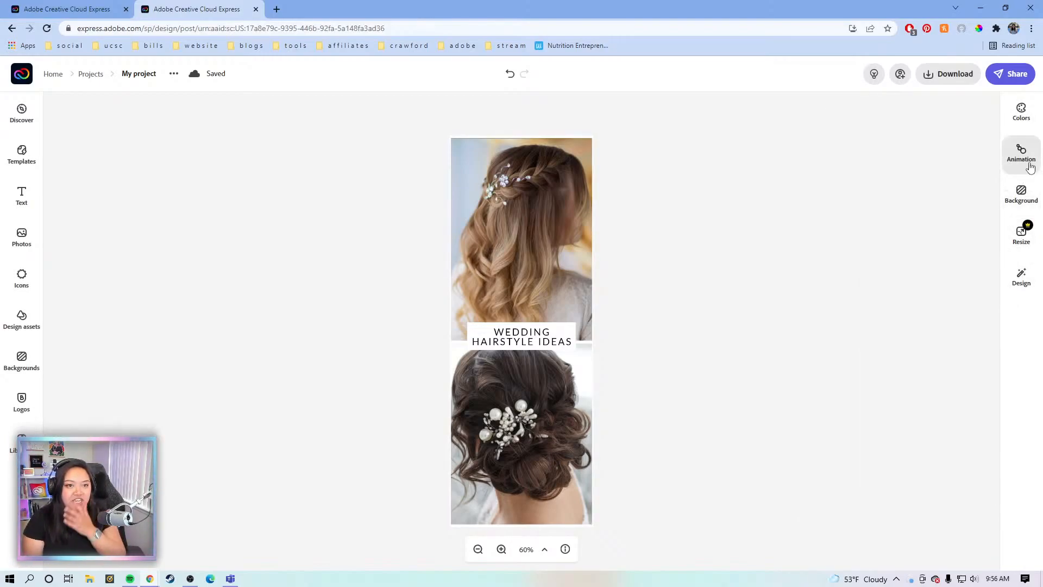
Try the Decorative palette of blue, light blue, yellow, white and red on the pin and shuffle its colors several times
click(1023, 112)
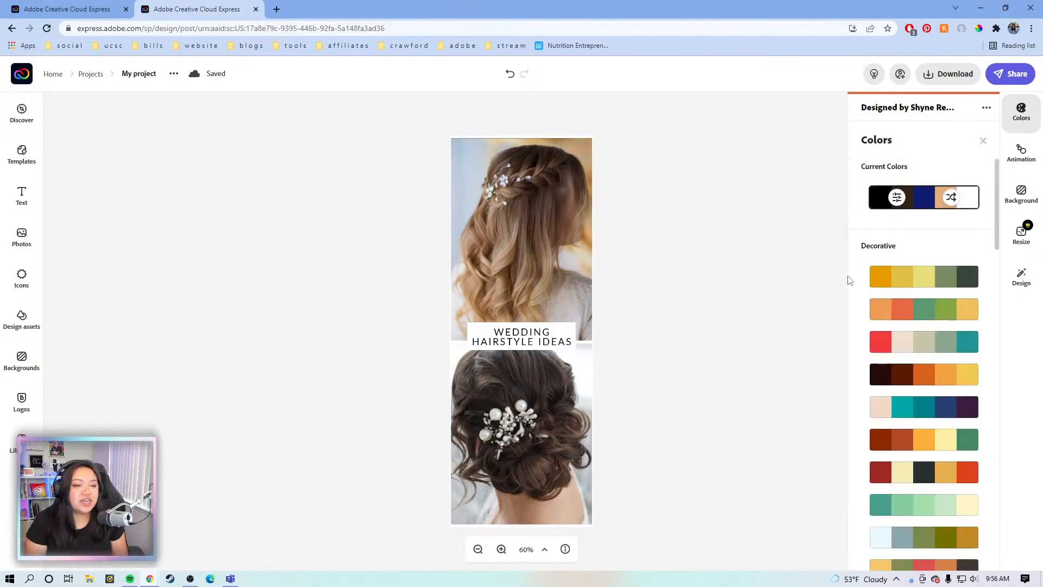
scroll(924, 353, down, 10)
scroll(924, 375, up, 5)
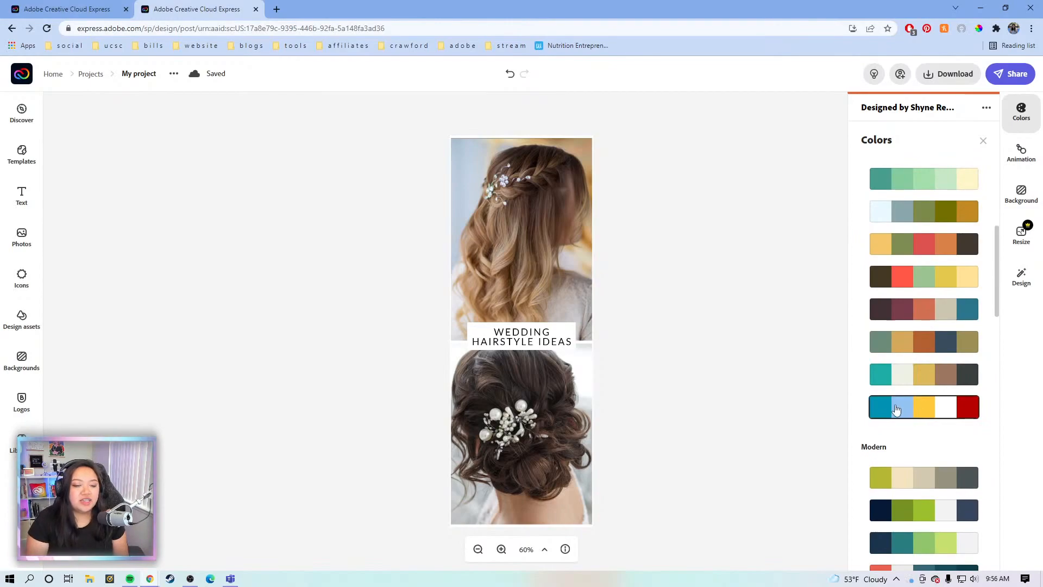
click(920, 412)
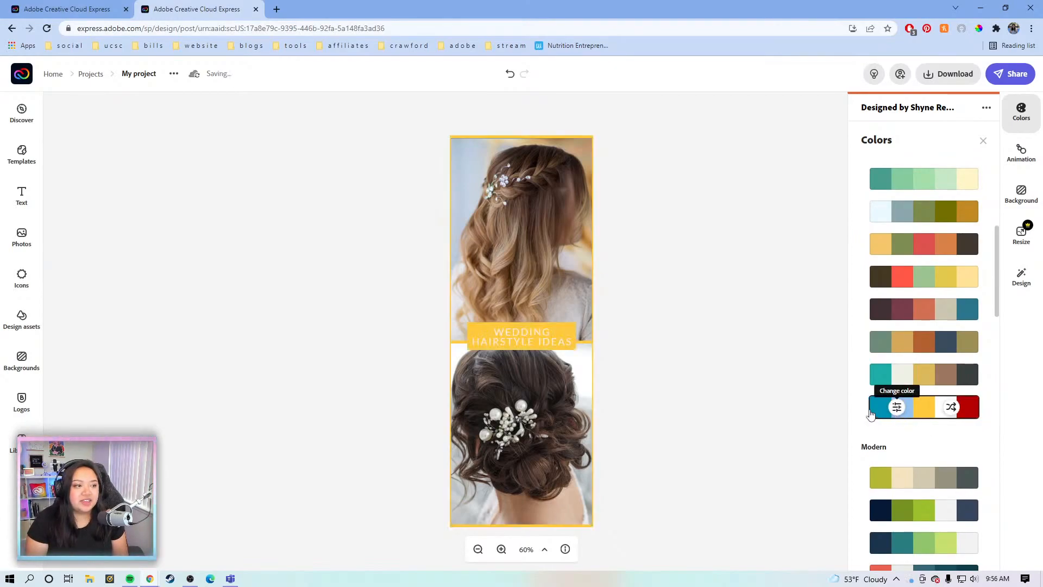
click(950, 407)
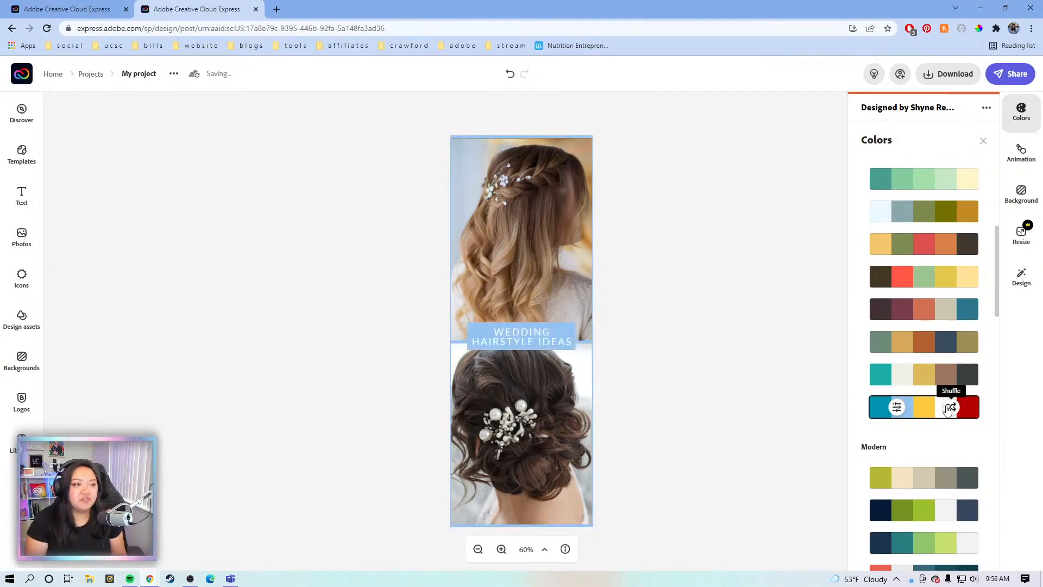
click(950, 407)
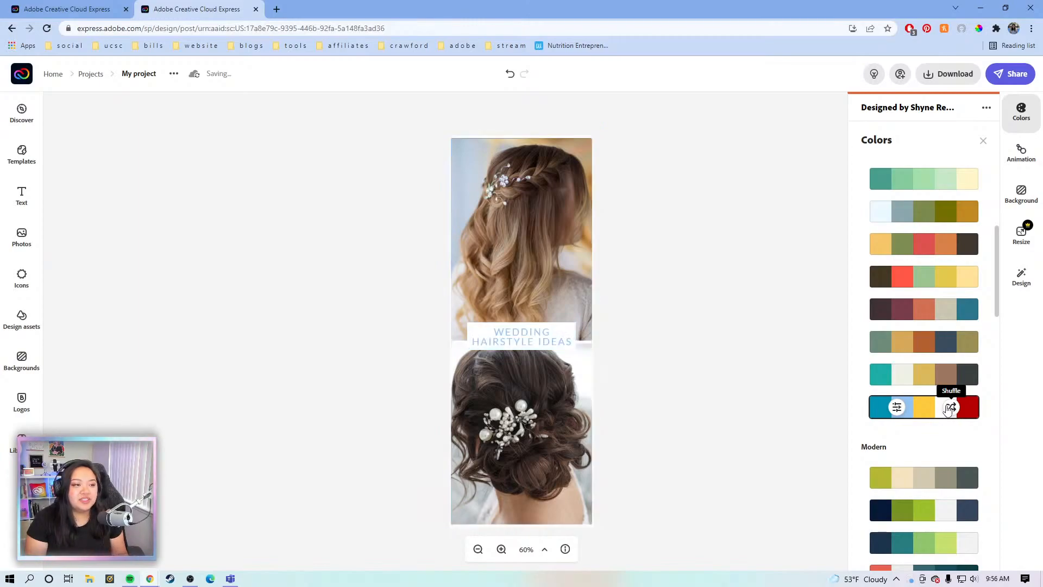
click(950, 408)
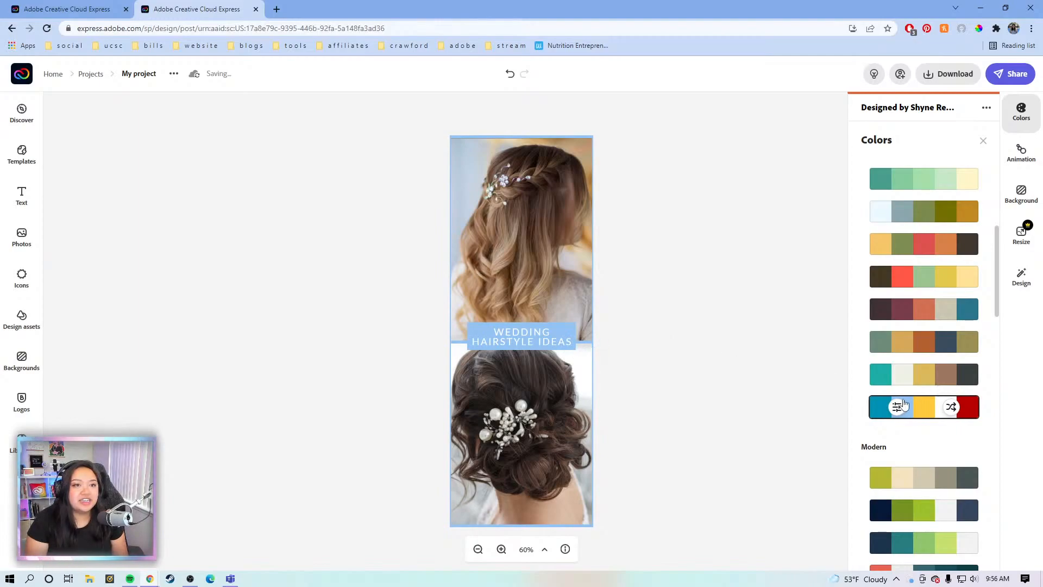
click(953, 408)
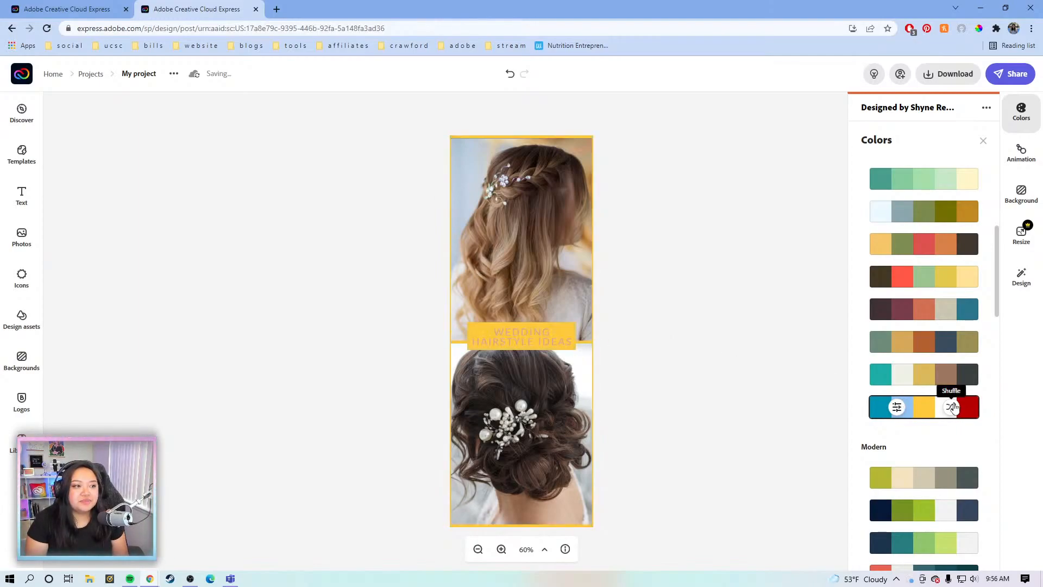
click(952, 407)
click(952, 408)
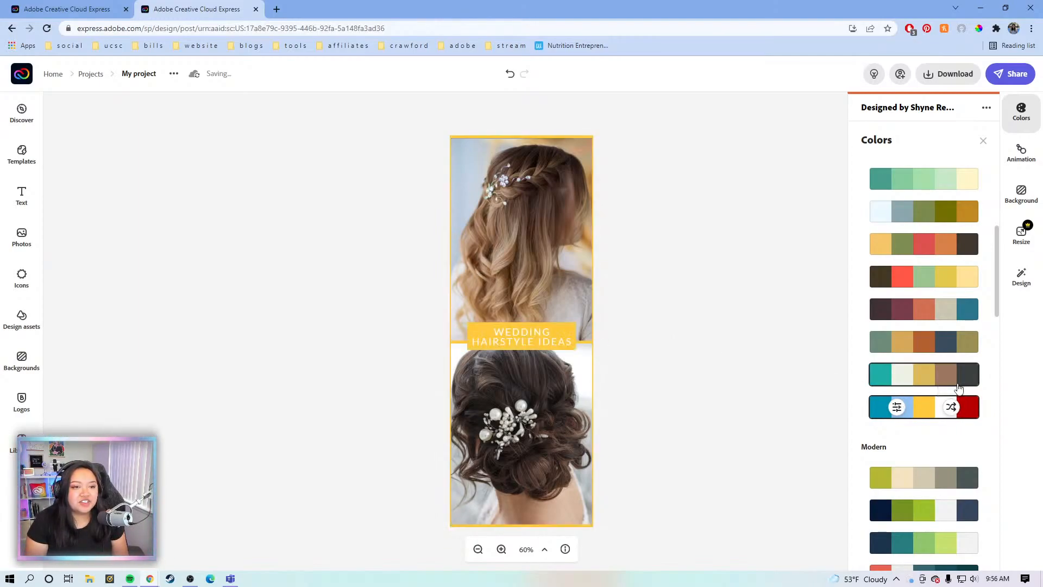
Try the teal-cream-gold palette and the sage-rust-navy palette on the pin, shuffling the colors of each
click(952, 375)
click(952, 375)
click(952, 375)
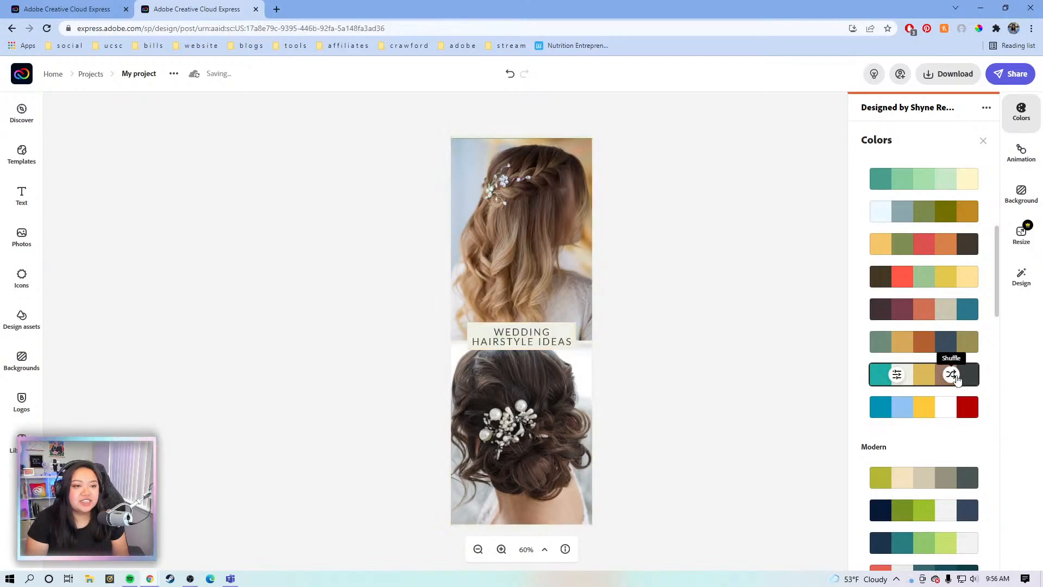
click(958, 380)
click(952, 349)
click(952, 348)
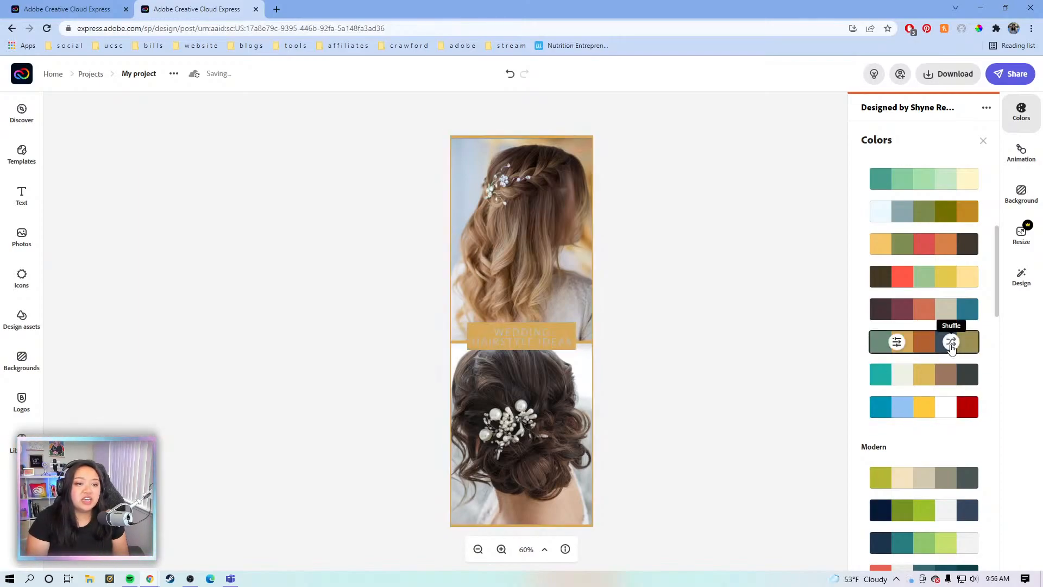
click(952, 348)
click(950, 343)
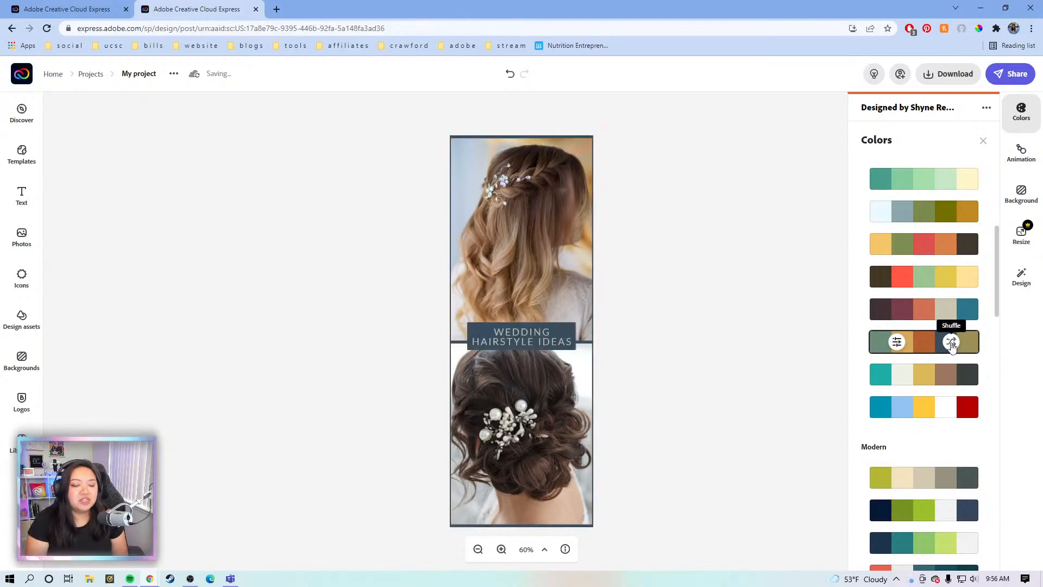
click(952, 347)
Try the plum, coral, beige and teal palette with shuffled colors and inspect its individual swatches in the color editor
click(951, 309)
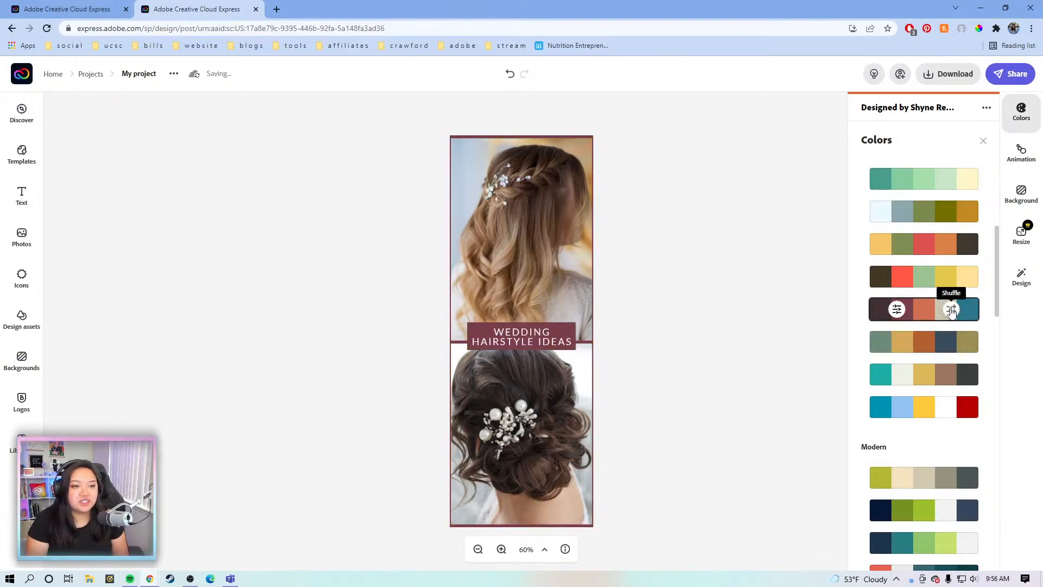
click(951, 308)
click(897, 310)
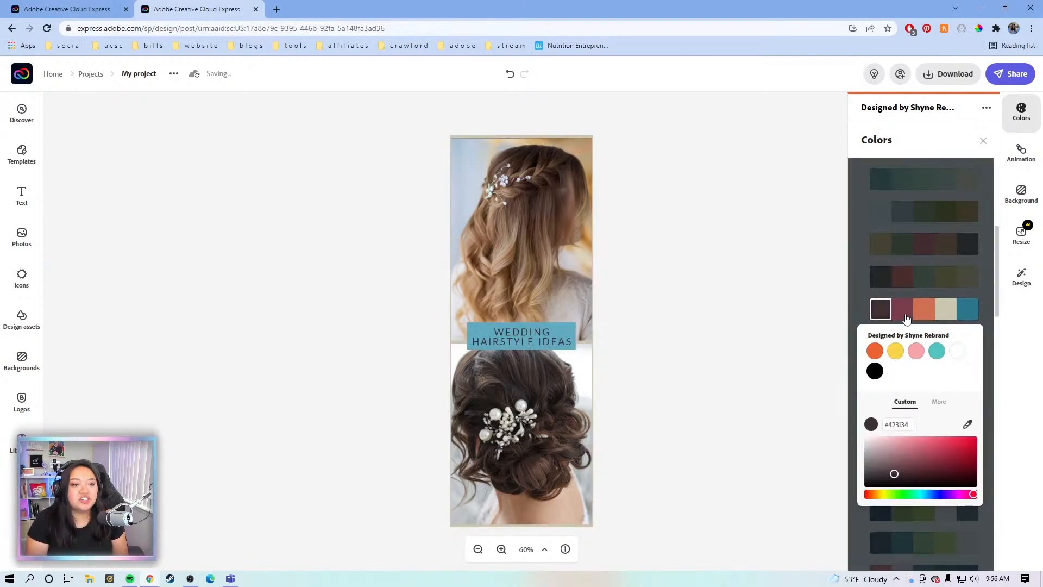
click(903, 309)
click(925, 314)
click(967, 309)
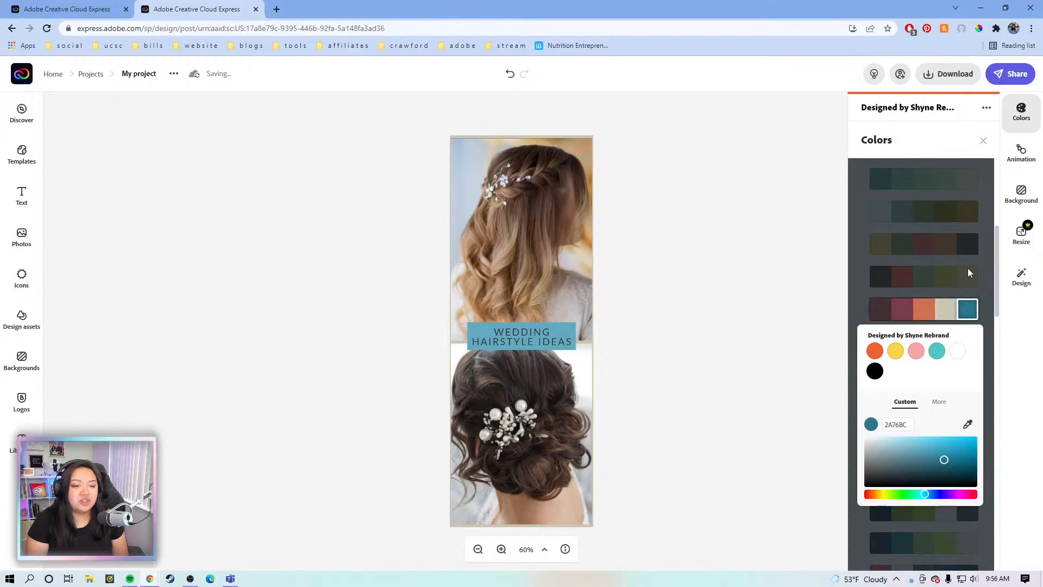
click(968, 270)
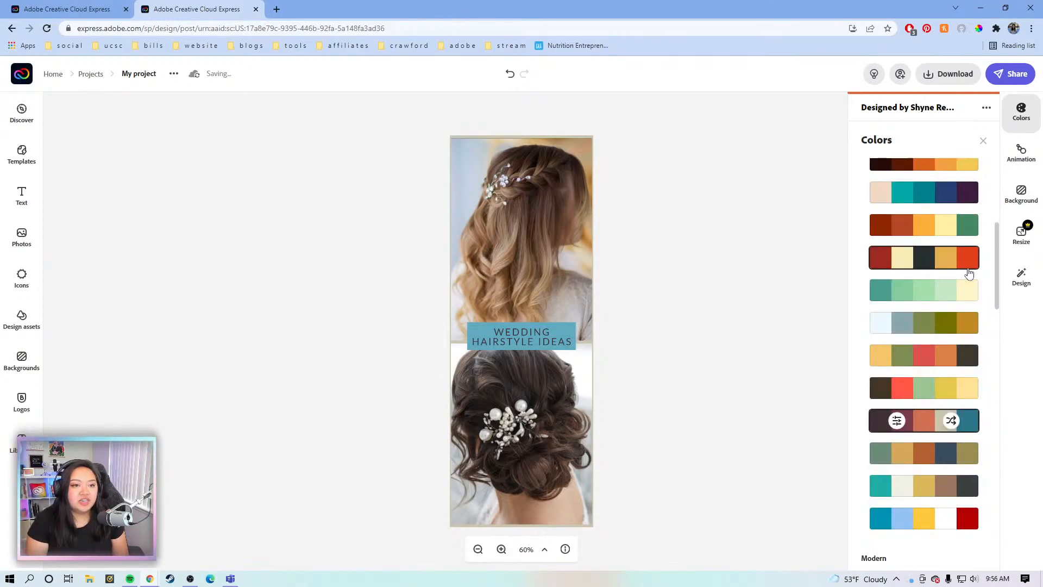
Try the brown-red-green-yellow palette and the gold-green-red-orange-brown palette, shuffling the colors of each
click(959, 393)
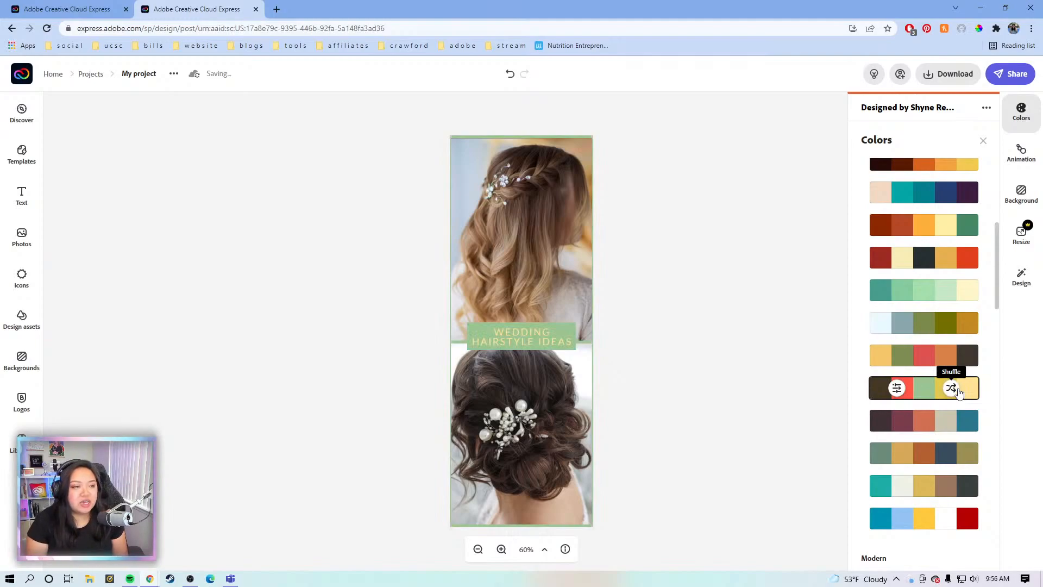
click(953, 389)
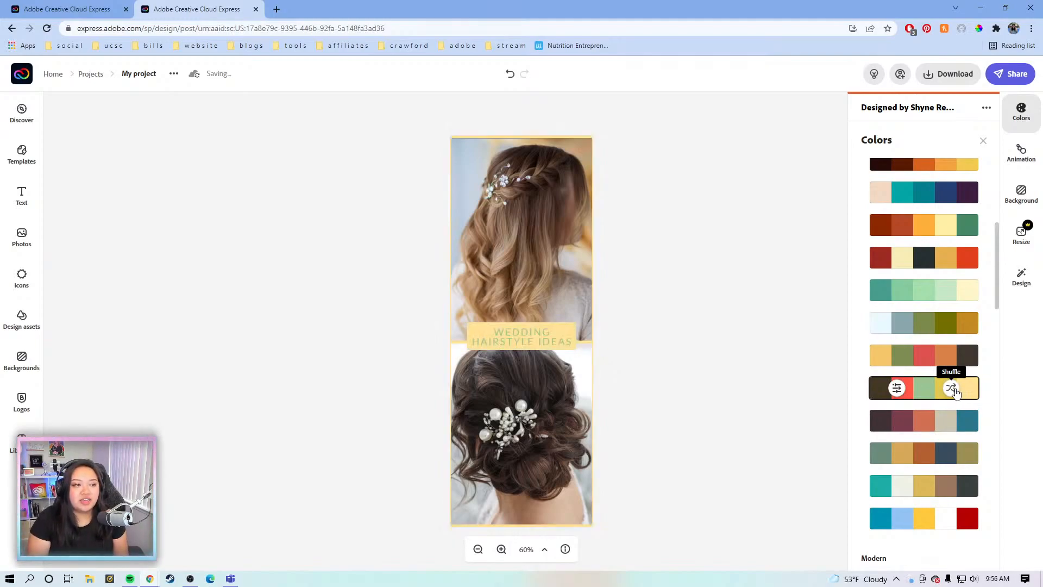
click(955, 390)
click(950, 357)
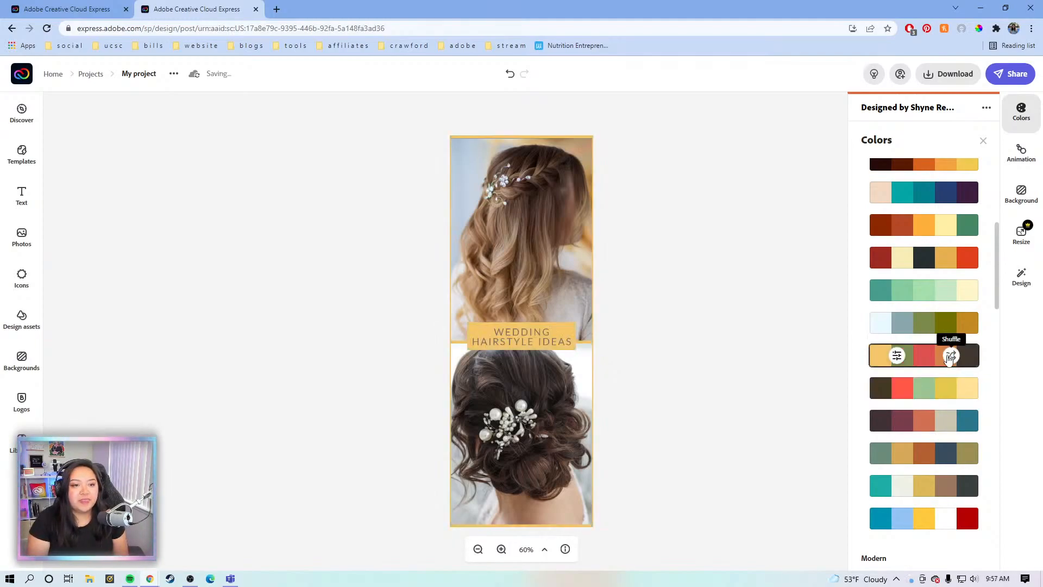
click(950, 356)
click(950, 357)
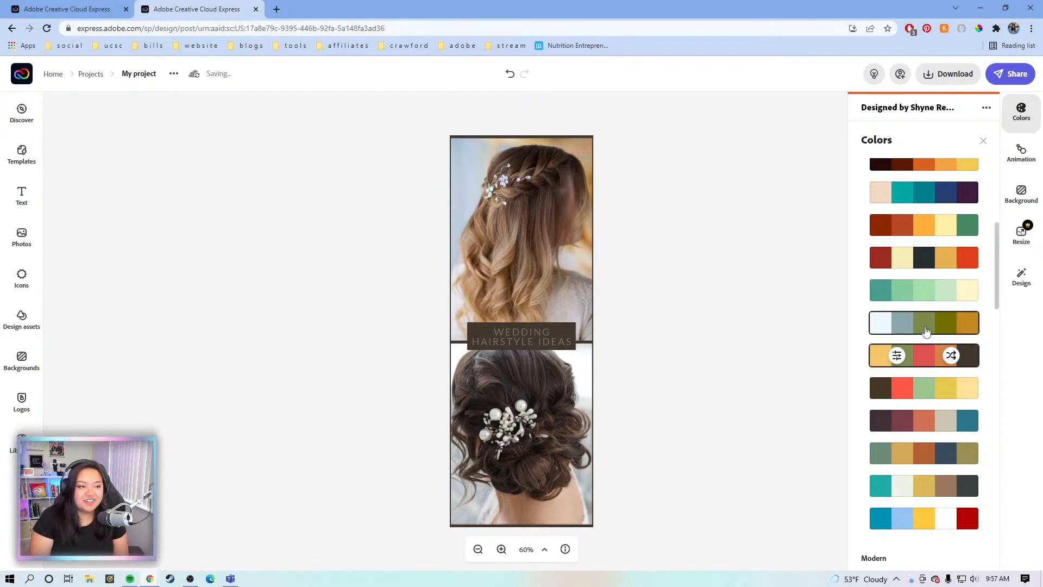
Apply the Decorative blue, yellow, white and red palette, shuffled to a light blue bar and border with a white title
scroll(921, 312, up, 6)
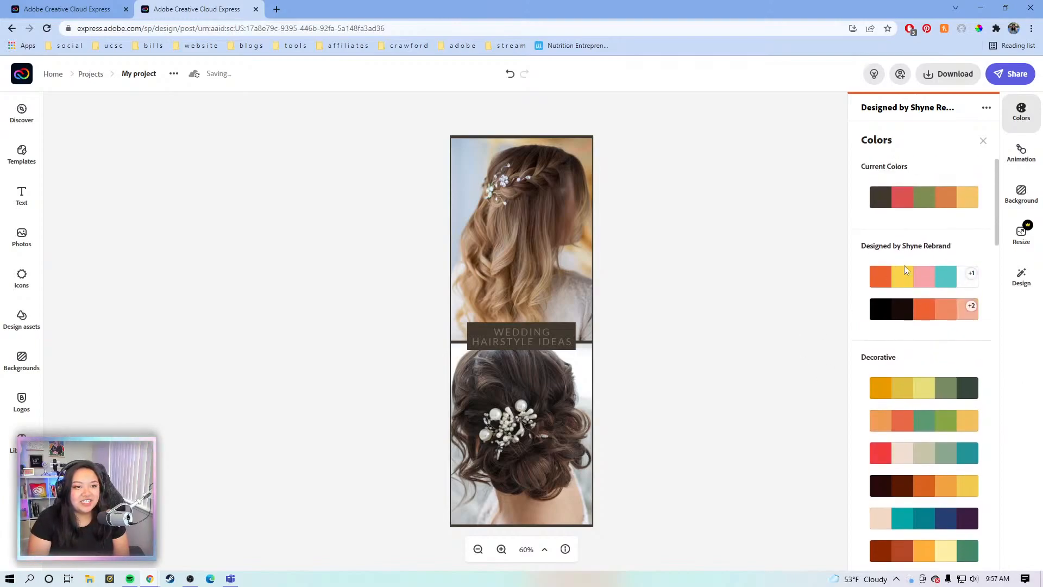
scroll(923, 304, down, 3)
scroll(959, 348, down, 4)
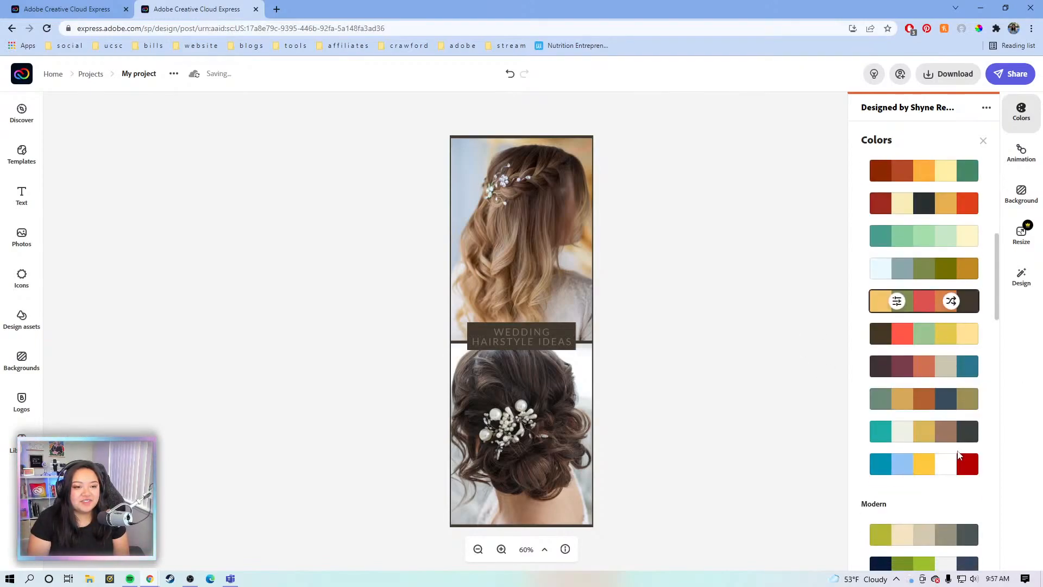
click(956, 465)
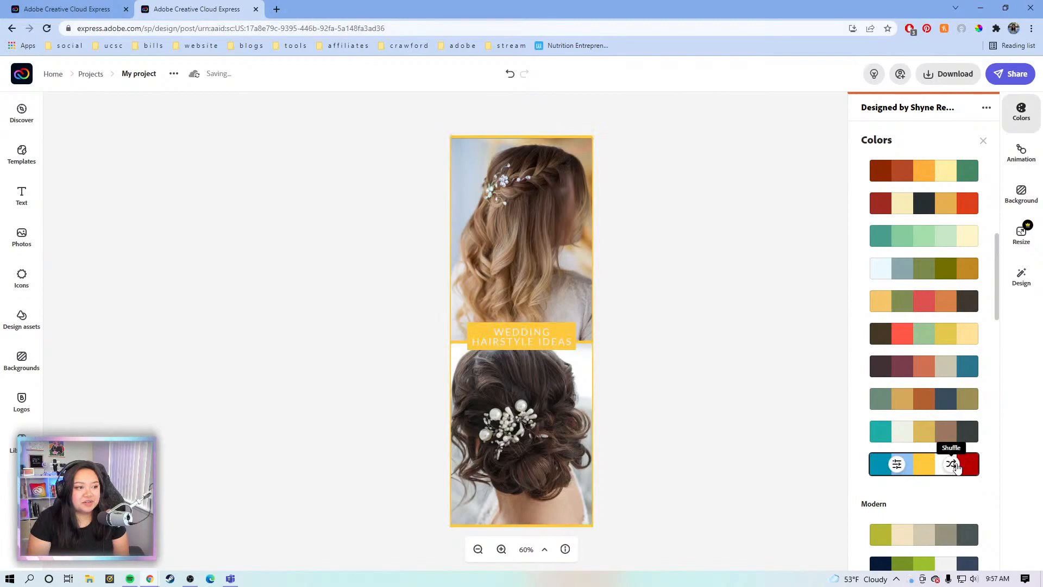
click(952, 465)
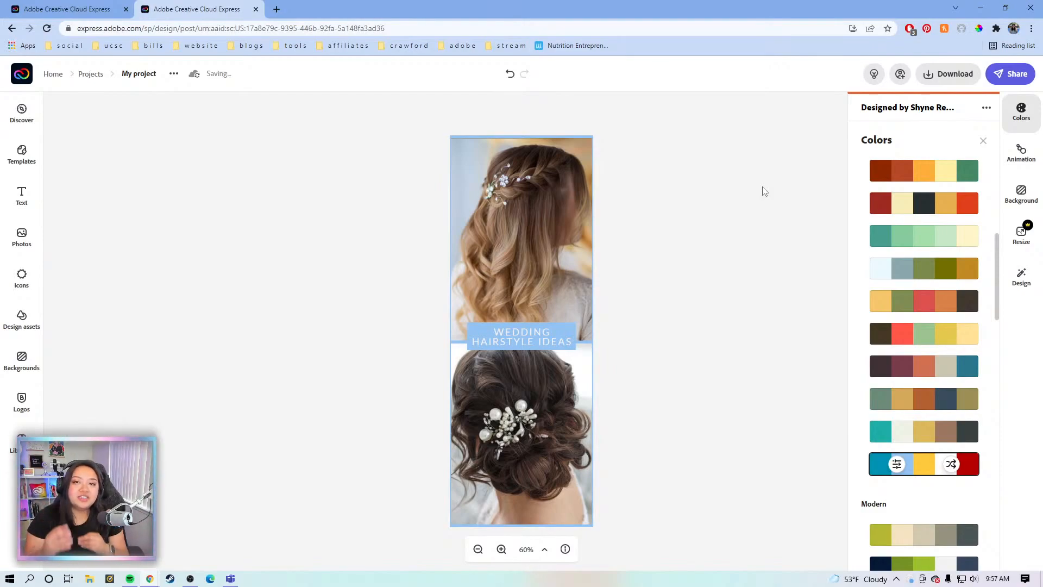
click(747, 194)
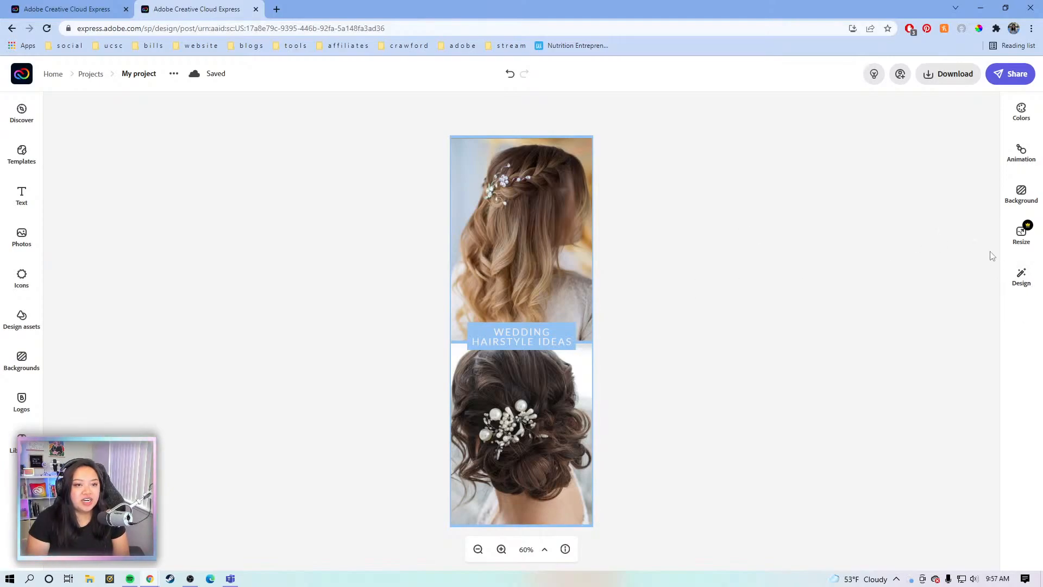
Resize the design to the Pinterest preset of 735 x 1102
click(1010, 243)
scroll(950, 323, down, 3)
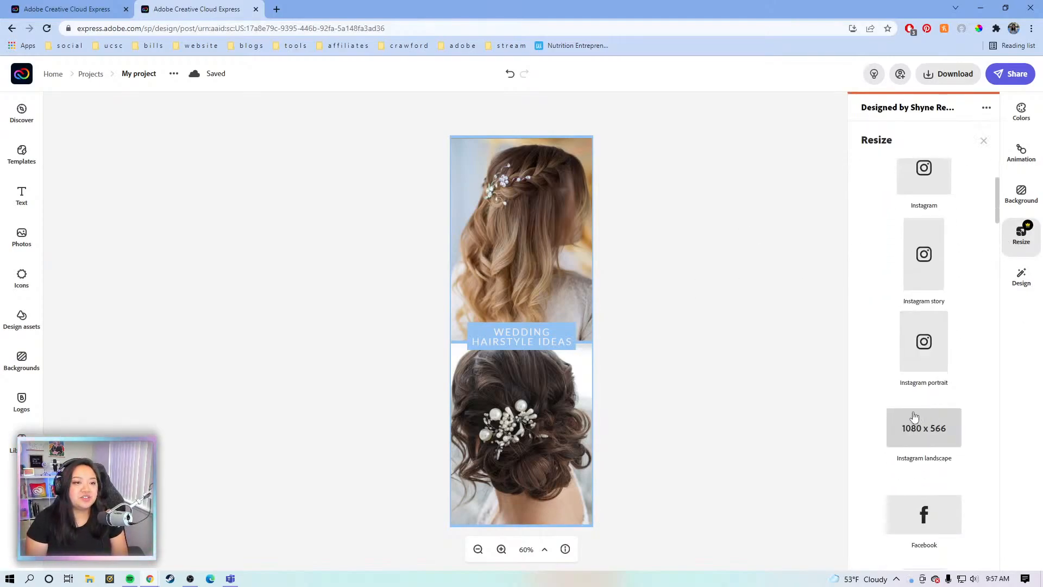
scroll(881, 299, down, 5)
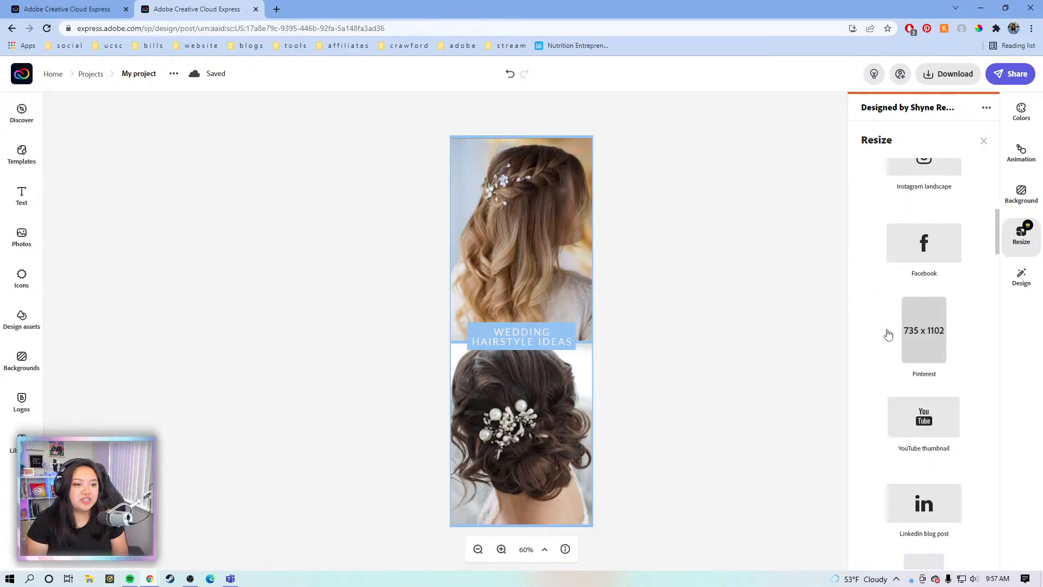
click(931, 334)
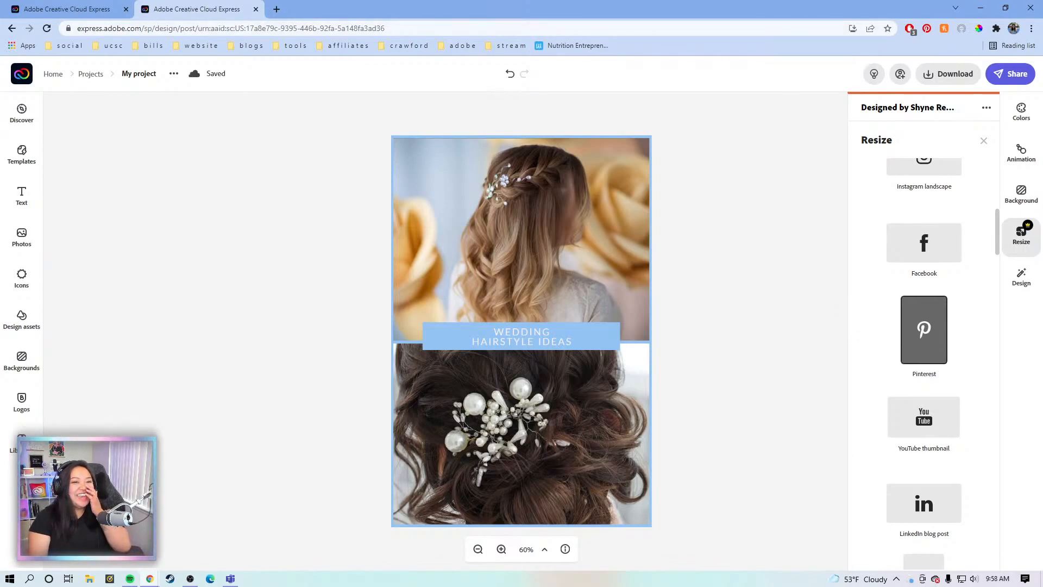
scroll(938, 360, down, 3)
scroll(938, 360, down, 4)
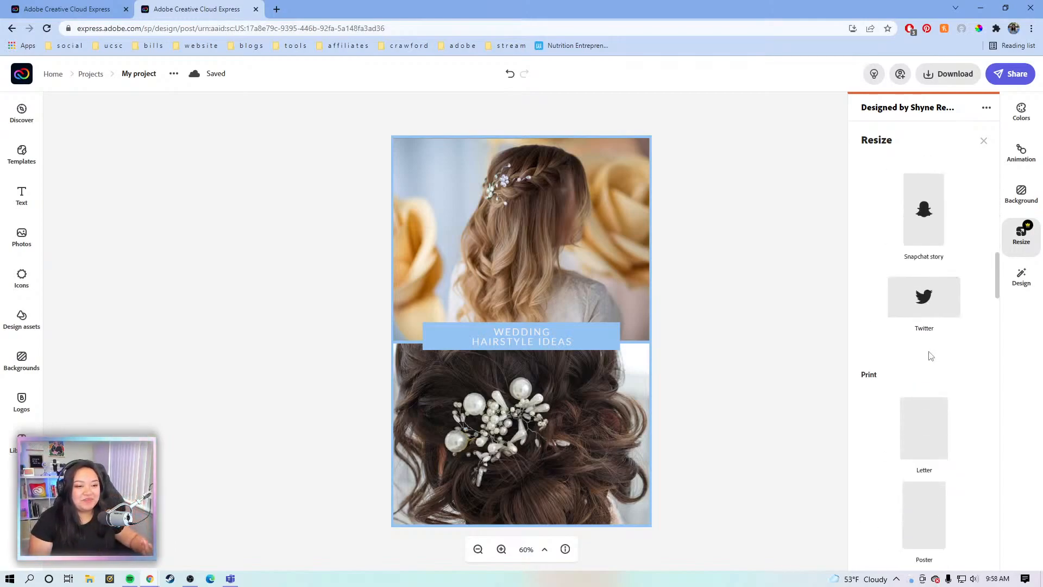
scroll(929, 355, up, 14)
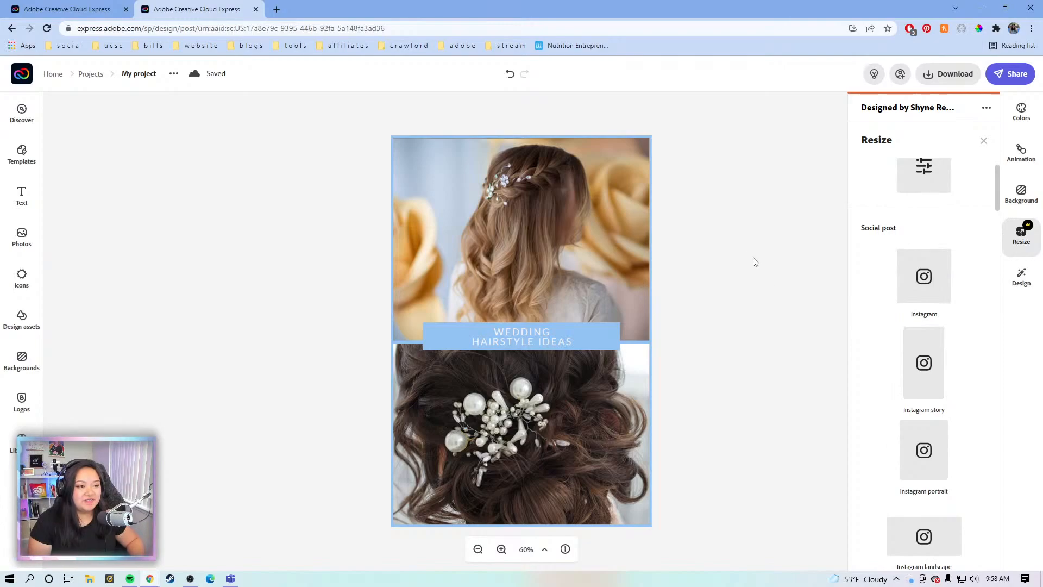
Delete the content of the upper and lower photo cells while keeping both cells in the layout
click(531, 312)
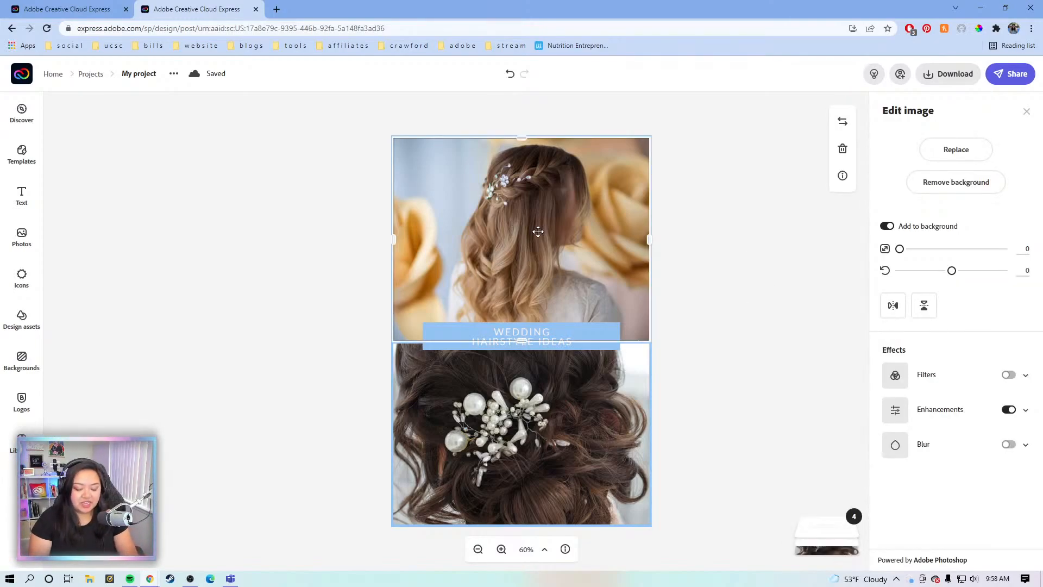
key(Delete)
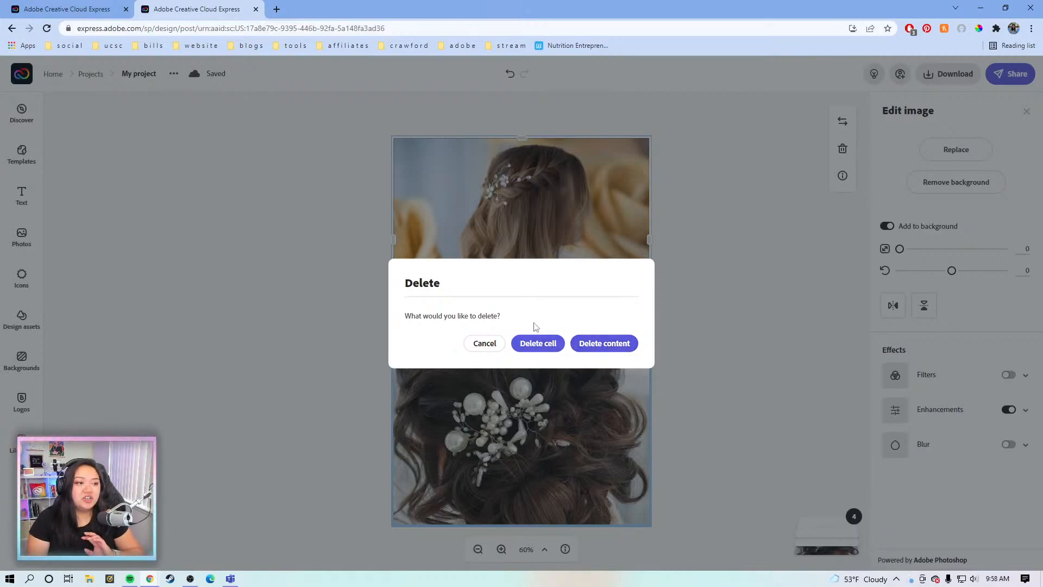
click(592, 348)
click(608, 392)
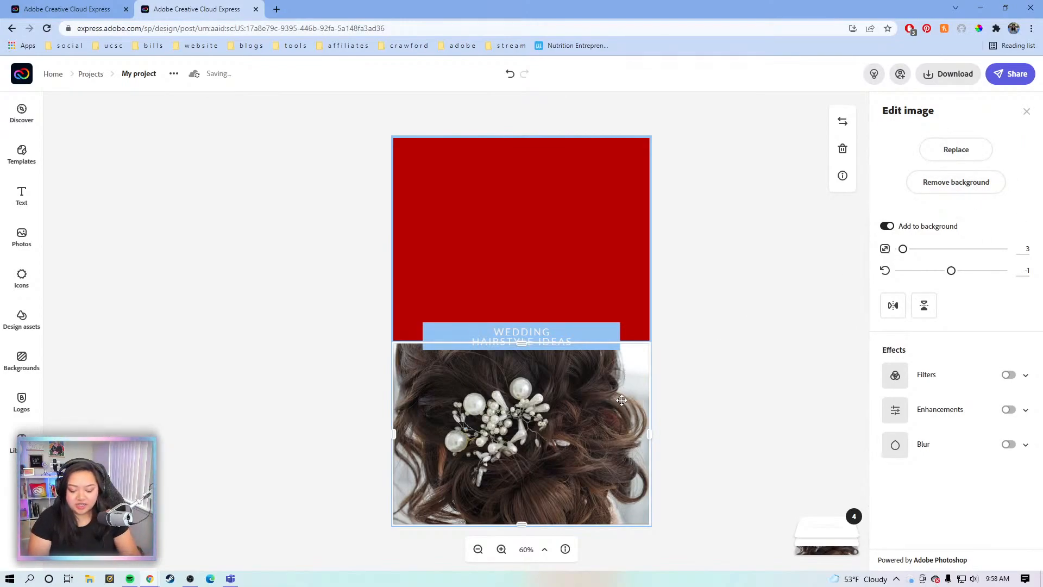
key(Delete)
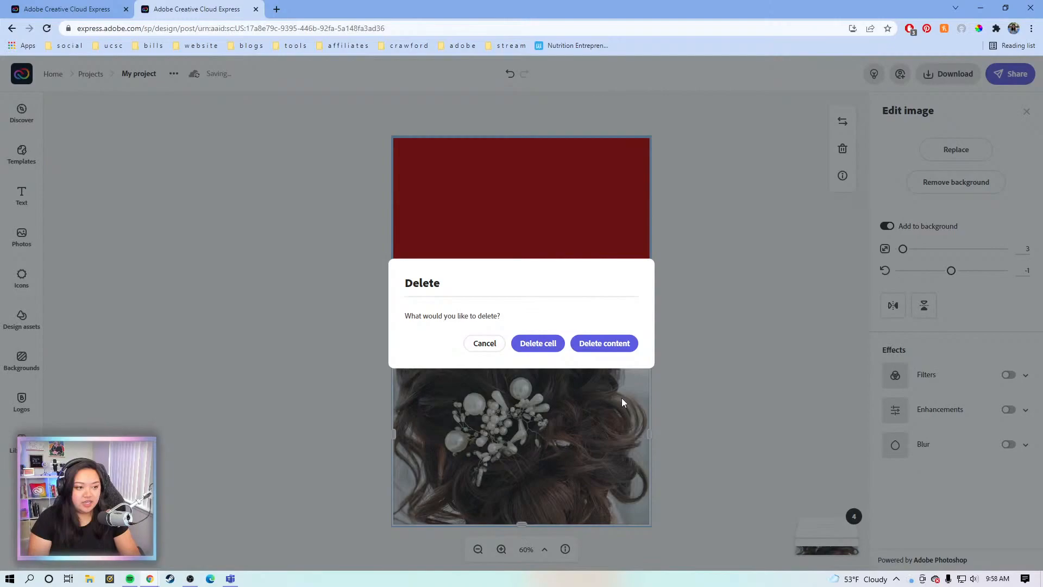
click(623, 345)
click(790, 350)
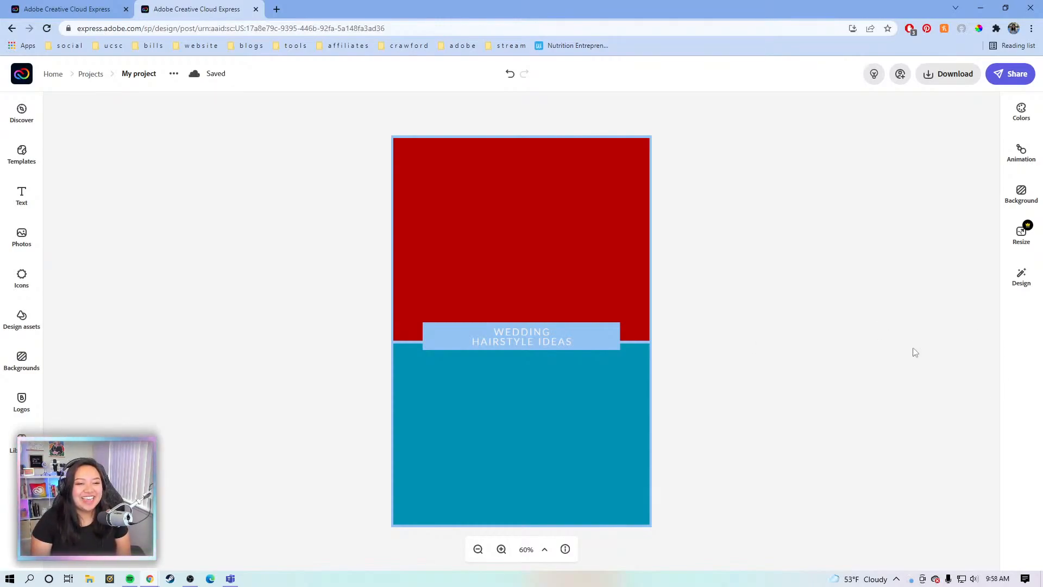
Change the background layout to a two-by-two grid of four equal cells
click(1018, 201)
scroll(953, 375, down, 3)
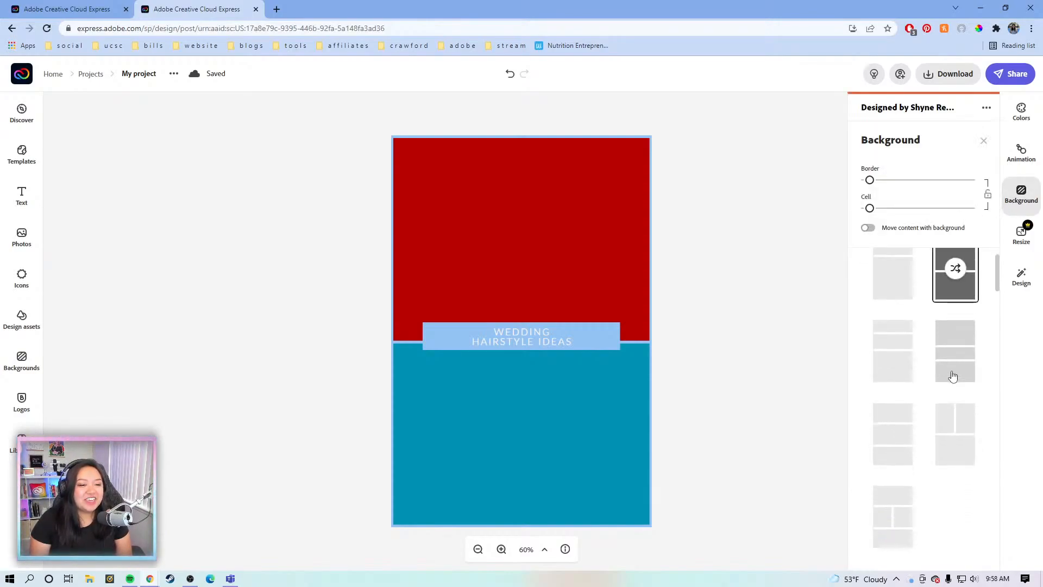
scroll(951, 365, down, 5)
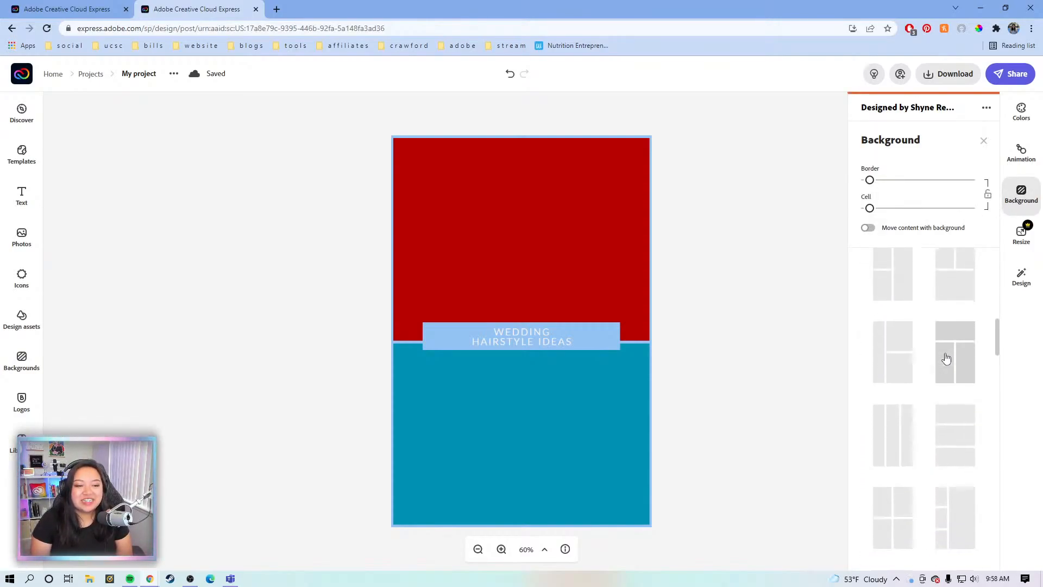
scroll(949, 390, down, 2)
scroll(923, 408, down, 2)
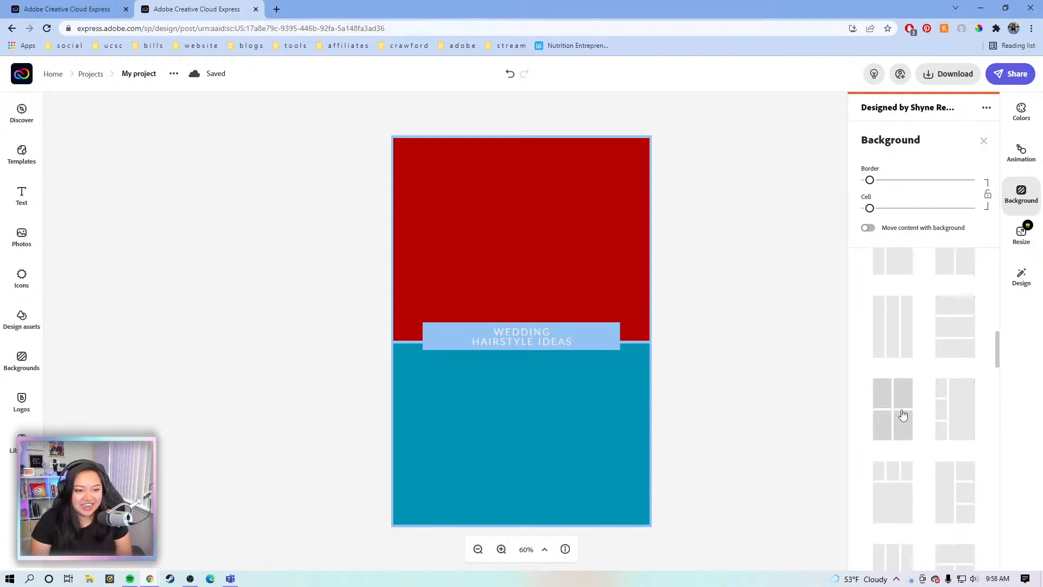
click(900, 413)
click(729, 365)
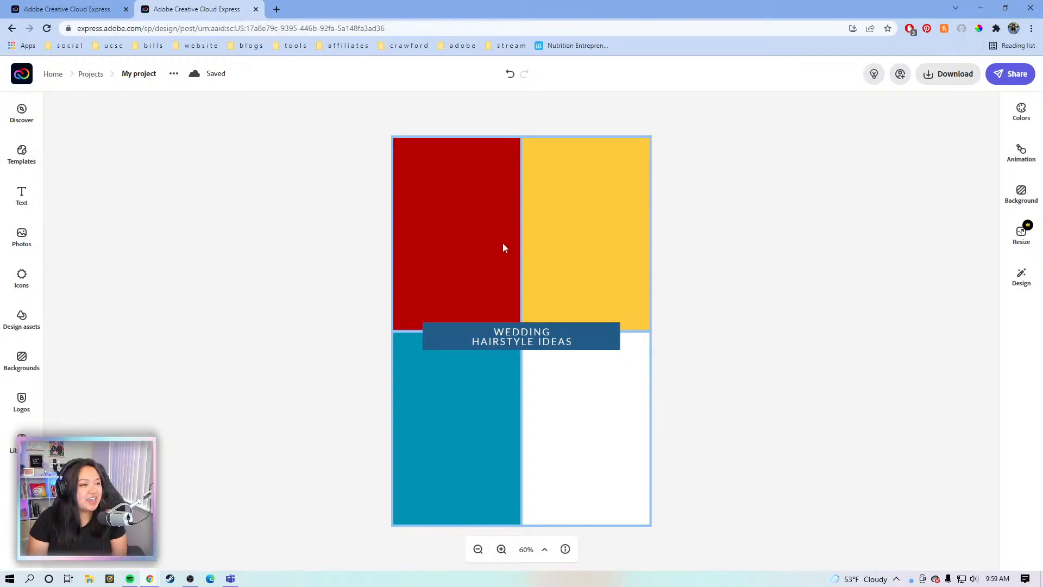
Examine the red, yellow, white and teal background cells by selecting each one individually
click(478, 239)
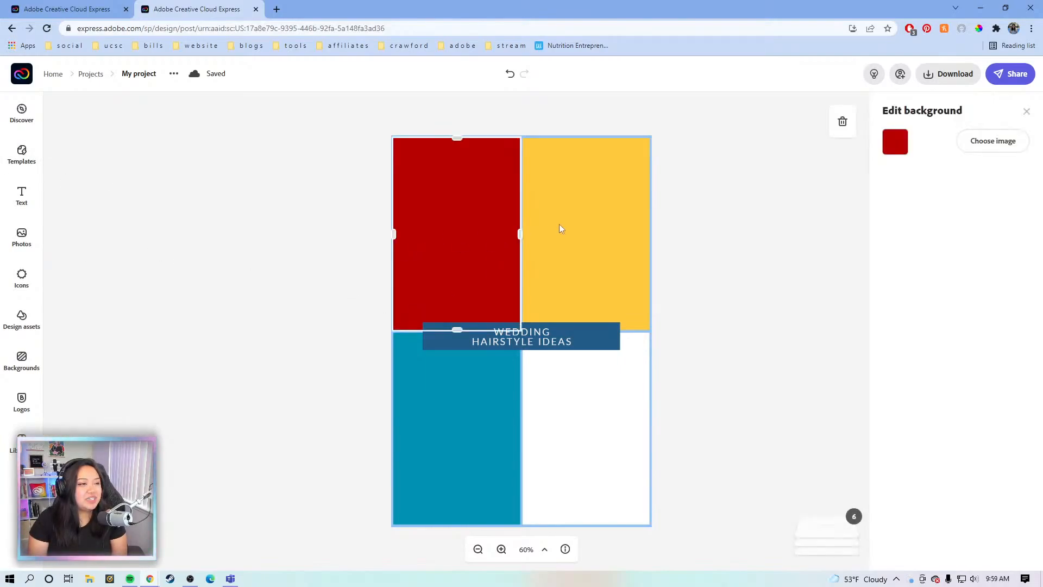
click(562, 226)
click(629, 407)
click(474, 419)
click(500, 283)
click(579, 233)
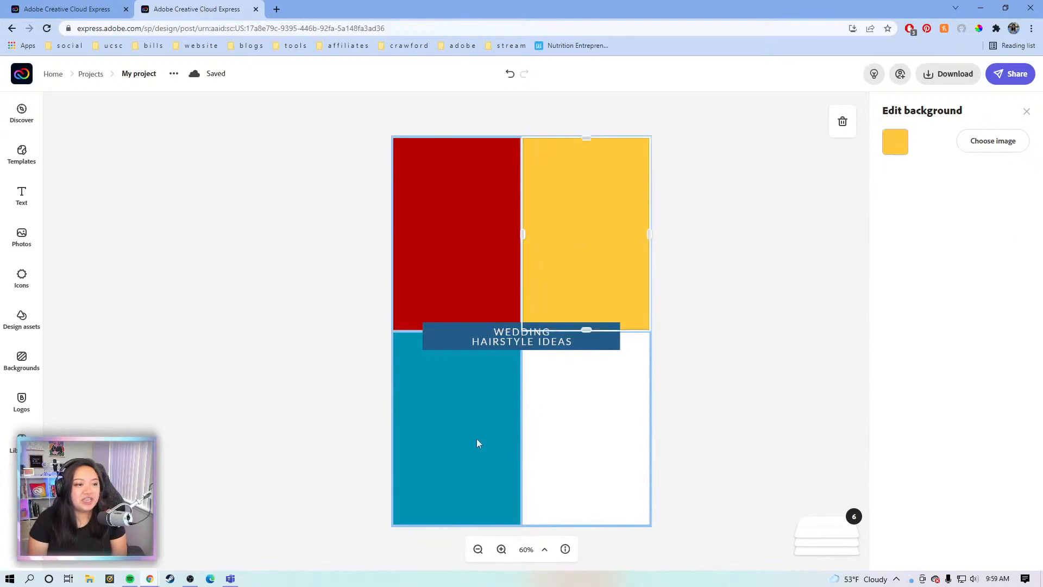
click(477, 439)
click(775, 383)
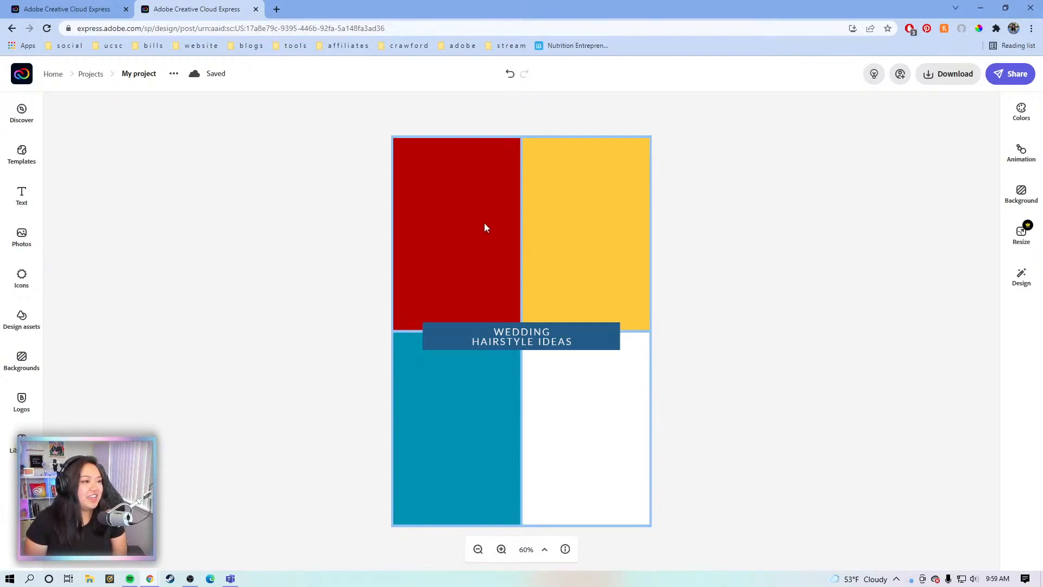
click(597, 241)
click(700, 321)
click(561, 425)
click(441, 417)
click(493, 207)
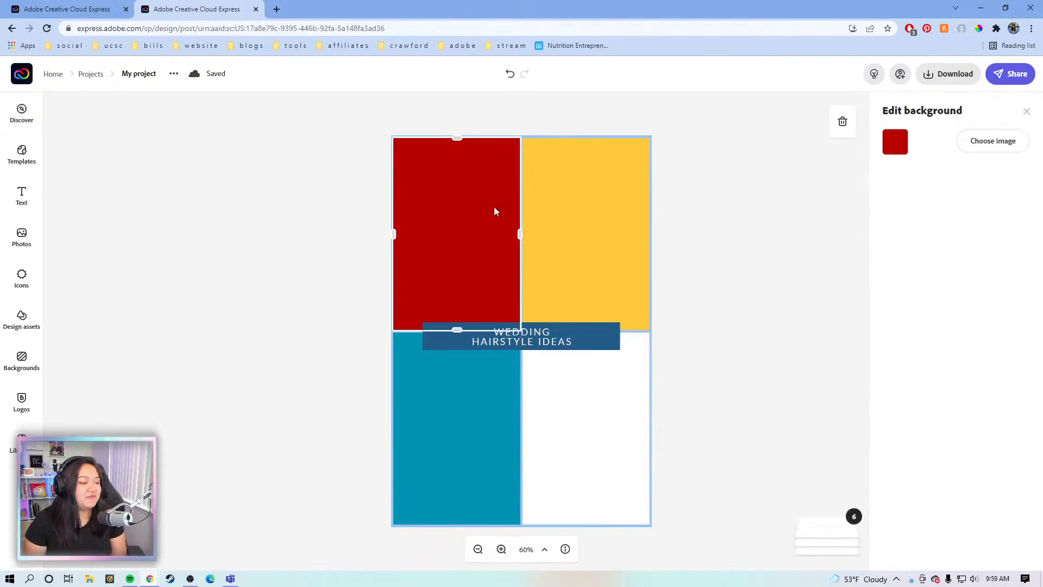
Replace the banner text with "BEST BRUNCH IN" and fit it on one line across the blue banner
click(584, 225)
click(726, 342)
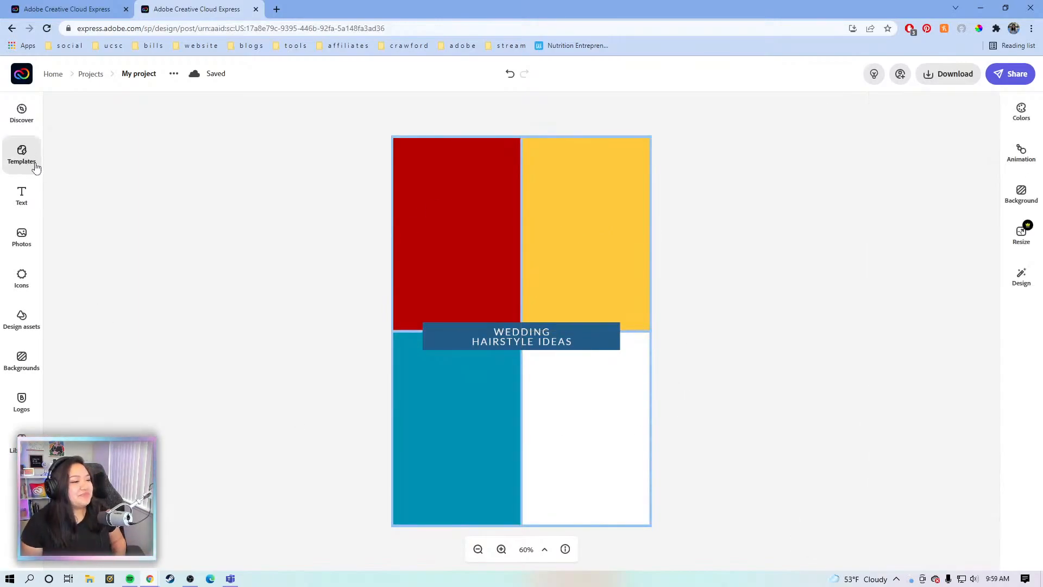
click(494, 341)
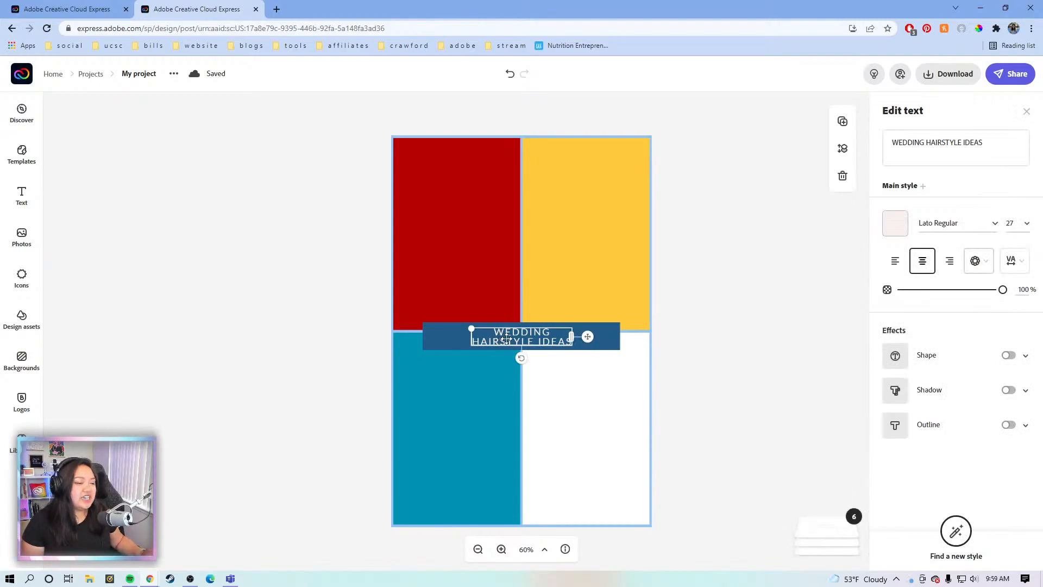
click(919, 156)
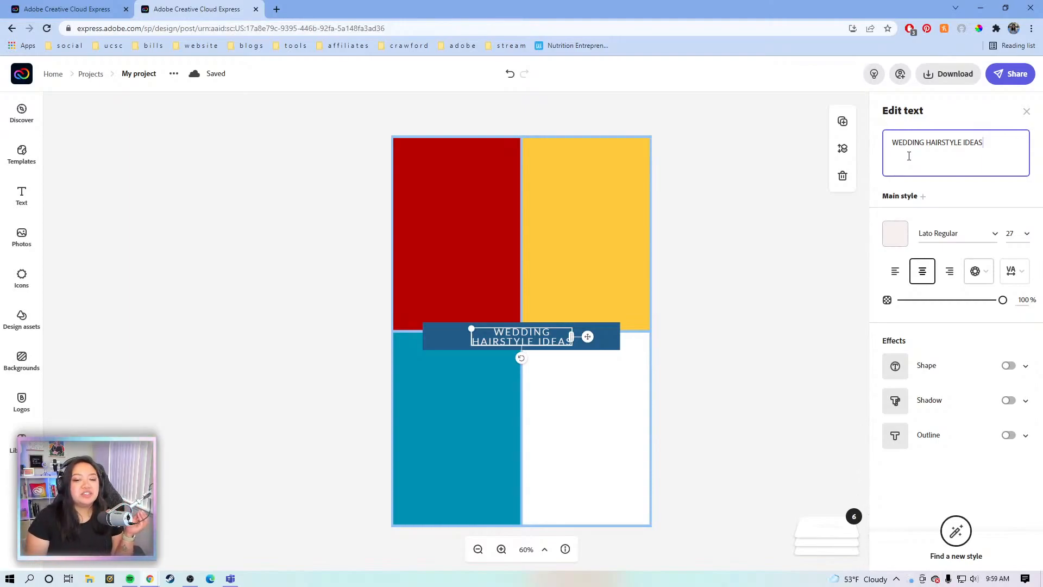
drag(909, 156, 891, 141)
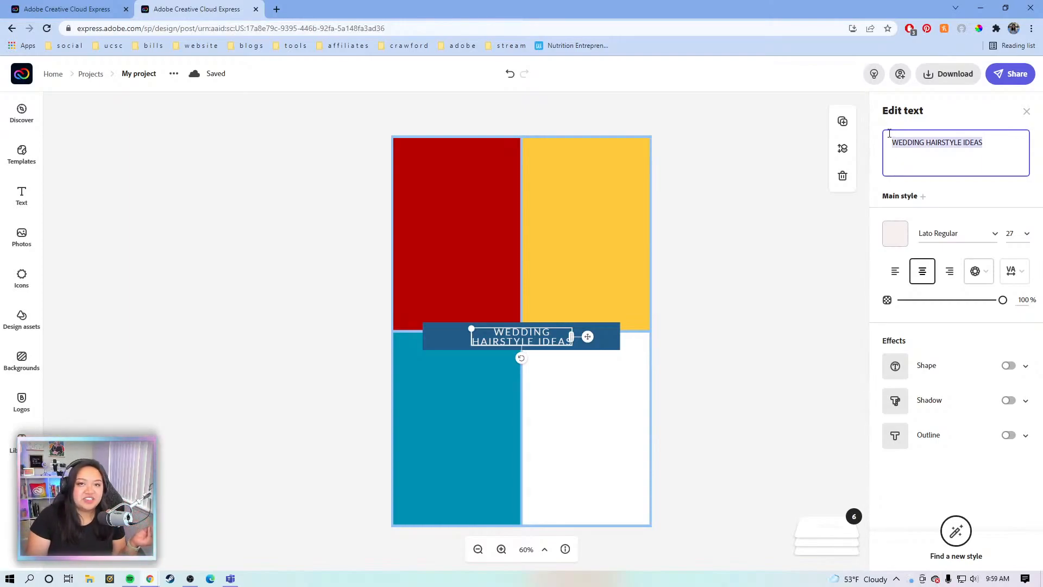
key(BackSpace)
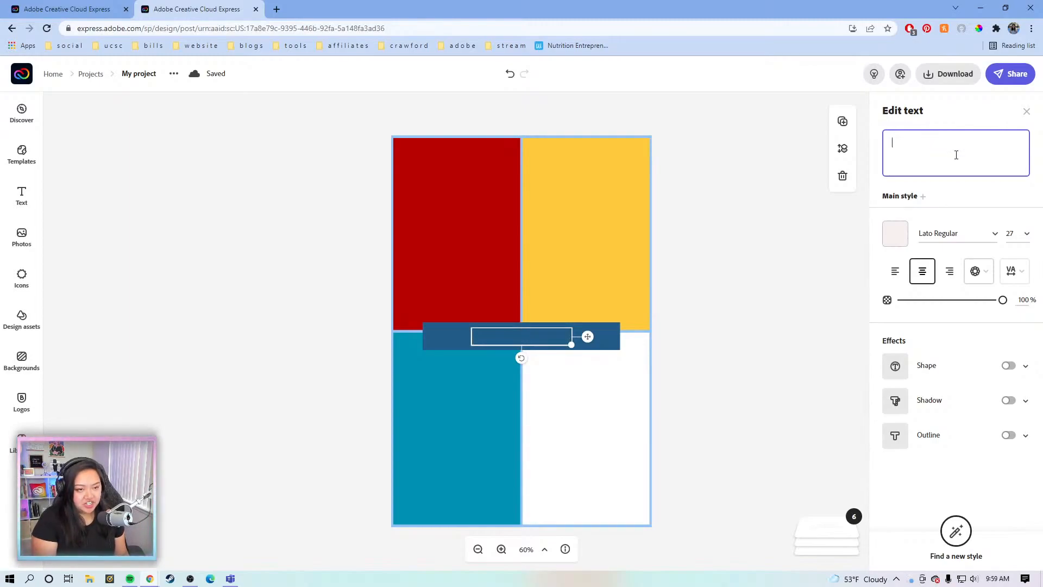
text(B)
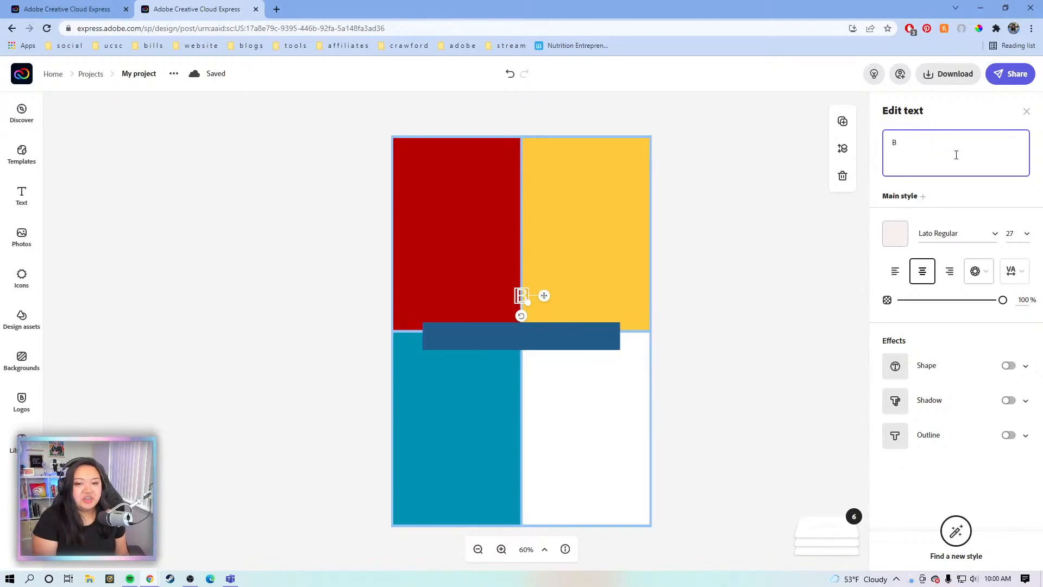
text(EST)
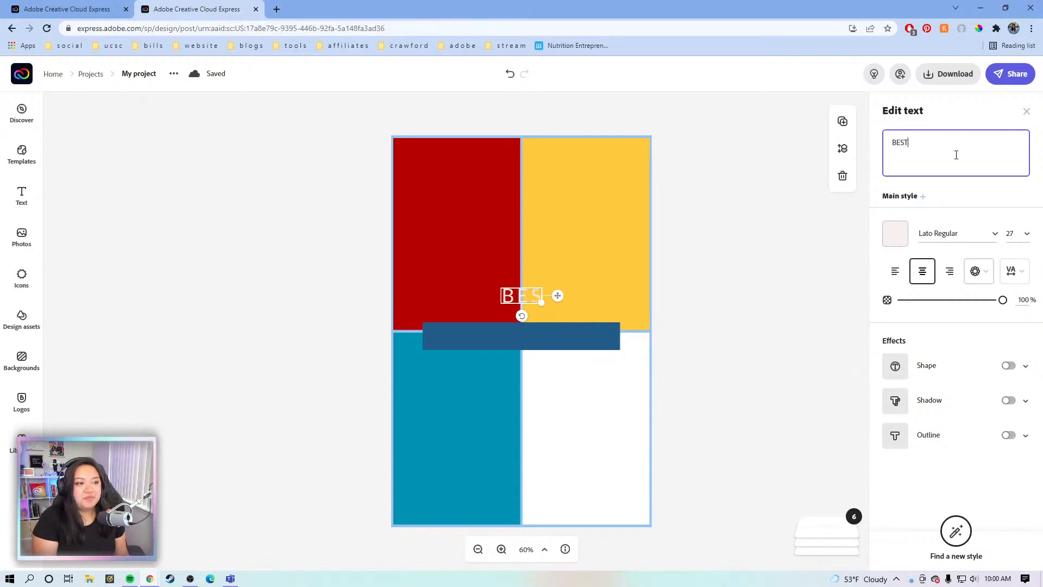
text( BRUNCH IN)
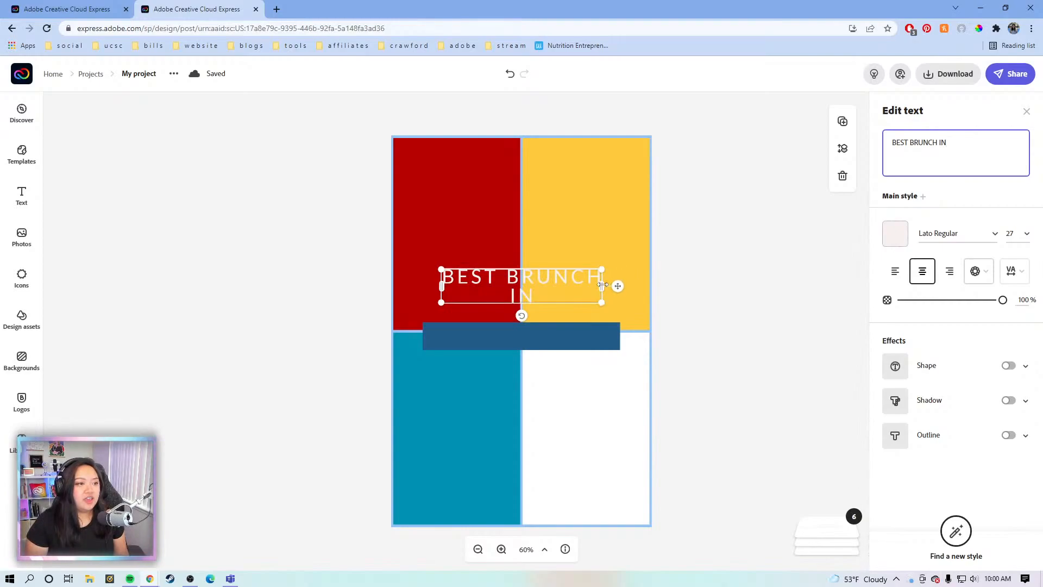
drag(602, 286, 596, 341)
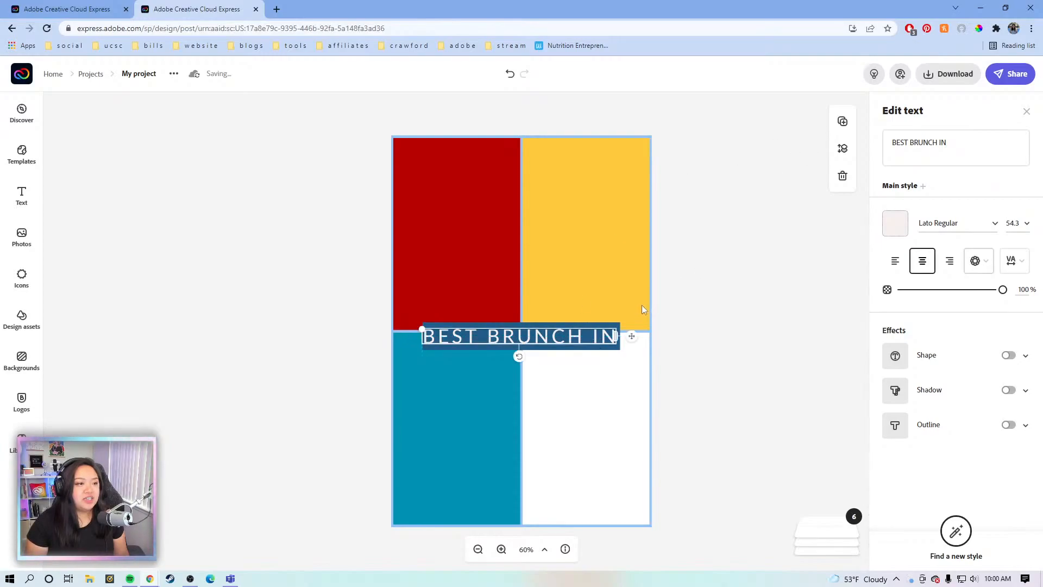
Duplicate the banner text, change the copy to "SAN FRANCISCO" and place it centered just below the blue banner
click(838, 128)
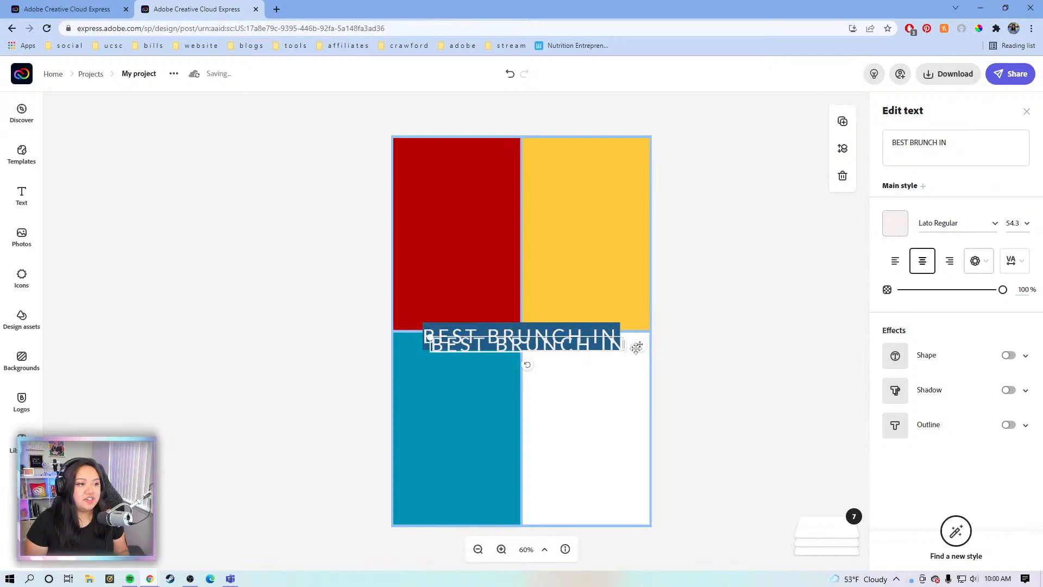
click(973, 143)
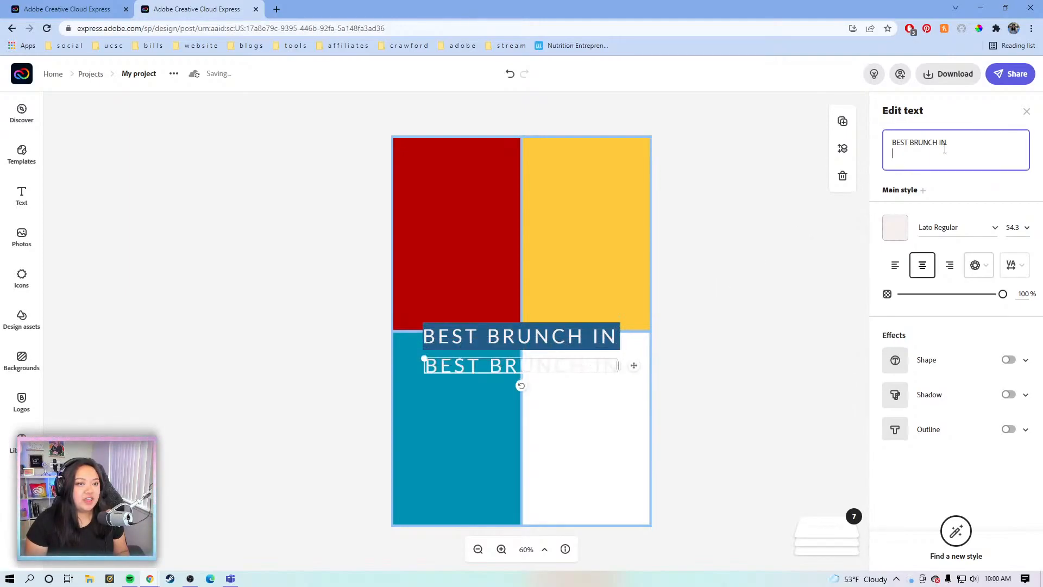
drag(972, 143, 892, 142)
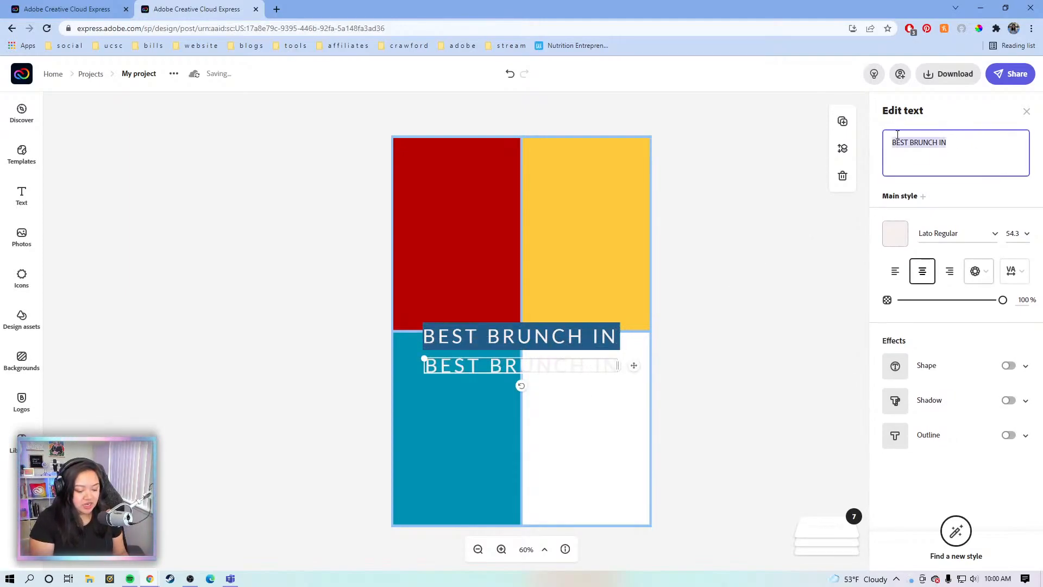
text(SAN)
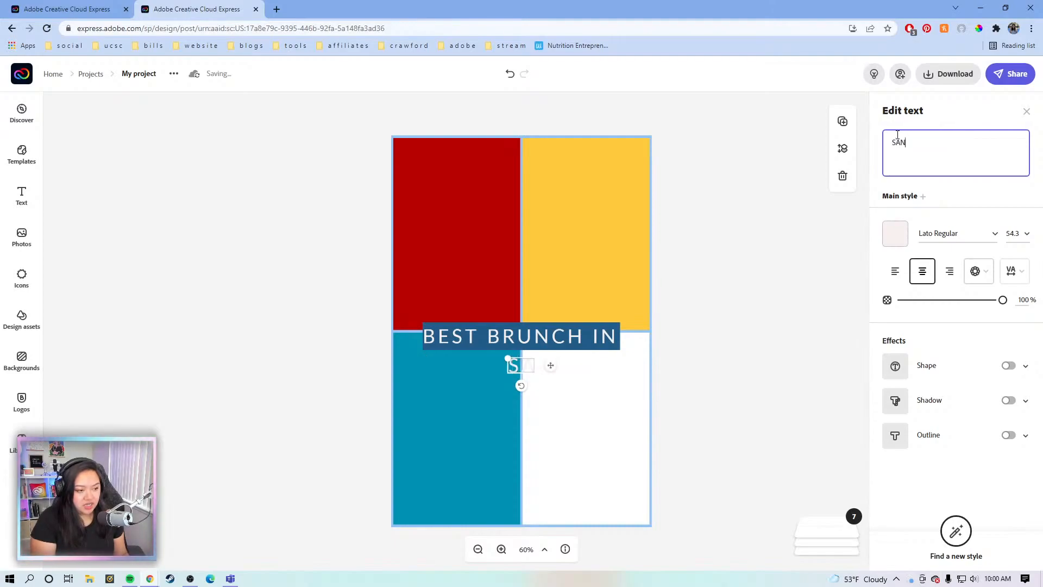
text( FRANCIS)
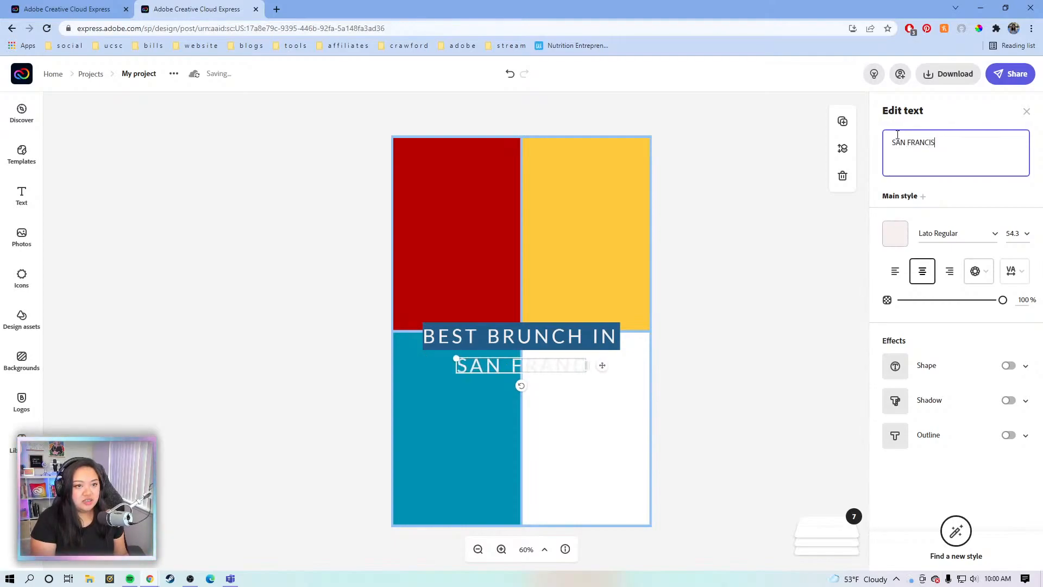
text(CO)
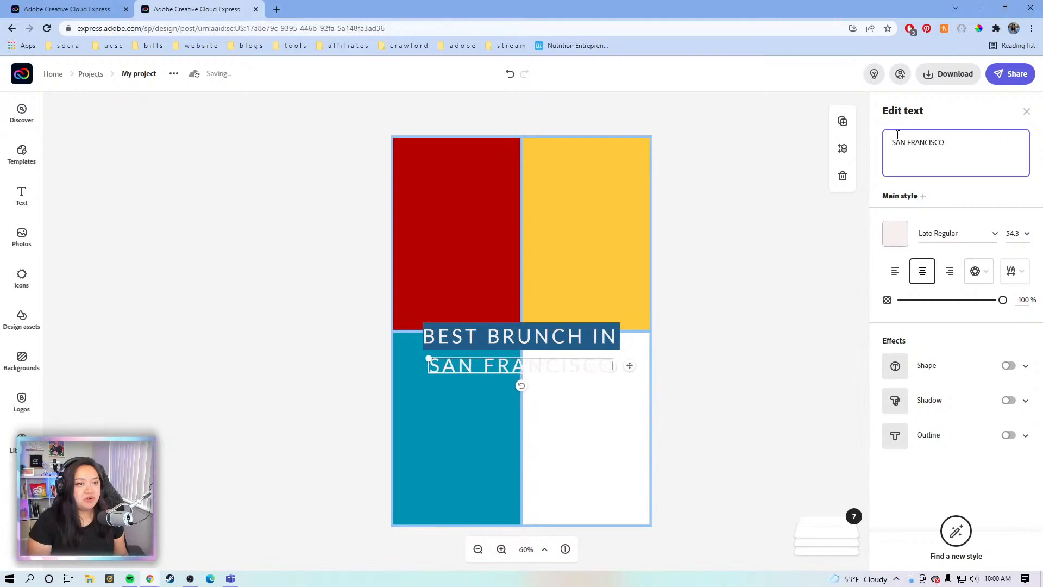
click(736, 379)
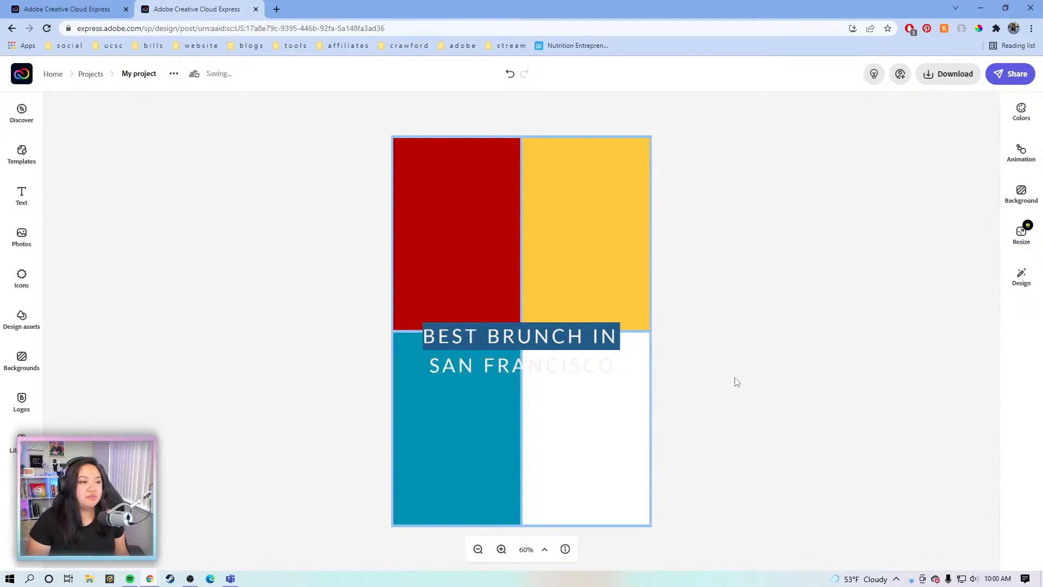
drag(567, 366, 575, 367)
click(685, 339)
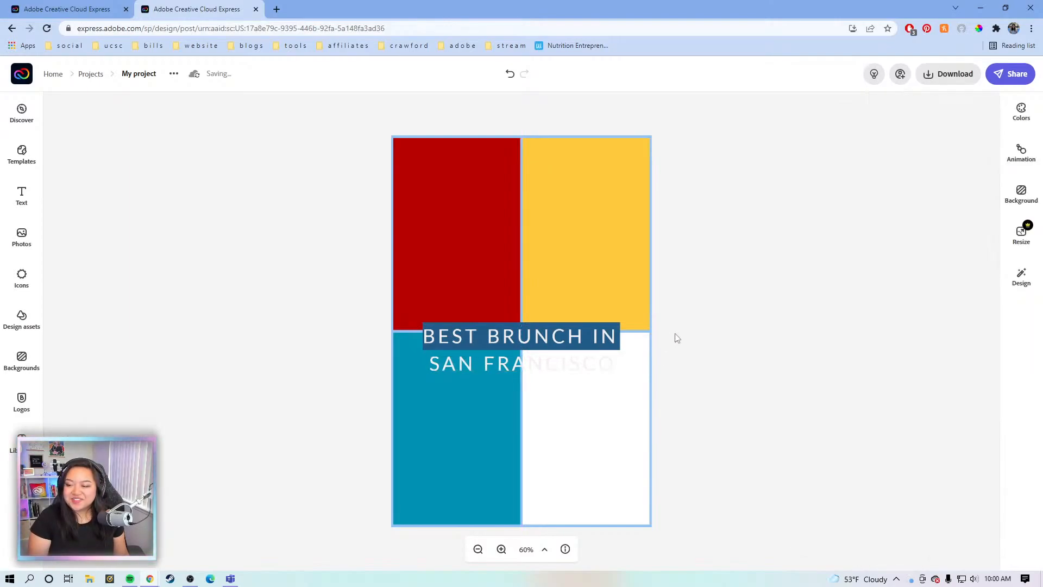
Search the stock photos for "BREAKFAST"
click(10, 248)
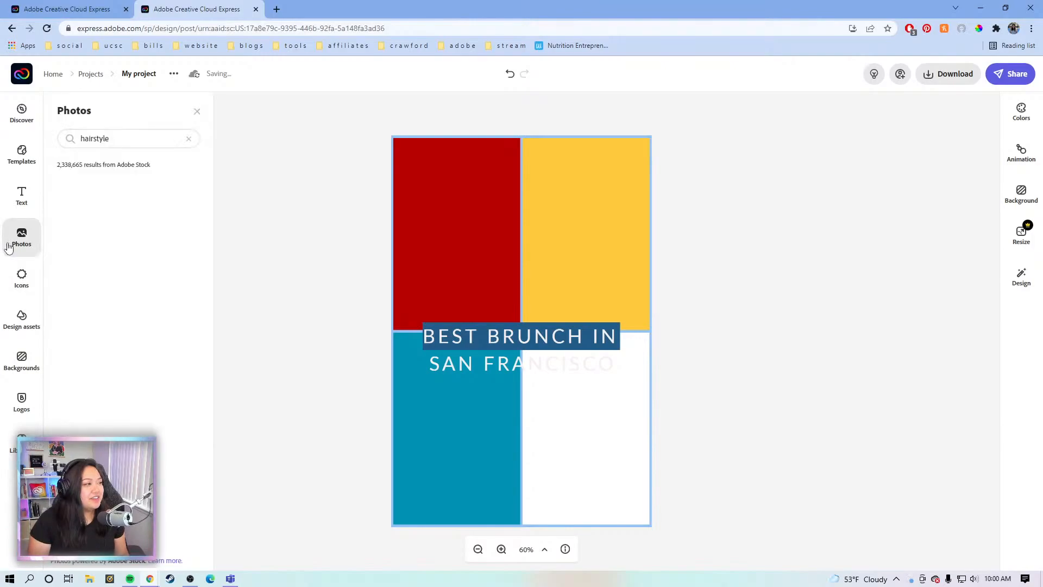
click(189, 138)
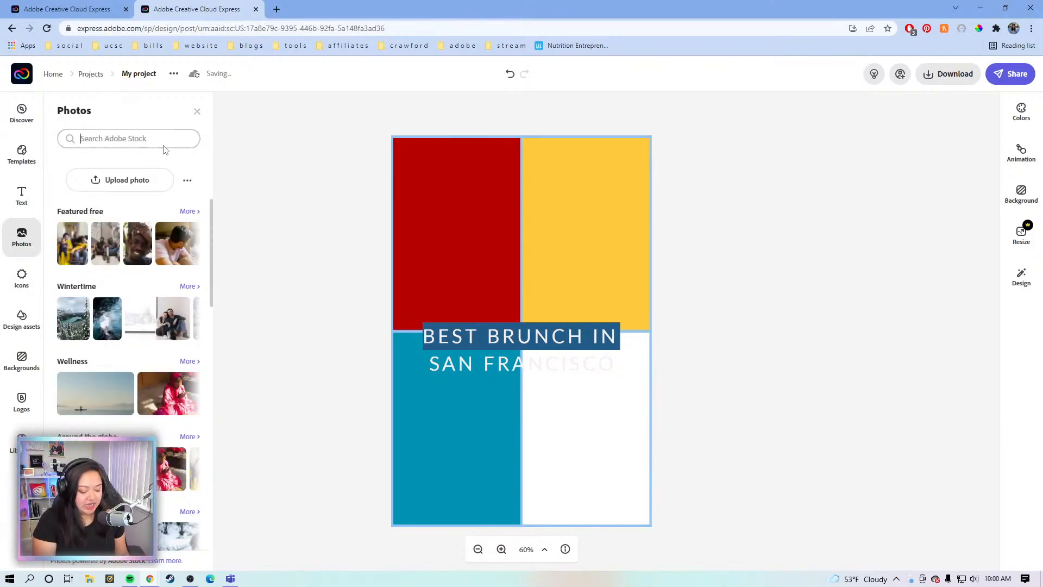
text(BREAKFAST)
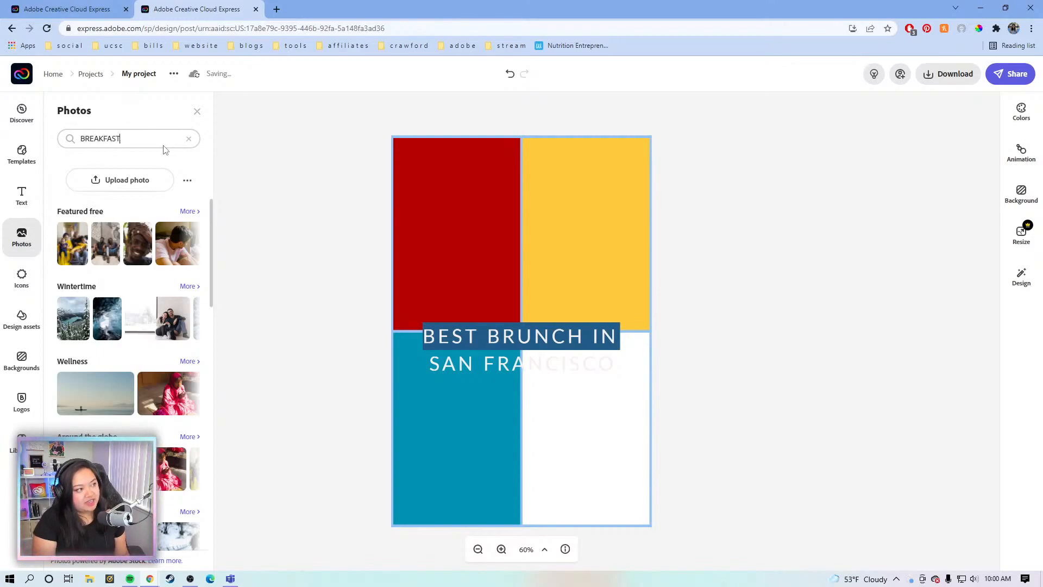
key(Return)
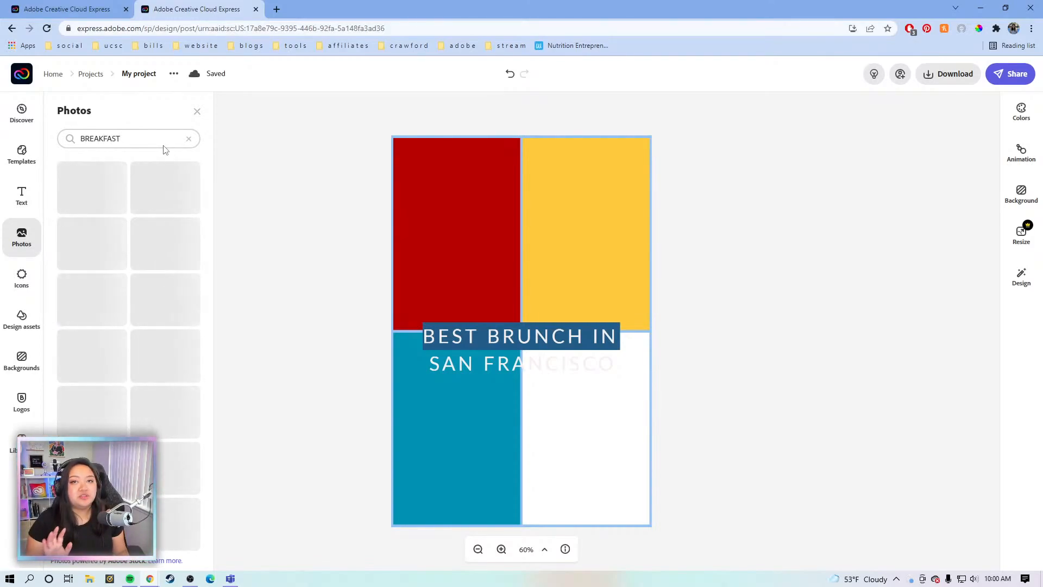
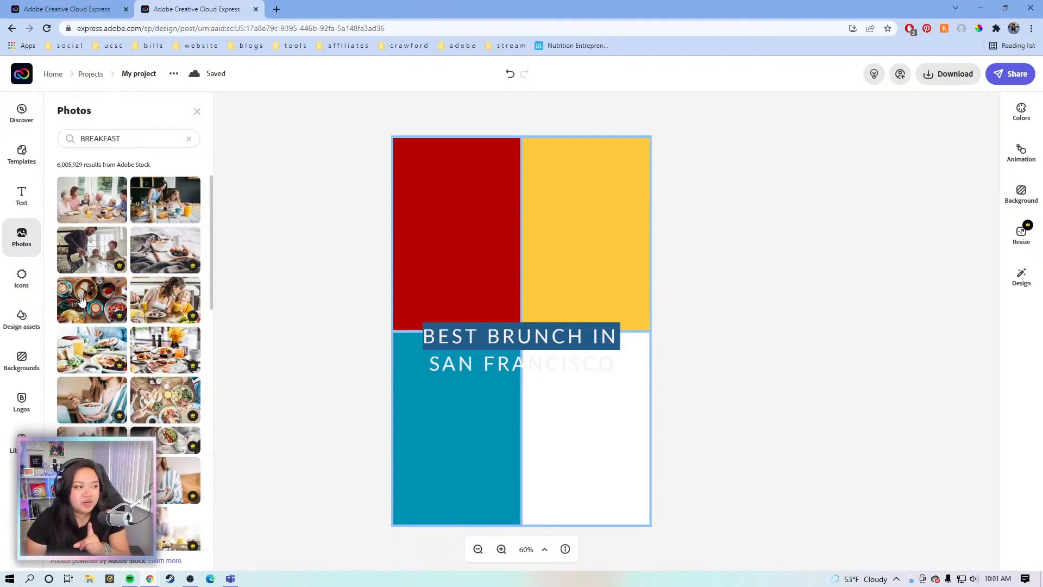
Insert the overhead photo of coffee, fruit bowls and waffles on a wooden table as the background of the red grid cell
click(81, 300)
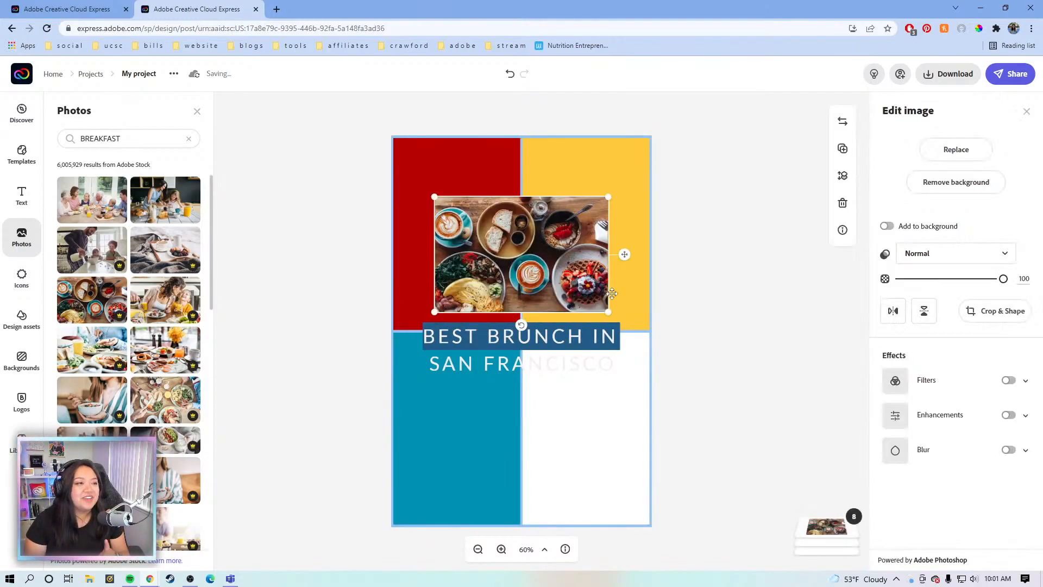
drag(528, 282, 461, 245)
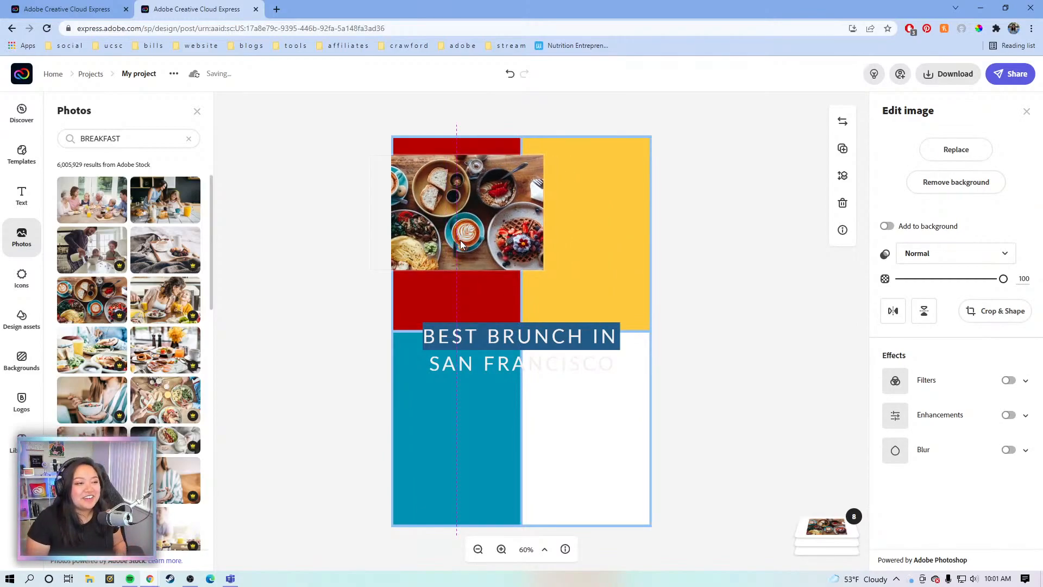
drag(461, 240, 461, 261)
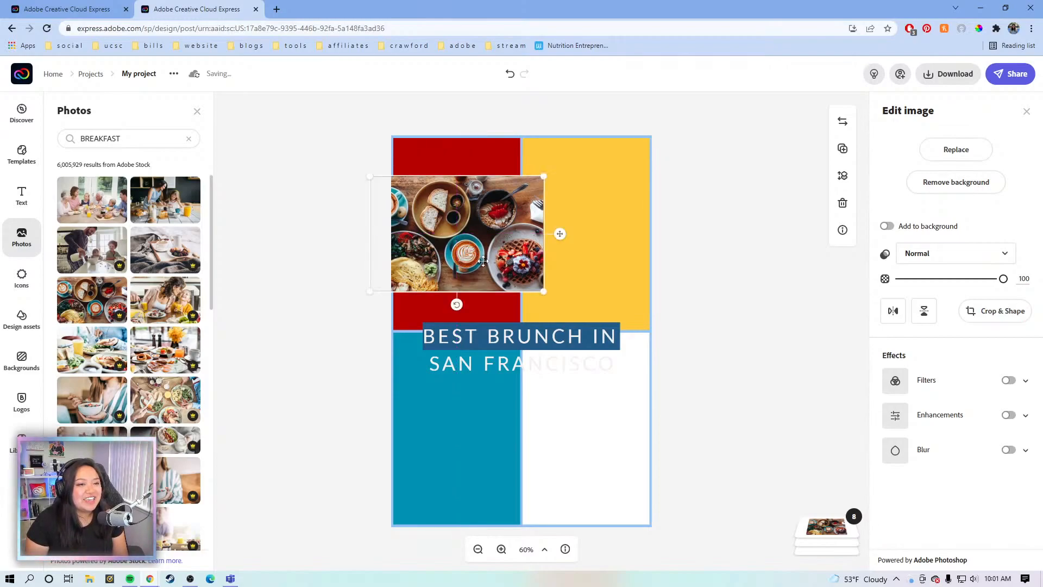
drag(464, 206, 473, 230)
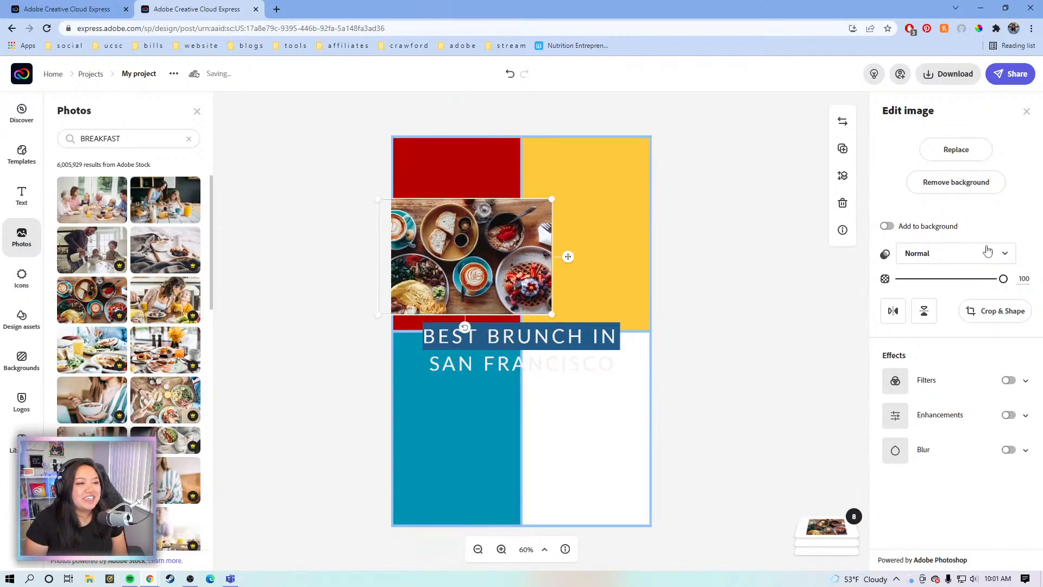
click(887, 226)
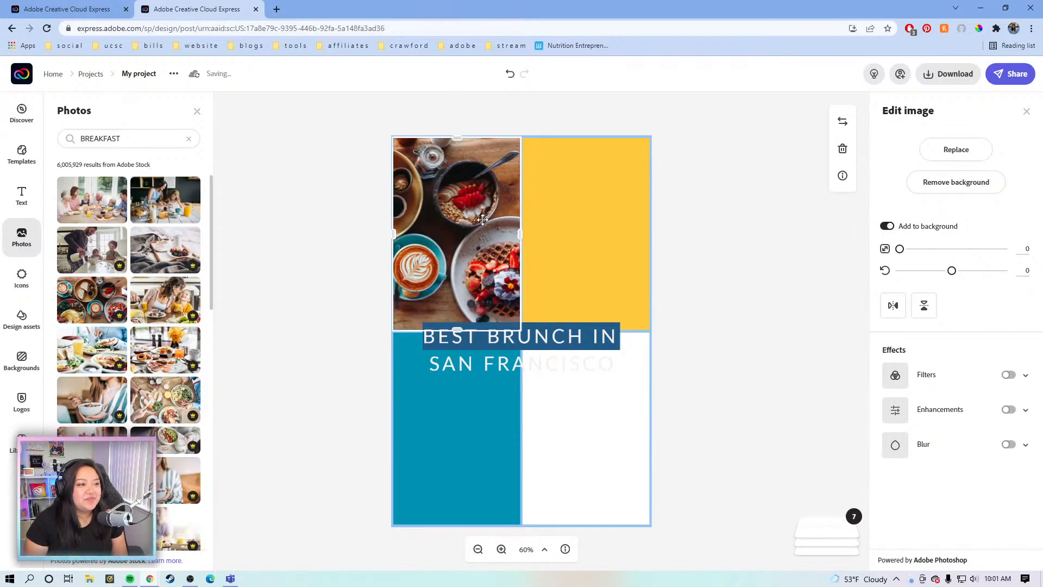
Swap the coffee and waffles photo with the yellow cell and back, and slightly adjust its framing in the collage's upper-left cell
drag(467, 241, 565, 247)
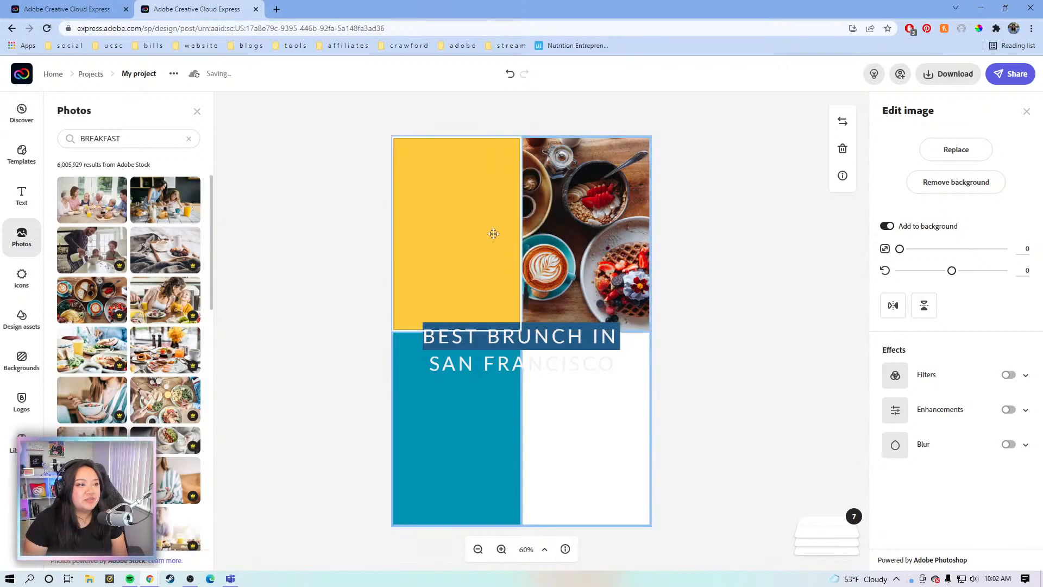
drag(602, 247, 583, 258)
drag(577, 258, 434, 224)
click(601, 249)
click(461, 226)
drag(514, 225, 483, 236)
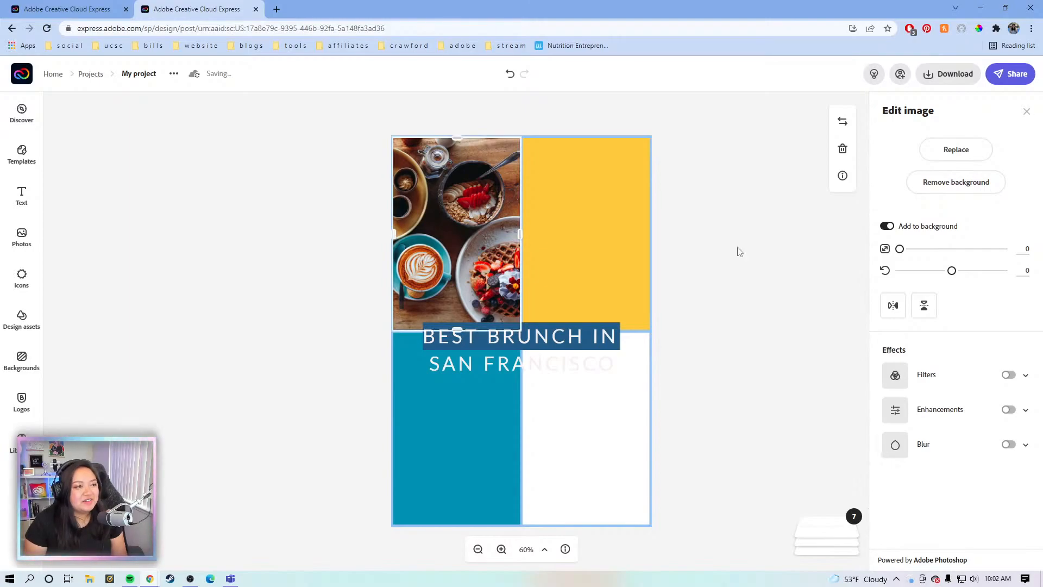
Insert the portrait photo of a brunch table with fried eggs and orange juice as the background of the yellow grid cell
click(24, 239)
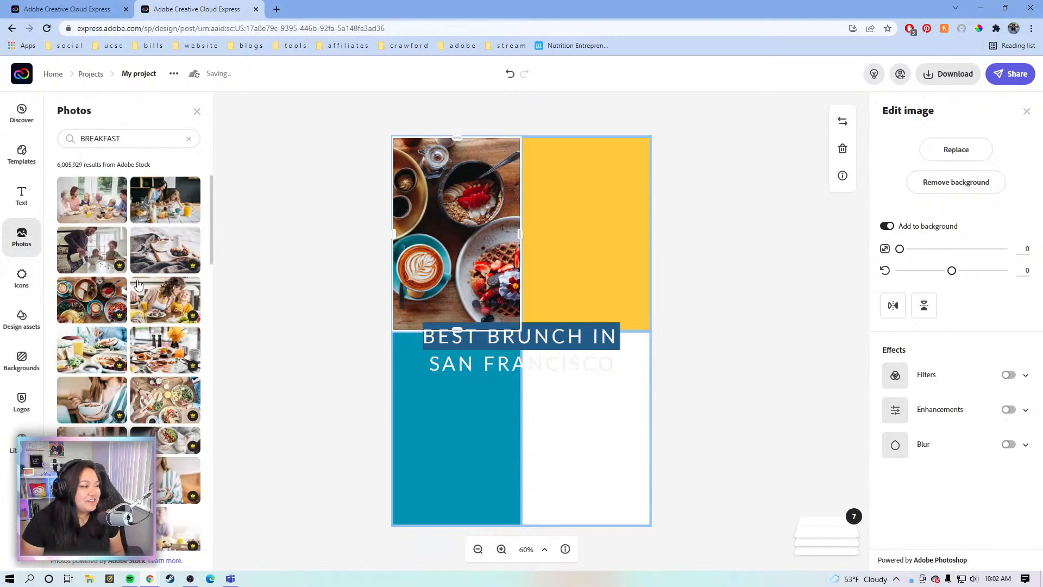
scroll(139, 313, down, 3)
click(588, 434)
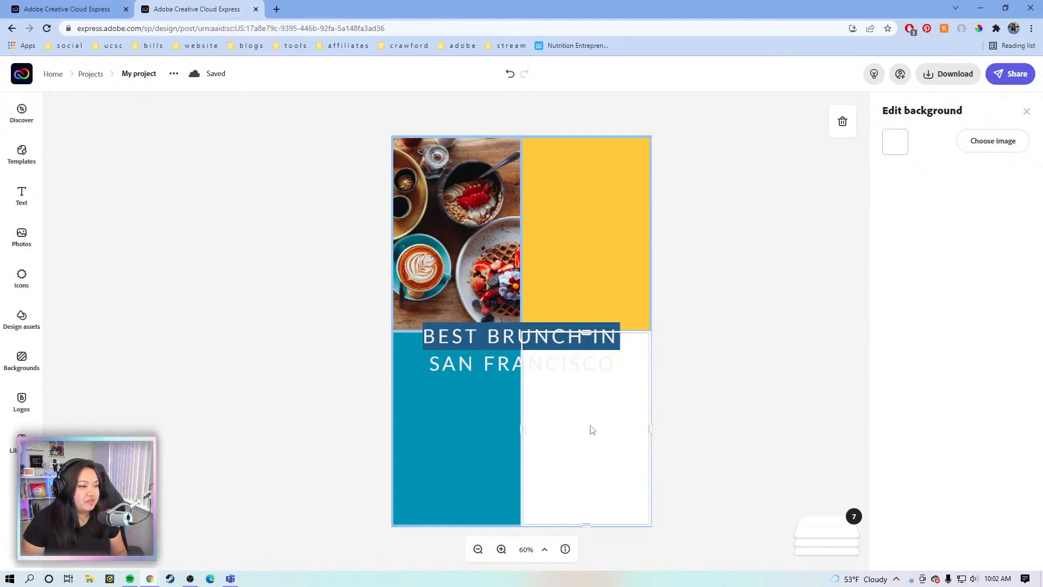
click(22, 237)
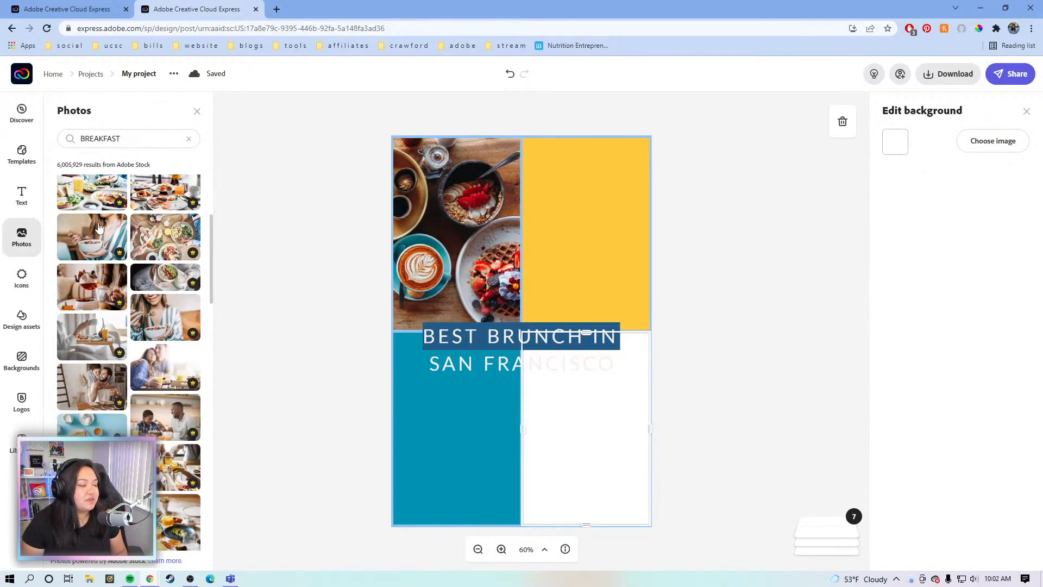
scroll(124, 321, down, 4)
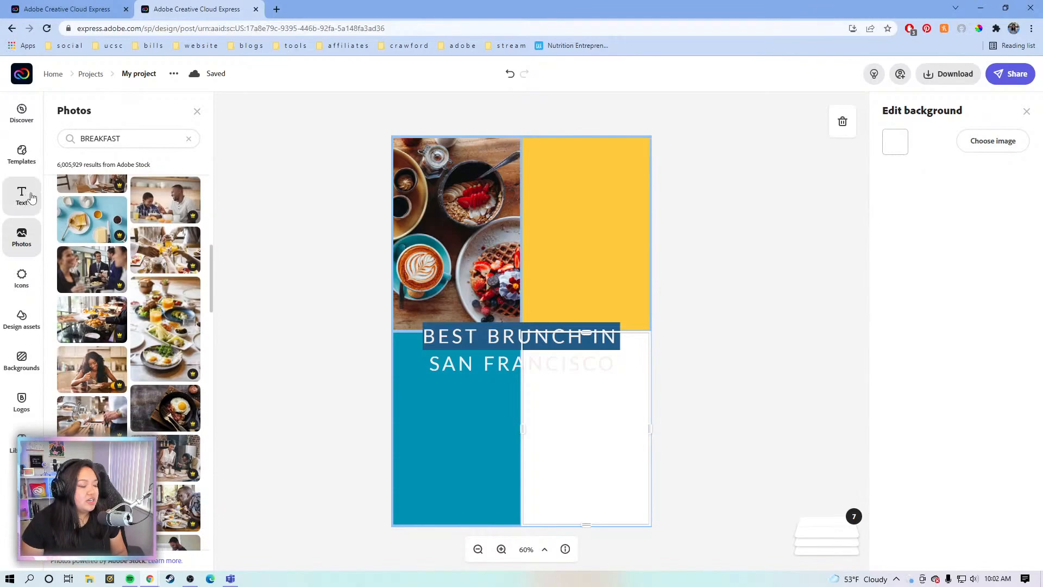
click(163, 349)
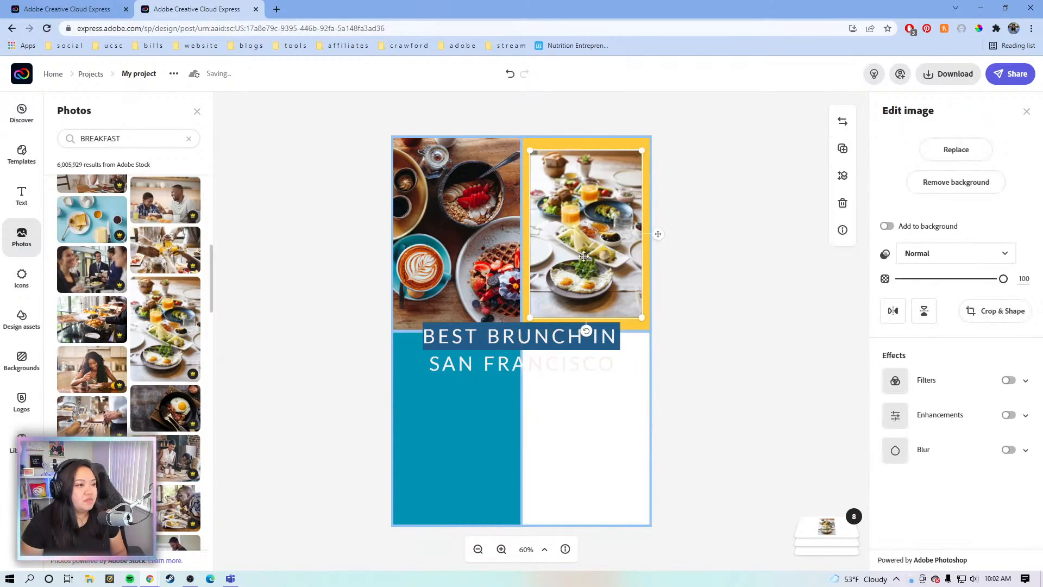
click(888, 227)
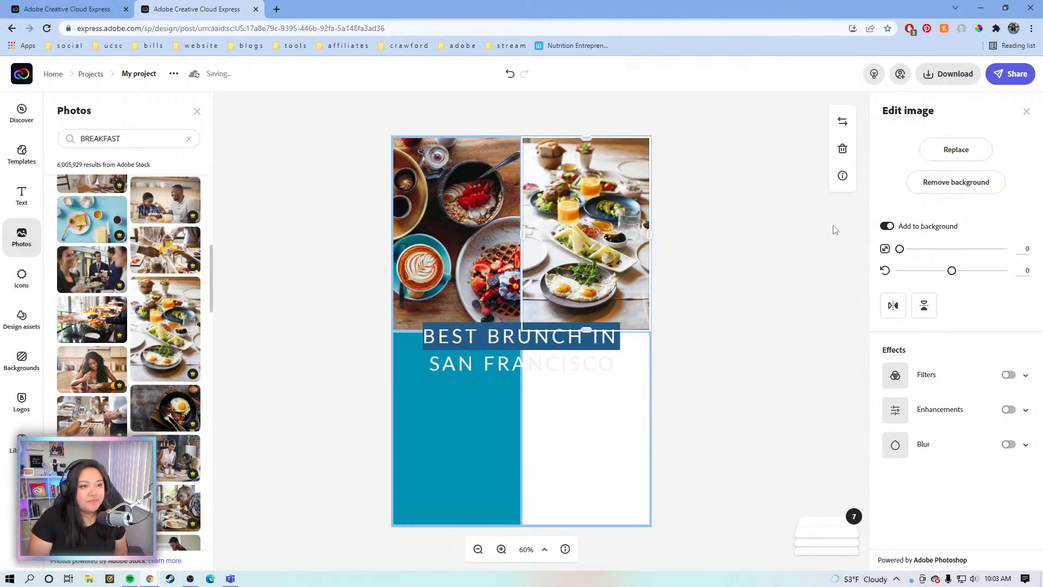
Enlarge the brunch table photo in the collage's upper-right cell slightly, setting its scale to 1
drag(900, 249, 901, 250)
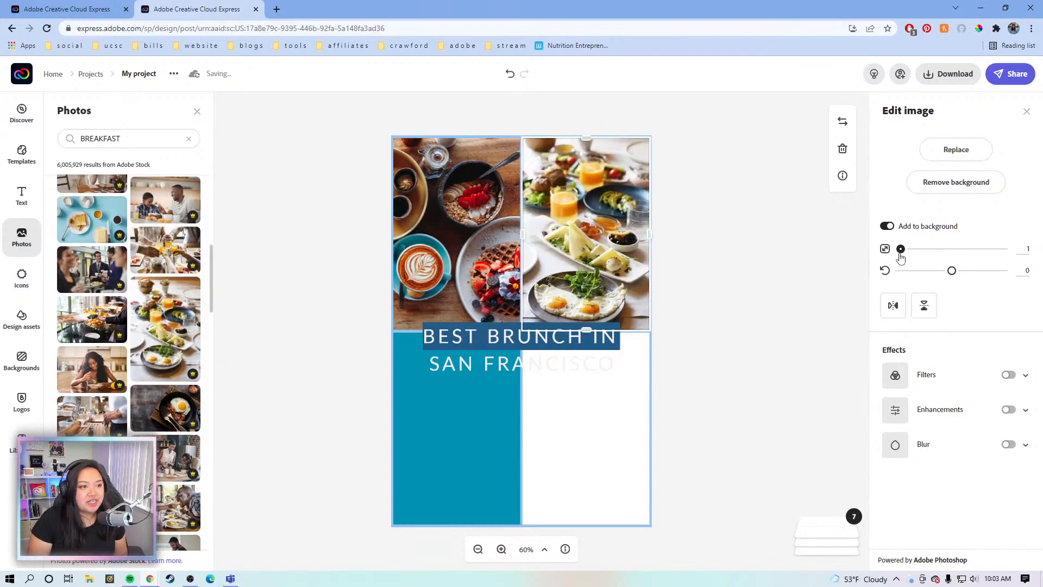
click(754, 283)
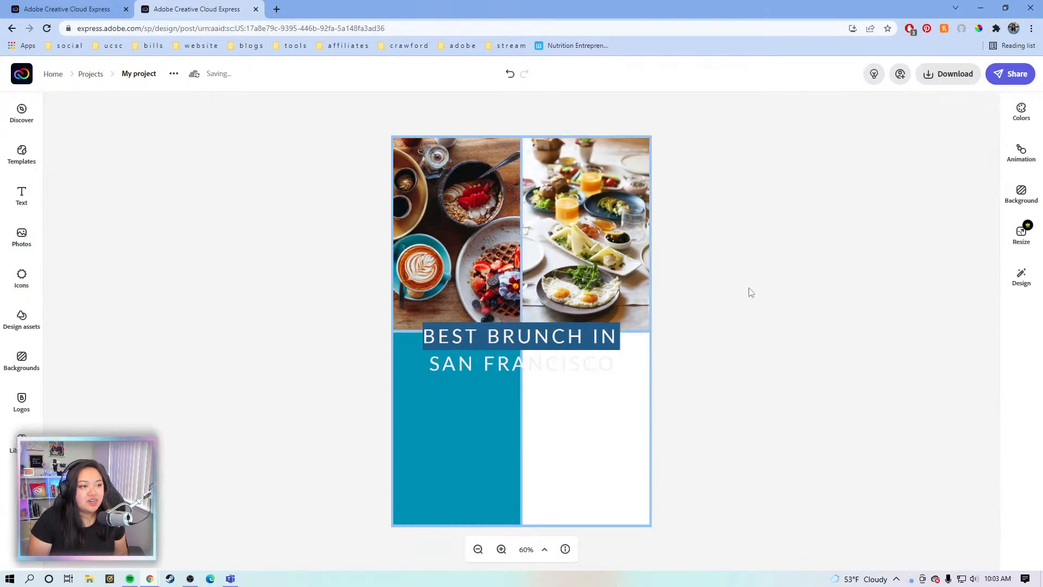
click(481, 412)
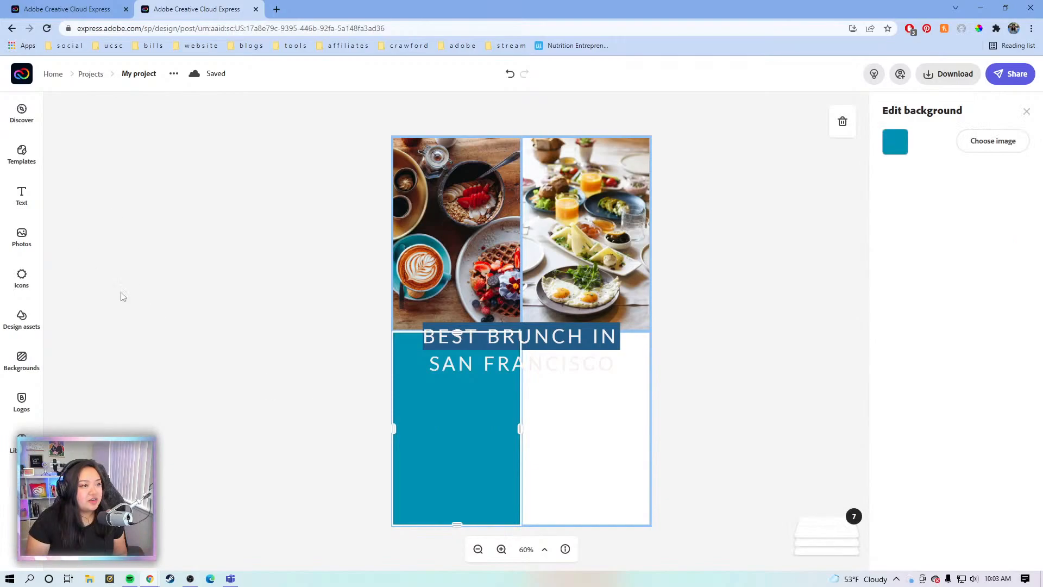
click(572, 262)
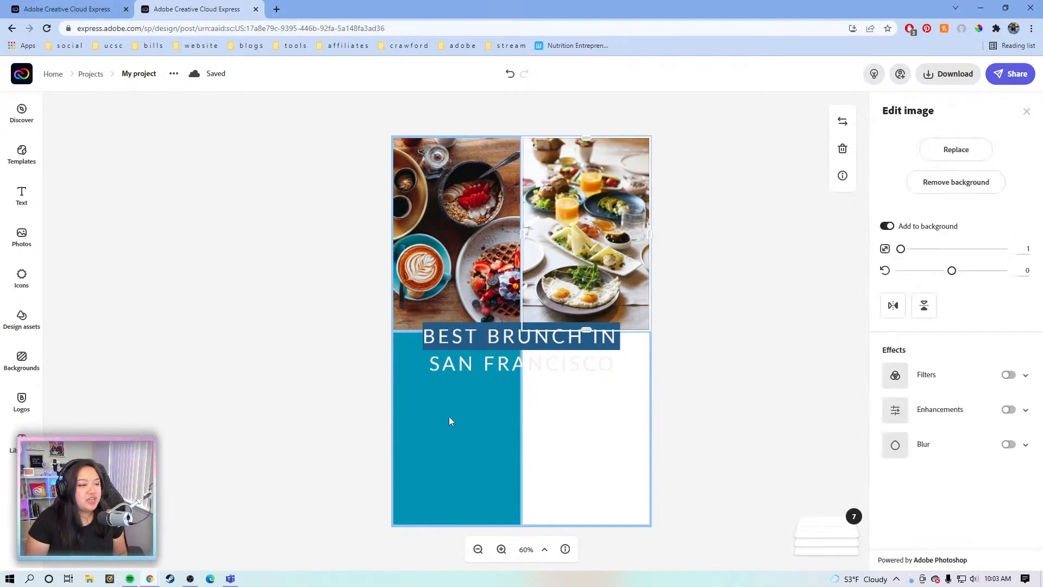
click(449, 416)
click(584, 252)
click(467, 410)
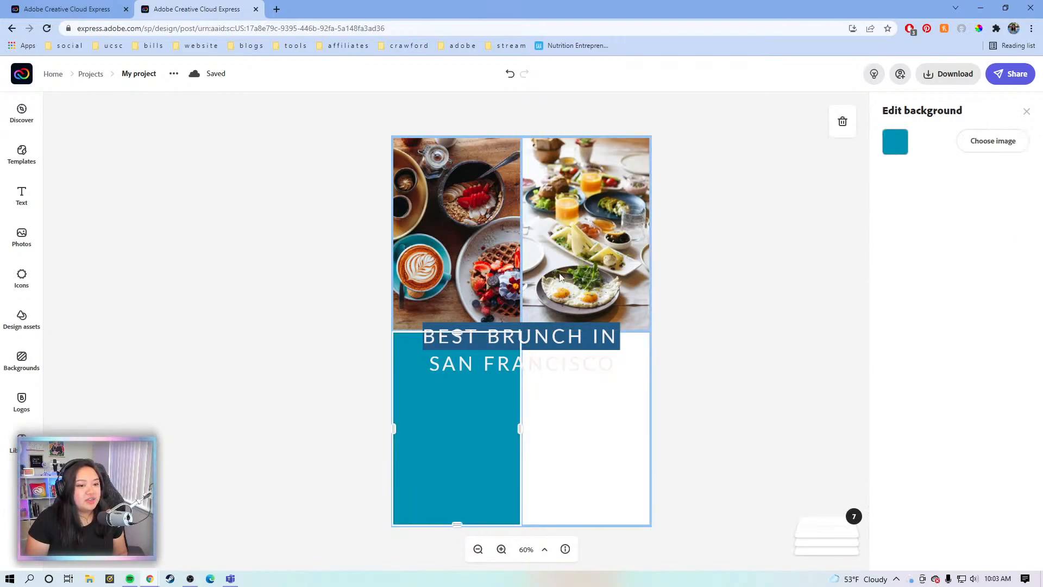
click(566, 264)
click(462, 392)
click(470, 266)
click(568, 434)
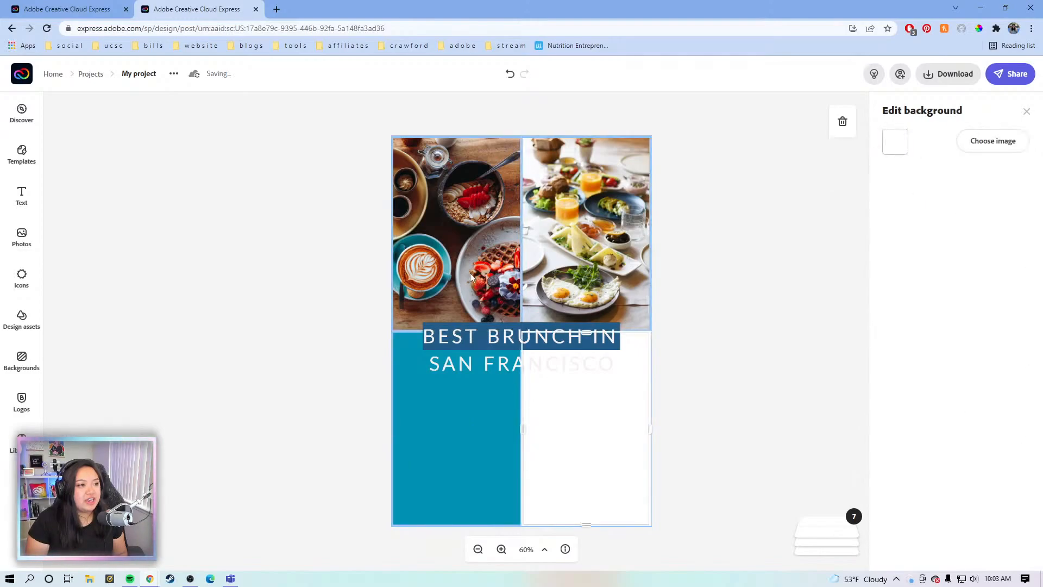
click(471, 273)
click(572, 450)
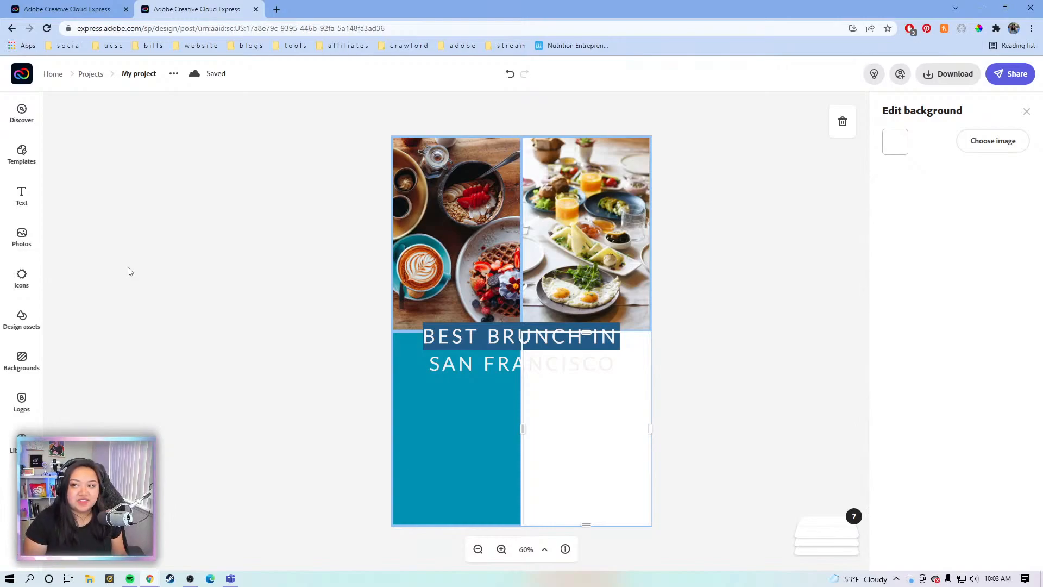
Insert the photo of a person in a blue shirt eating breakfast with juice and coffee as the background of the teal grid cell
click(412, 469)
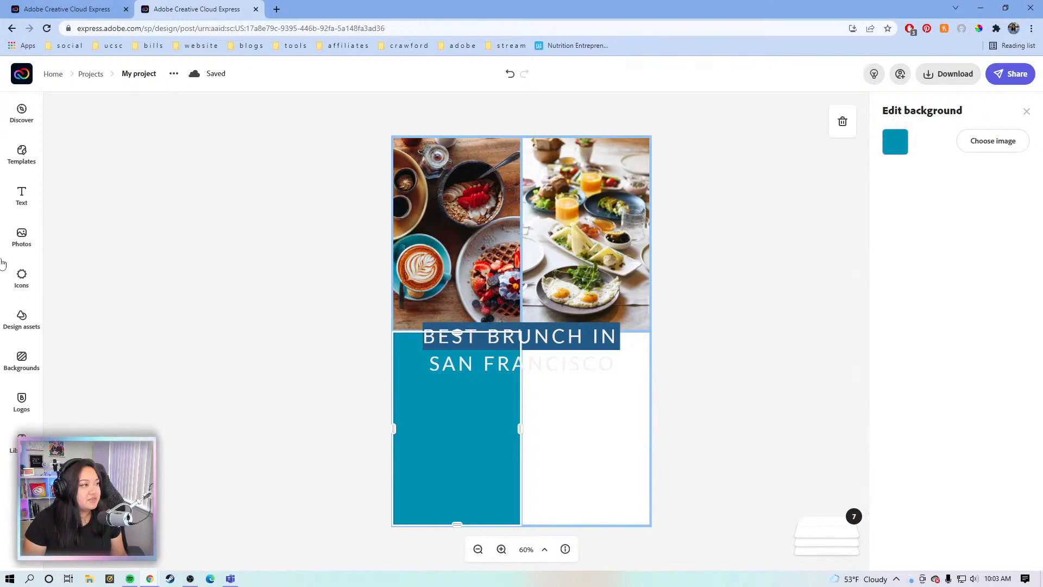
click(32, 243)
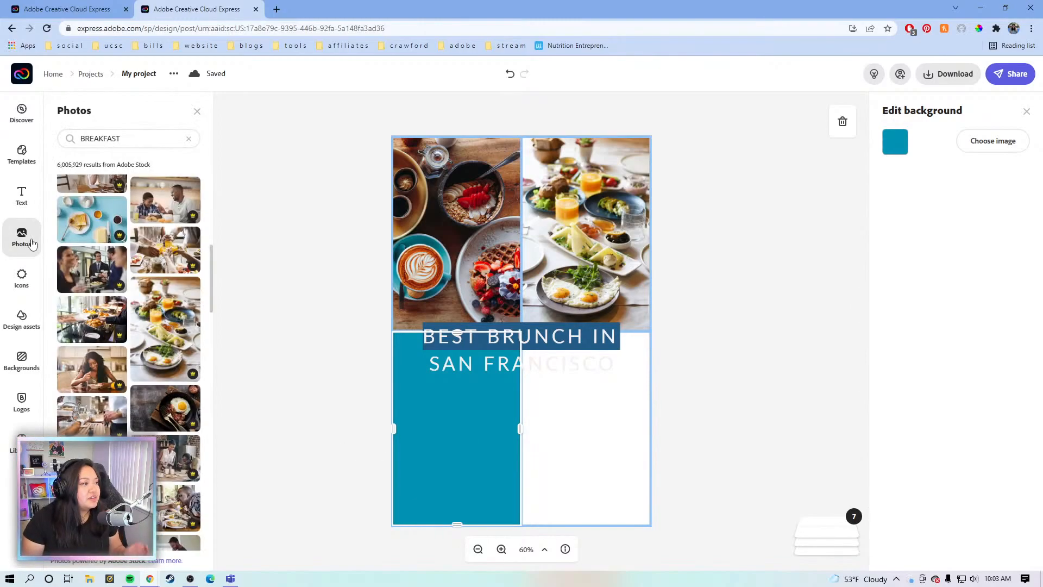
scroll(119, 329, down, 5)
scroll(140, 346, down, 10)
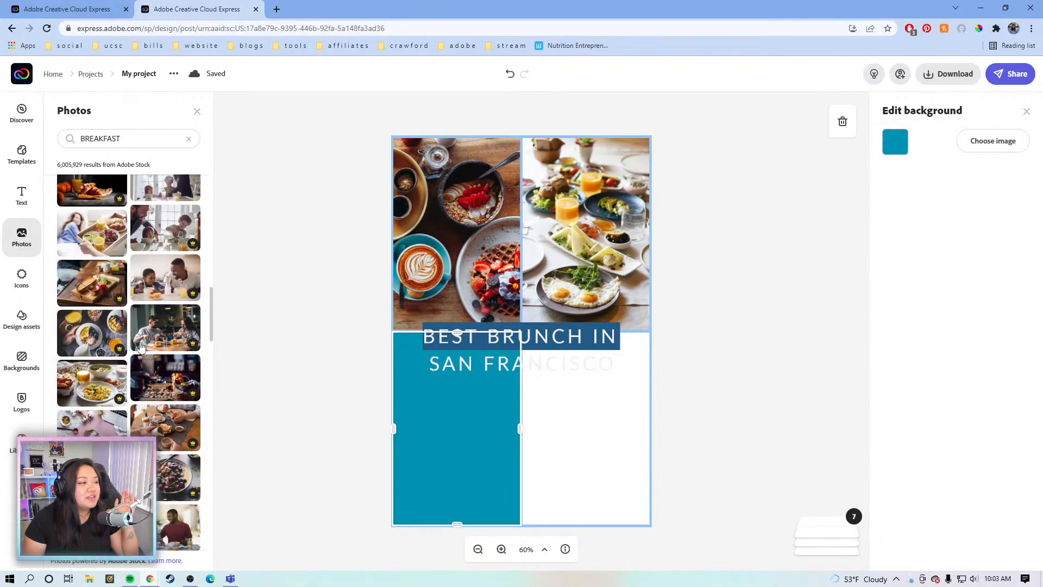
scroll(140, 347, down, 1)
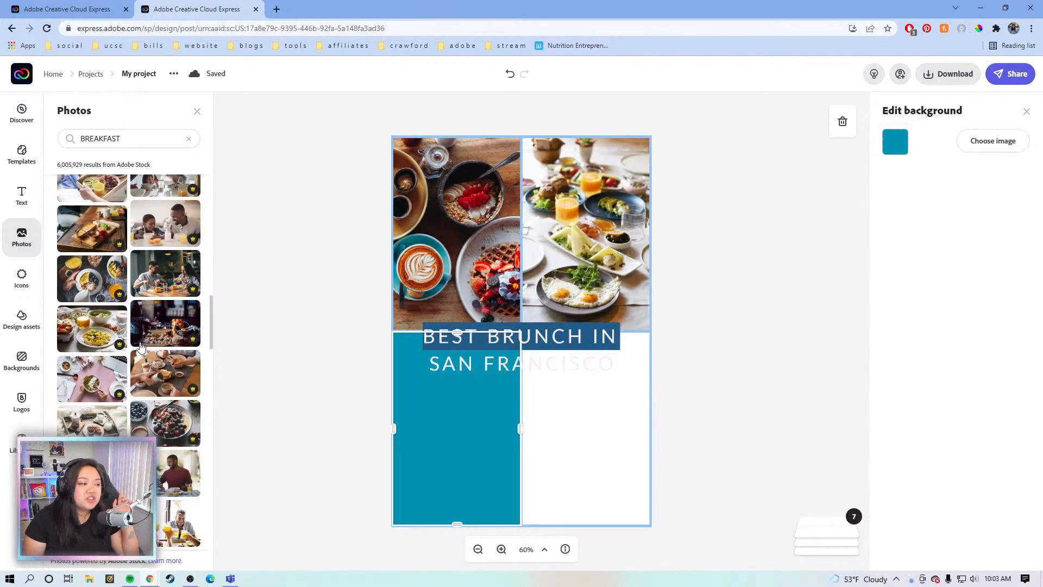
scroll(140, 347, down, 1)
scroll(140, 347, down, 3)
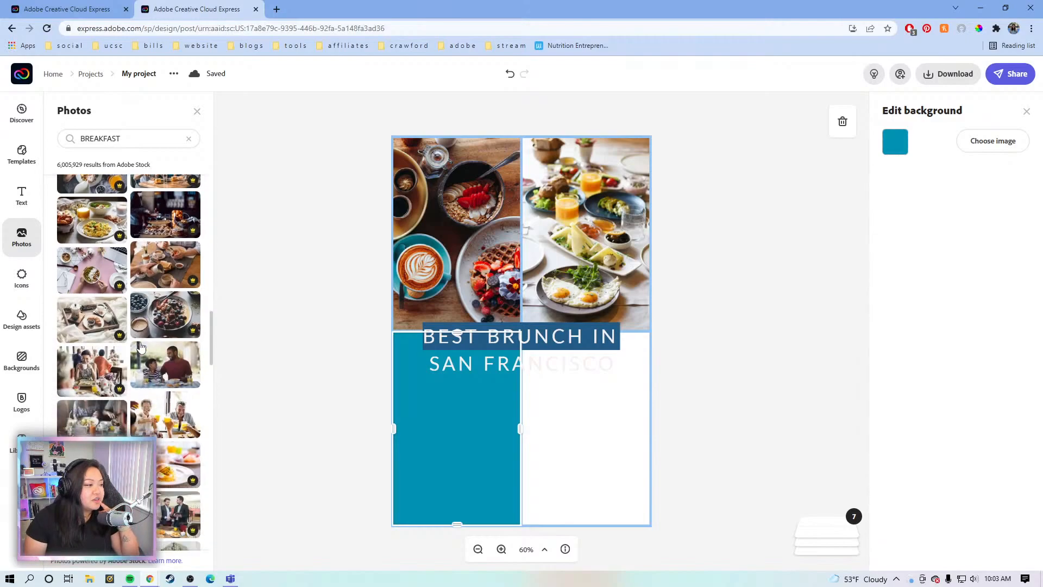
scroll(140, 345, down, 1)
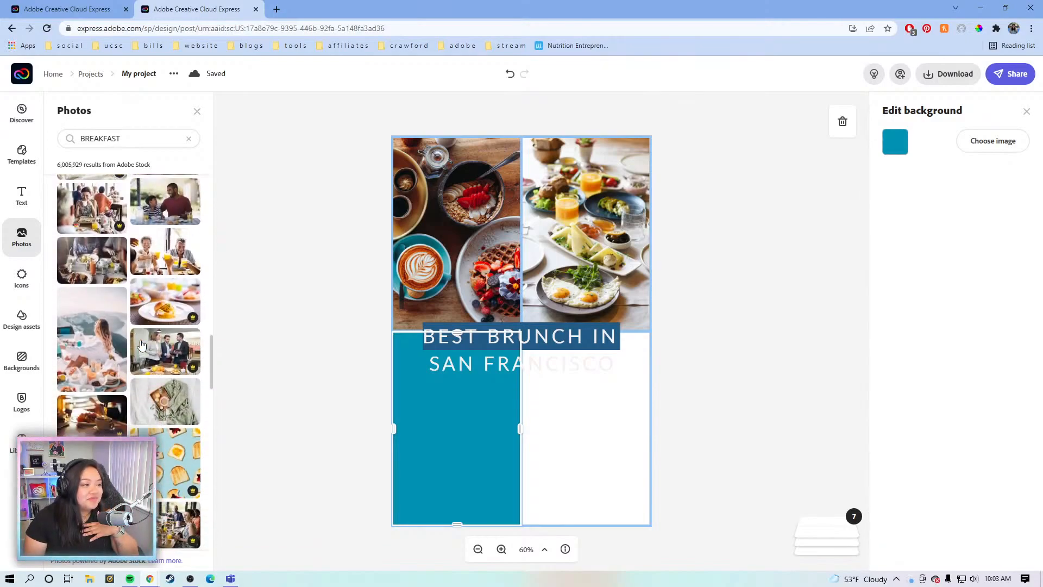
scroll(139, 325, down, 1)
scroll(139, 324, down, 1)
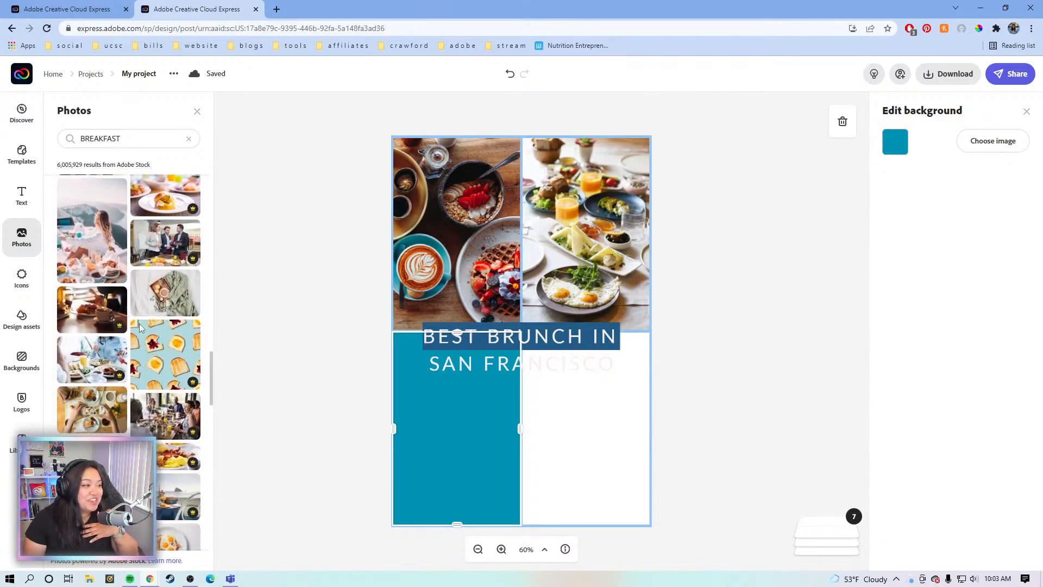
scroll(147, 329, down, 2)
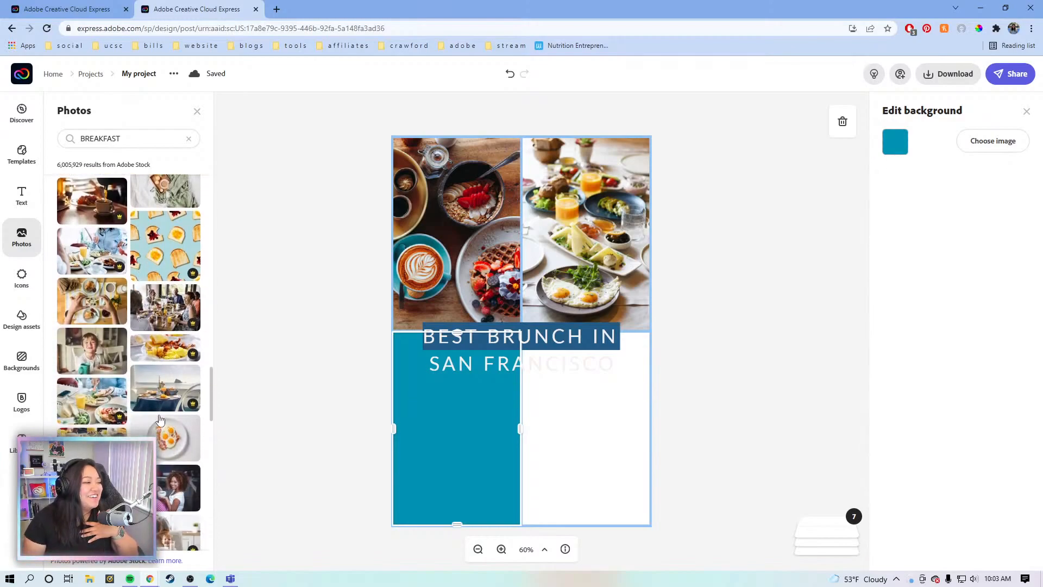
scroll(160, 413, down, 2)
scroll(151, 404, up, 1)
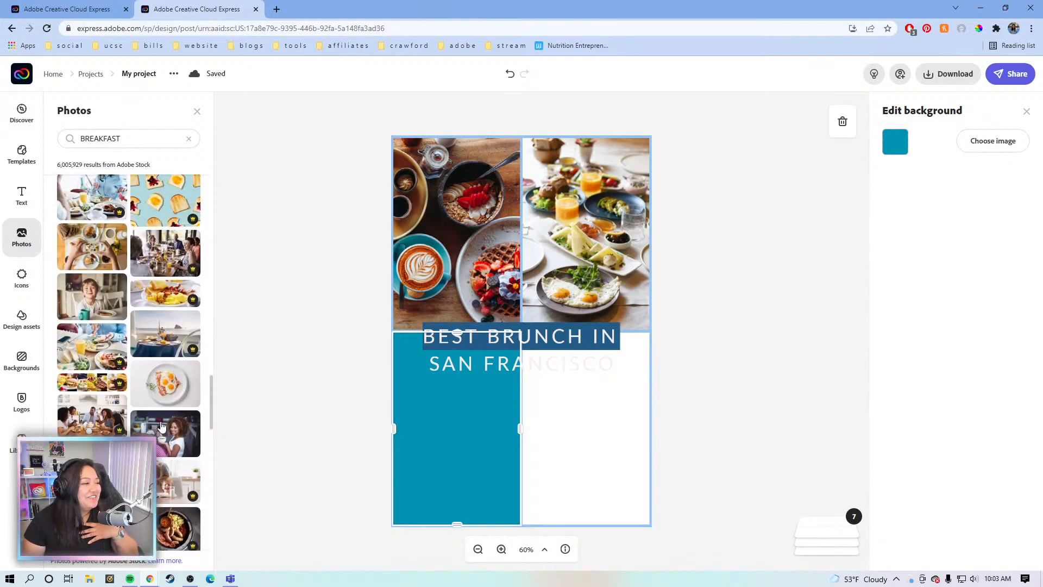
scroll(131, 412, up, 2)
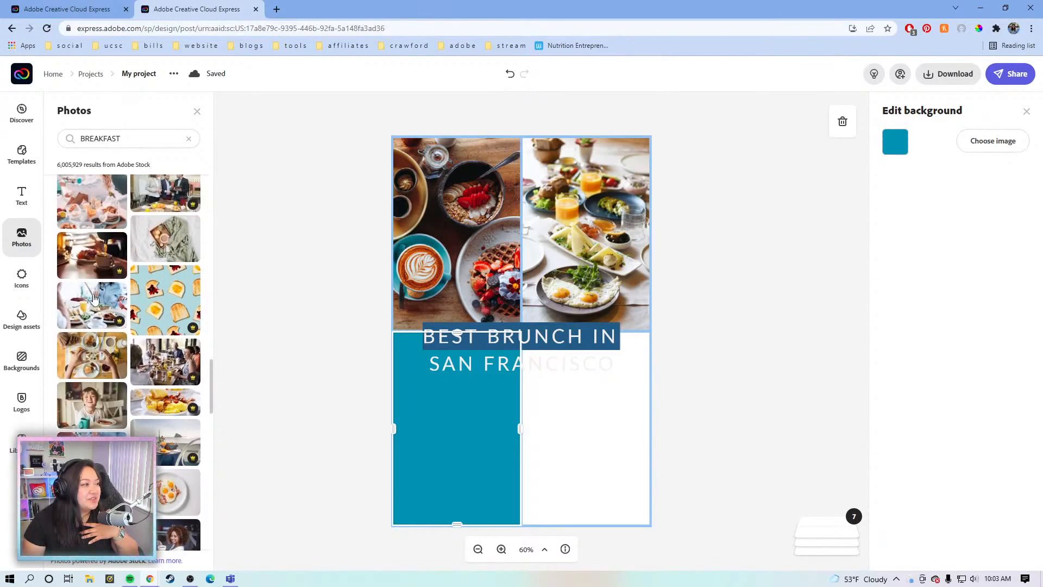
click(94, 299)
drag(513, 433, 482, 438)
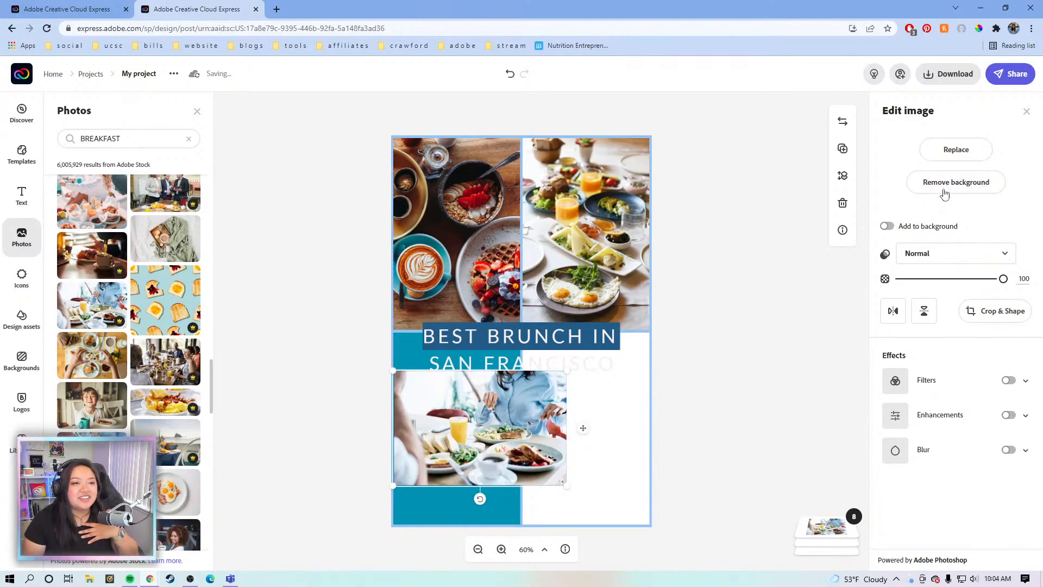
click(888, 227)
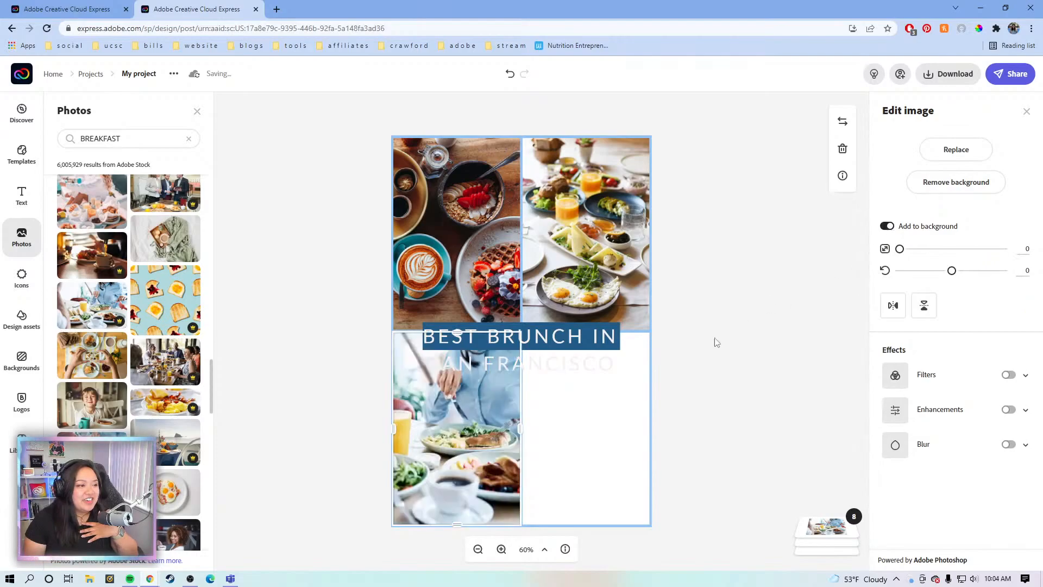
Swap the blue-shirt breakfast photo with the white cell and back, shifting its framing to show the full glass of orange juice
drag(558, 436, 469, 433)
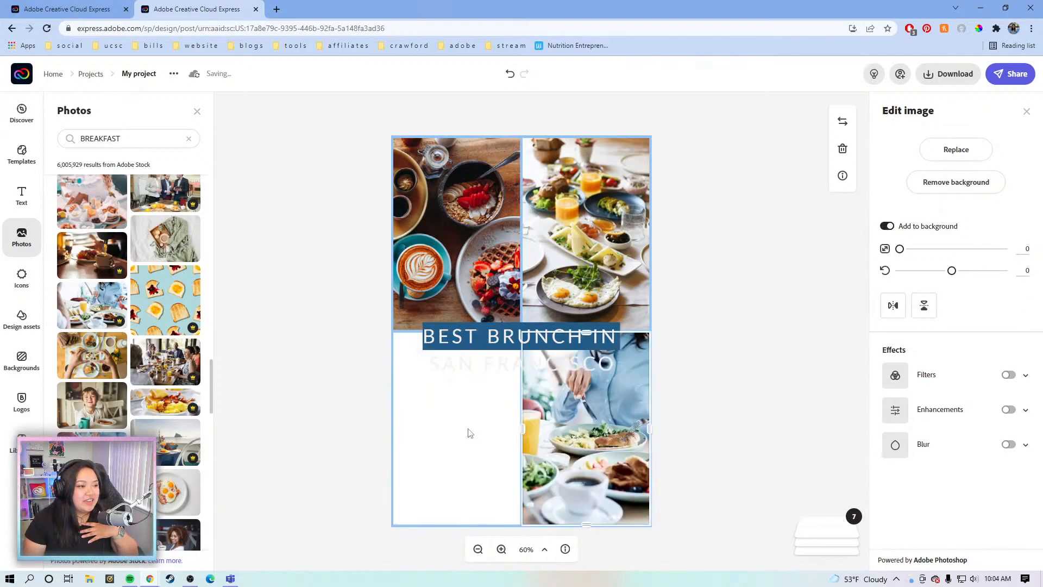
click(468, 433)
click(588, 429)
mouse_move(593, 430)
mouse_down()
mouse_move(604, 428)
mouse_move(576, 421)
mouse_move(598, 421)
mouse_up()
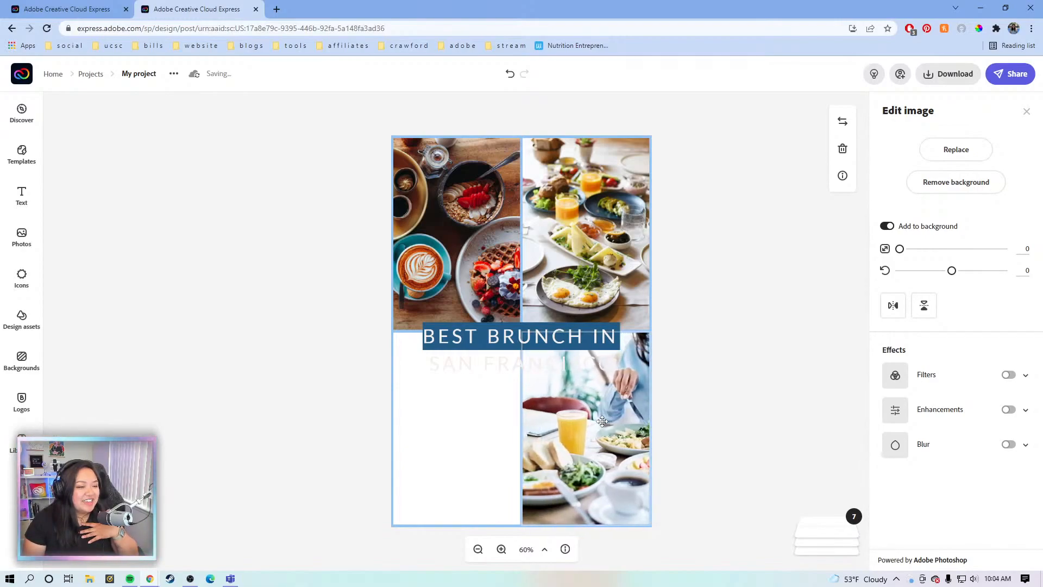
drag(452, 419, 490, 442)
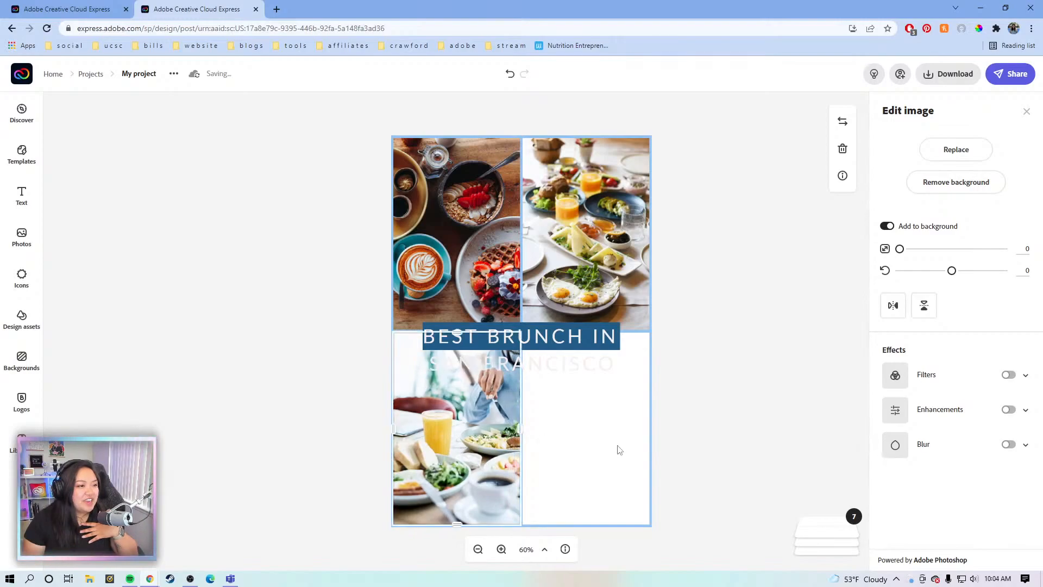
Insert the overhead photo of toasts, fruit and eggs on dark wood as the white cell's background and shift its framing towards the avocado and eggs
click(618, 450)
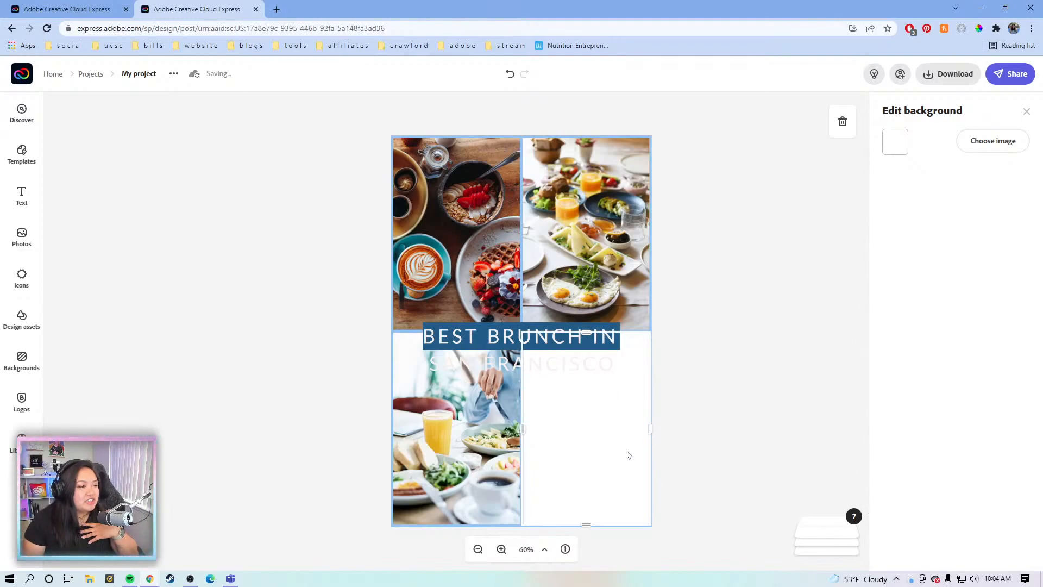
click(34, 234)
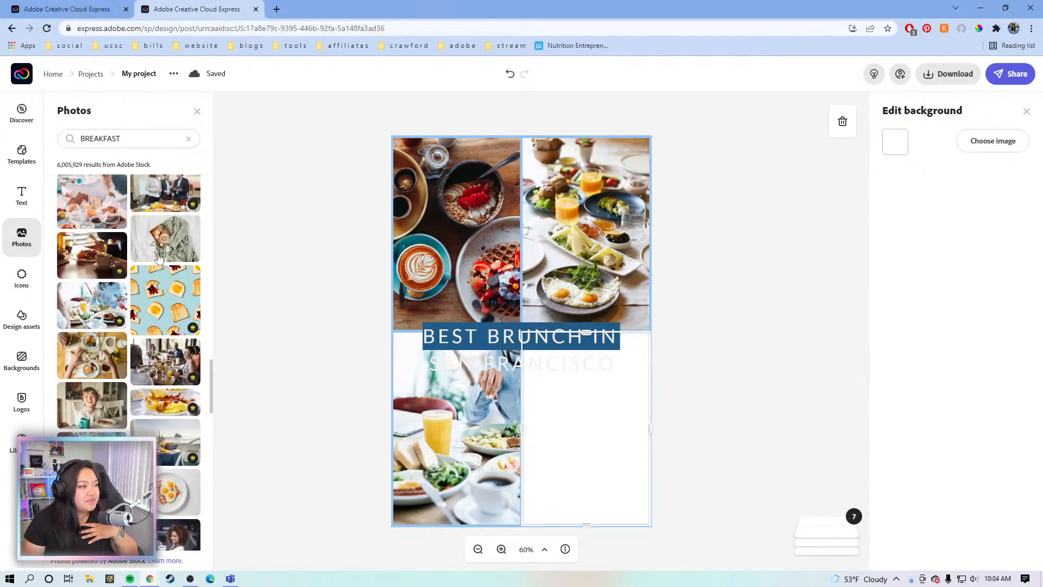
scroll(157, 288, down, 5)
scroll(158, 288, down, 6)
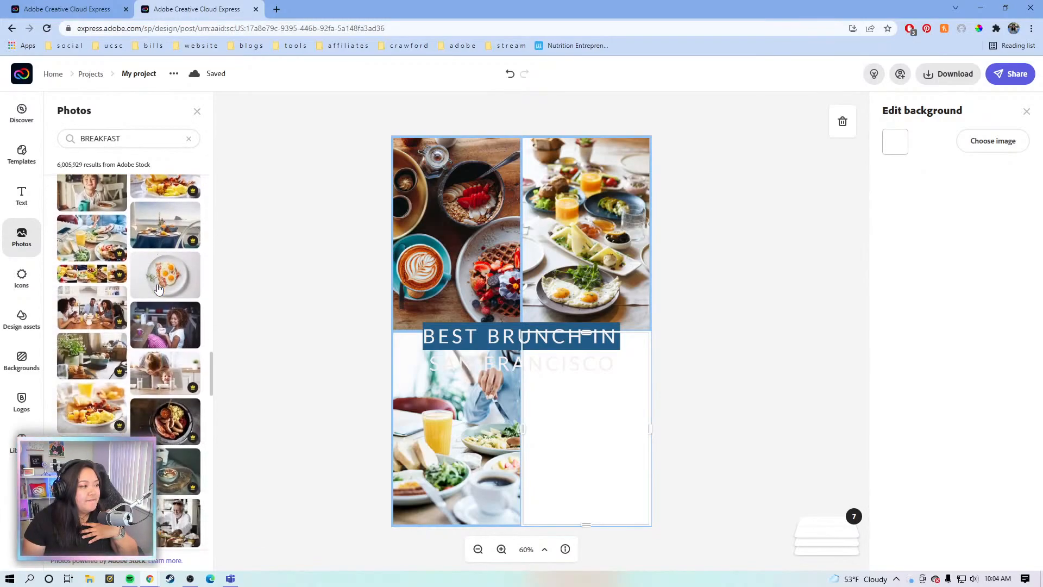
scroll(158, 288, down, 5)
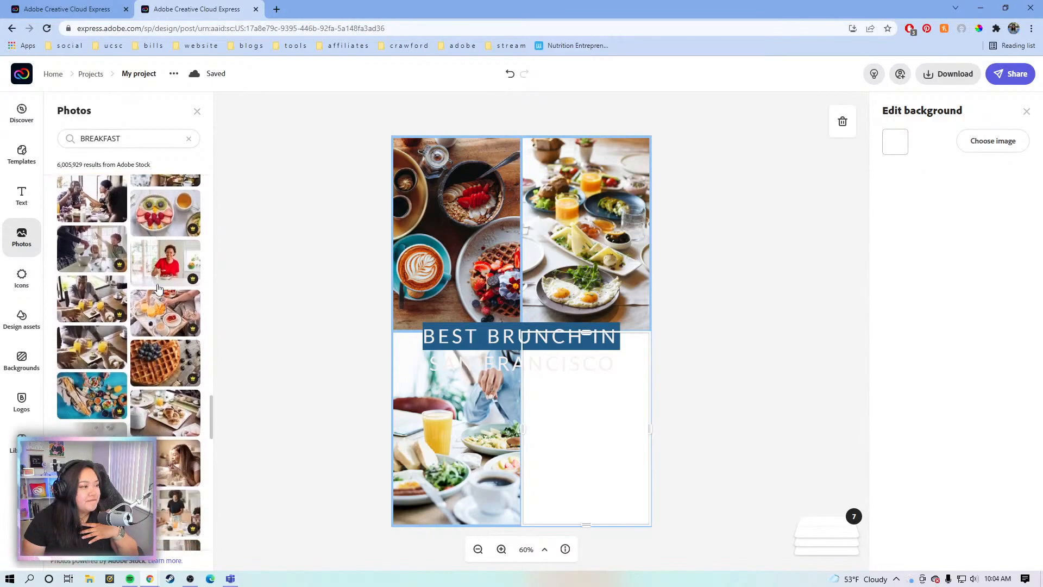
scroll(157, 288, down, 1)
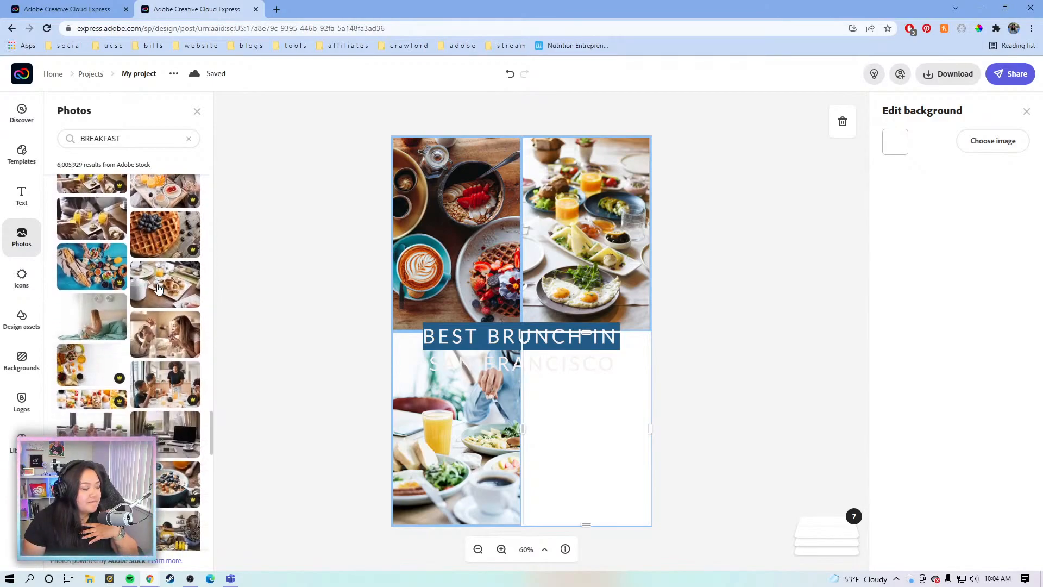
scroll(177, 308, down, 4)
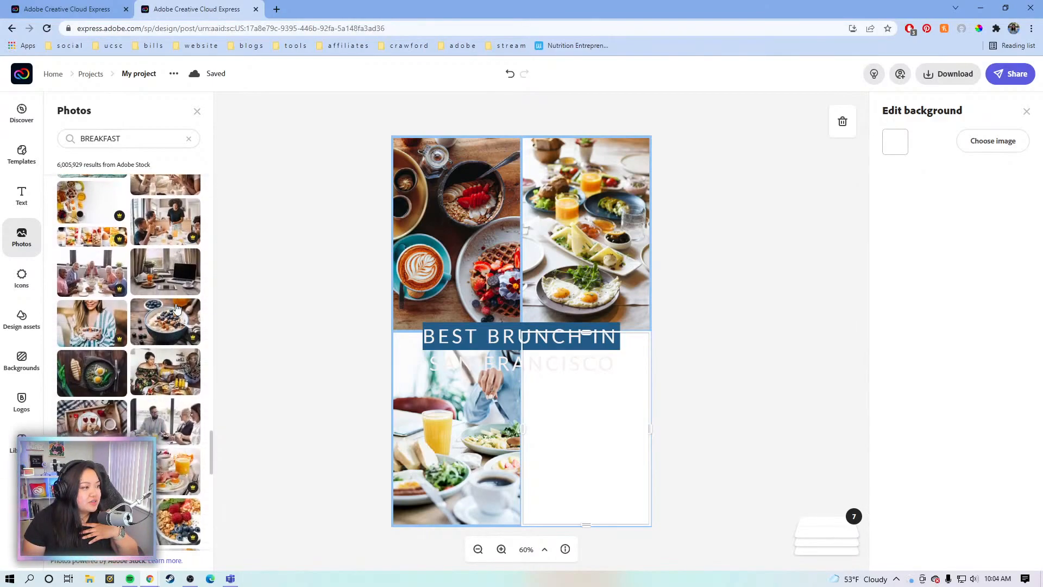
scroll(177, 314, down, 2)
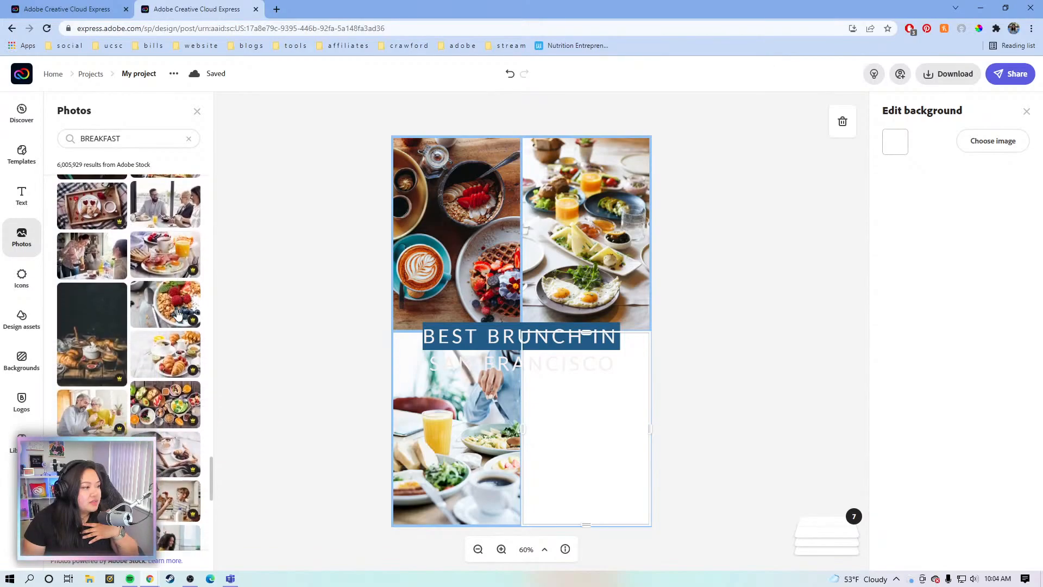
click(154, 411)
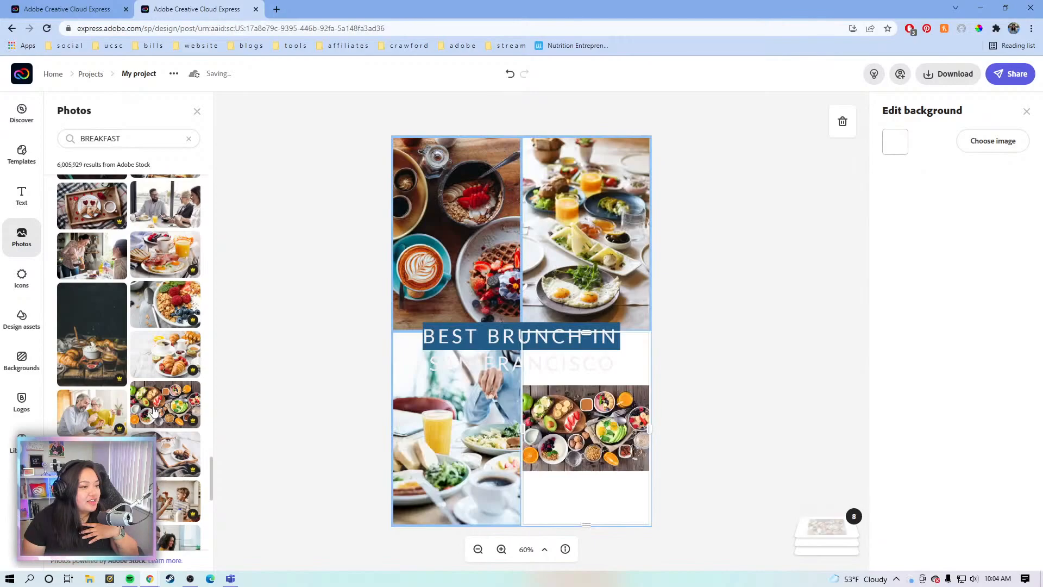
click(603, 434)
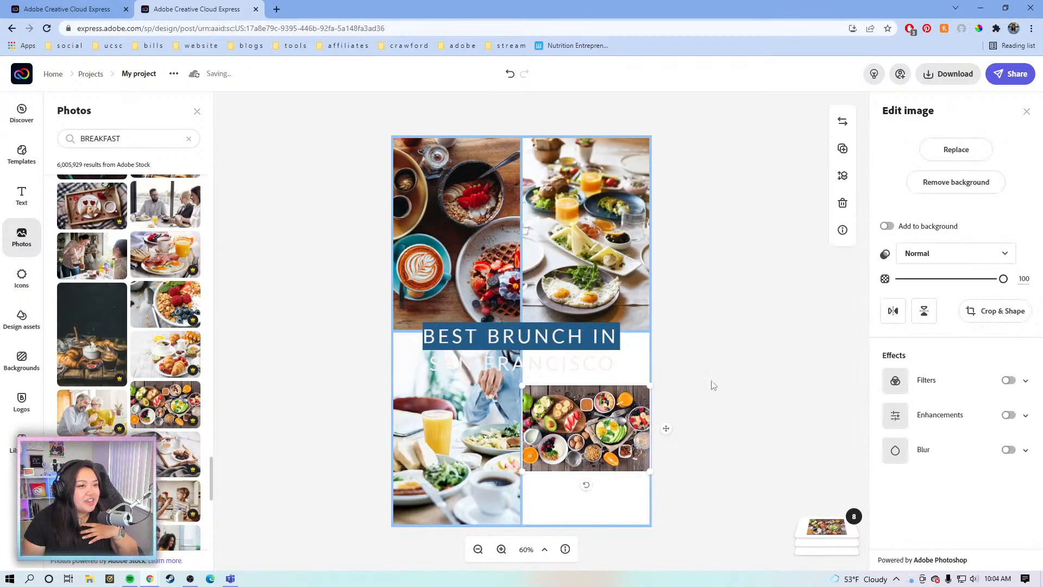
click(894, 228)
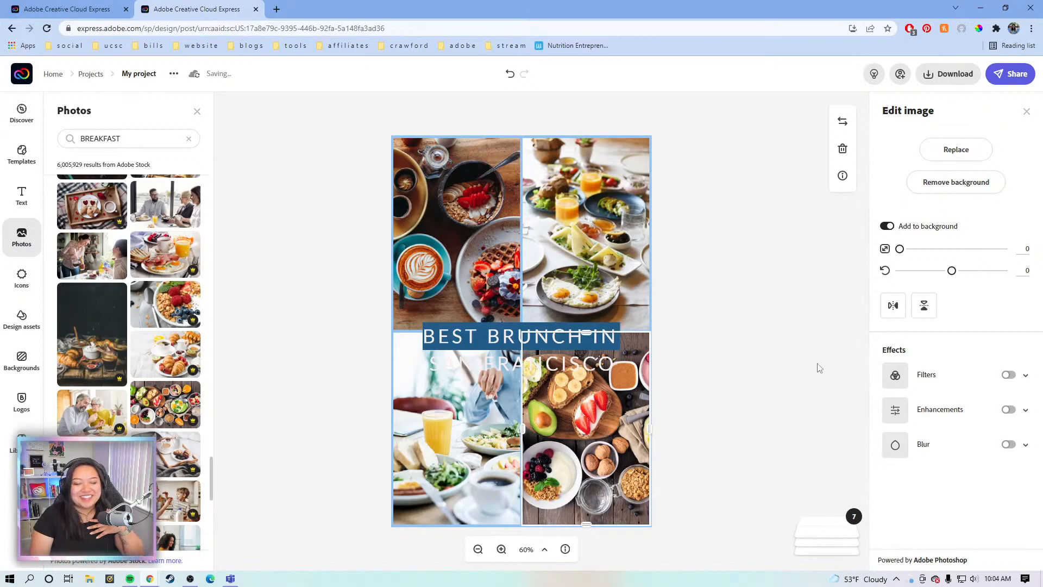
mouse_move(608, 453)
mouse_down()
mouse_move(578, 443)
mouse_move(617, 439)
mouse_move(594, 445)
mouse_up()
click(744, 420)
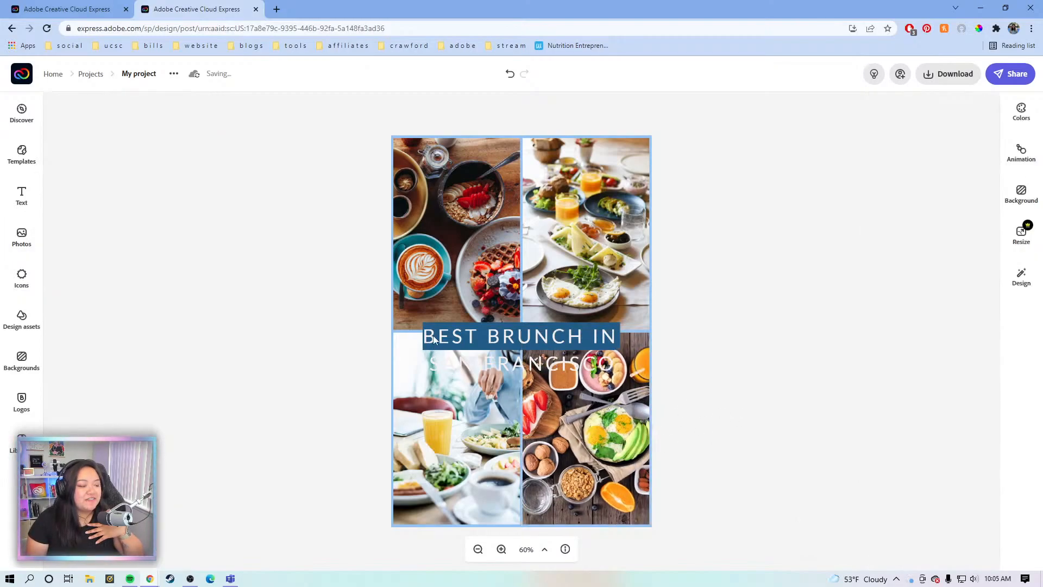
Move the "BEST BRUNCH IN" text up slightly so it sits just above the collage's horizontal divider
click(459, 323)
mouse_move(481, 323)
mouse_down()
mouse_move(484, 305)
mouse_move(481, 329)
mouse_up()
click(476, 341)
Shrink the "SAN FRANCISCO" text slightly to a font size of 52.4
click(482, 366)
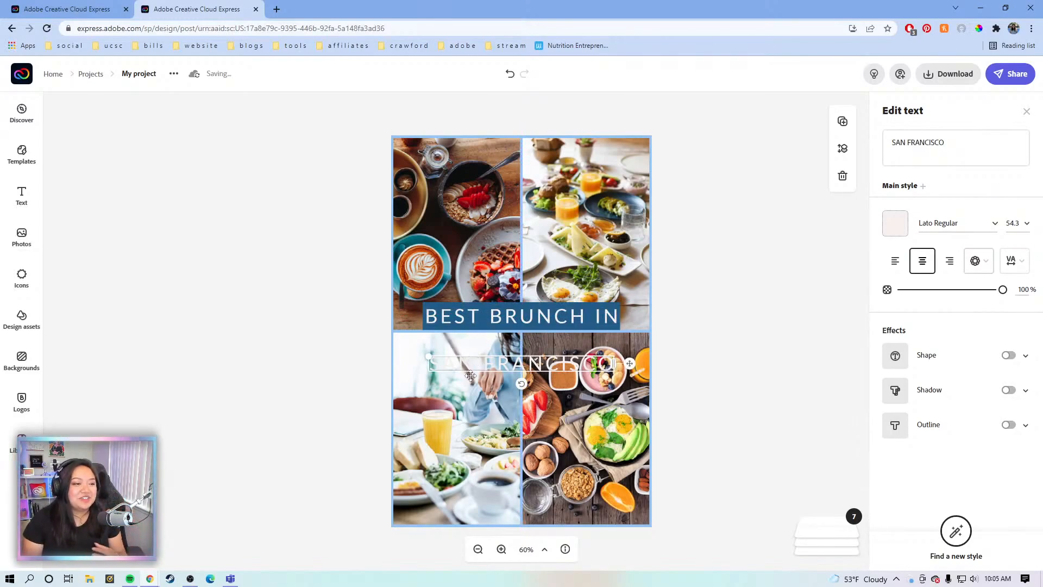
mouse_move(429, 359)
mouse_down()
mouse_move(456, 359)
mouse_move(431, 357)
mouse_up()
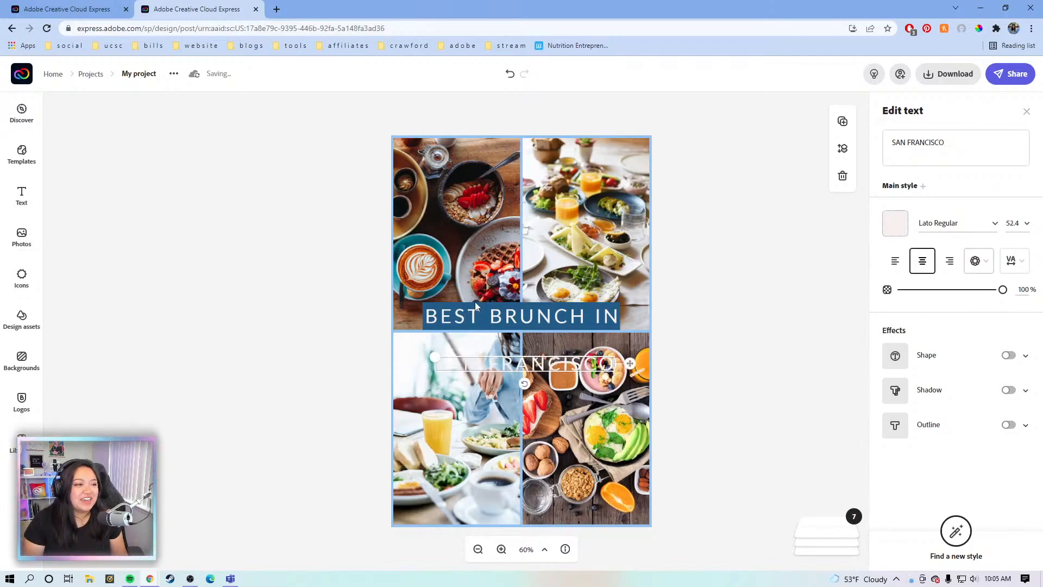
click(479, 308)
click(490, 370)
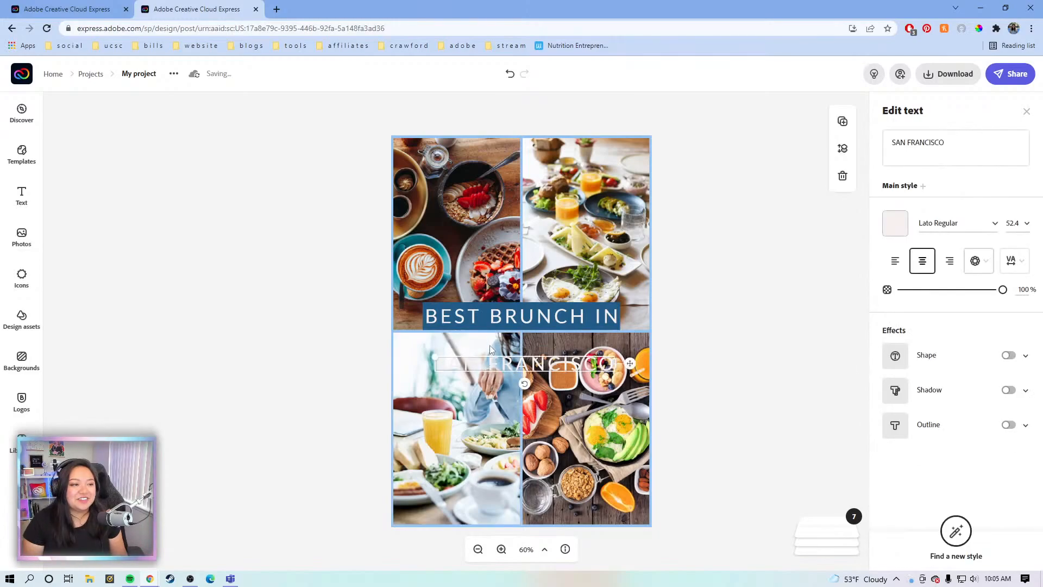
click(485, 299)
click(553, 306)
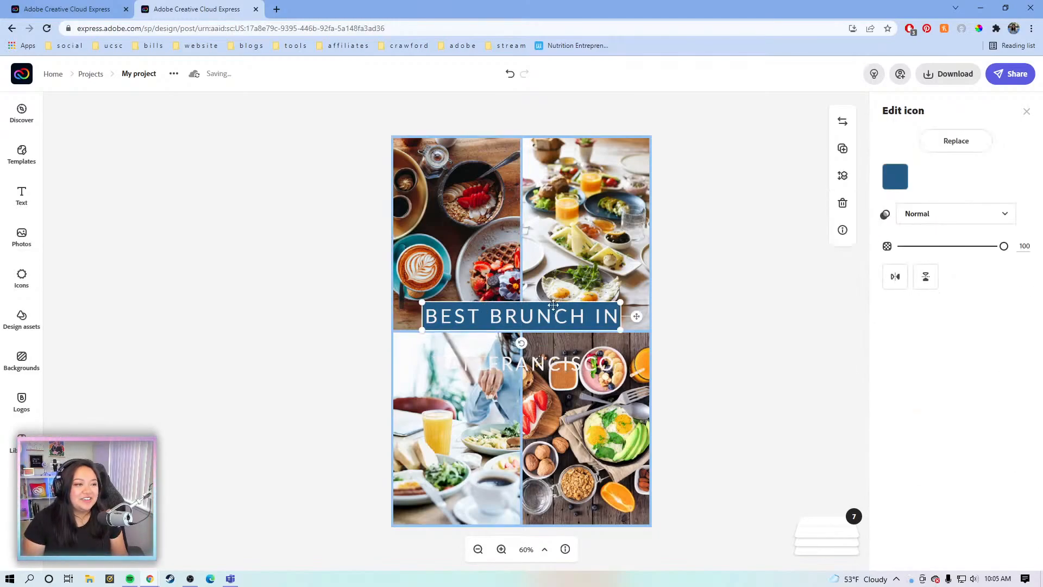
click(481, 246)
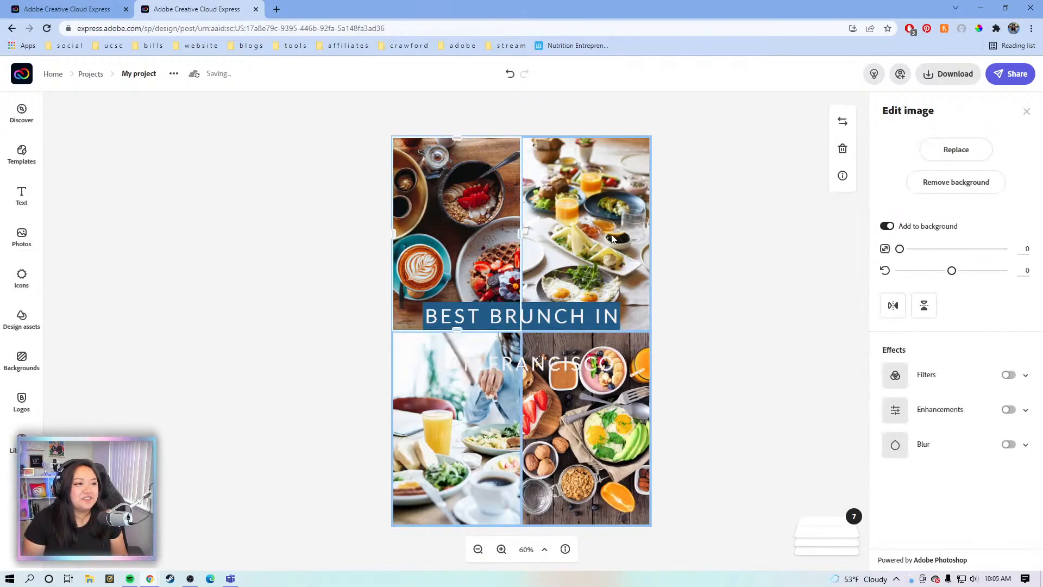
click(553, 309)
click(550, 320)
Move the "SAN FRANCISCO" text up and centre it horizontally just below the blue "BEST BRUNCH IN" bar
click(553, 368)
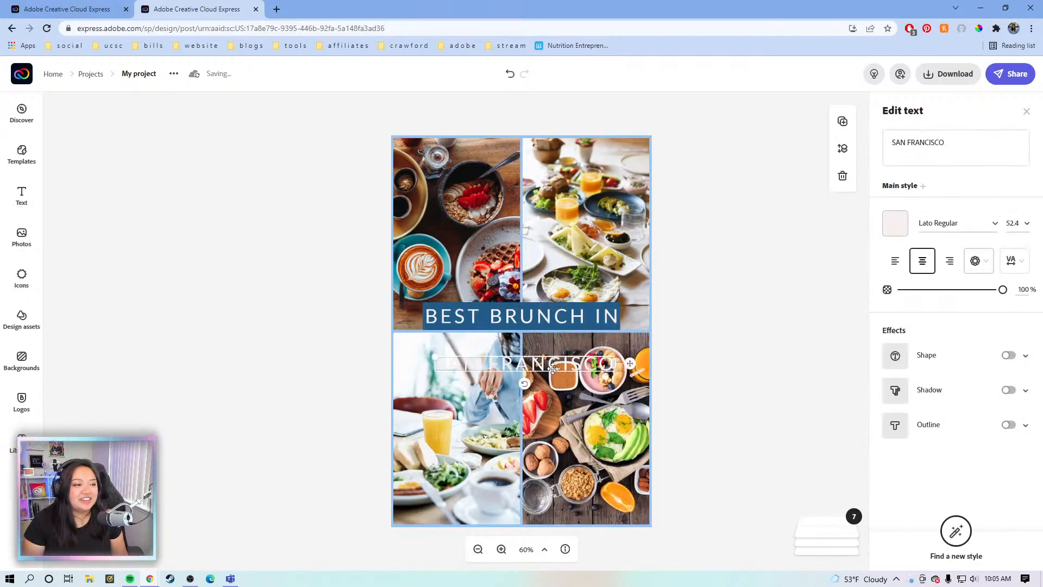
mouse_move(553, 369)
mouse_down()
mouse_move(552, 351)
mouse_move(553, 360)
mouse_up()
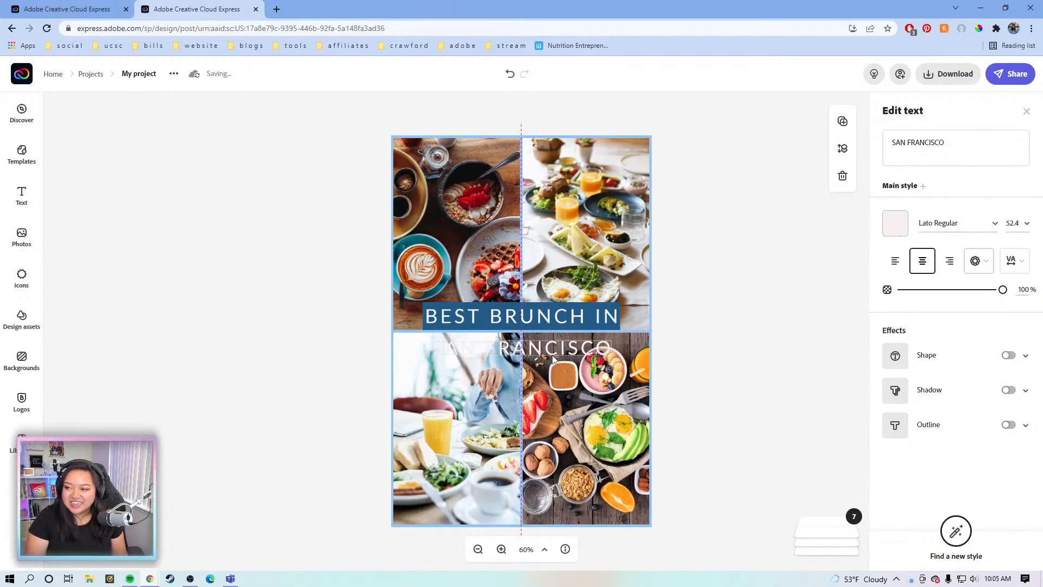
drag(553, 359, 554, 358)
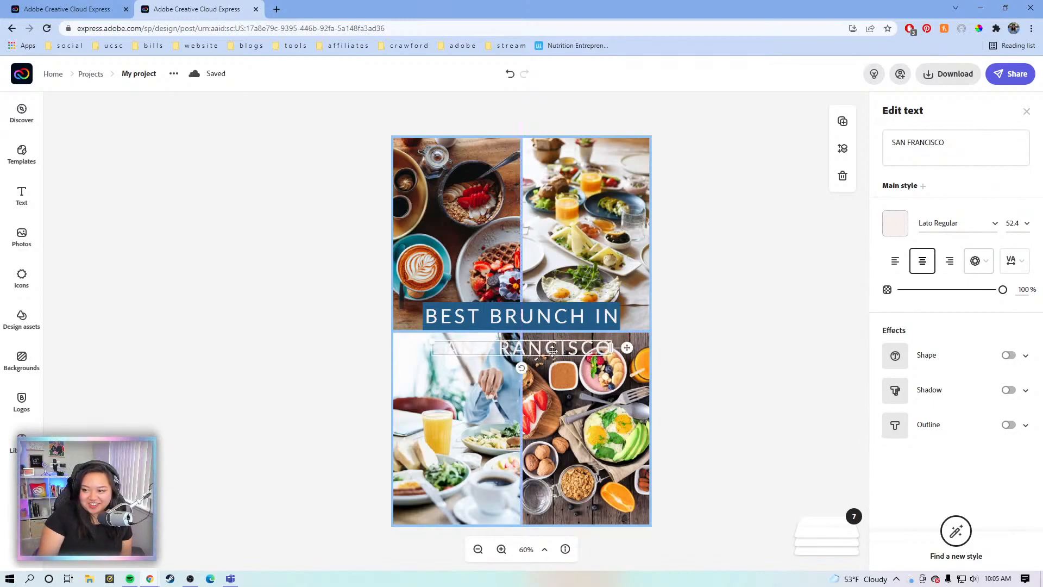
Replace the all-caps "SAN FRANCISCO" text with "San Franciso" in mixed case
click(947, 144)
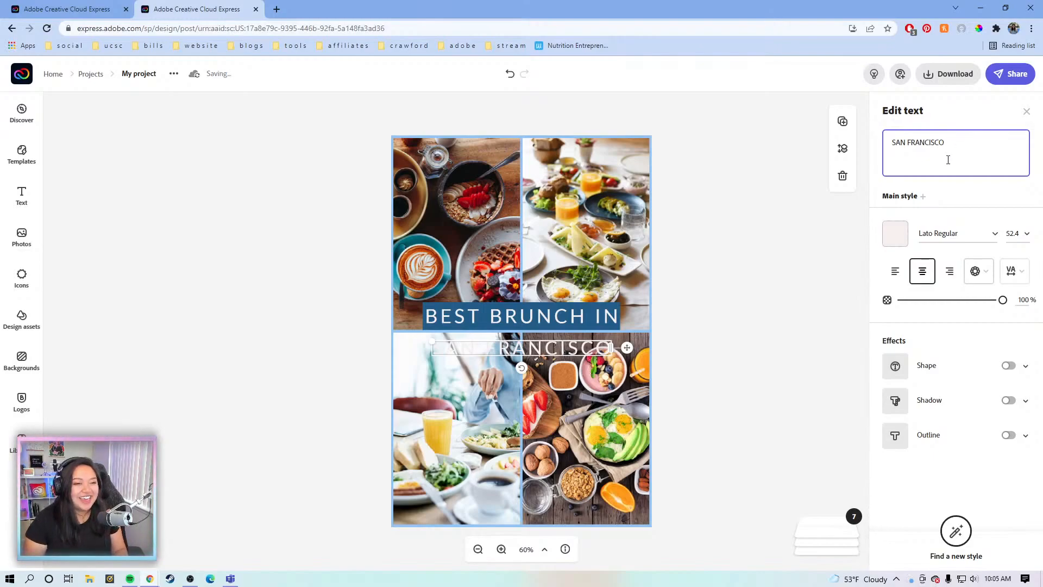
drag(963, 143, 884, 139)
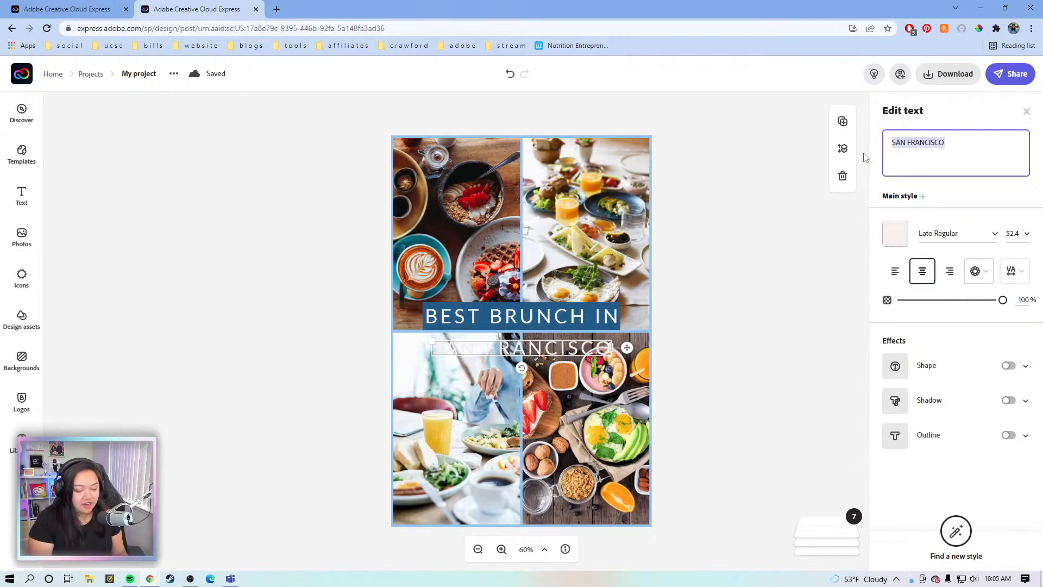
text(S)
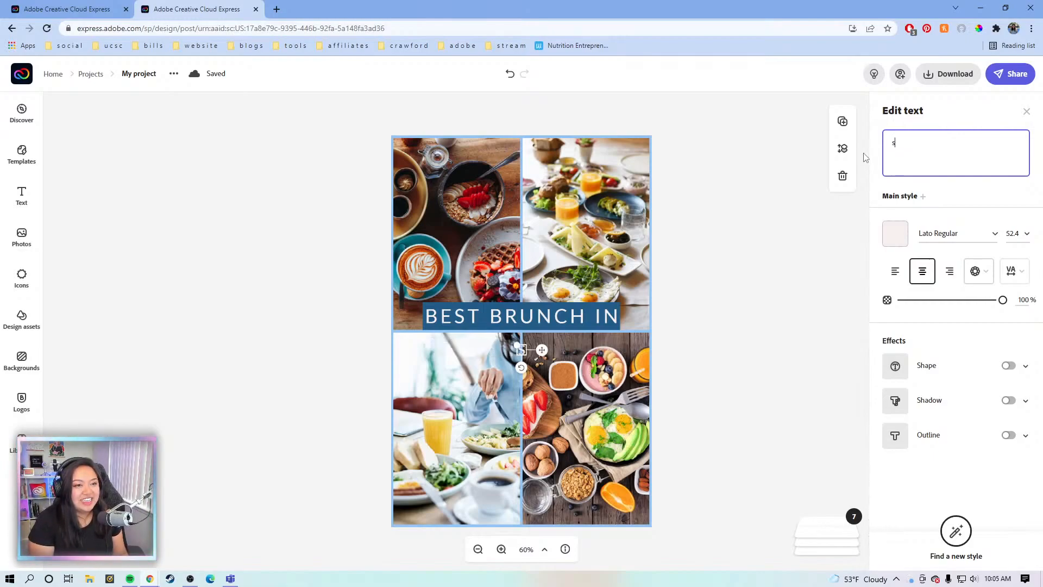
text(an )
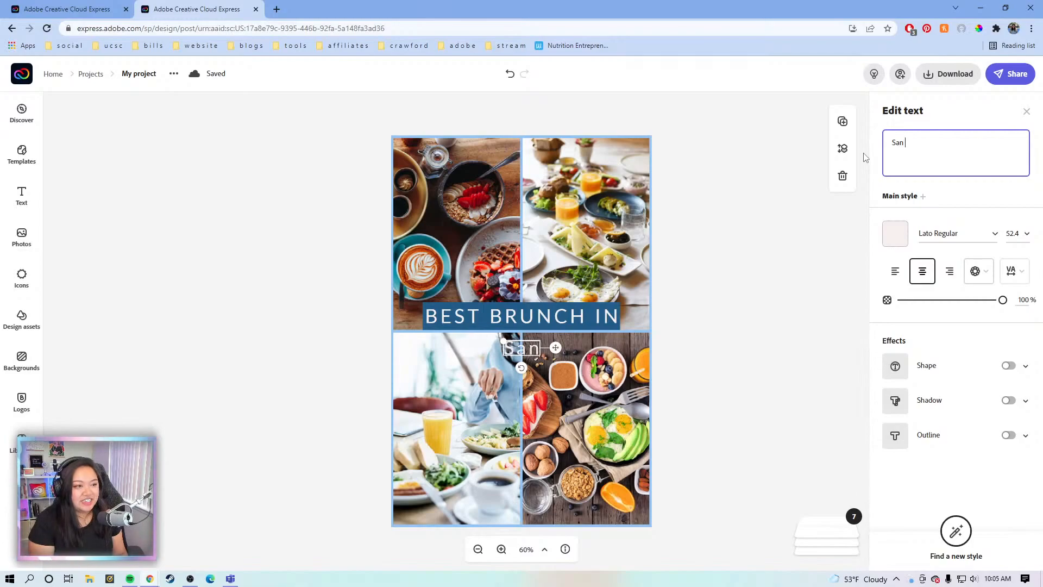
text(Fra)
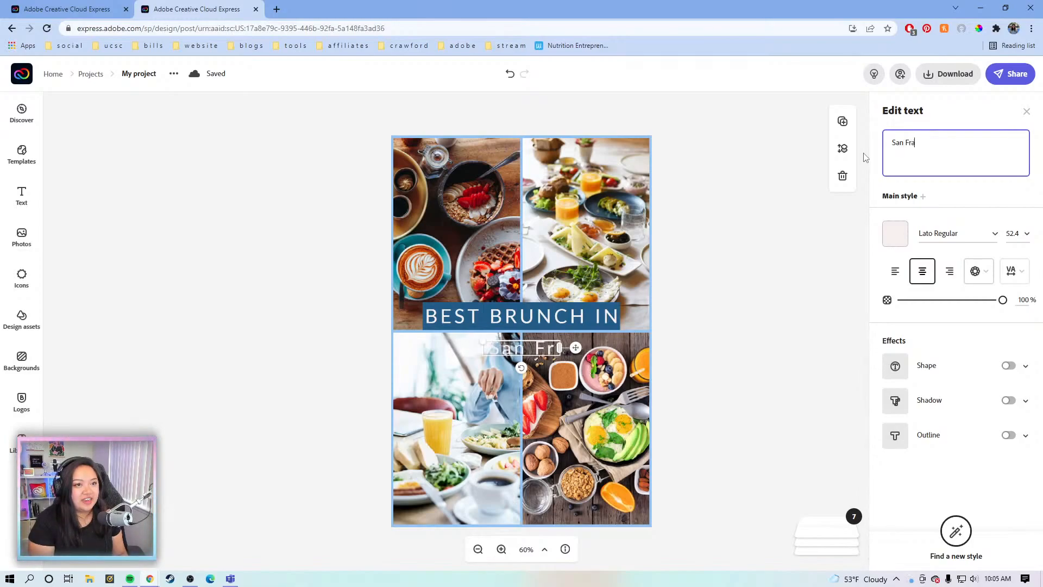
text(nciso)
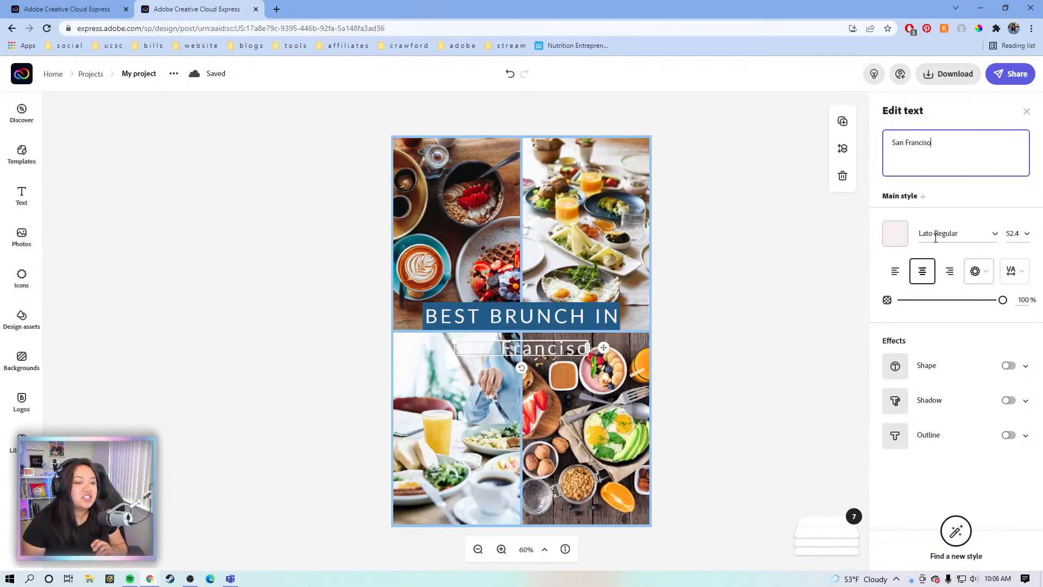
Change the font of the "San Franciso" text to Bello Script Pro Regular
click(977, 238)
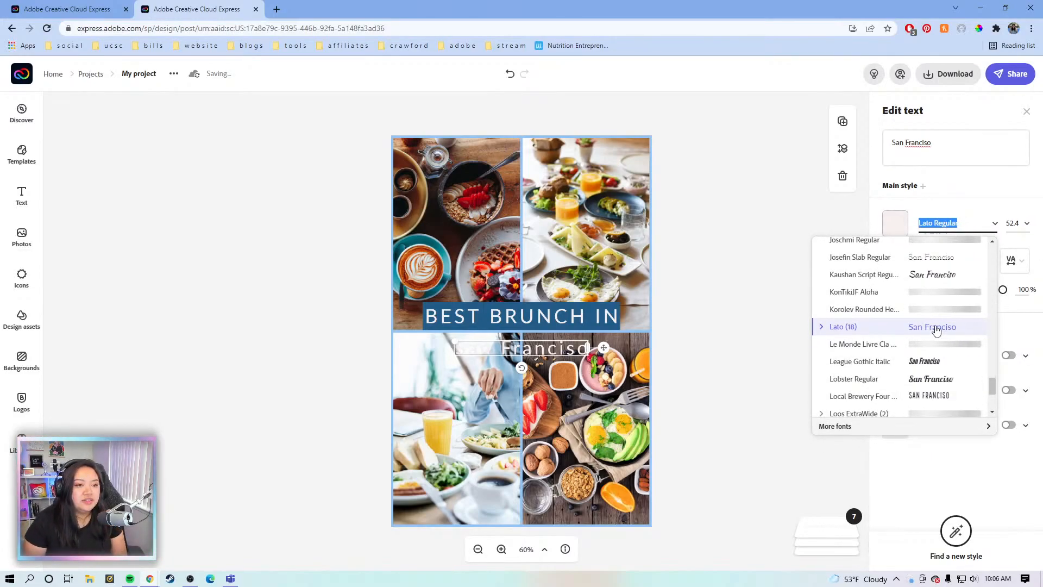
scroll(933, 328, down, 1)
scroll(937, 357, down, 2)
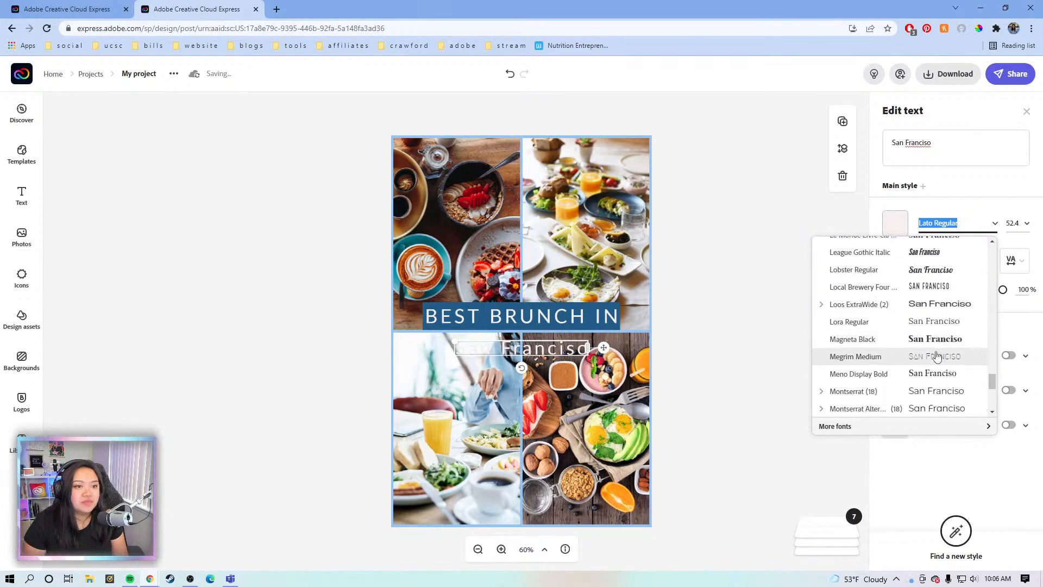
scroll(938, 357, up, 3)
scroll(938, 357, up, 6)
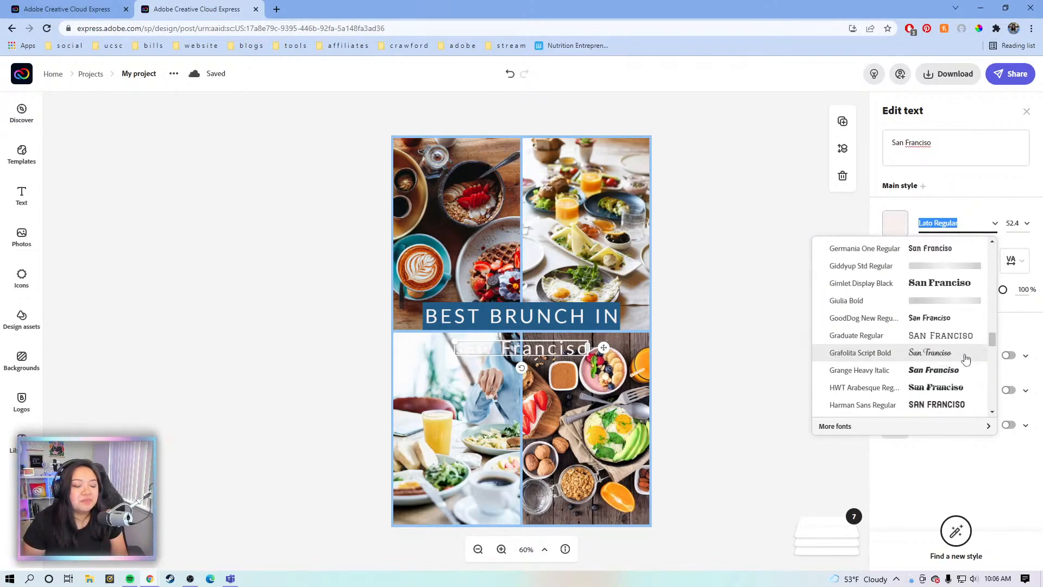
scroll(965, 359, up, 1)
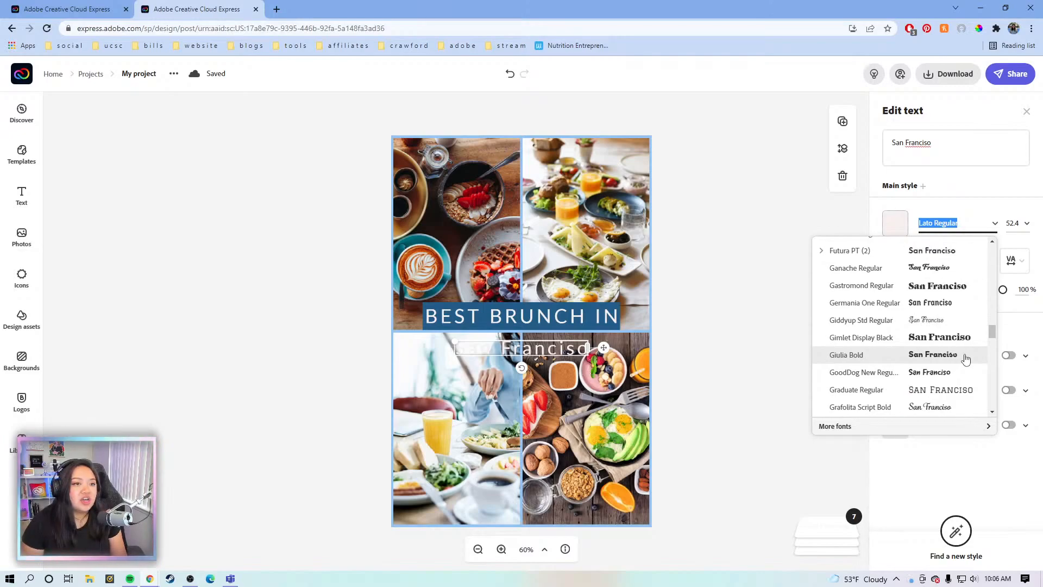
scroll(966, 359, up, 1)
scroll(966, 359, up, 4)
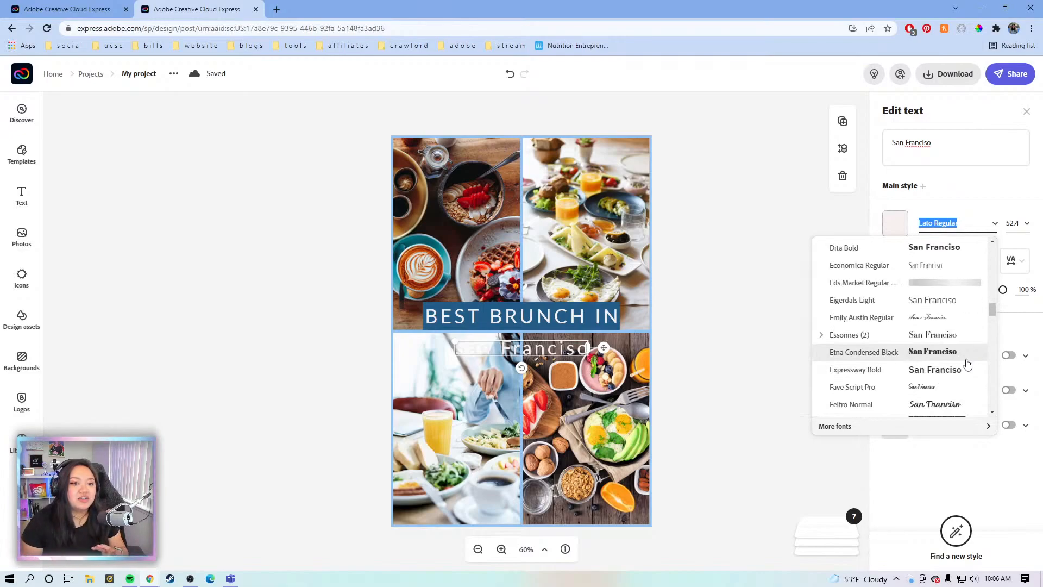
scroll(966, 361, up, 1)
scroll(967, 364, up, 3)
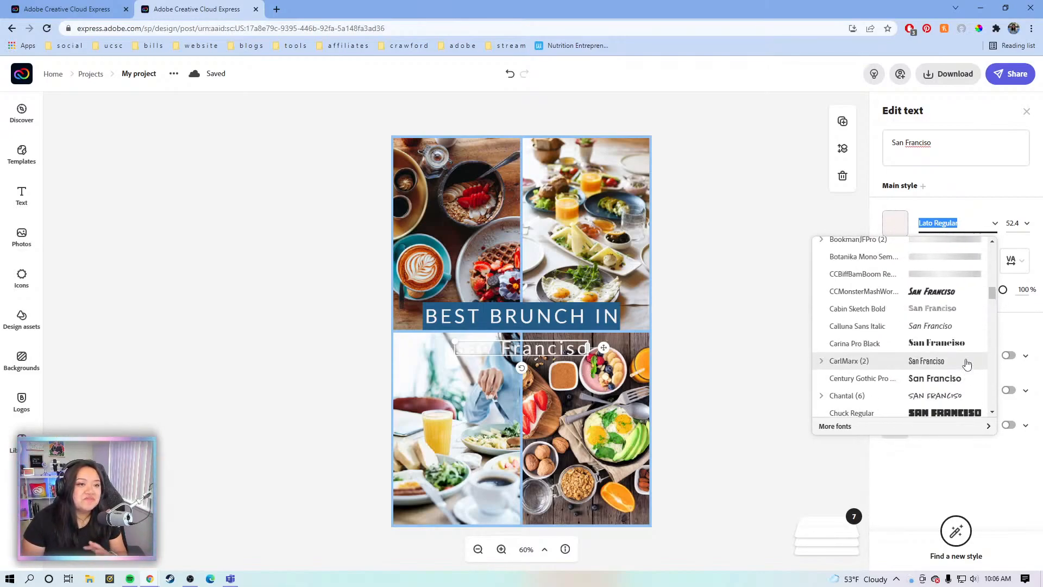
scroll(967, 364, up, 2)
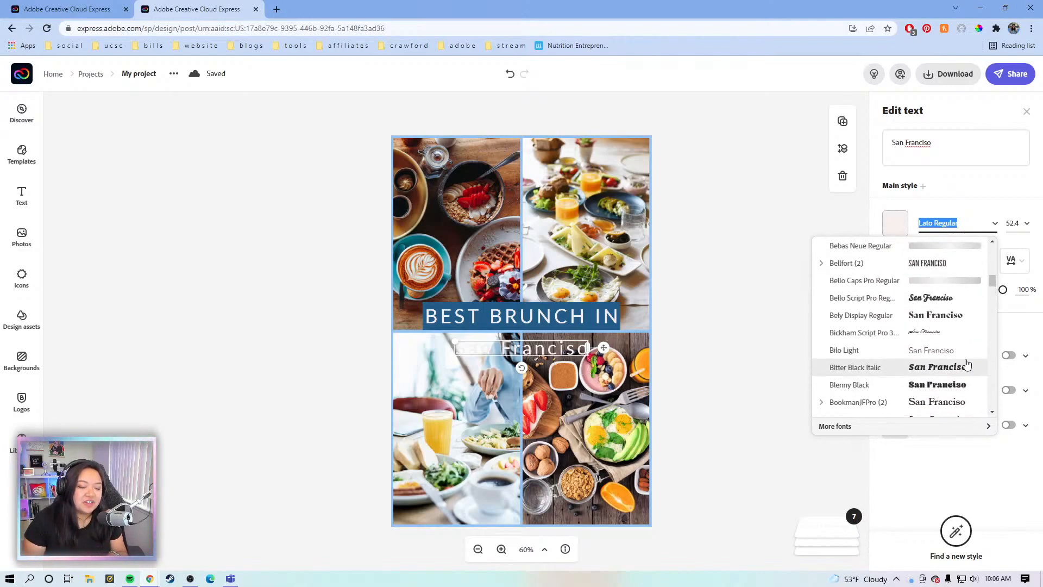
scroll(963, 337, up, 1)
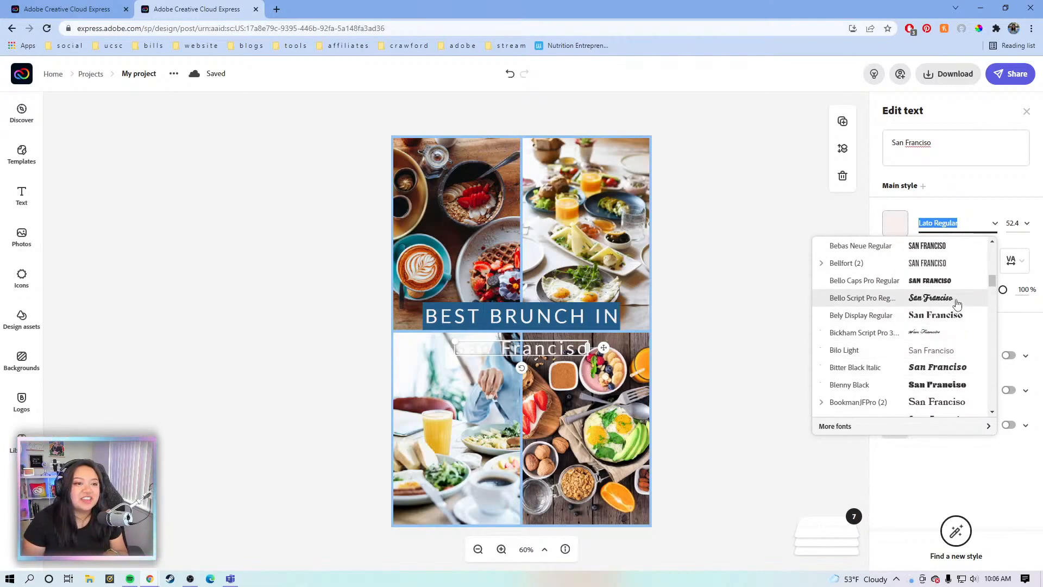
click(967, 301)
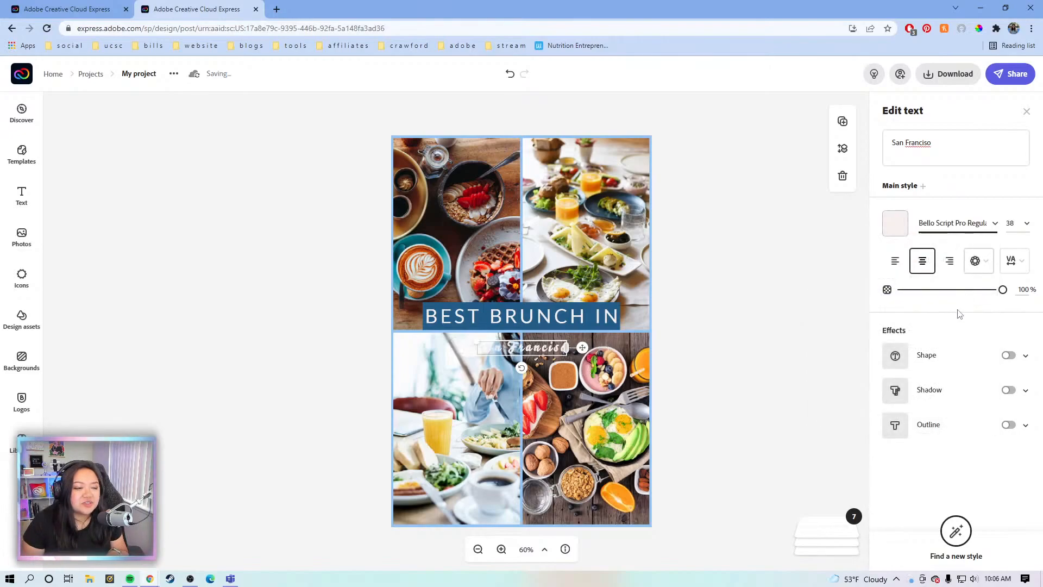
Enlarge the "San Franciso" text to a font size of 83.4, matching the blue bar's width and lying directly beneath it
drag(476, 340, 397, 320)
drag(529, 344, 559, 363)
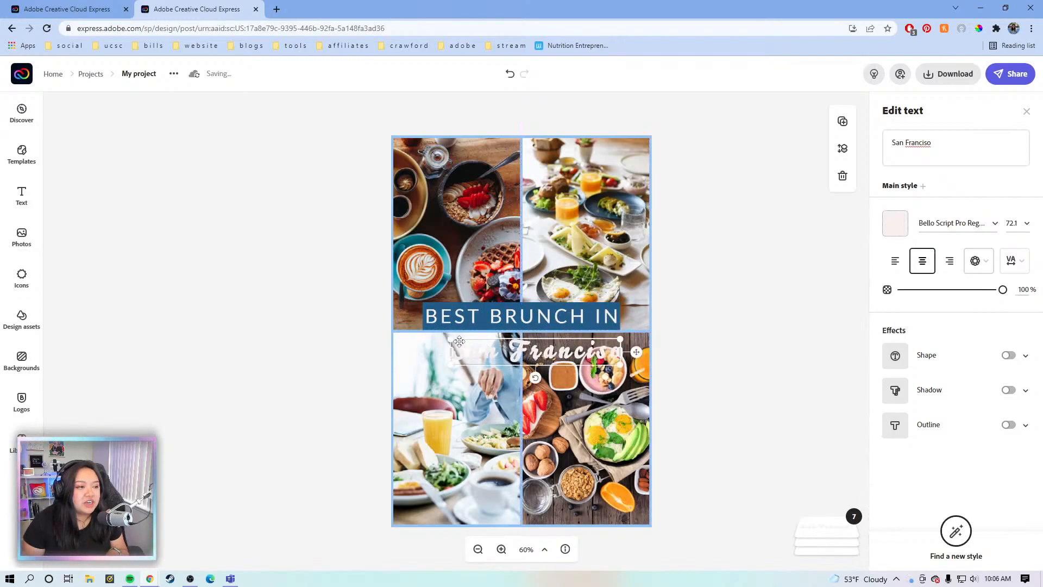
drag(451, 339, 424, 334)
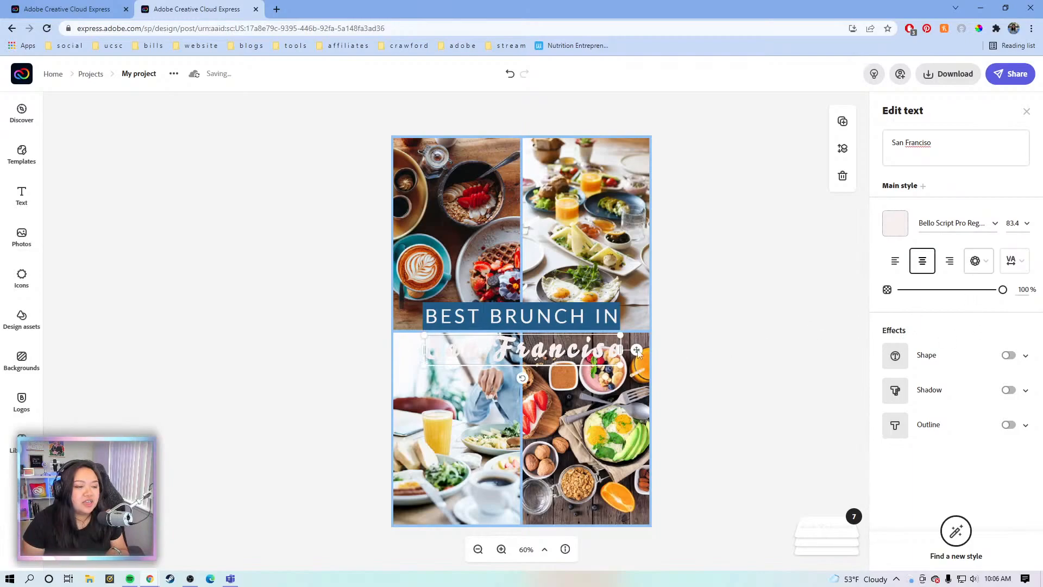
Reduce the letter spacing of the "San Franciso" text to 1 and colour it palette yellow #FFCA3D
click(1015, 262)
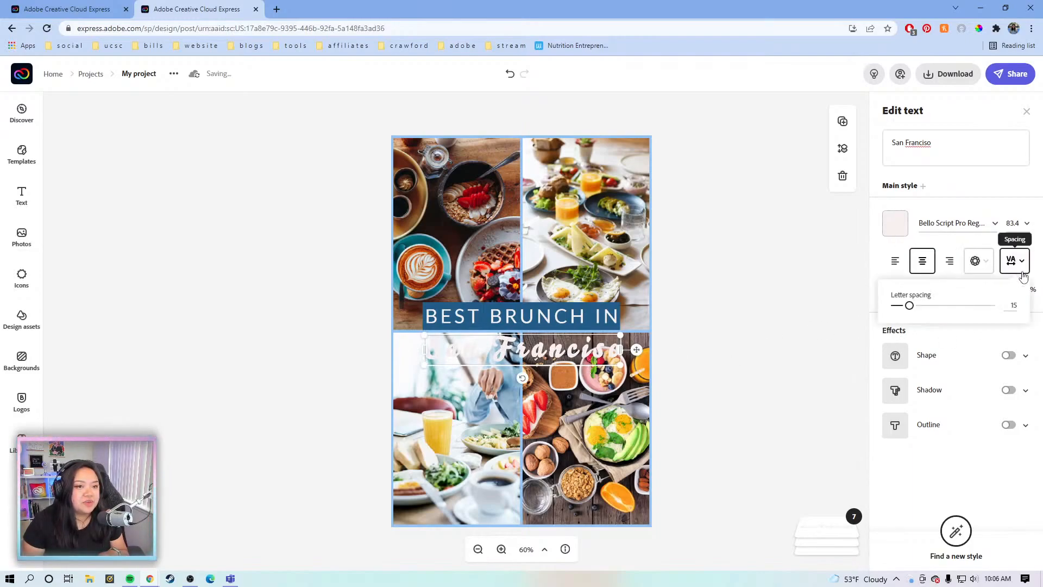
drag(910, 306, 896, 307)
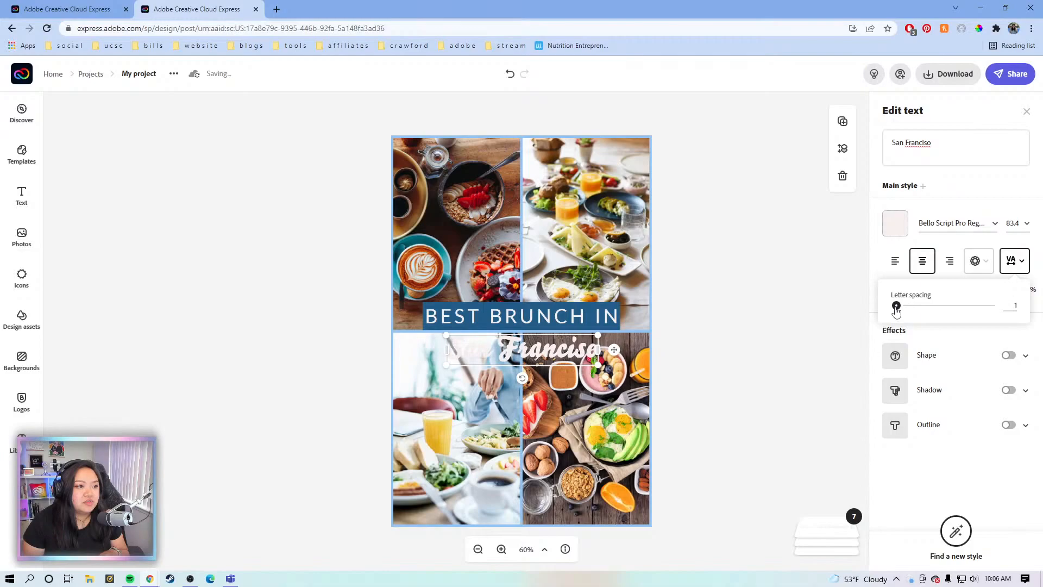
click(896, 223)
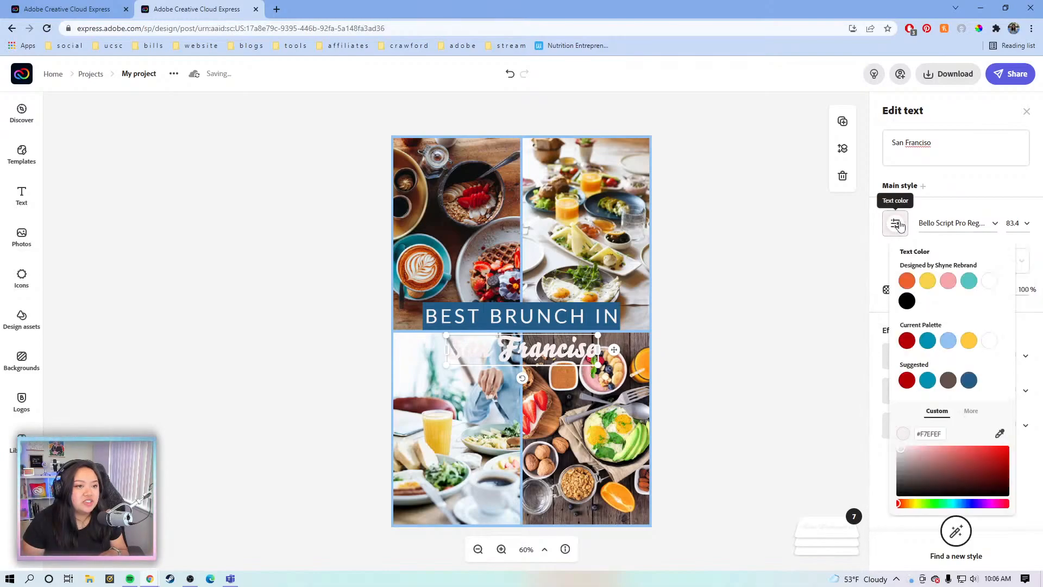
click(968, 341)
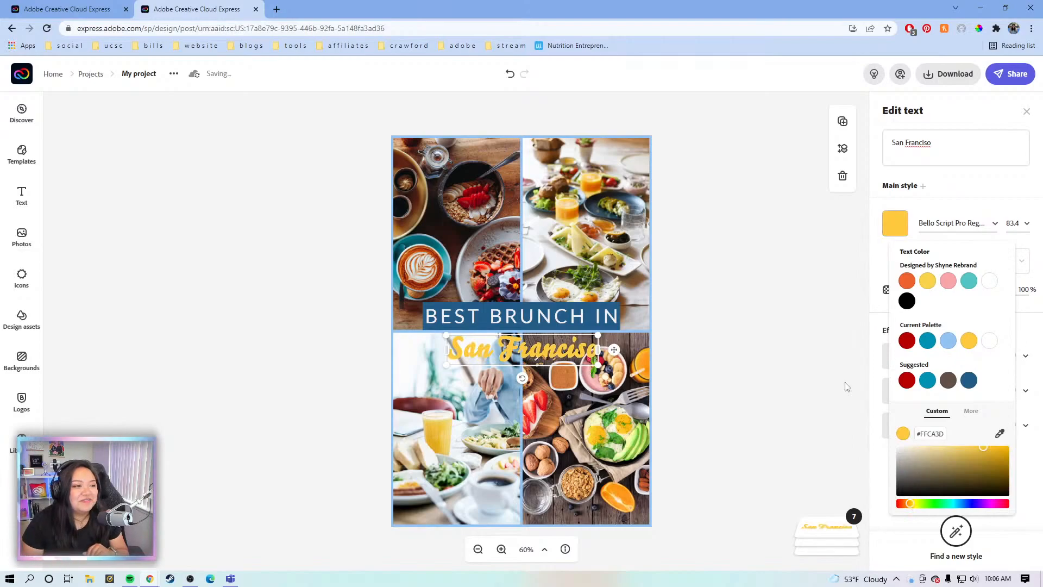
Enlarge the yellow "San Franciso" text to a font size of 119.1 and place it overlapping the blue bar's lower edge
drag(599, 336, 657, 323)
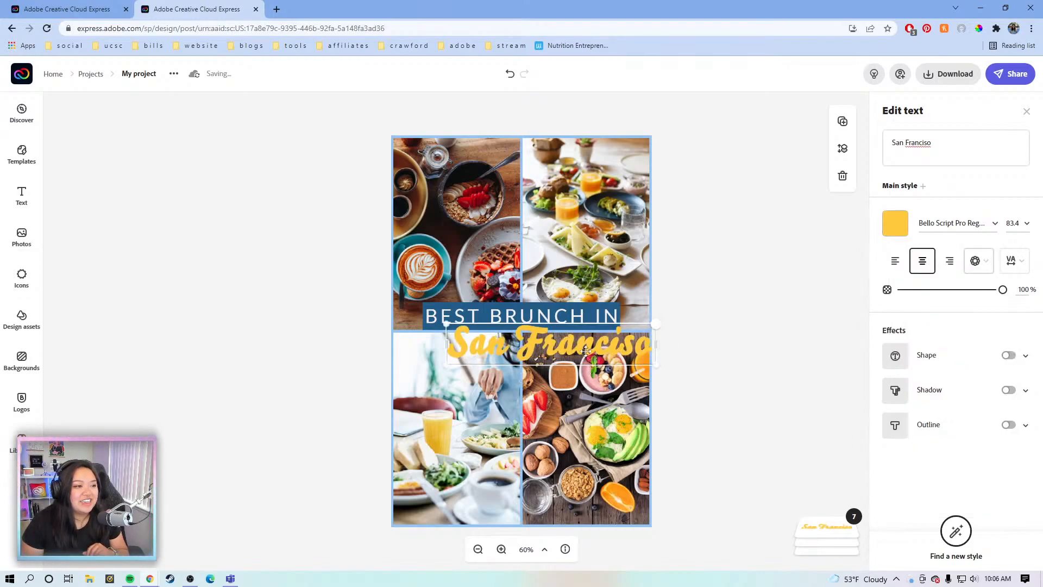
drag(583, 358, 544, 376)
mouse_move(619, 344)
mouse_down()
mouse_move(631, 331)
mouse_move(625, 342)
mouse_up()
drag(566, 375, 574, 363)
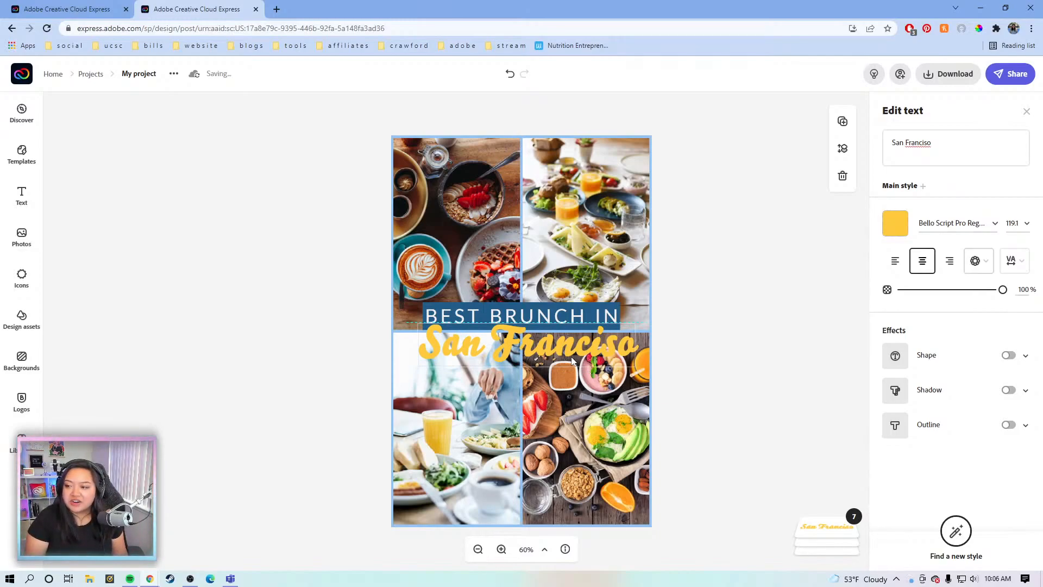
drag(571, 360, 571, 356)
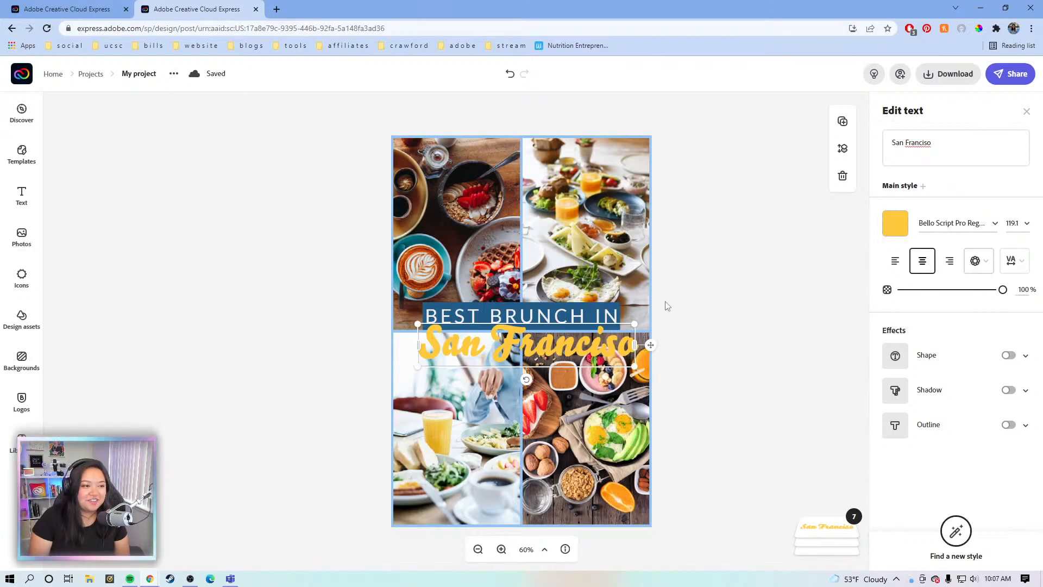
click(743, 302)
click(569, 325)
click(569, 303)
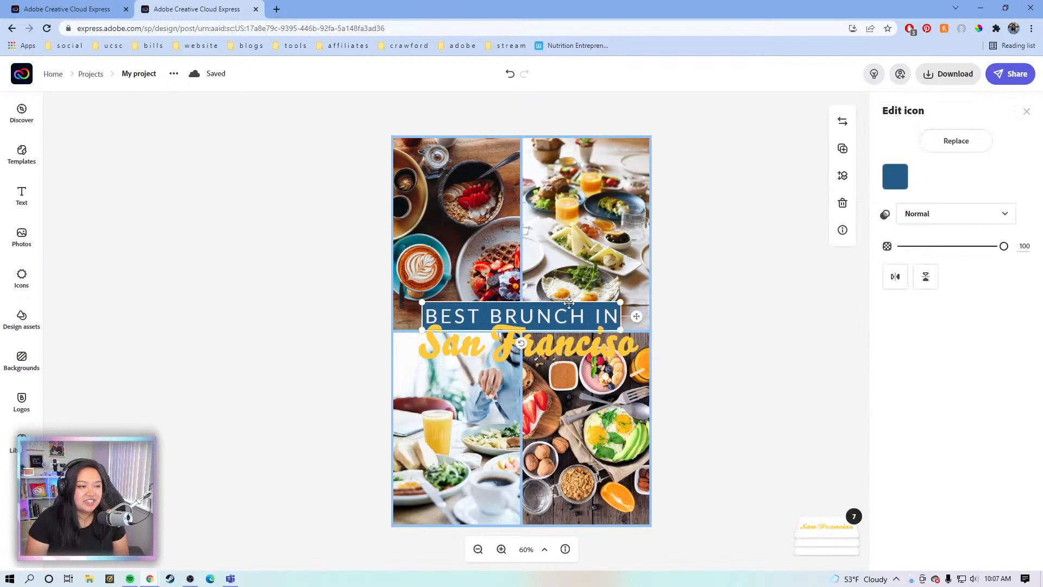
click(570, 304)
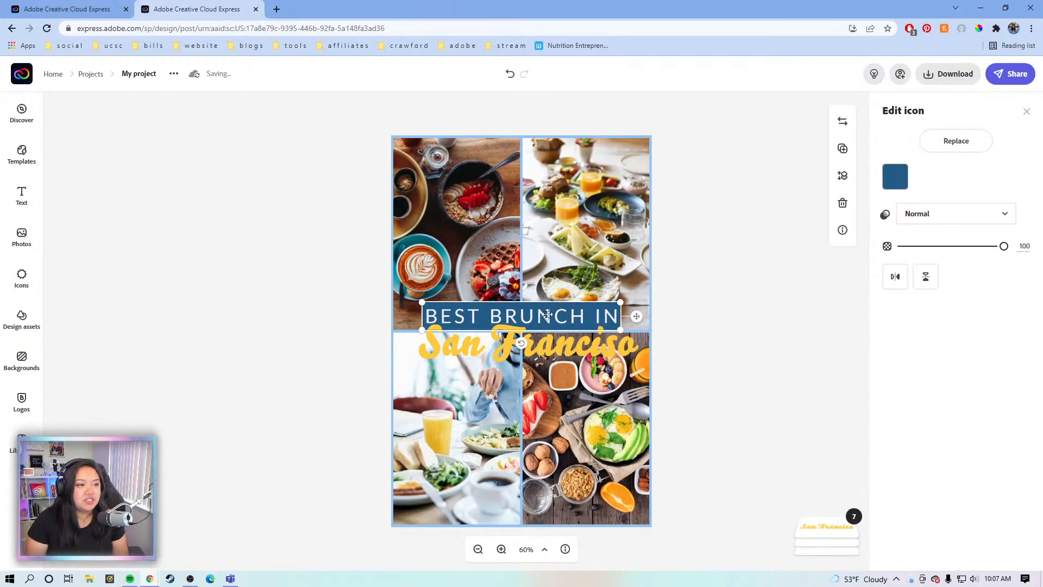
Change the font of the "BEST BRUNCH IN" text to Open Sans Extrabold
click(548, 315)
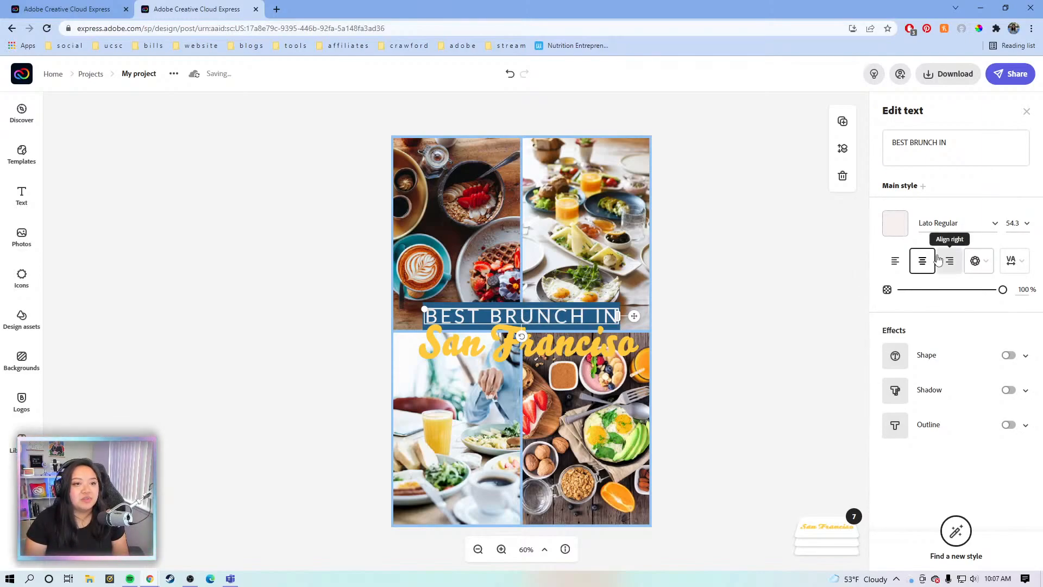
click(962, 223)
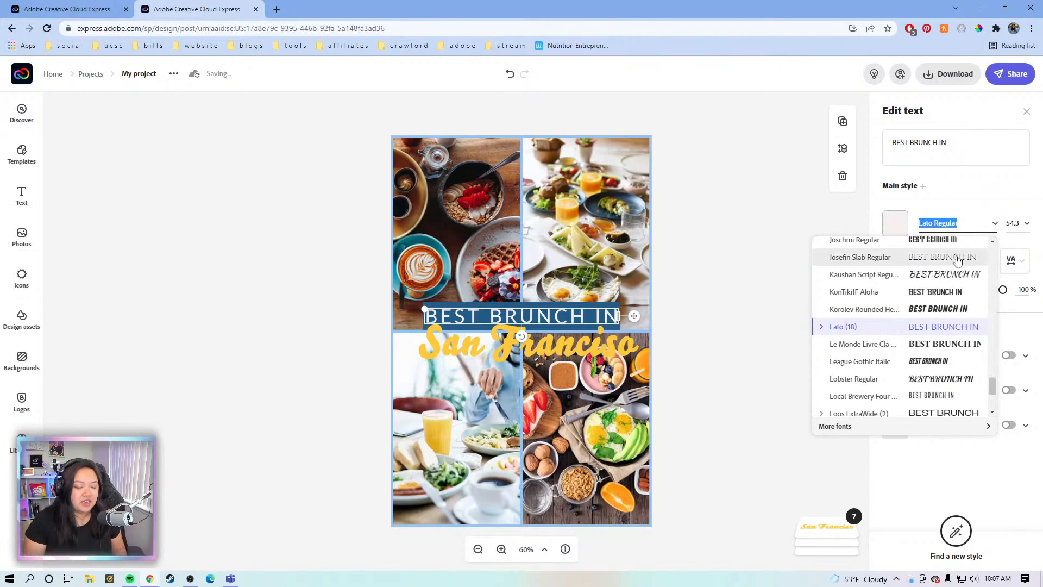
text(opeb)
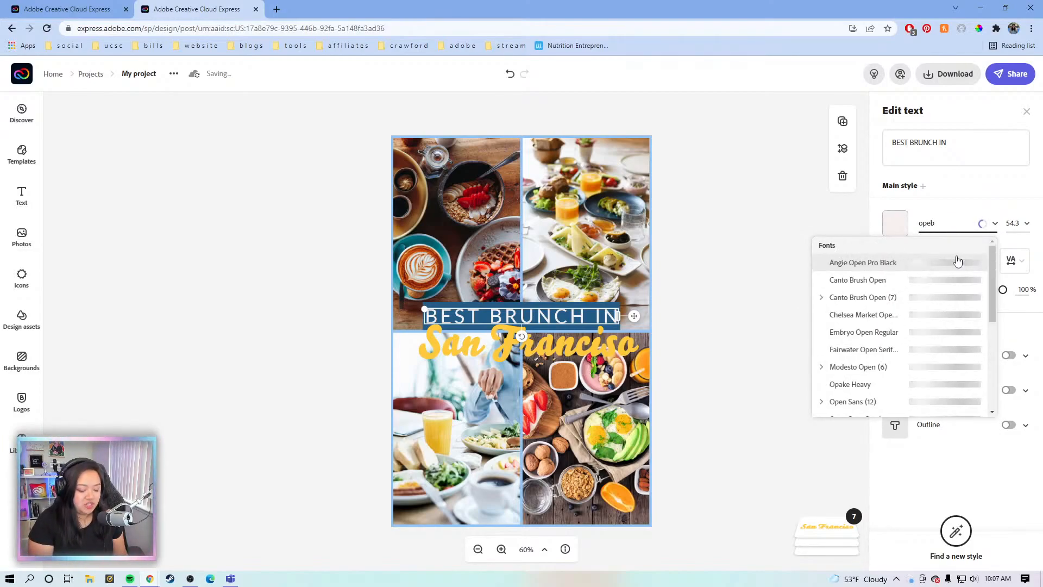
key(BackSpace)
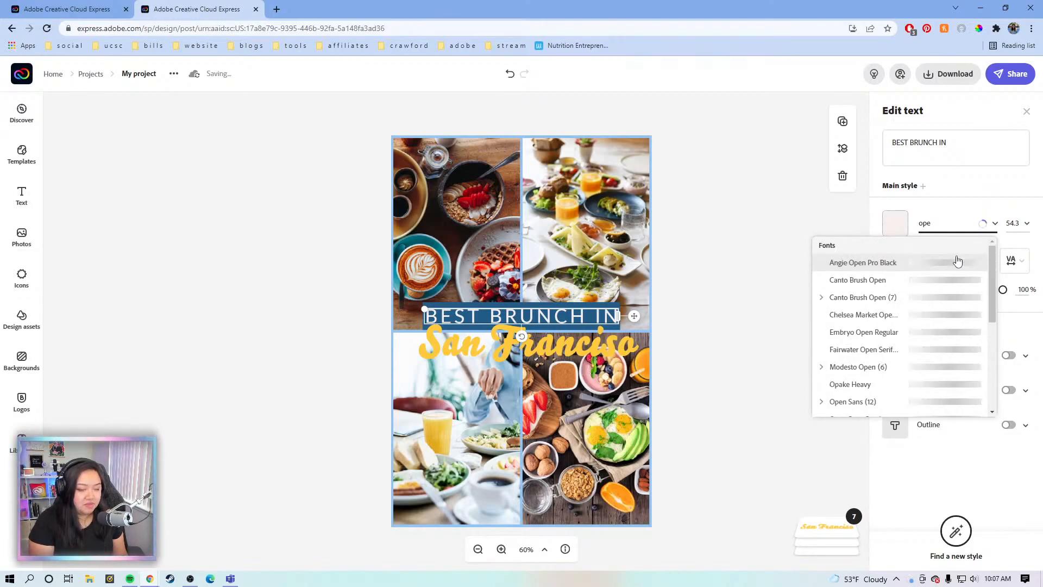
text(n sa)
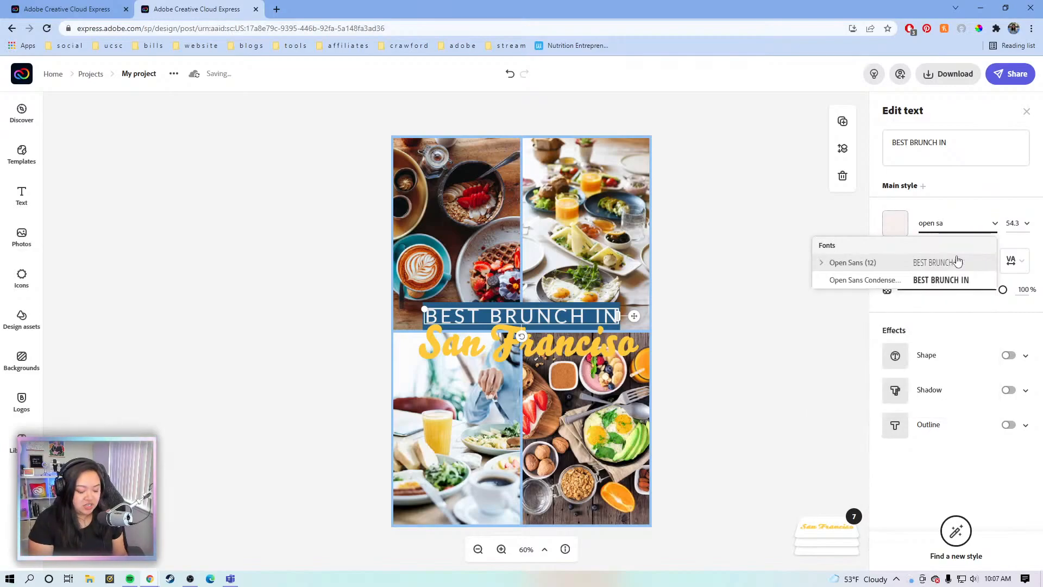
text(n)
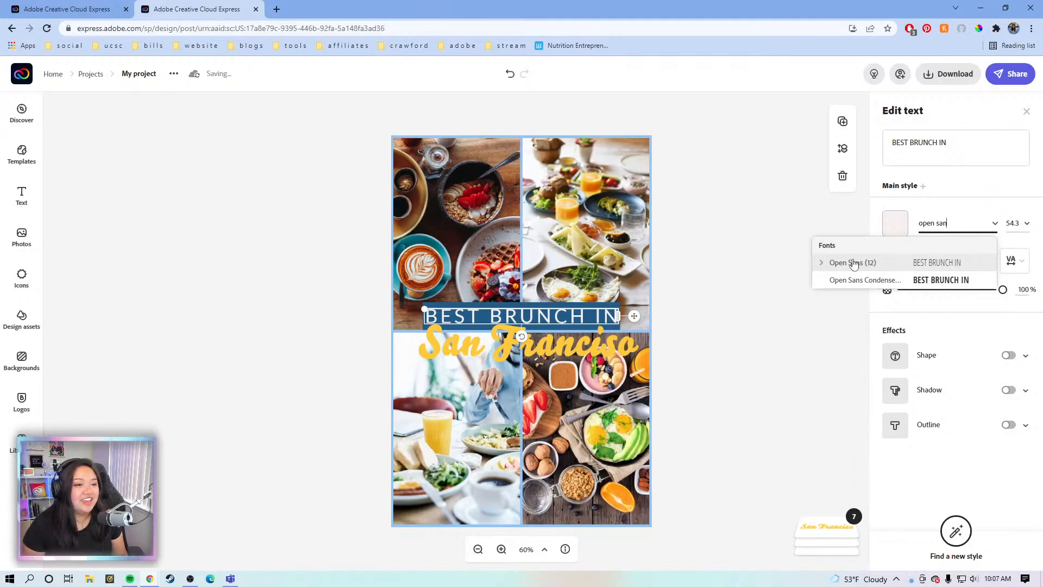
click(821, 263)
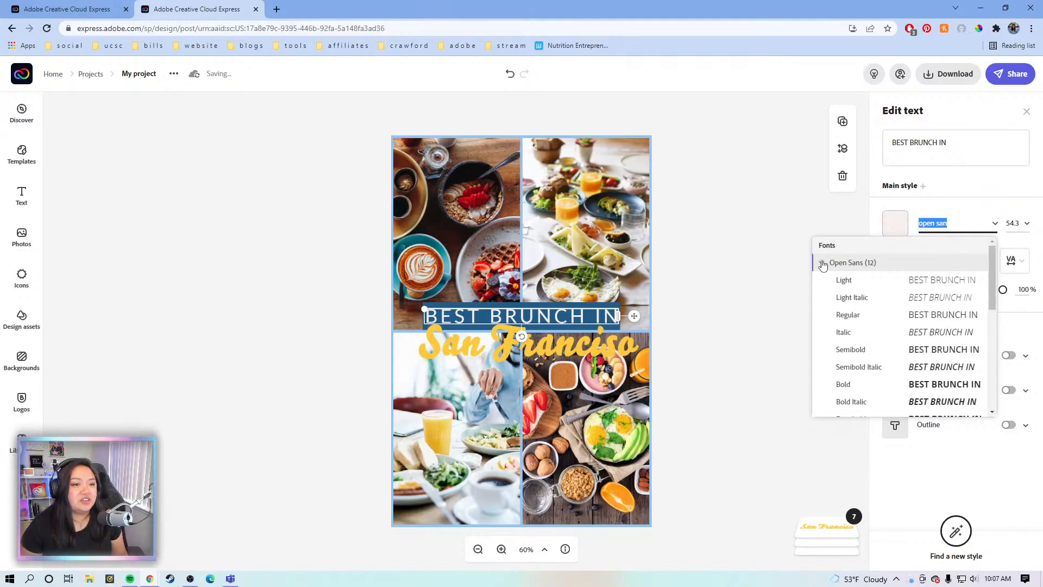
scroll(875, 361, down, 2)
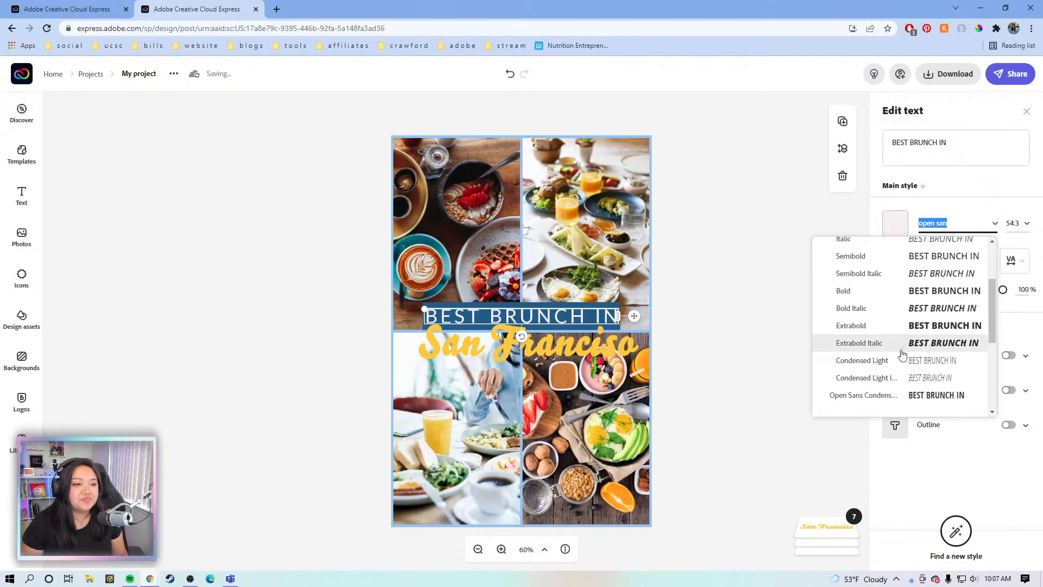
click(918, 331)
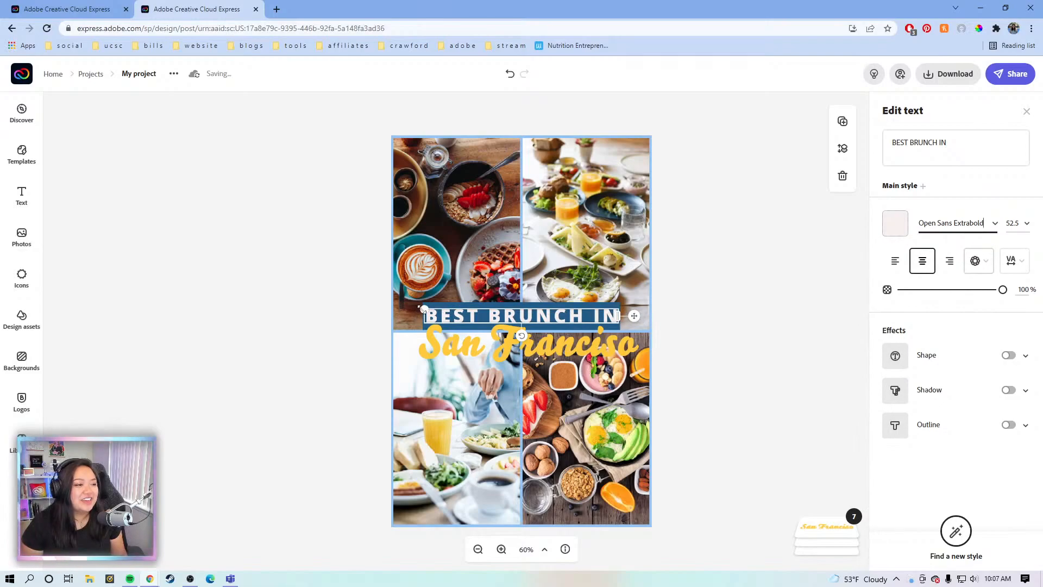
Shrink the "BEST BRUNCH IN" text slightly and centre it inside the blue bar with an even margin on both sides
drag(422, 308, 444, 310)
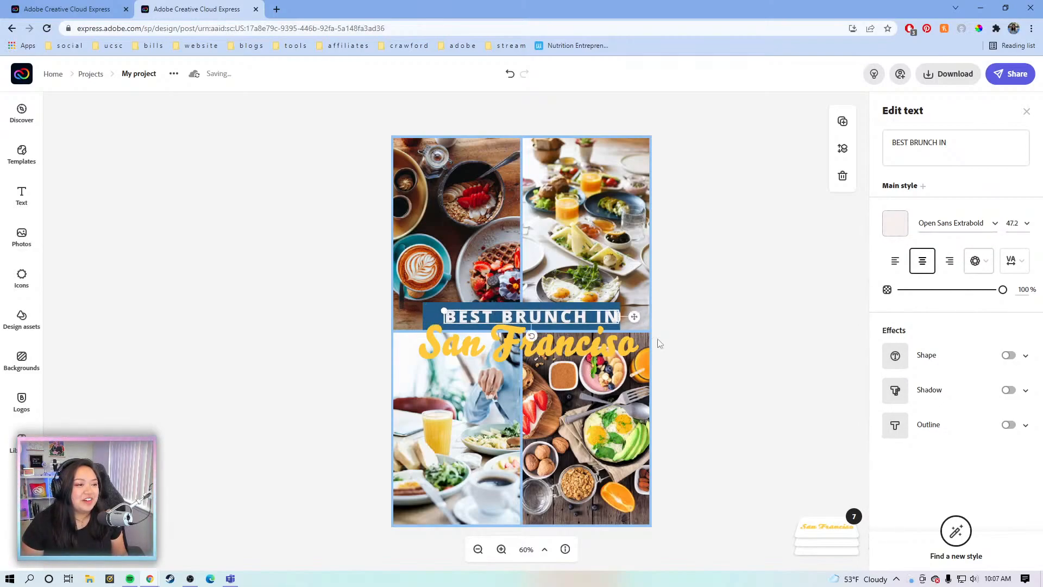
drag(633, 317, 624, 320)
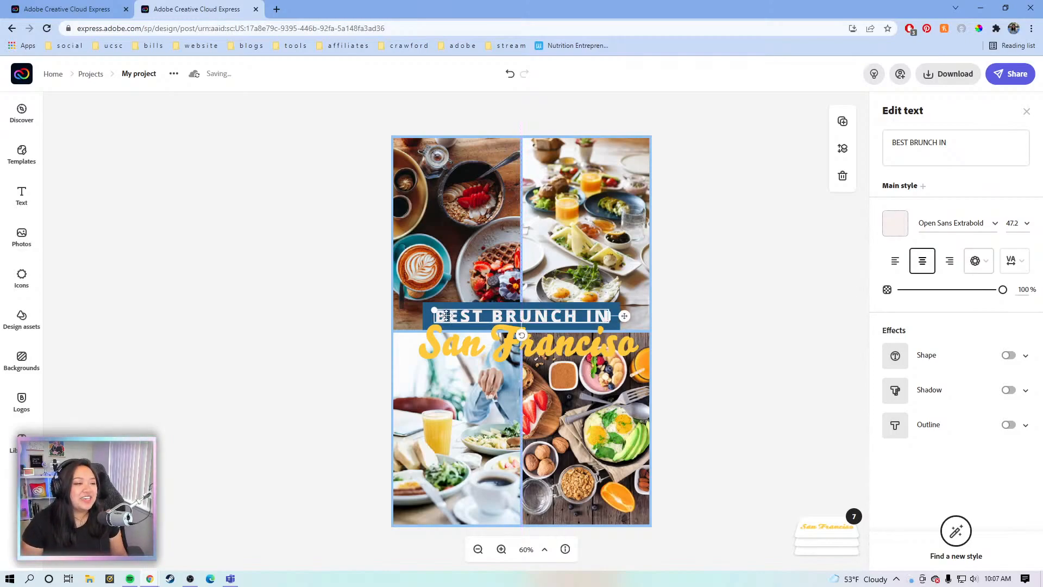
drag(435, 310, 427, 308)
drag(631, 315, 637, 318)
click(752, 307)
Recolour the bar behind "BEST BRUNCH IN" to black #000000
click(602, 306)
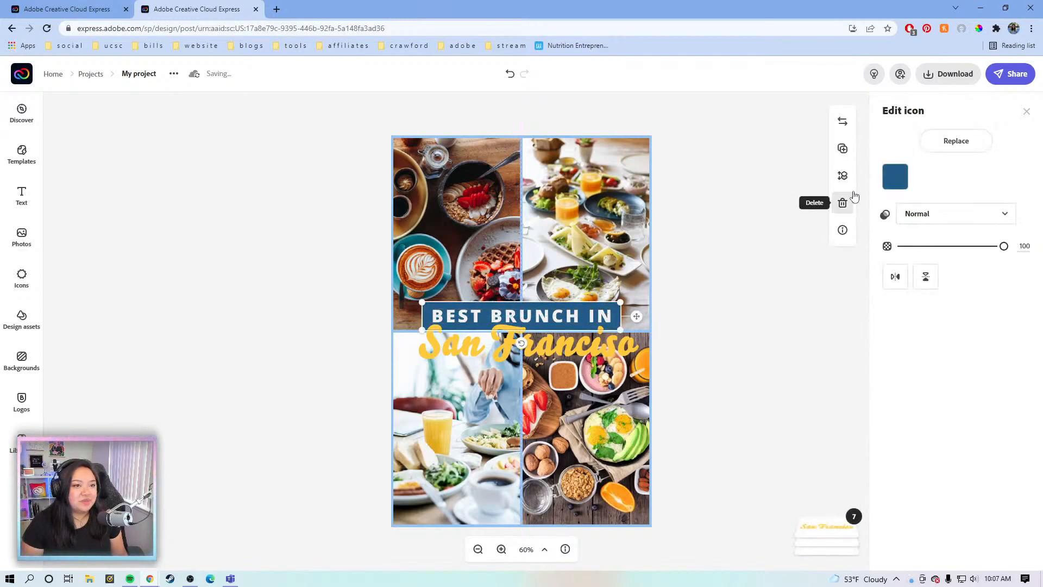
click(895, 176)
click(907, 254)
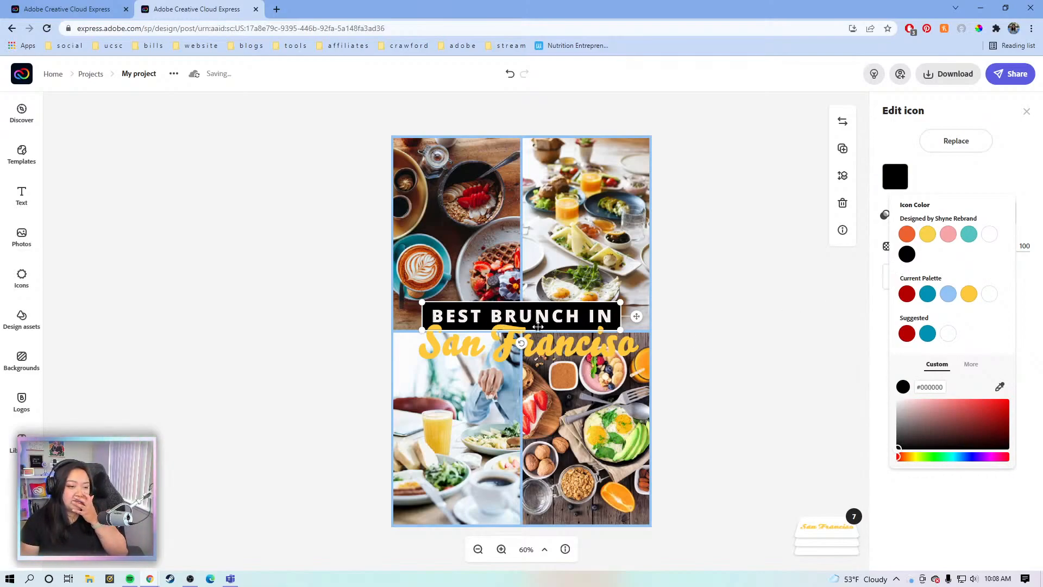
click(771, 330)
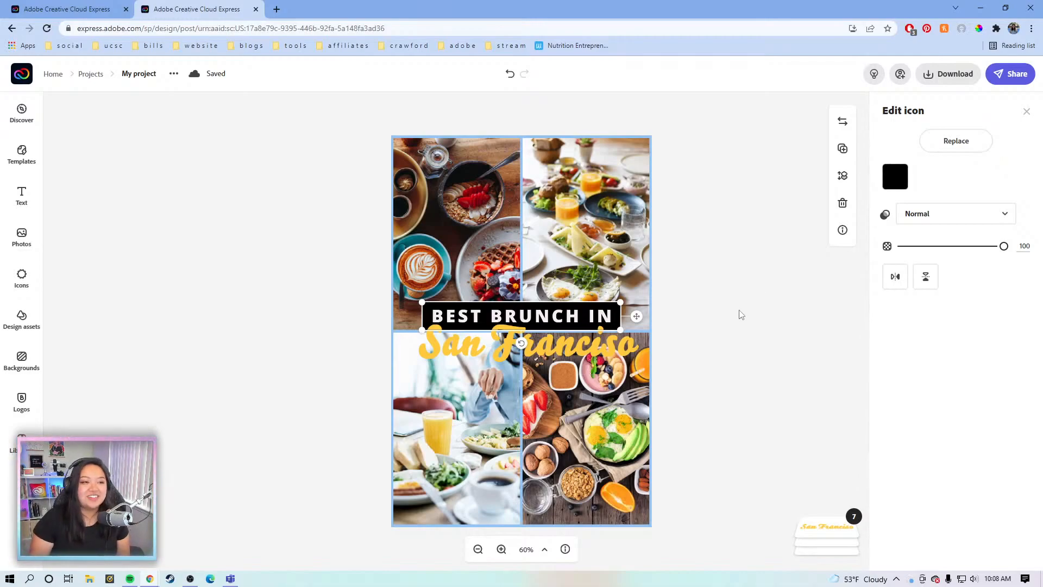
Centre the yellow "San Franciso" text horizontally on the pin, still overlapping the black bar's lower edge
click(753, 337)
click(607, 339)
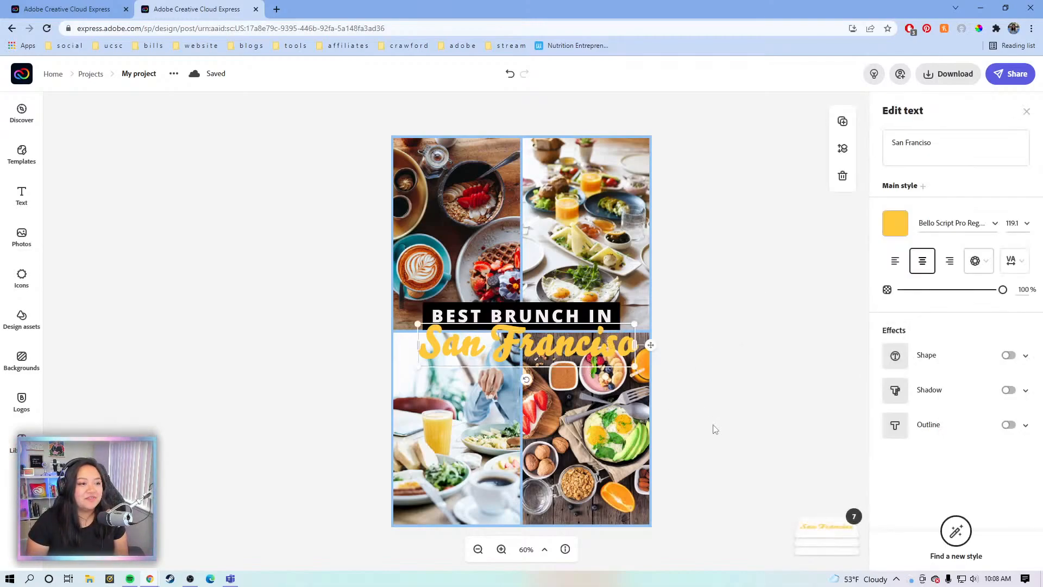
drag(558, 341, 554, 342)
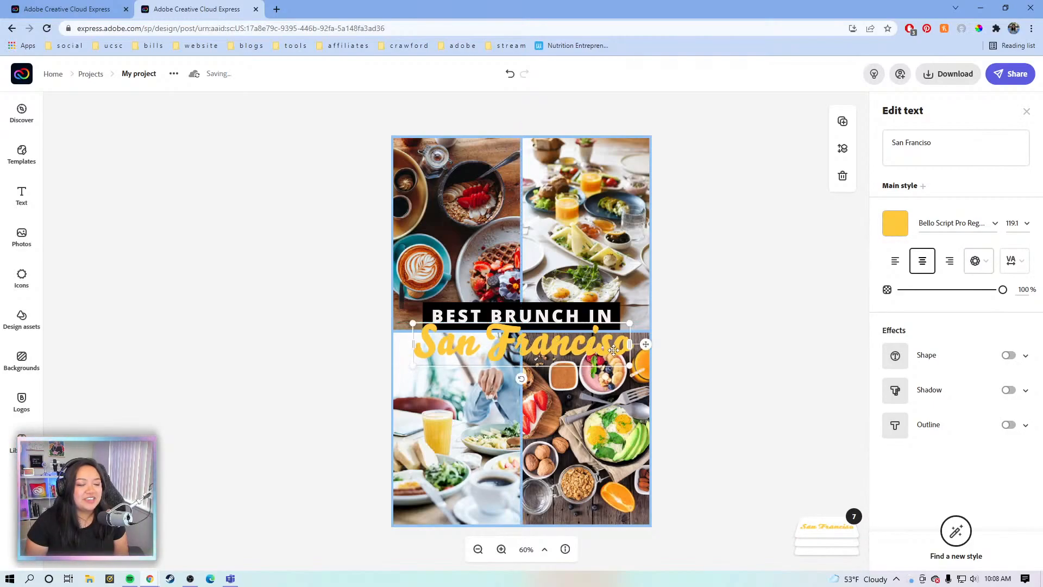
click(782, 324)
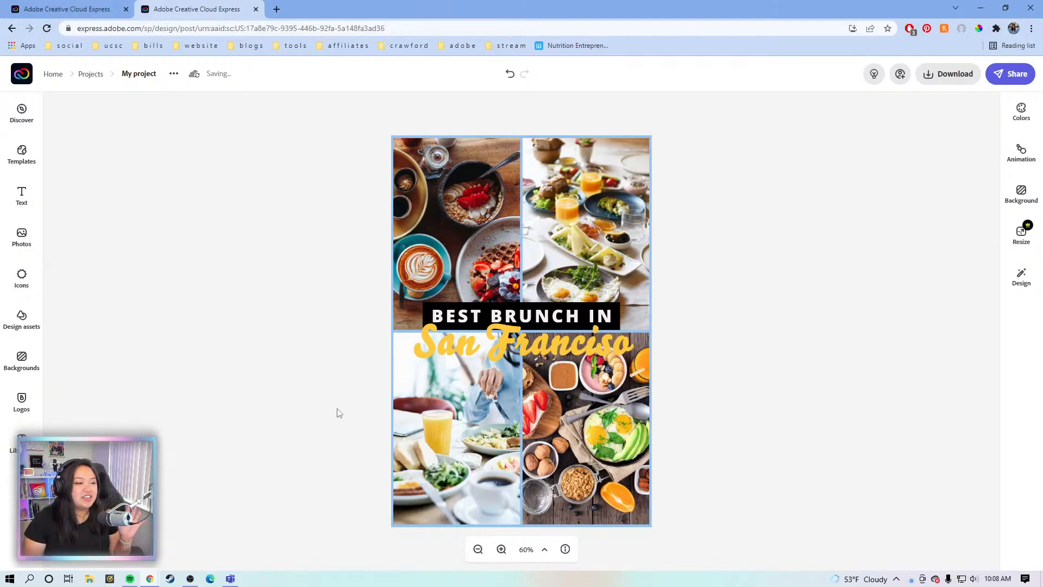
Check how readable the title is at reduced zoom levels down to 25%, and return the view to 60%
click(482, 552)
click(481, 552)
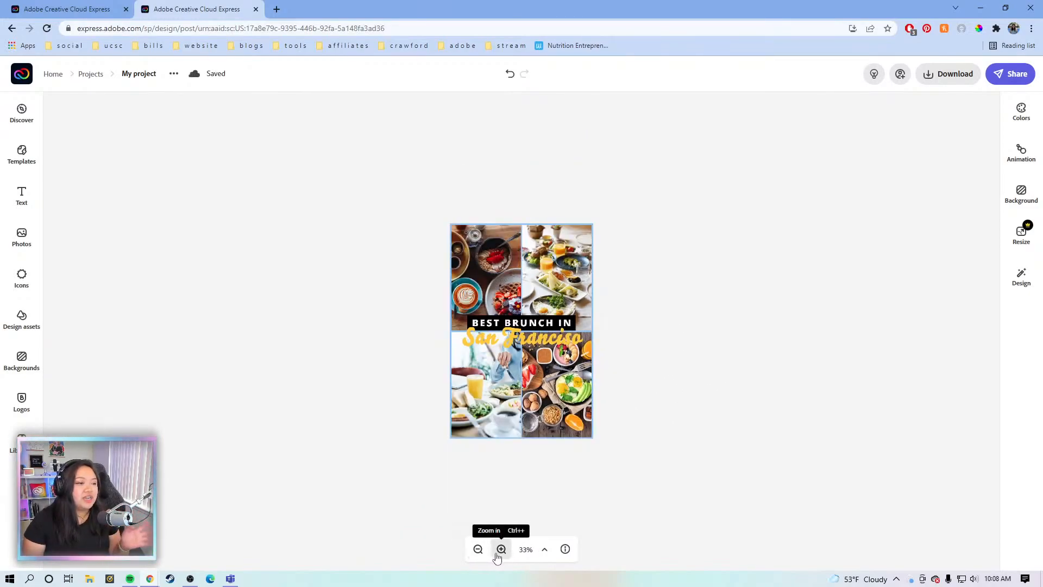
click(478, 549)
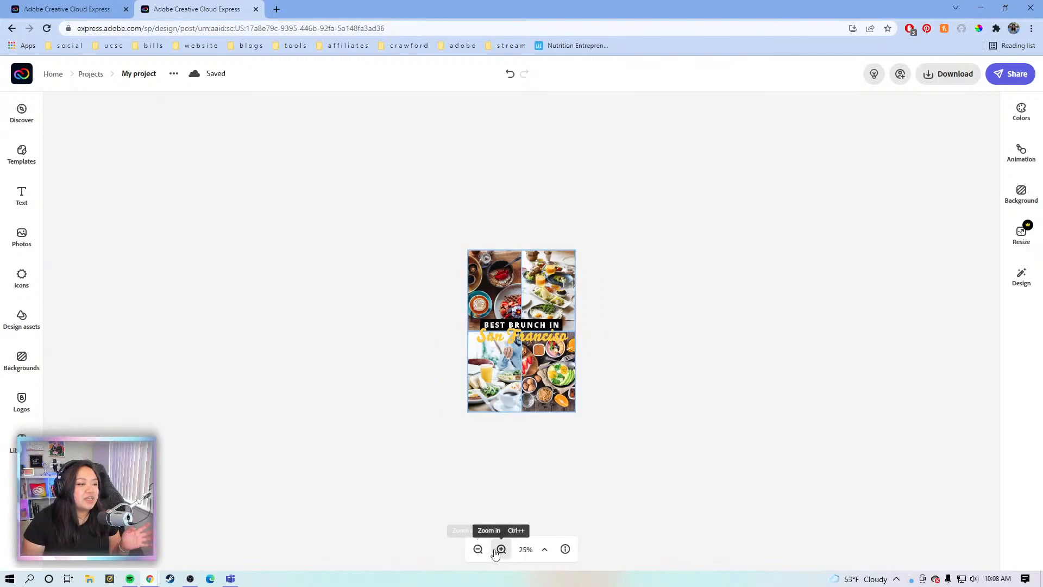
key(ctrl+equal)
key(ctrl+equal)
click(478, 549)
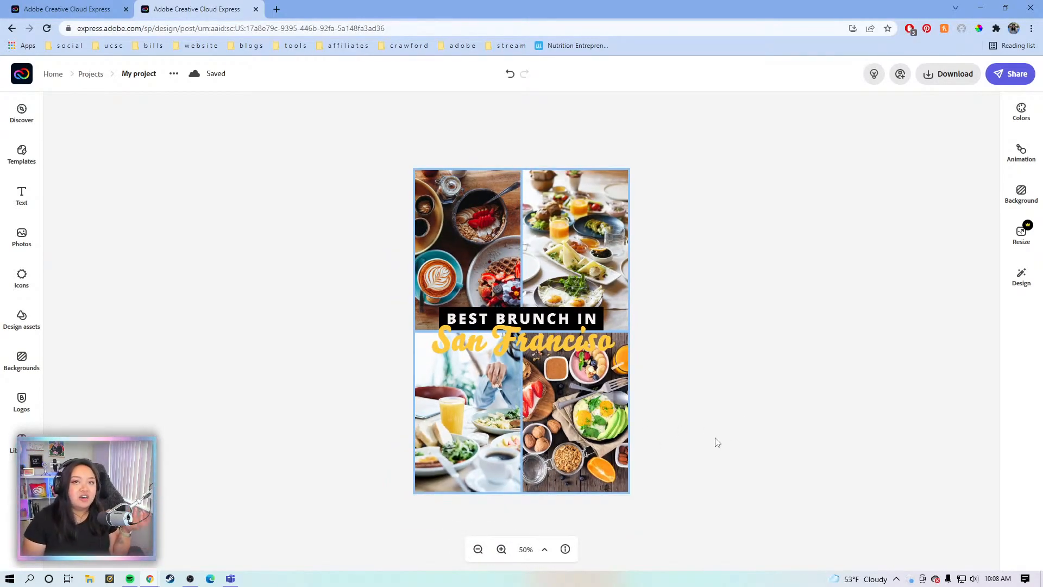
click(501, 549)
Turn on the shadow effect for the "San Franciso" text
click(589, 346)
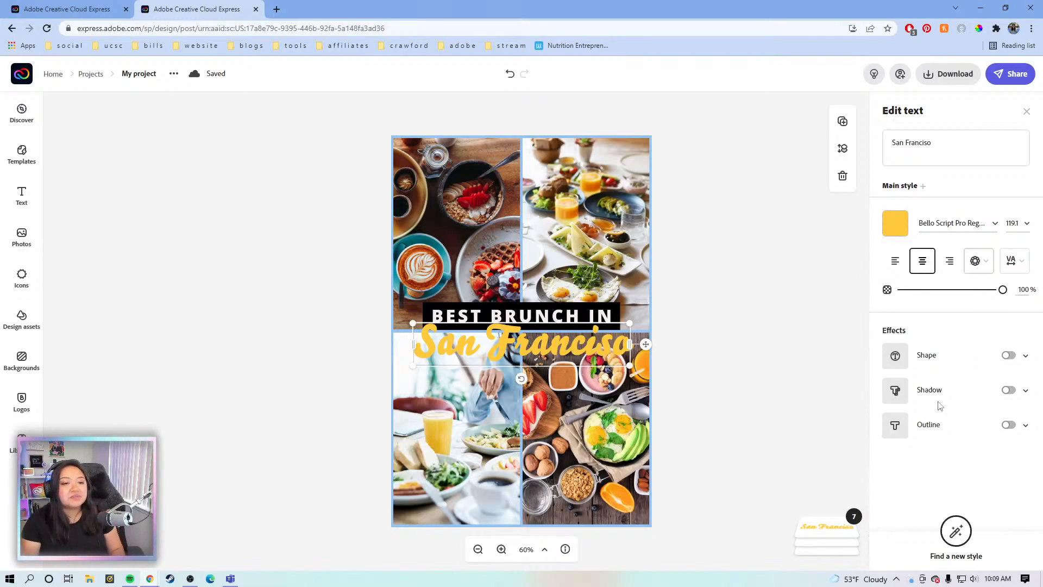
click(978, 261)
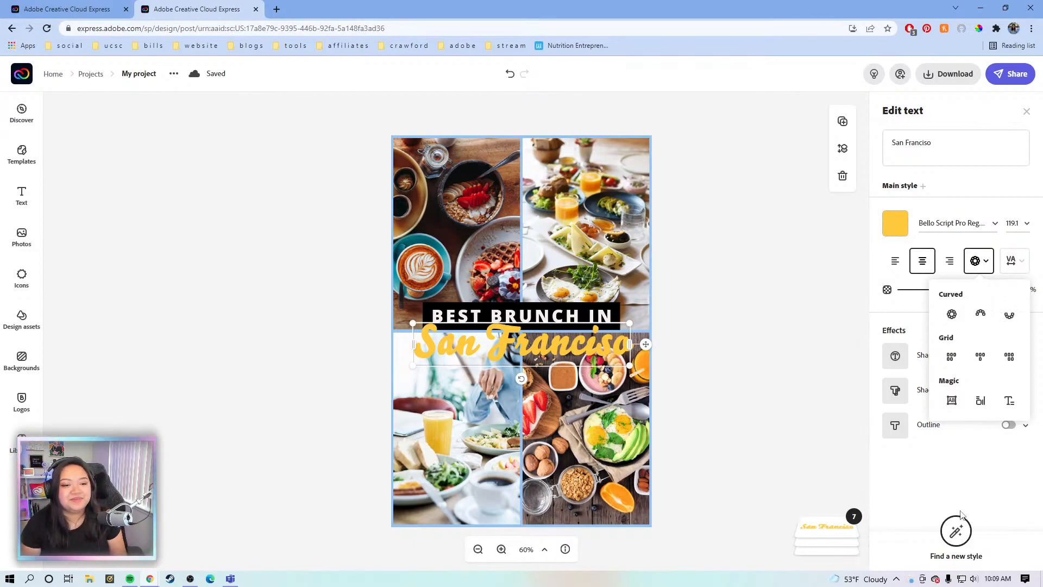
click(960, 482)
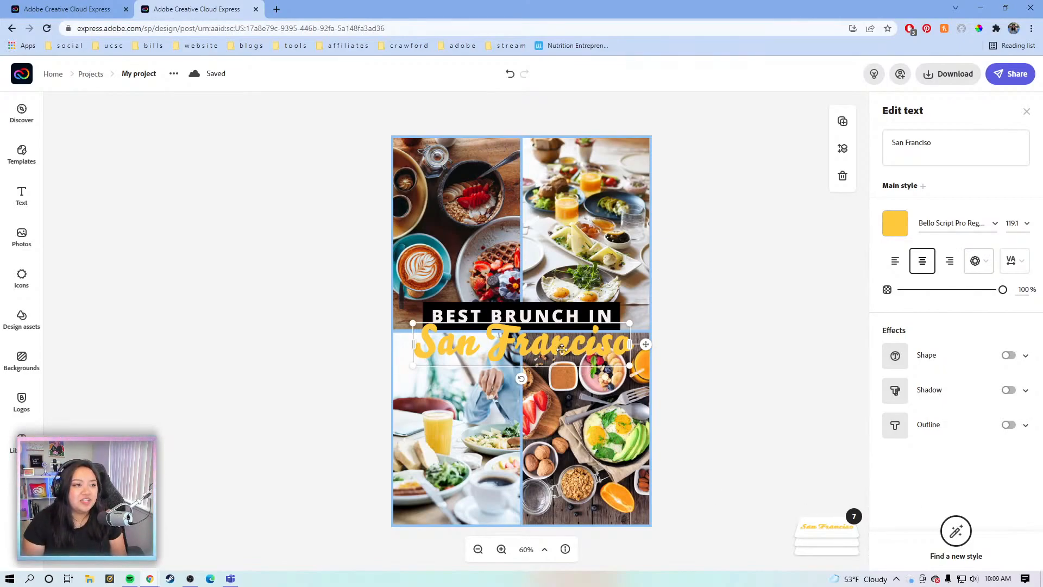
mouse_move(562, 352)
mouse_down()
mouse_move(565, 360)
mouse_move(564, 349)
mouse_up()
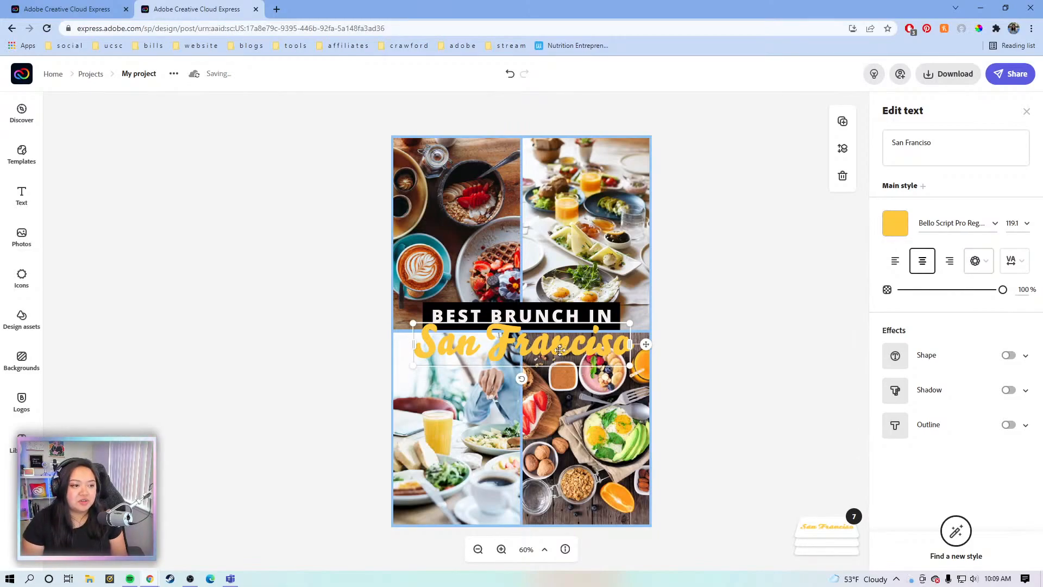
click(1009, 390)
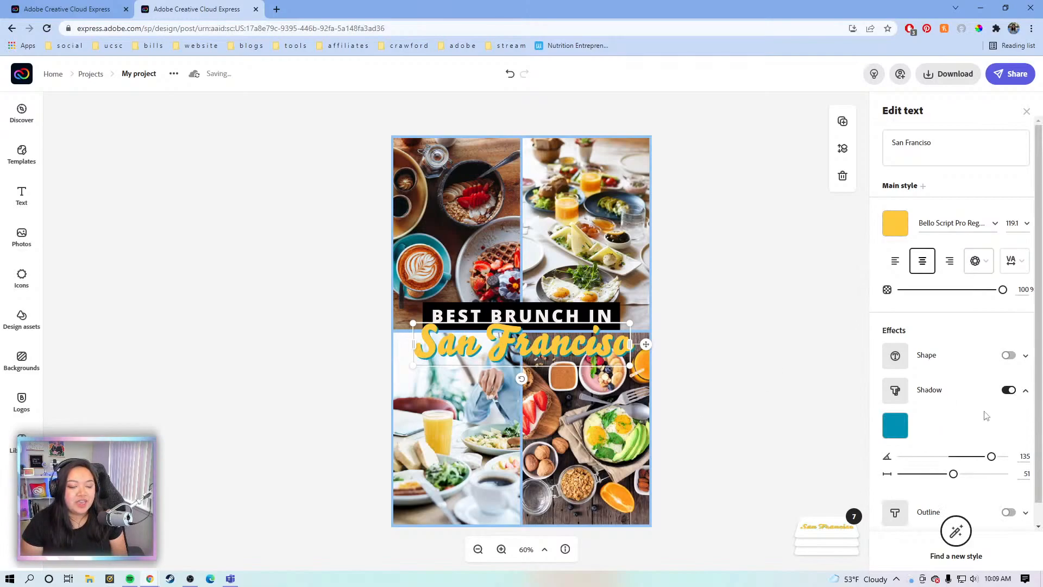
scroll(986, 417, down, 1)
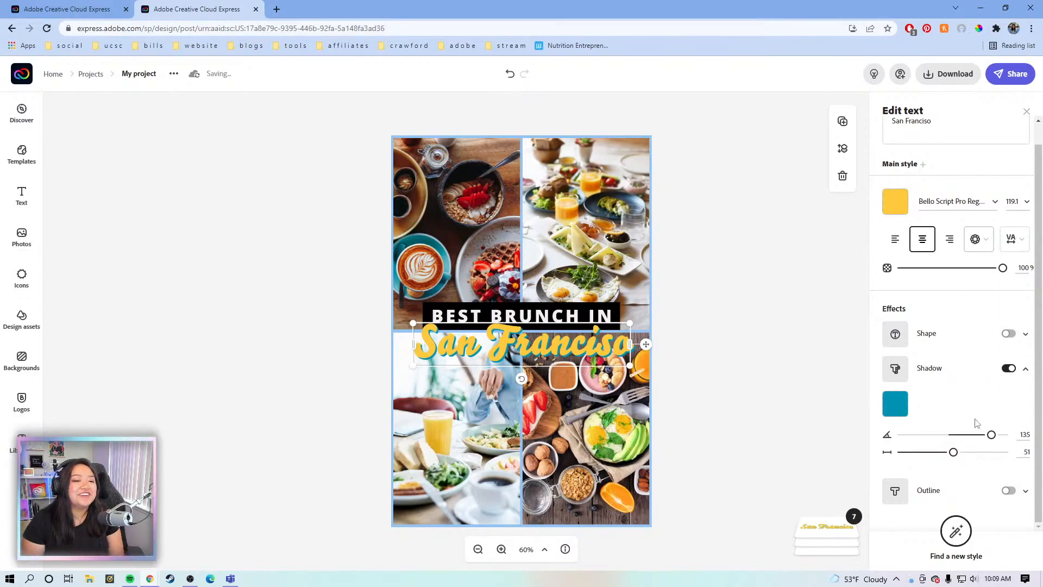
Set the shadow colour of the "San Franciso" text to the custom bright red #FD1301
click(898, 411)
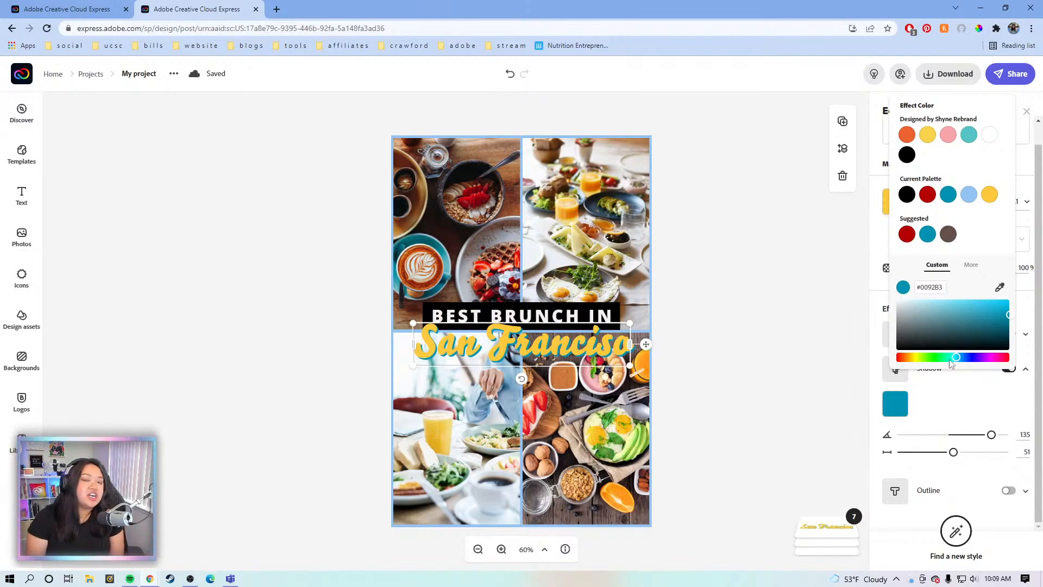
drag(950, 362, 895, 356)
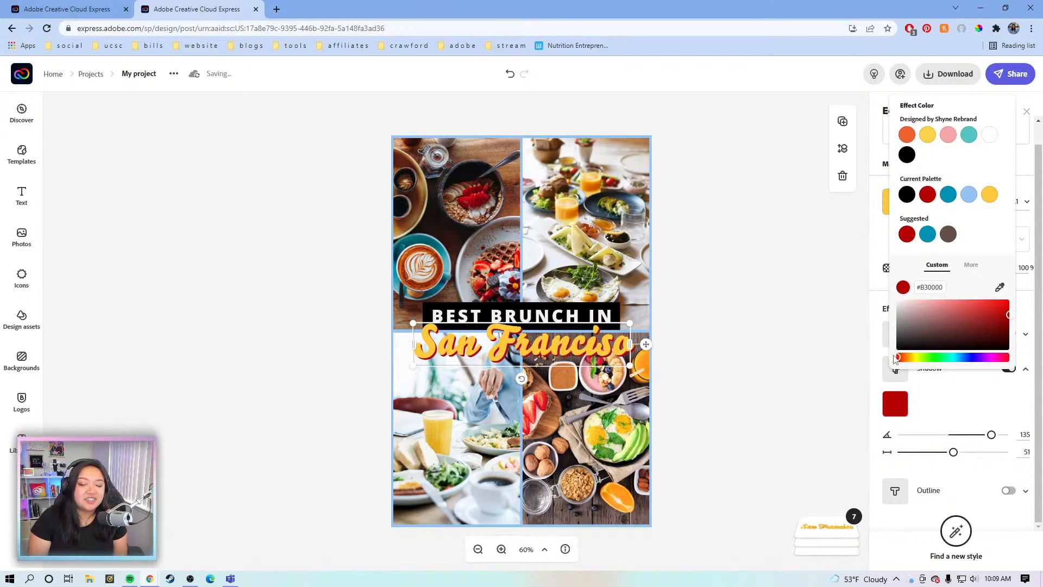
drag(894, 359, 901, 360)
drag(996, 298, 1006, 301)
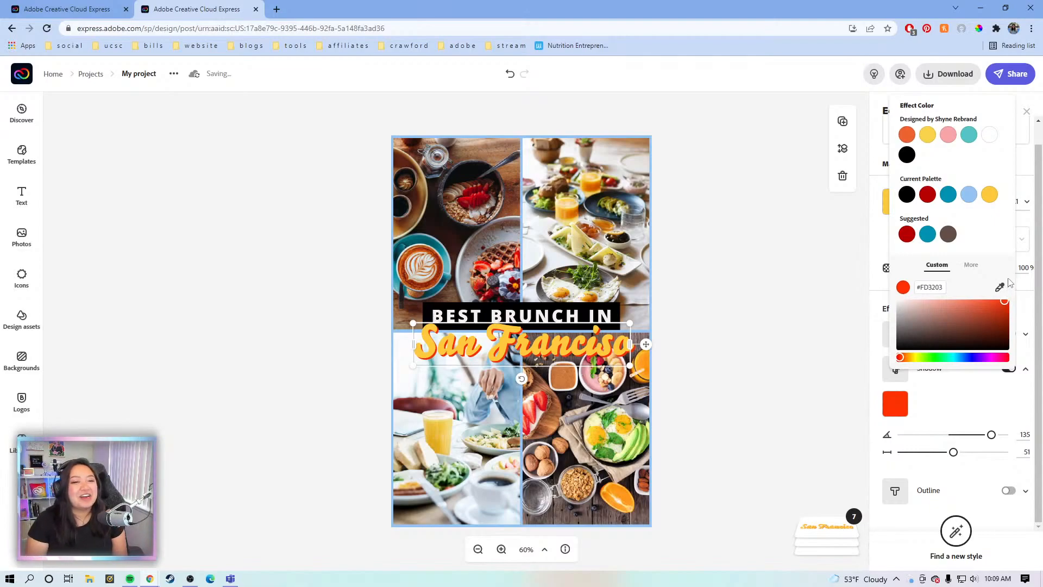
drag(1009, 282, 1001, 273)
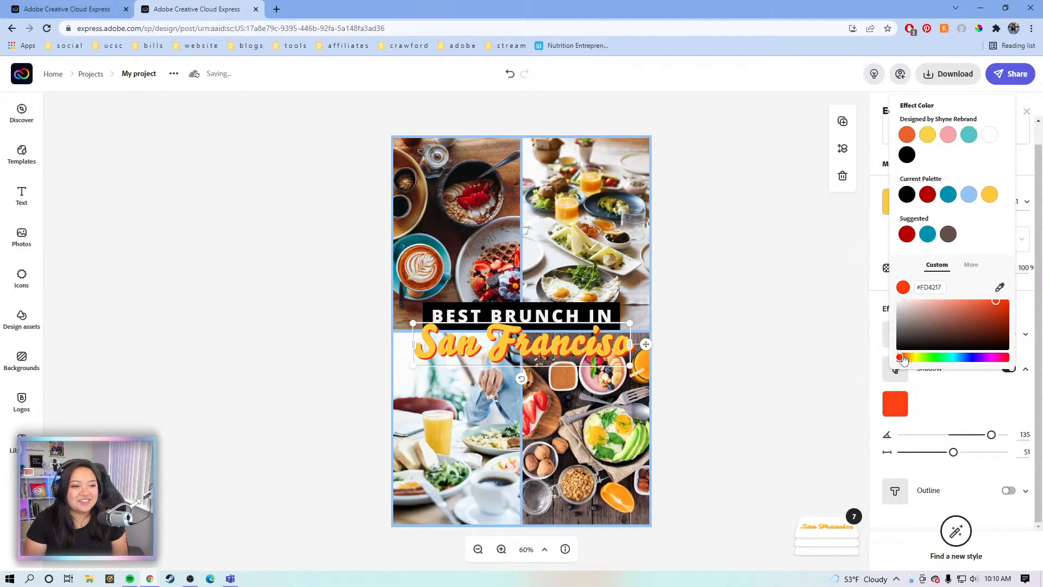
drag(903, 359, 895, 362)
drag(1000, 302, 1020, 294)
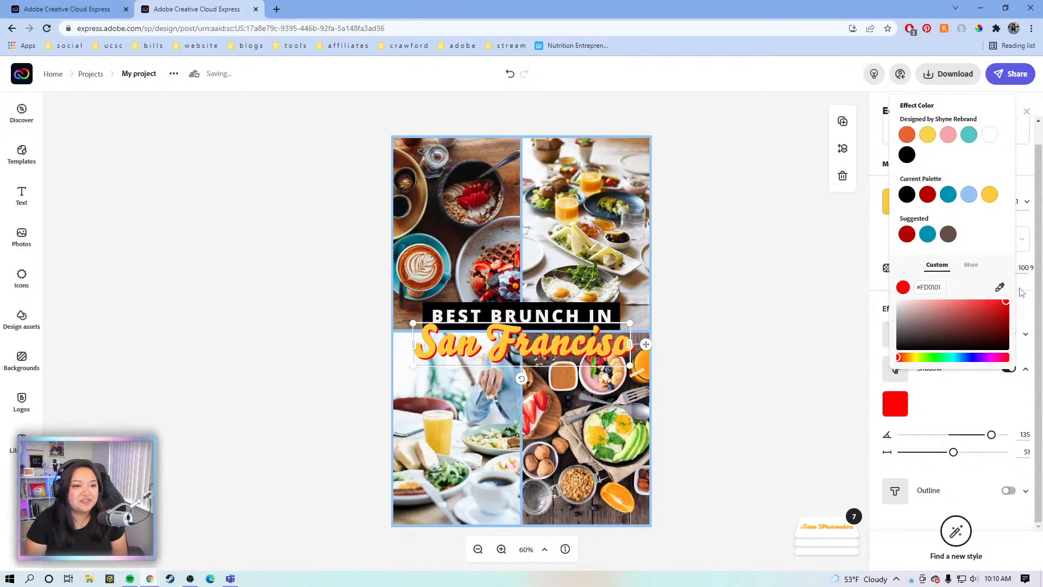
click(1020, 289)
click(895, 404)
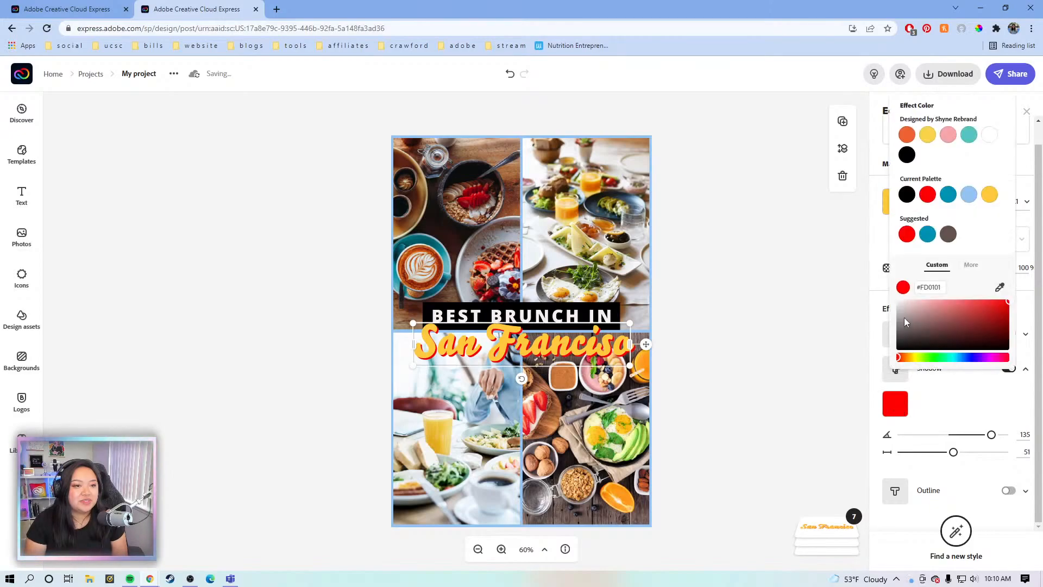
drag(898, 359, 899, 361)
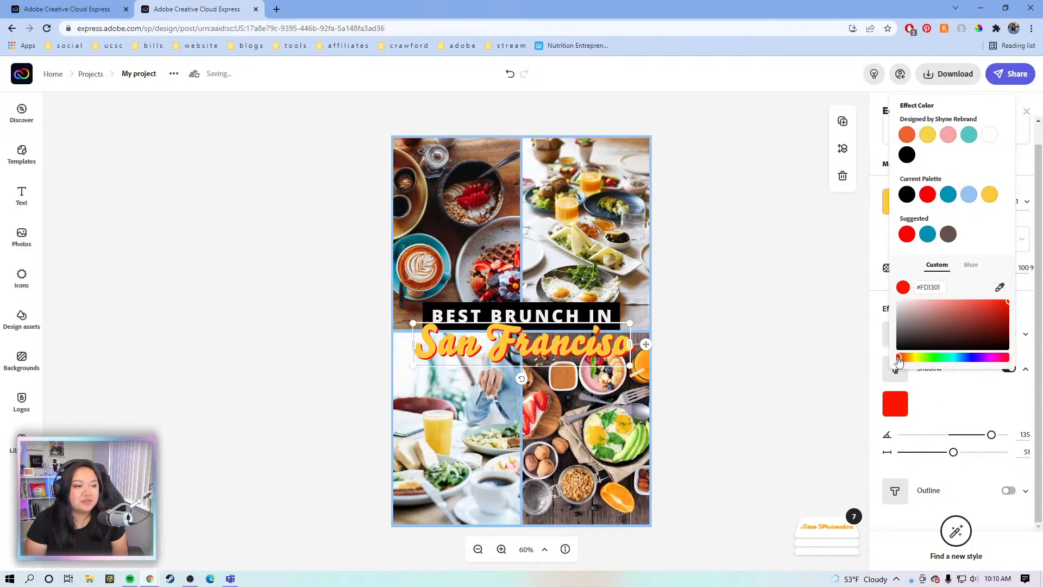
Set the shadow of the "San Franciso" text to angle 122 and distance 74
click(950, 400)
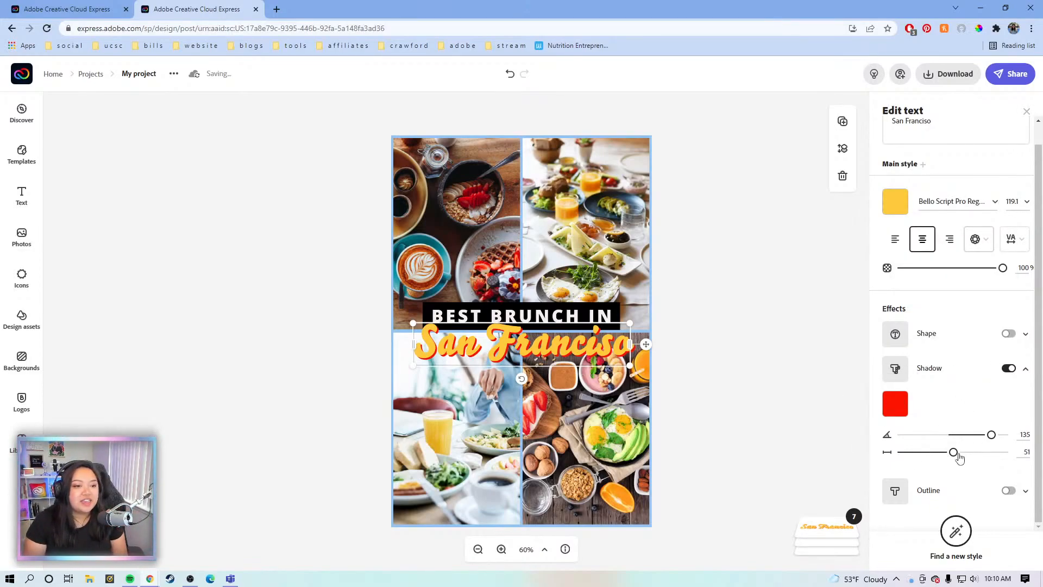
drag(954, 452, 979, 457)
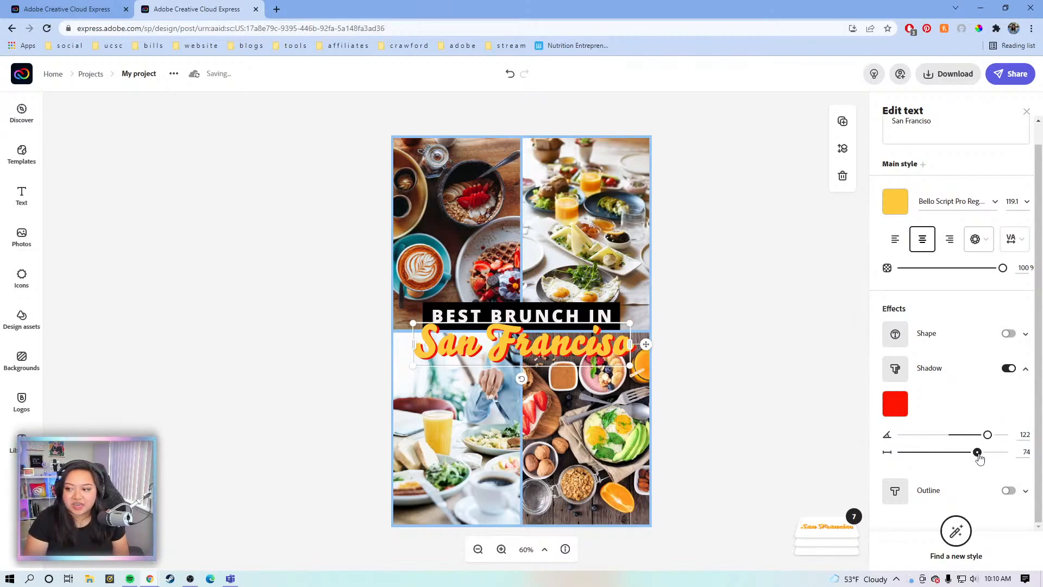
right_click(980, 458)
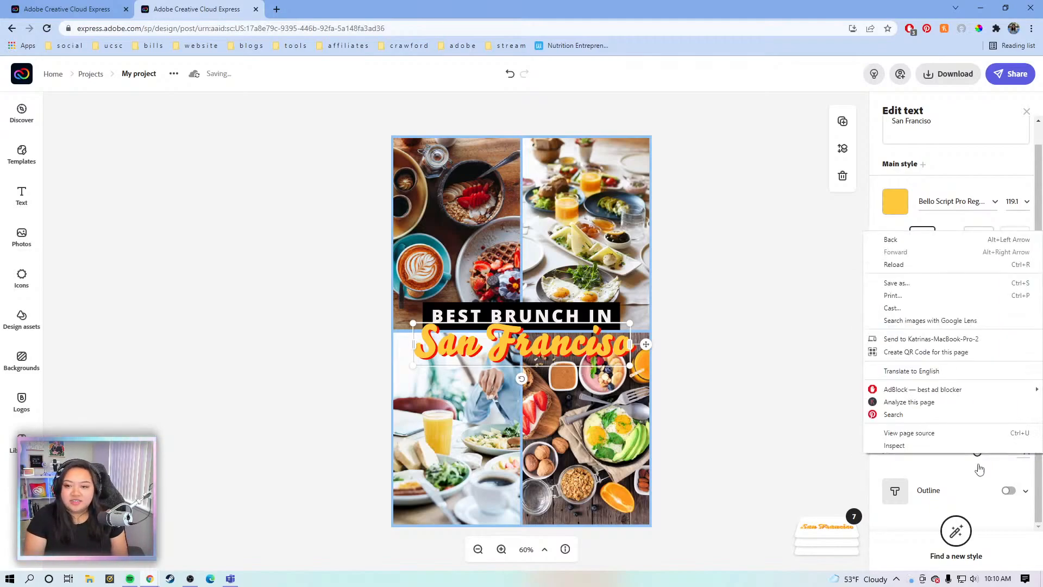
click(981, 469)
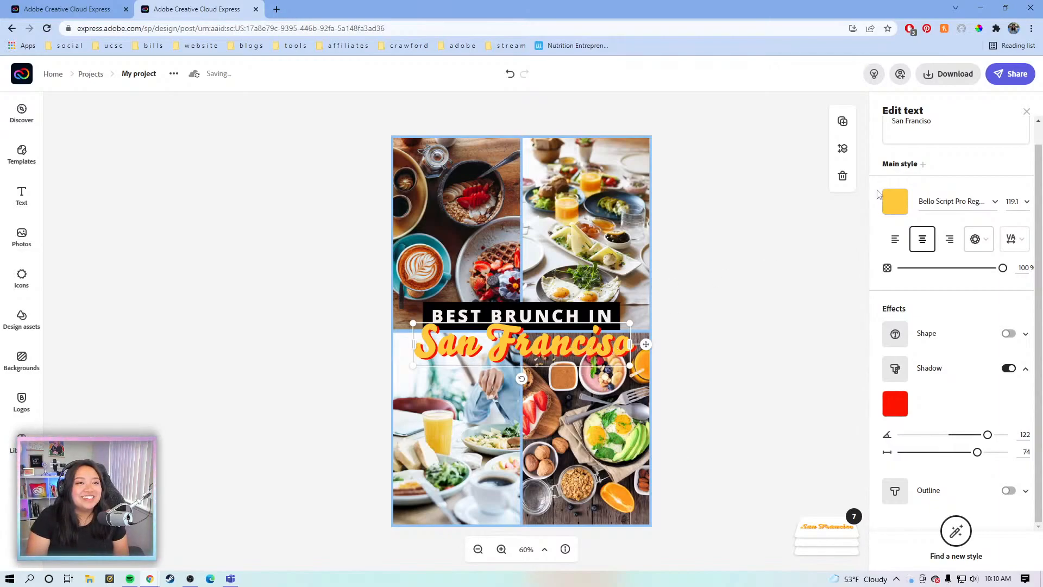
Correct the spelling to "San Francisco" and widen its text box so the words fit on one line over the bar's lower edge
click(929, 123)
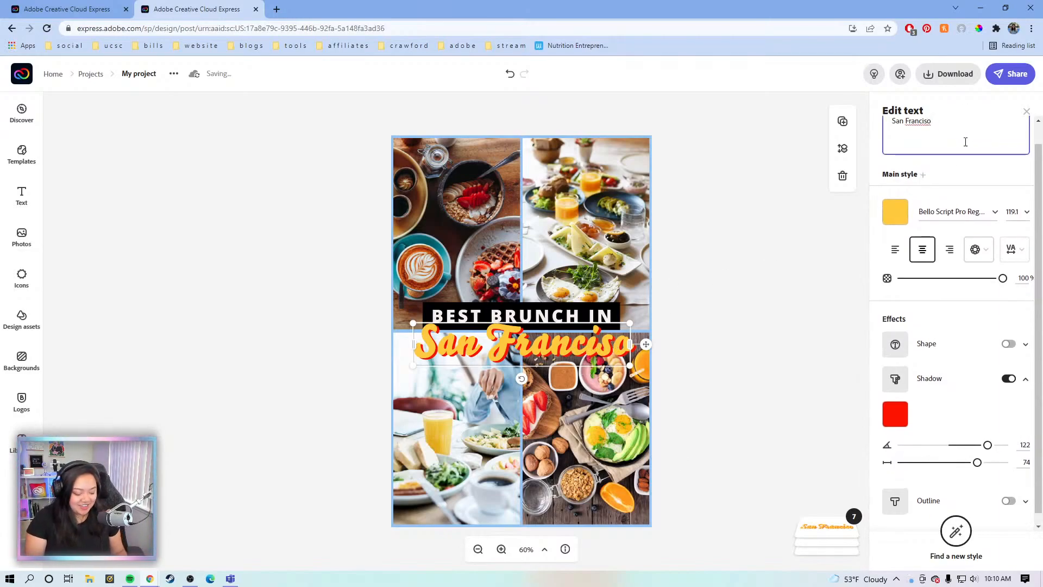
text(c)
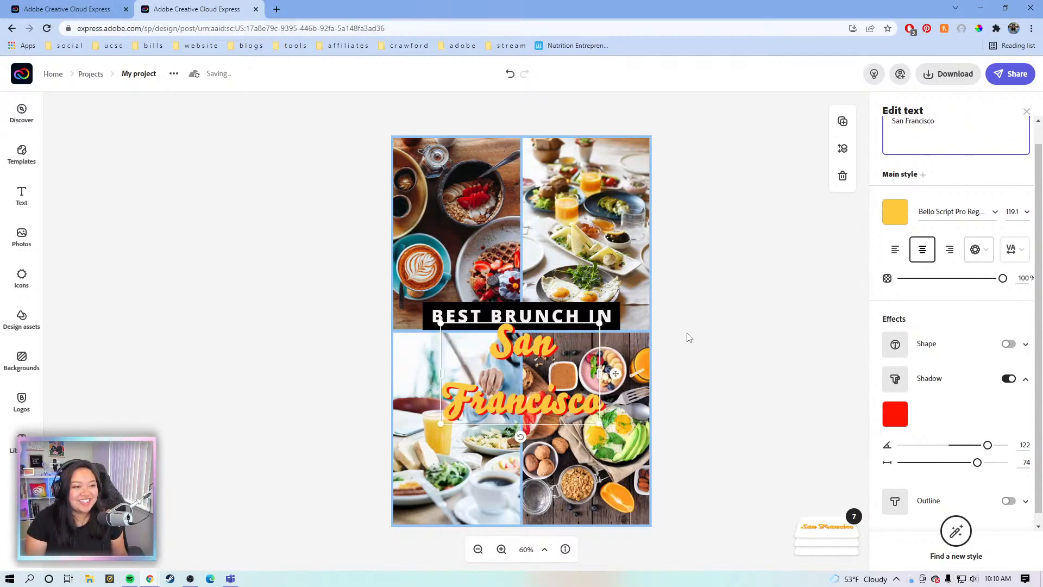
click(600, 373)
drag(600, 373, 699, 345)
drag(609, 348, 592, 342)
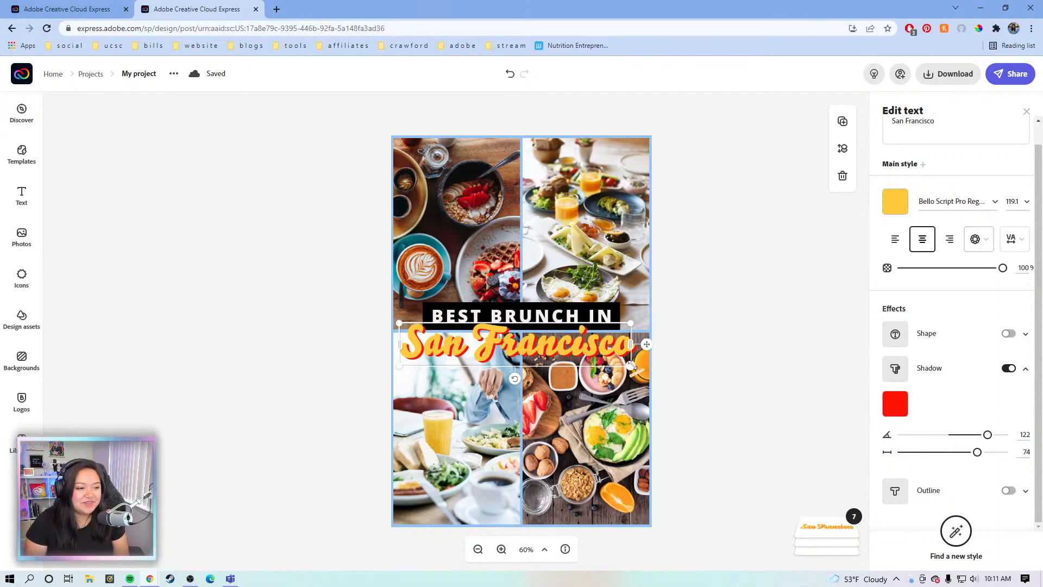
Scale the "San Francisco" text to size 113.7 and slightly increase its shadow distance
drag(632, 365, 639, 370)
click(710, 357)
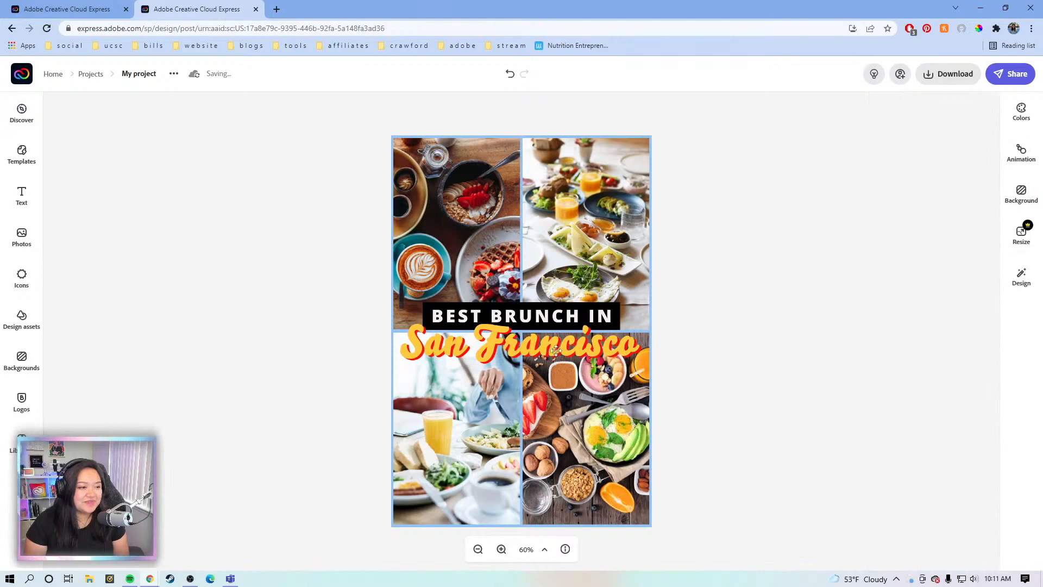
click(555, 351)
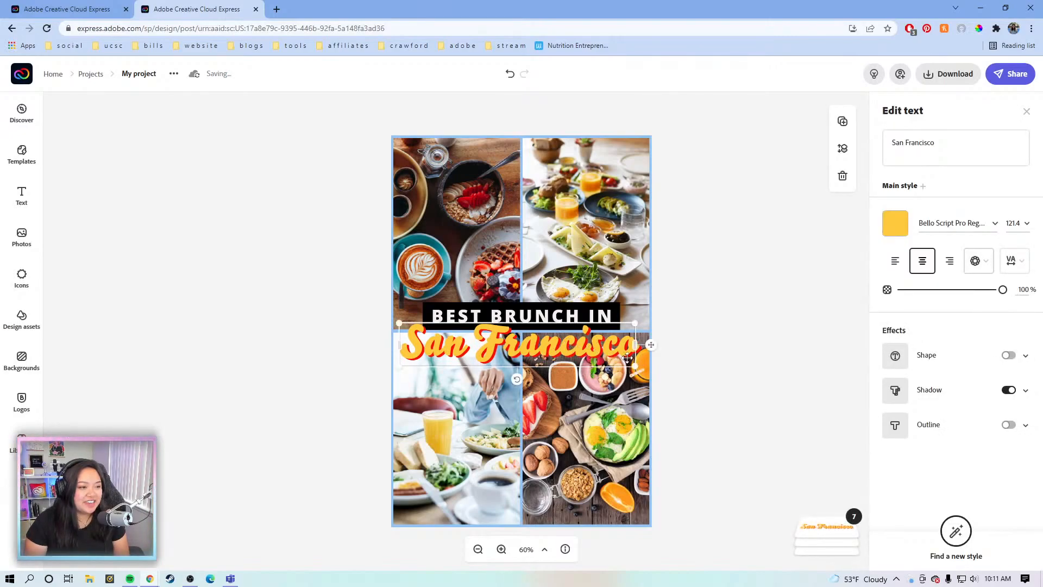
drag(634, 366, 595, 347)
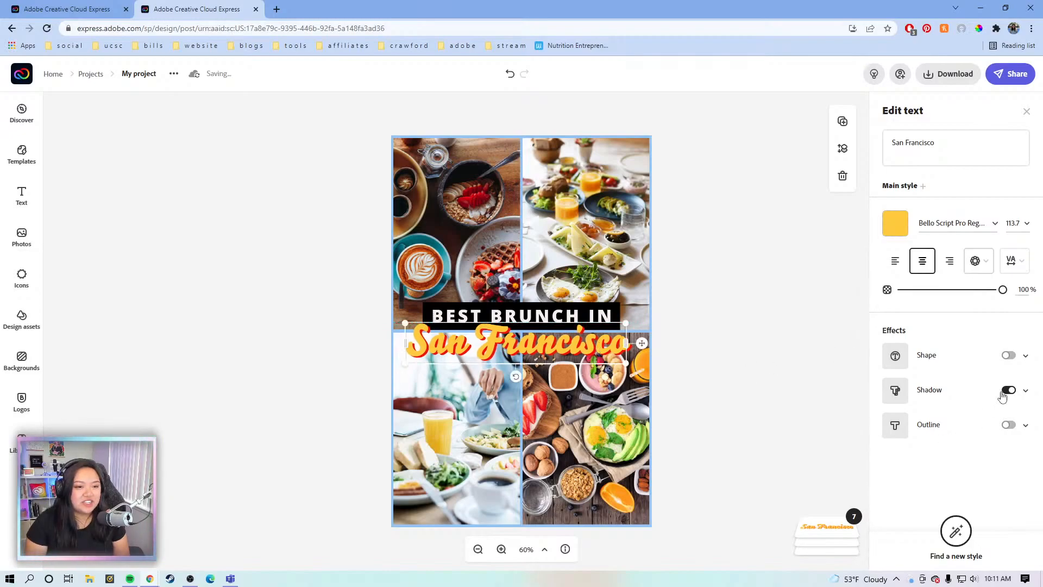
click(1026, 391)
drag(976, 473, 984, 473)
click(1026, 391)
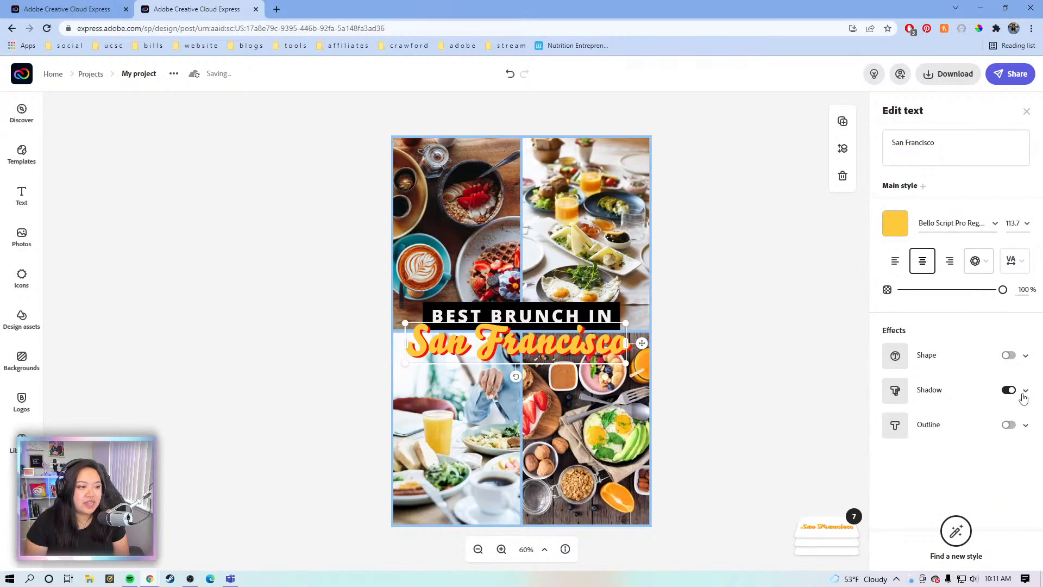
Add an outline to the "San Francisco" text in the suggested red #FD1301
click(1008, 426)
scroll(977, 447, down, 1)
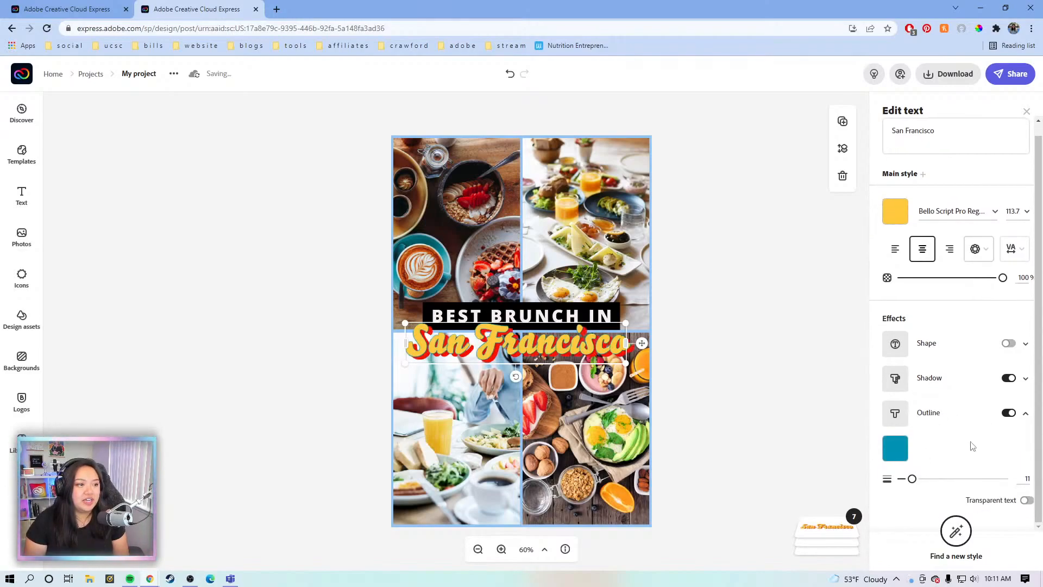
click(896, 448)
click(907, 278)
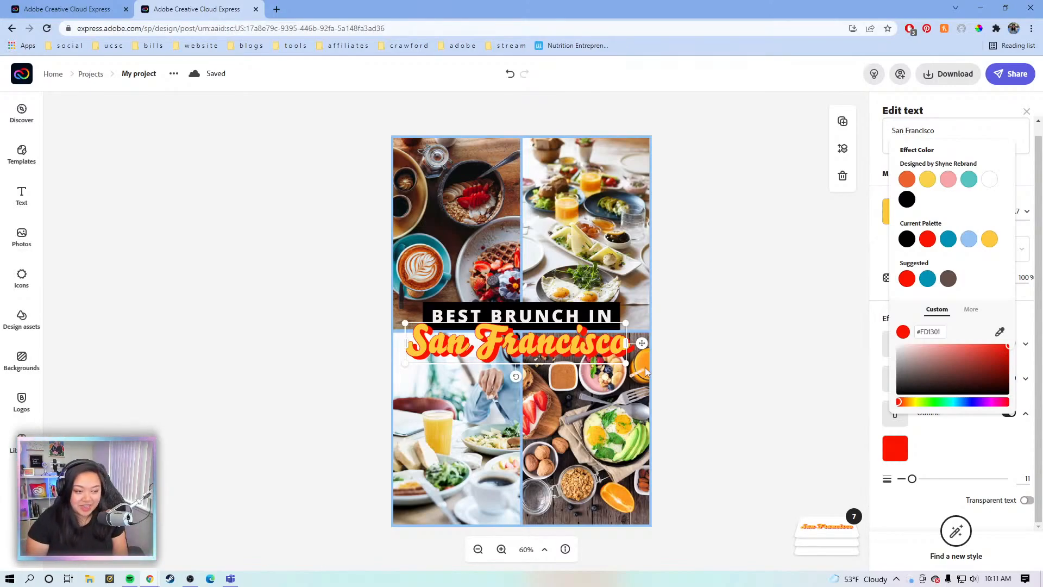
click(726, 372)
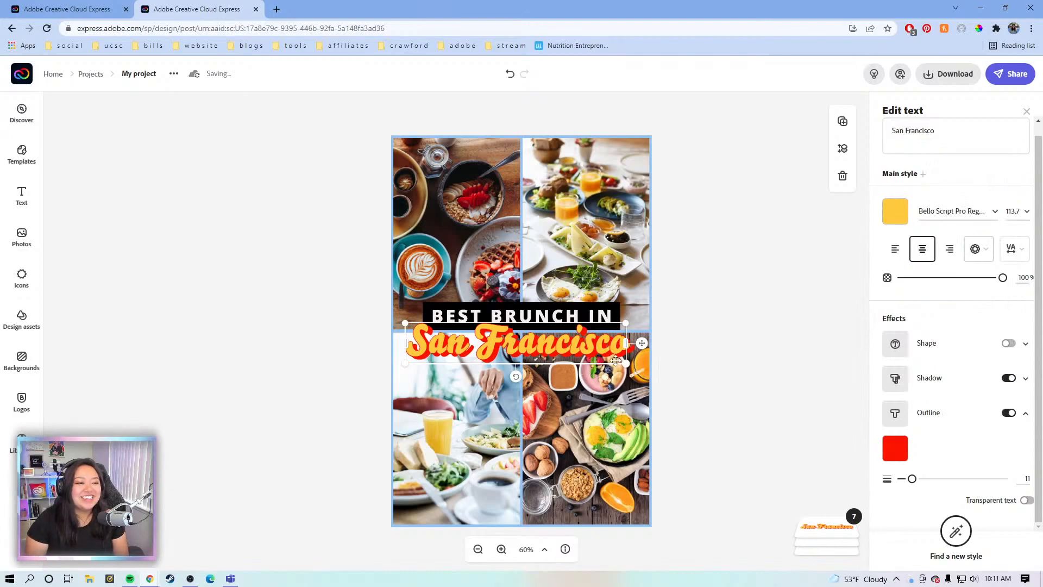
Enlarge the "San Francisco" text to size 120.4 and move it up to overlap the black bar more
drag(624, 363, 636, 369)
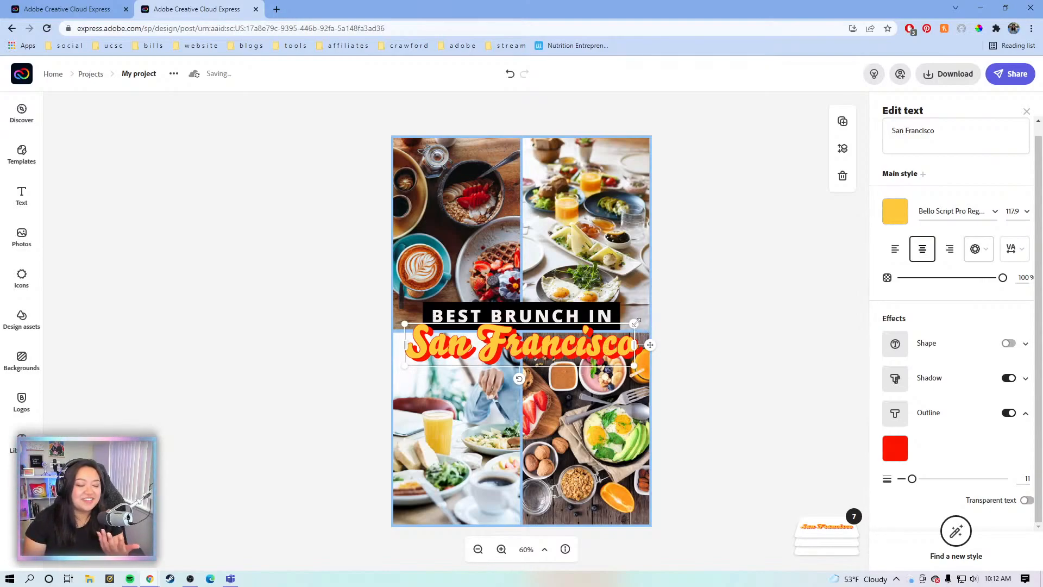
drag(636, 321, 640, 320)
drag(474, 348, 476, 343)
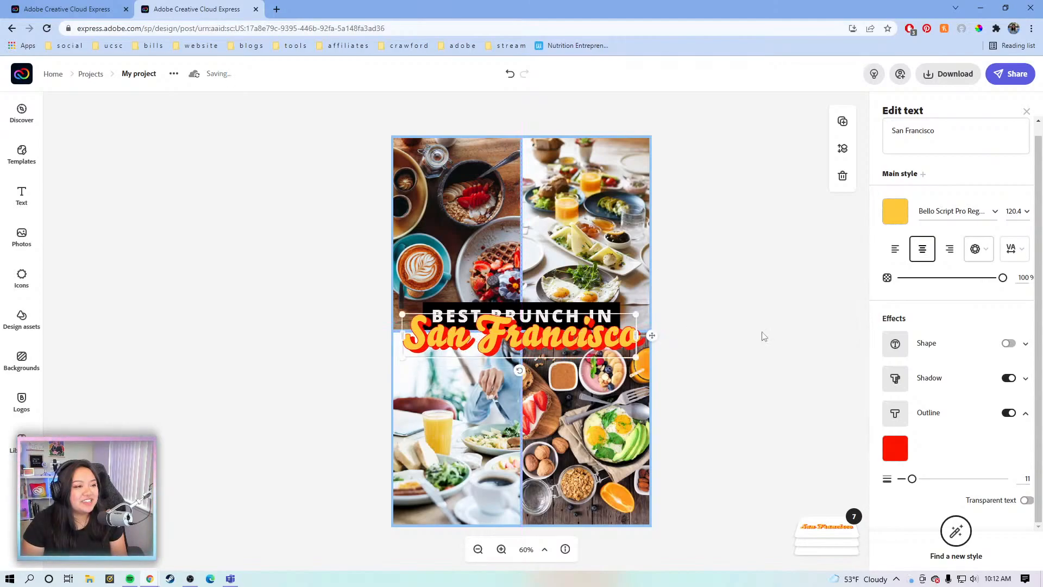
click(762, 334)
Move the "San Francisco" text clear of the black bar, and group the bar with its "BEST BRUNCH IN" text
click(613, 308)
click(702, 303)
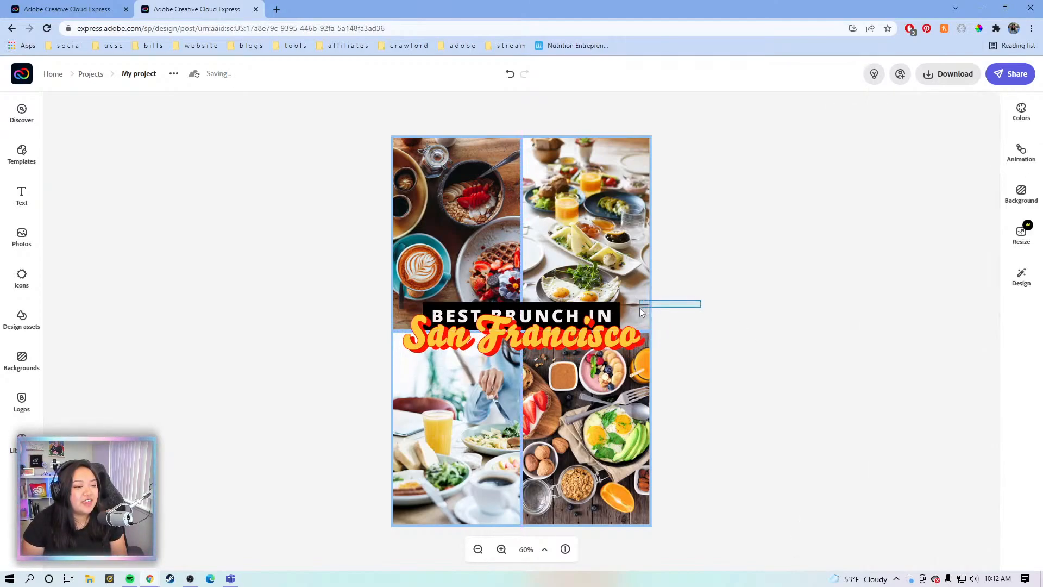
drag(605, 342, 601, 367)
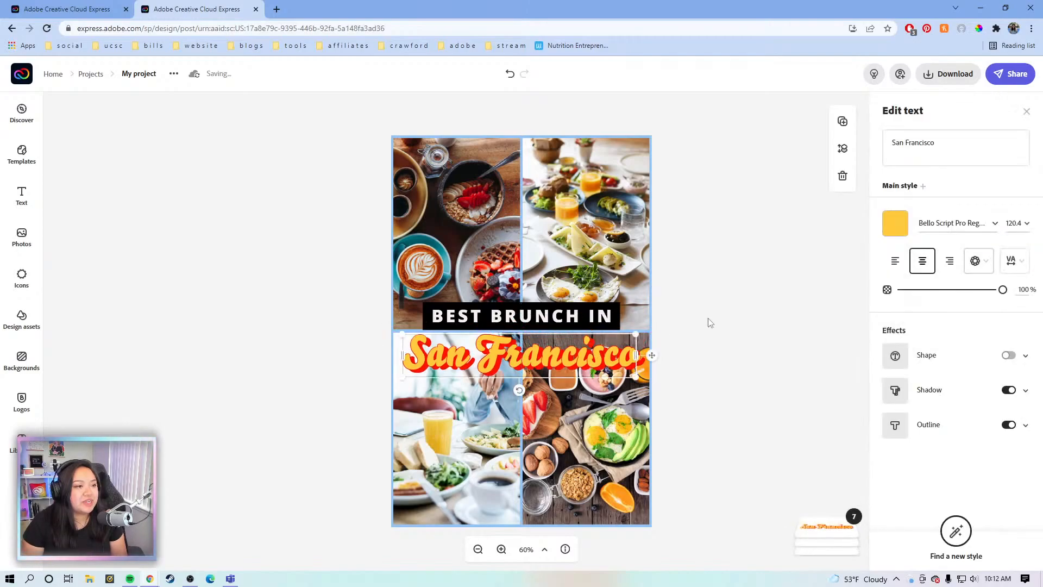
click(706, 324)
drag(510, 321, 510, 321)
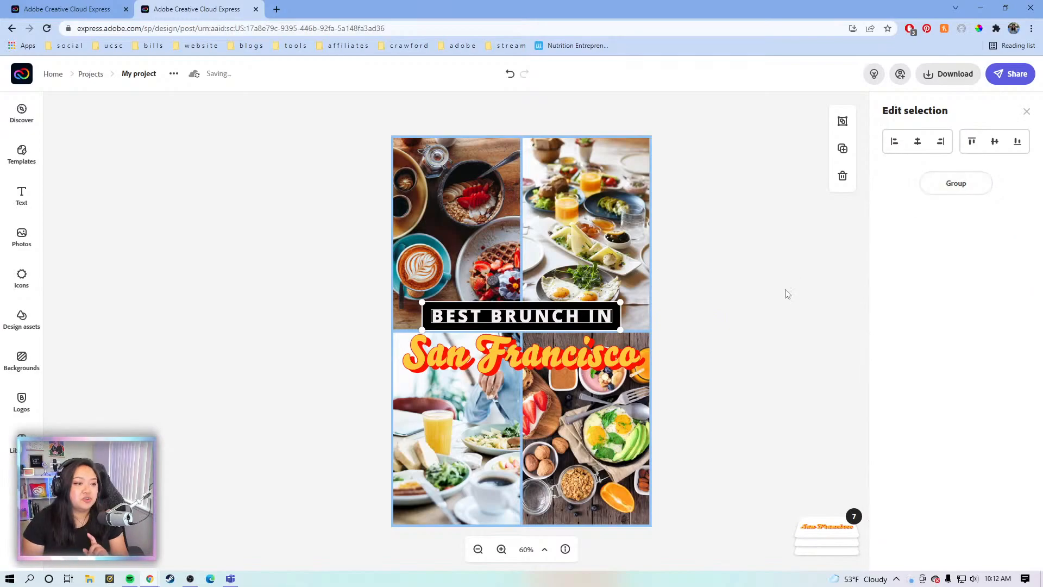
click(669, 322)
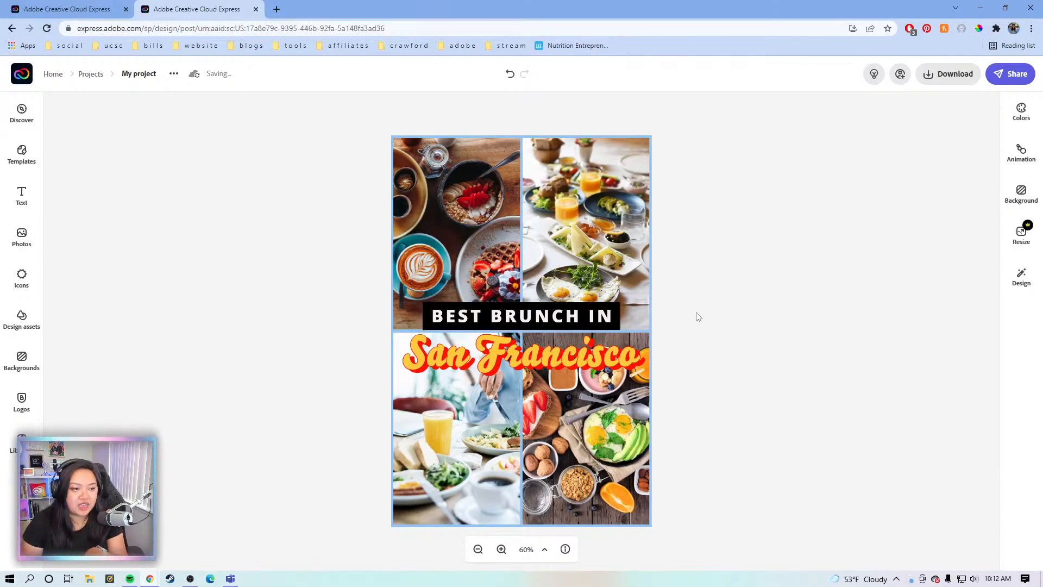
drag(696, 314, 525, 322)
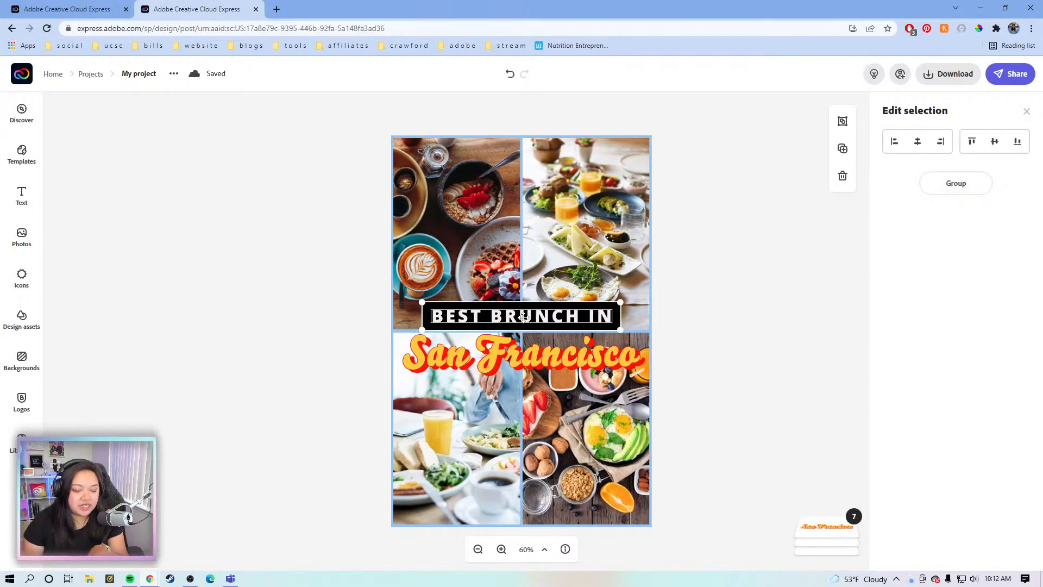
click(943, 197)
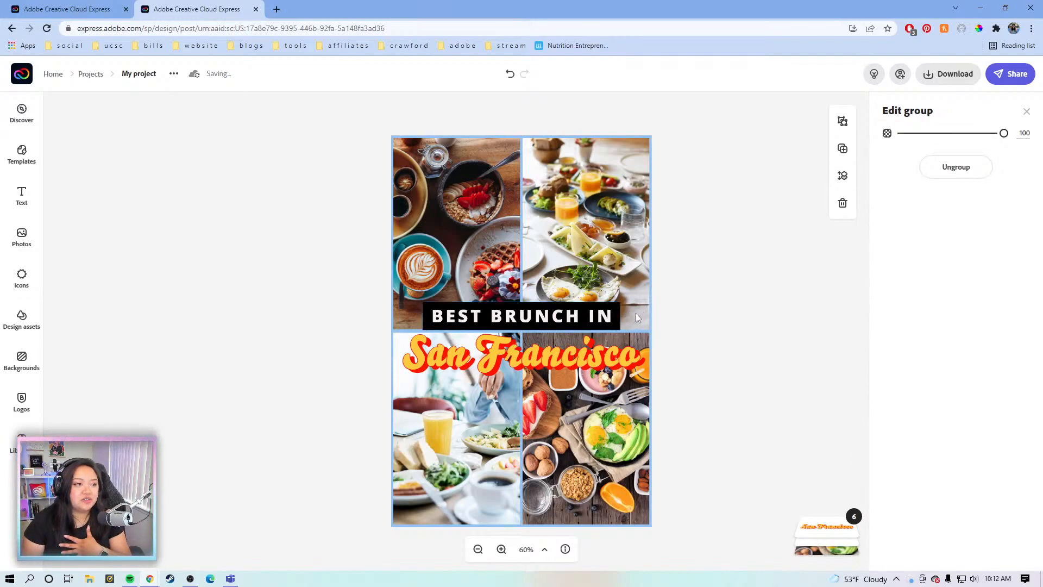
Move the "BEST BRUNCH IN" group up slightly and bring "San Francisco" back up over its lower edge
drag(637, 317, 634, 308)
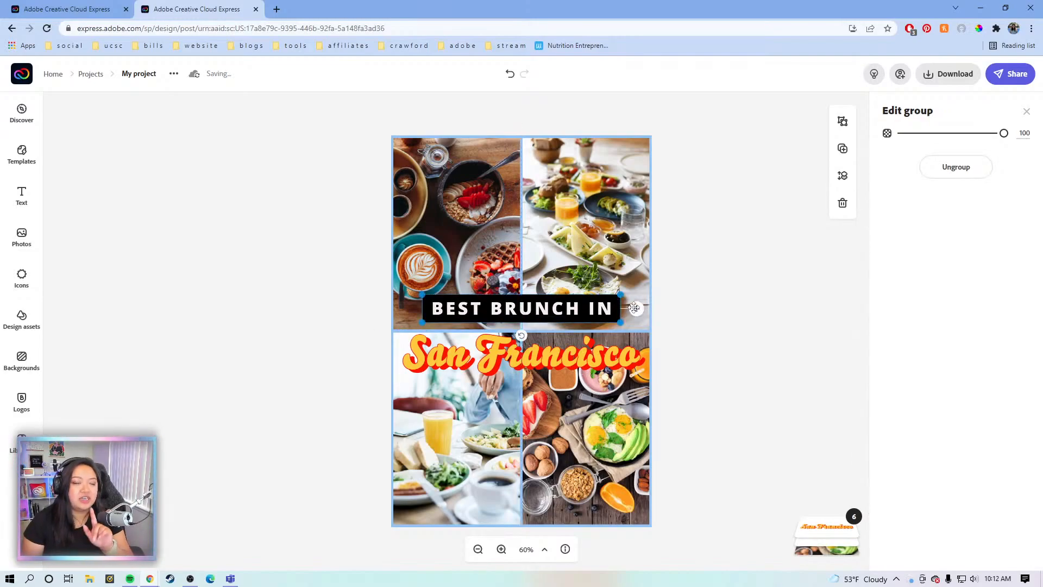
click(727, 326)
drag(598, 358, 595, 339)
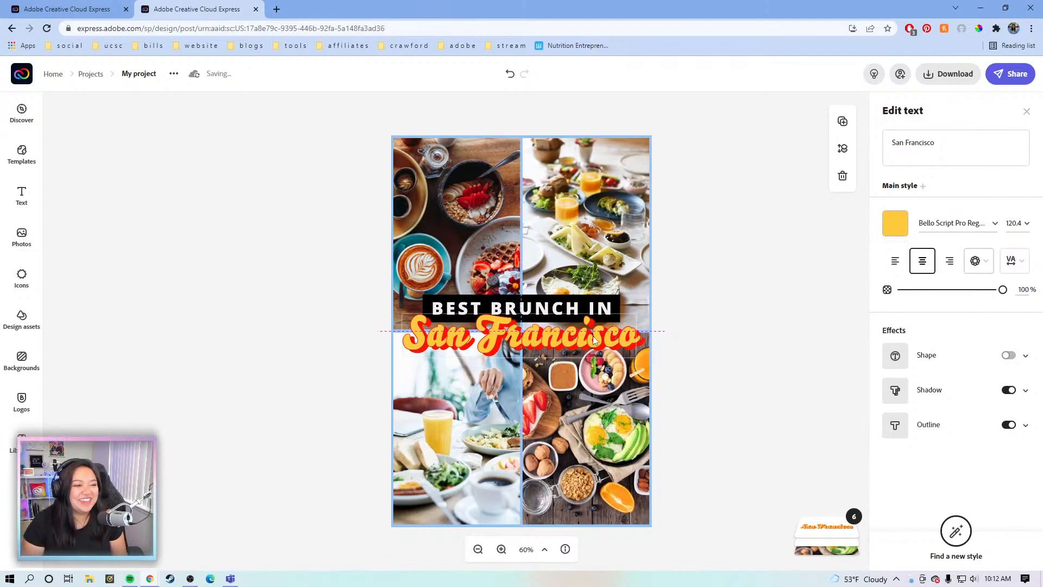
click(799, 302)
Shrink the "BEST BRUNCH IN" group slightly and lower it to tuck behind the top of "San Francisco"
click(614, 298)
mouse_move(620, 294)
mouse_down()
mouse_move(603, 297)
mouse_move(628, 307)
mouse_up()
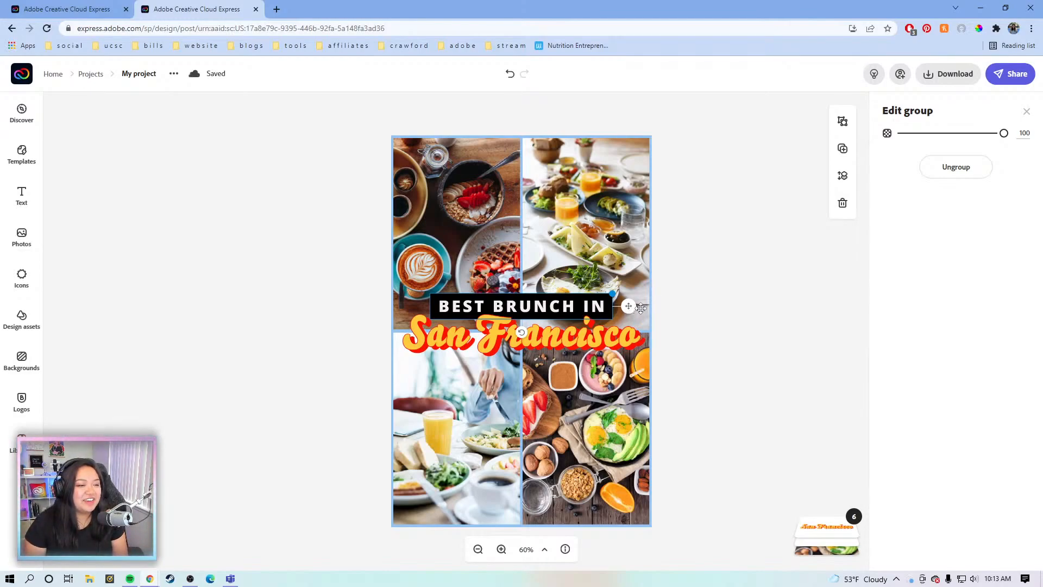
drag(629, 309, 627, 310)
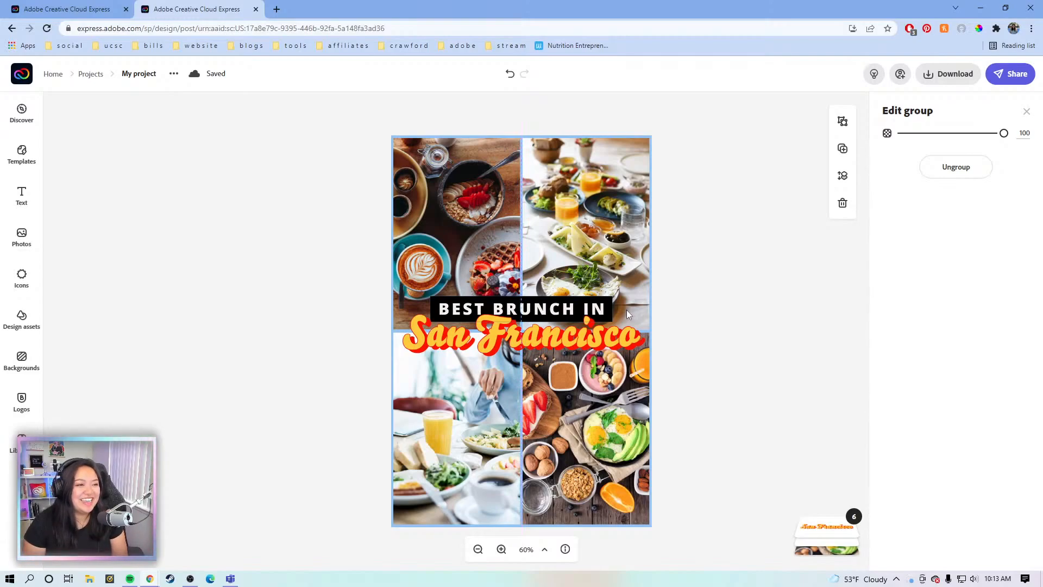
Remove the blue lines around and between the collage photos by reducing the border and cell spacing to the minimum
click(655, 265)
click(651, 264)
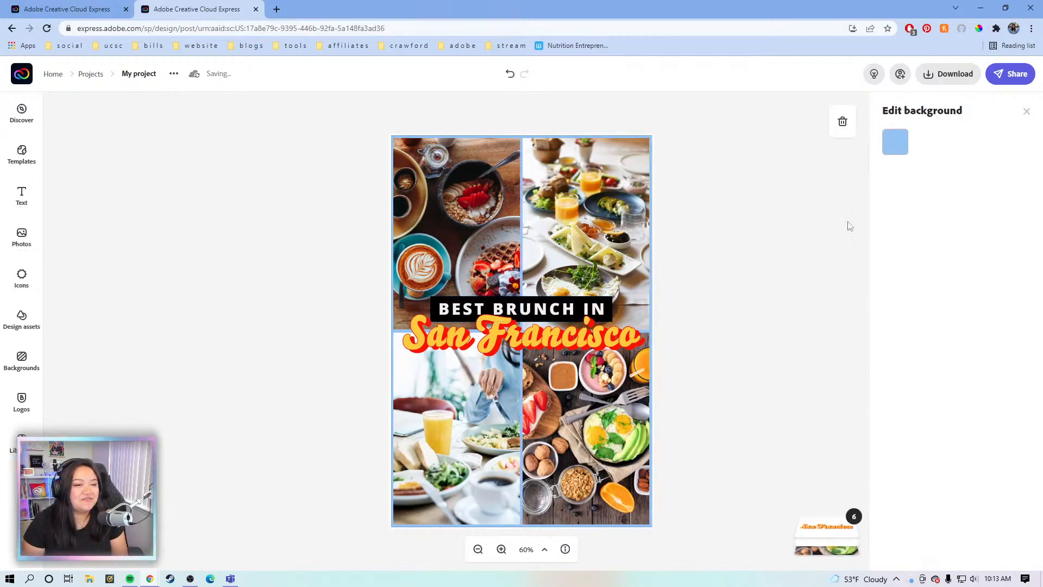
click(1027, 112)
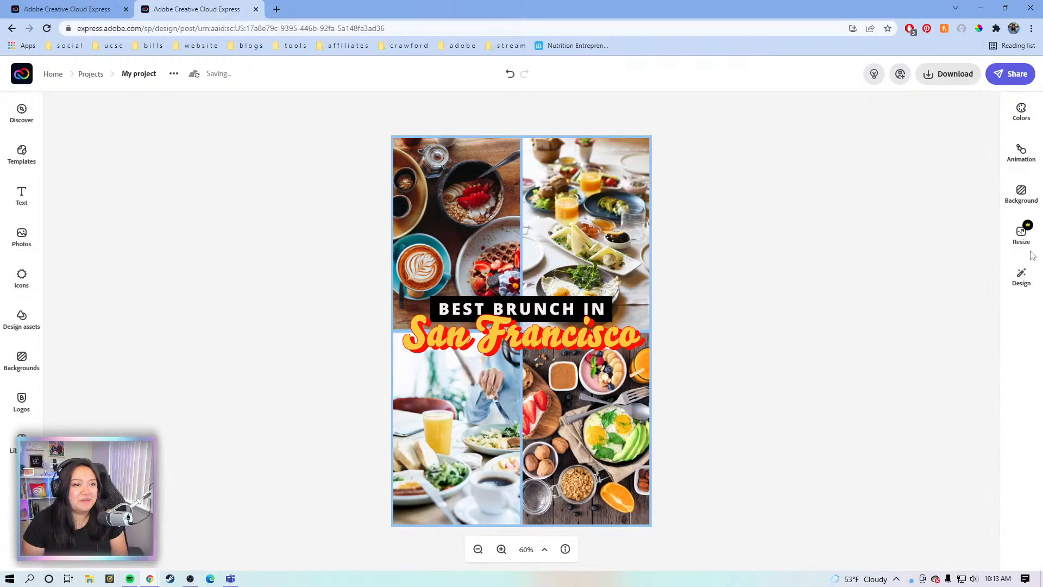
click(1025, 203)
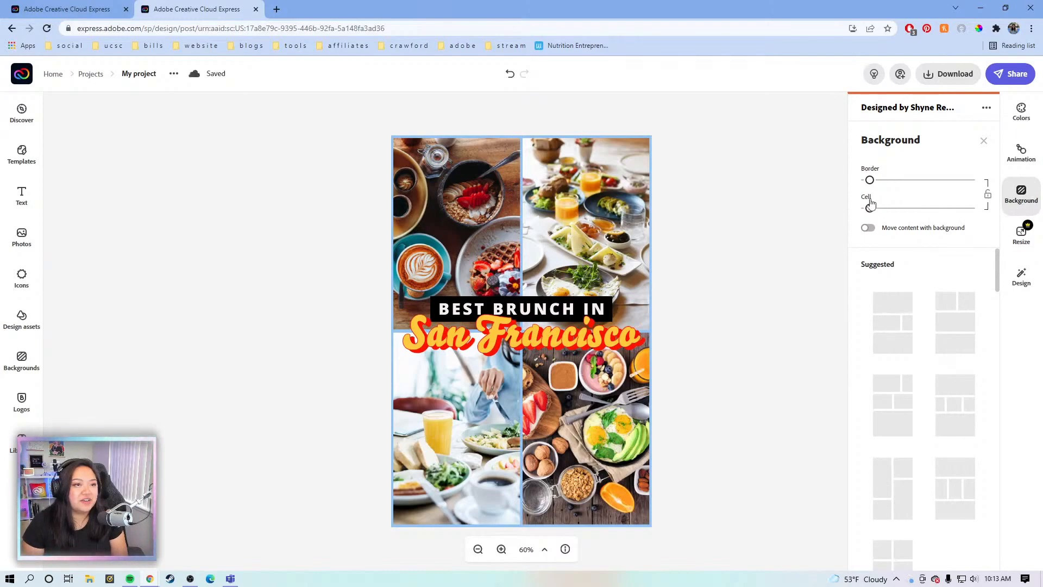
drag(869, 180, 817, 206)
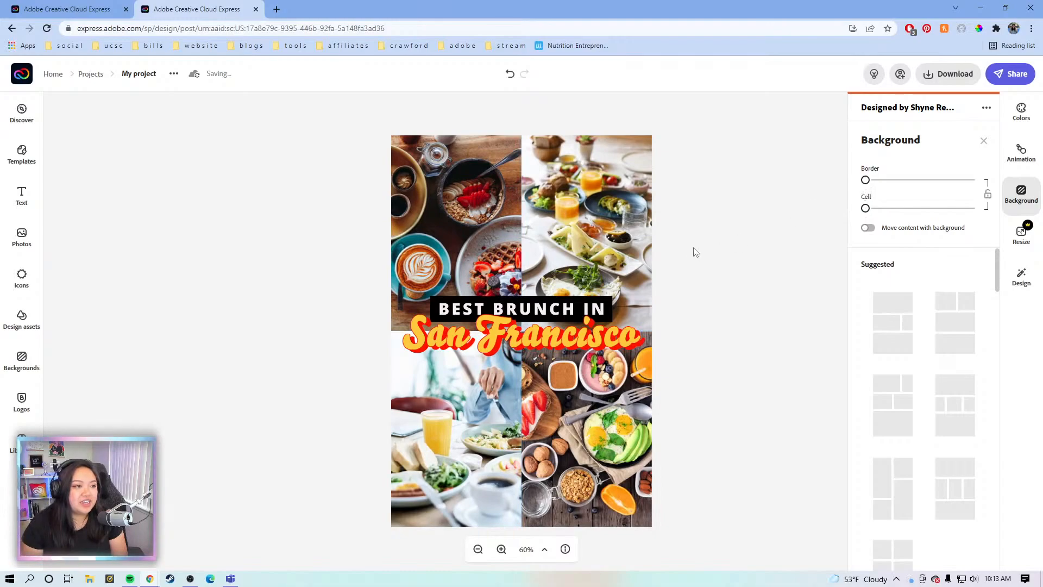
click(794, 156)
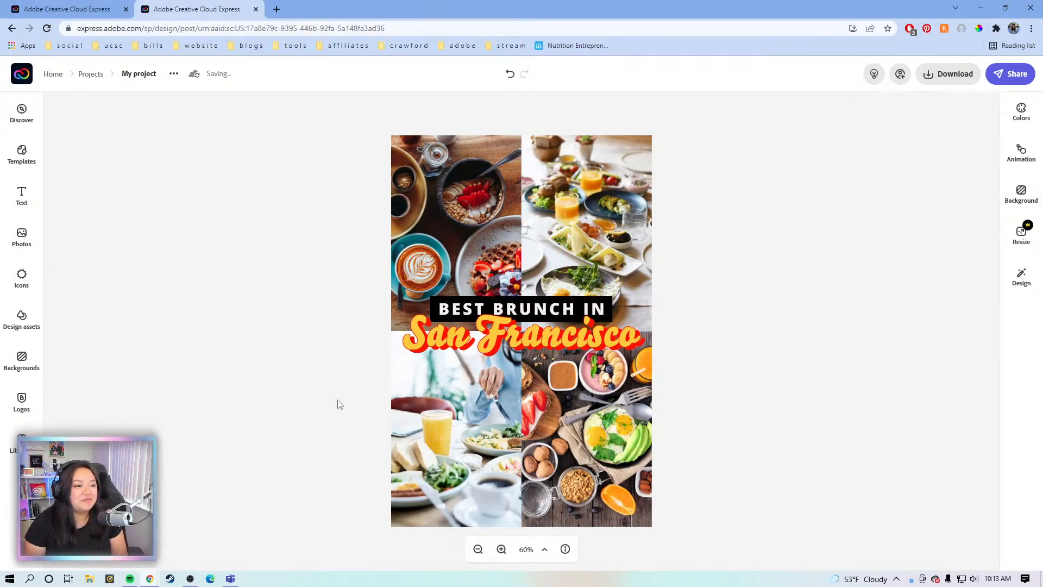
Nudge the "BEST BRUNCH IN" group up slightly, keeping it centred horizontally on the pin
click(625, 344)
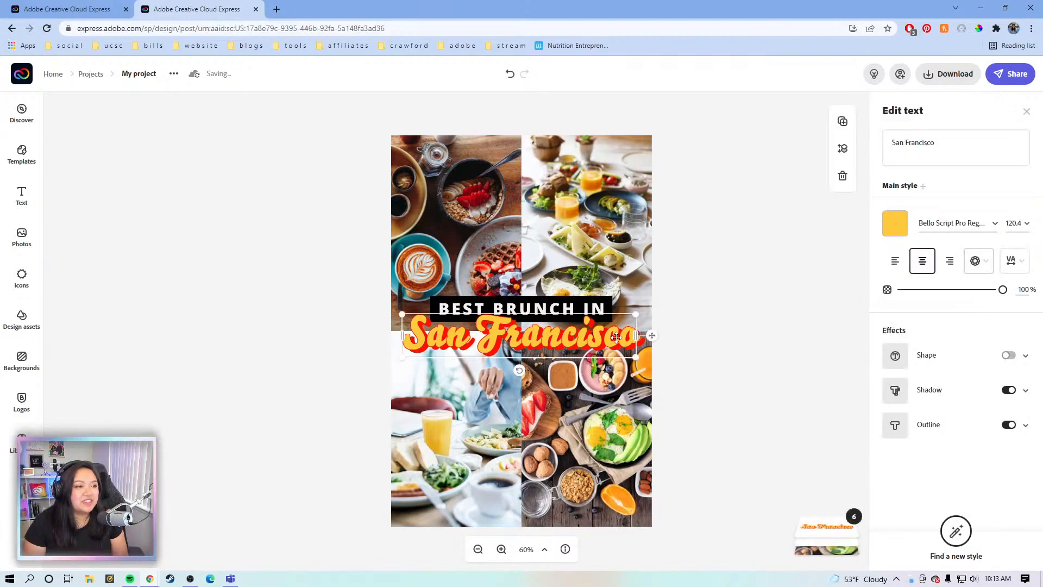
click(766, 294)
click(551, 305)
drag(551, 306, 555, 309)
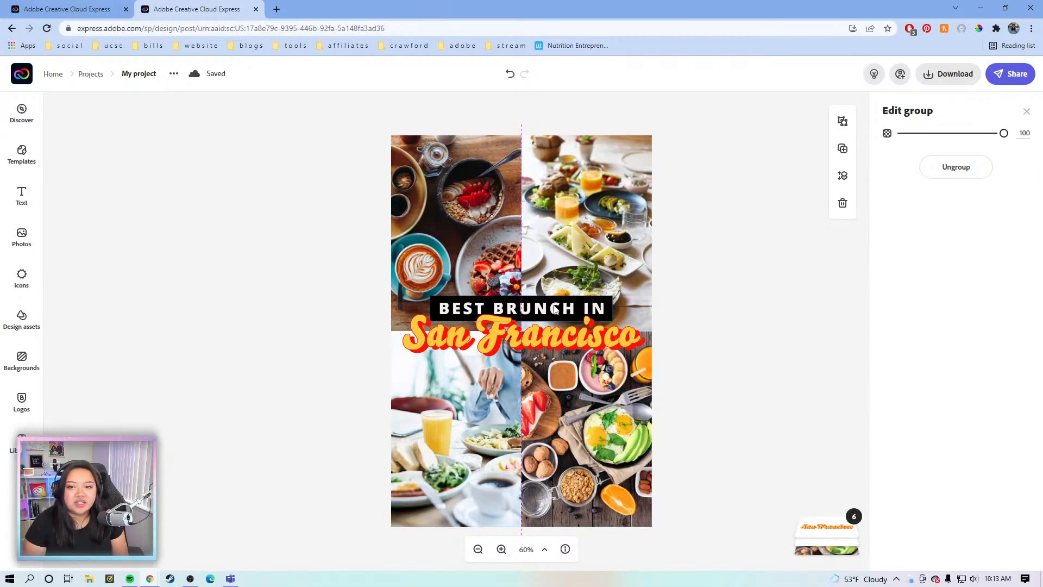
click(774, 329)
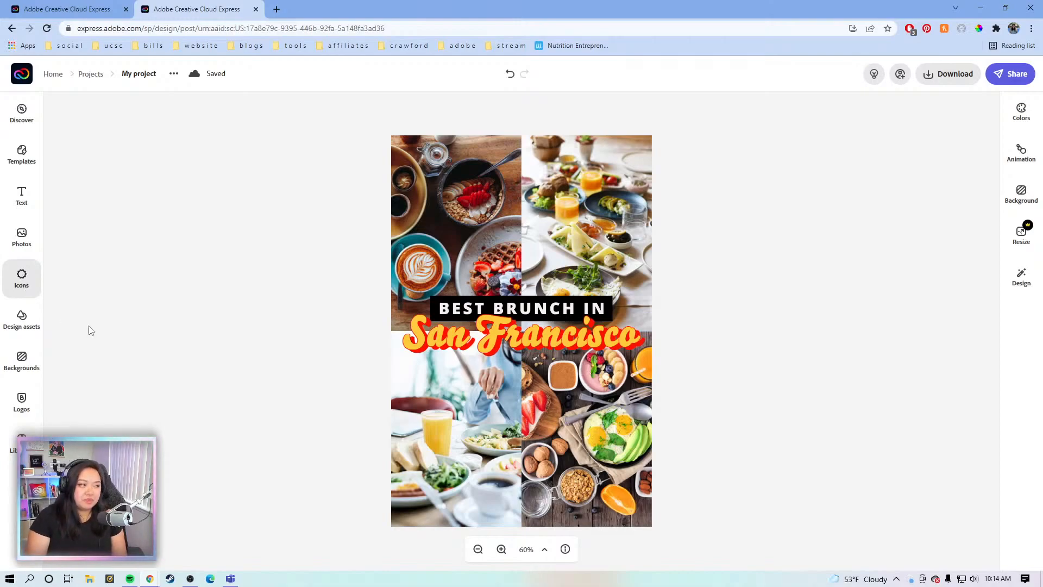
click(22, 330)
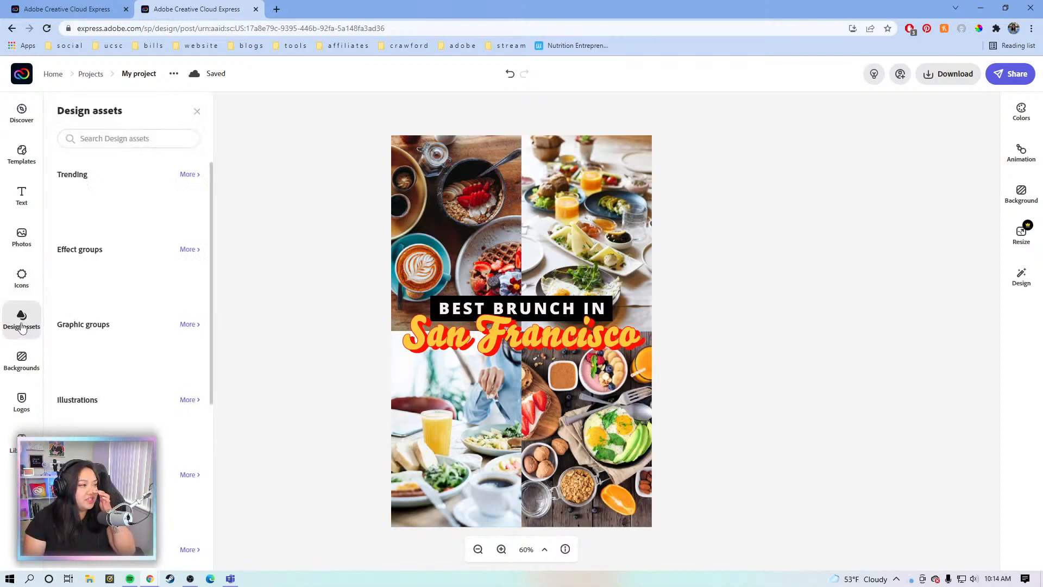
click(137, 140)
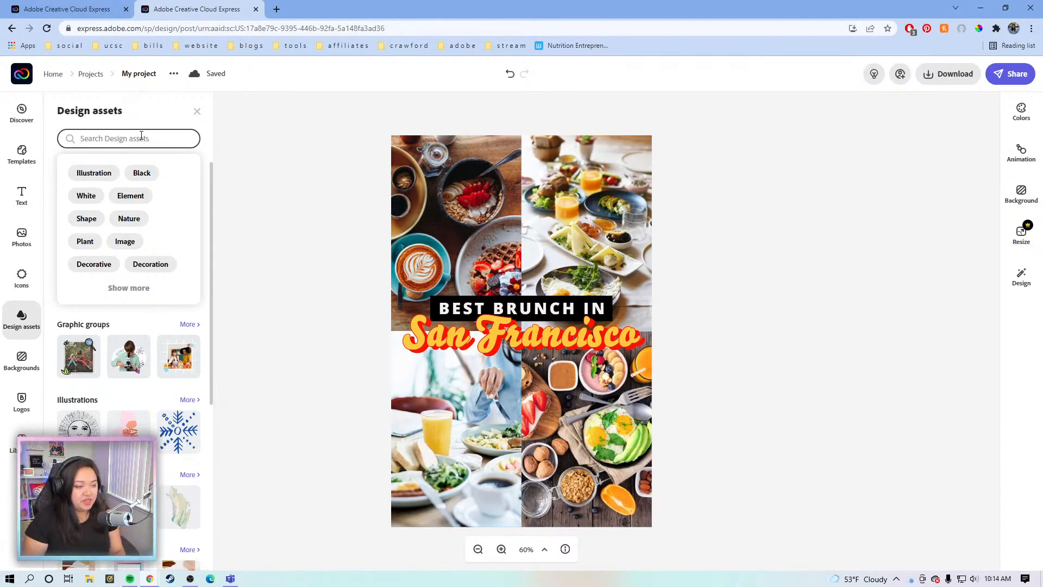
click(744, 197)
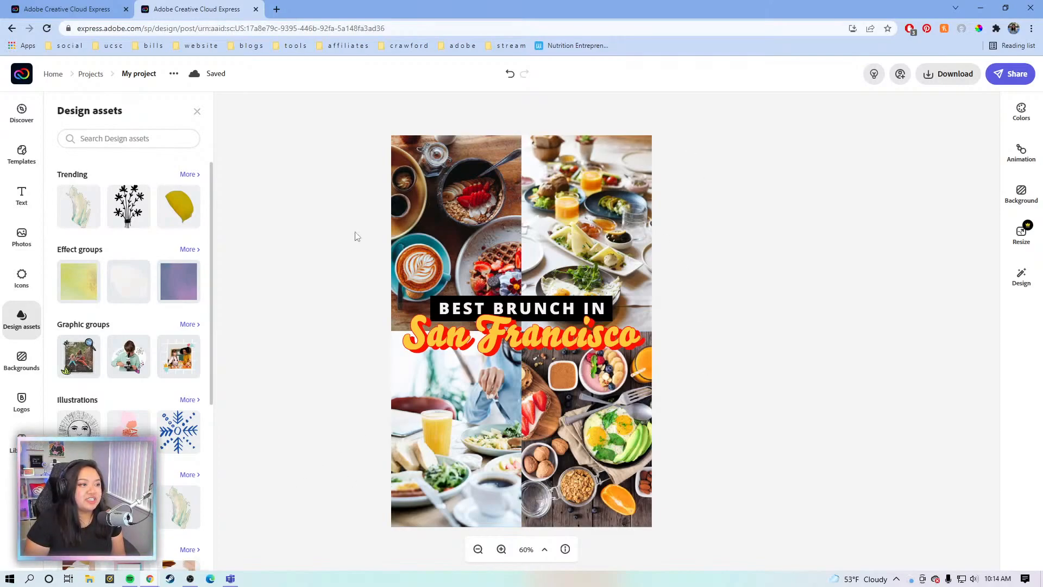
click(754, 218)
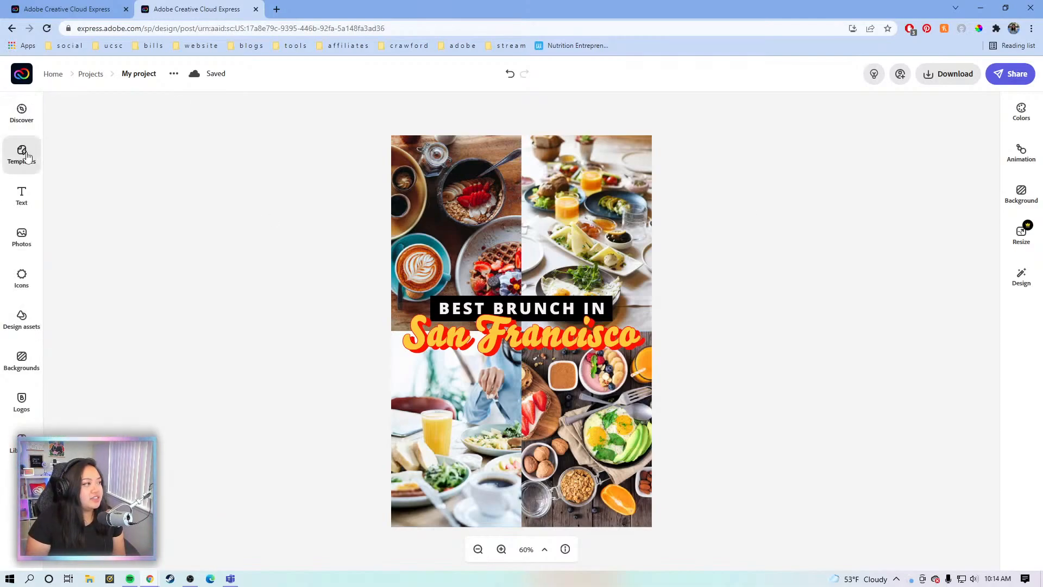
Search the design assets for "scribbles"
click(30, 321)
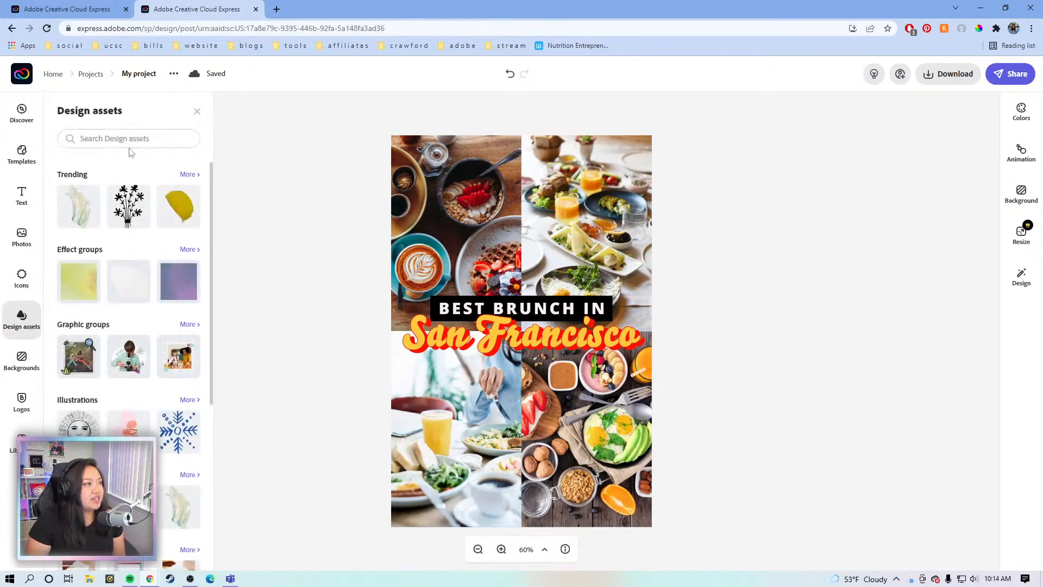
click(145, 138)
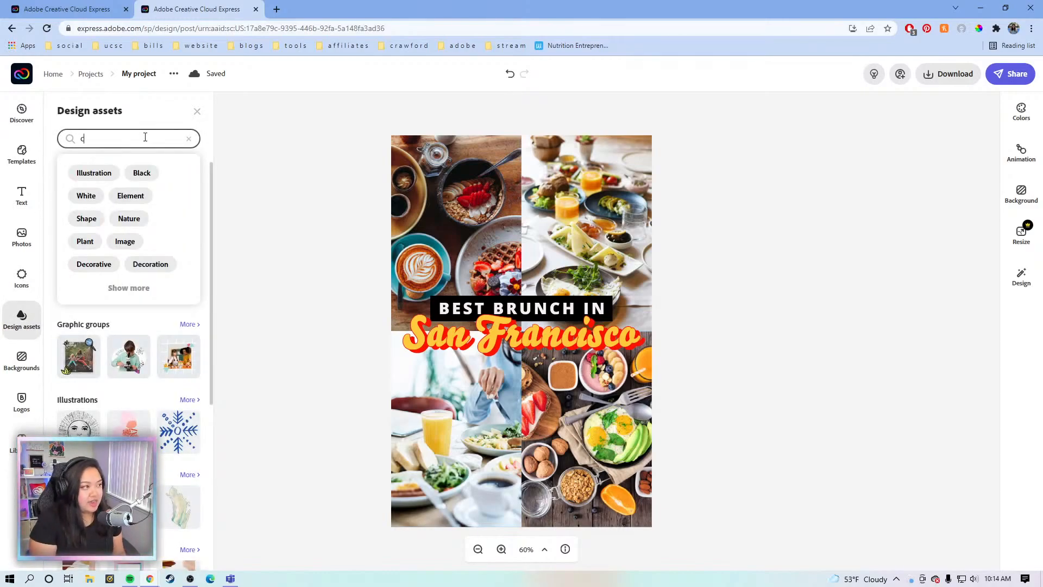
text(scri)
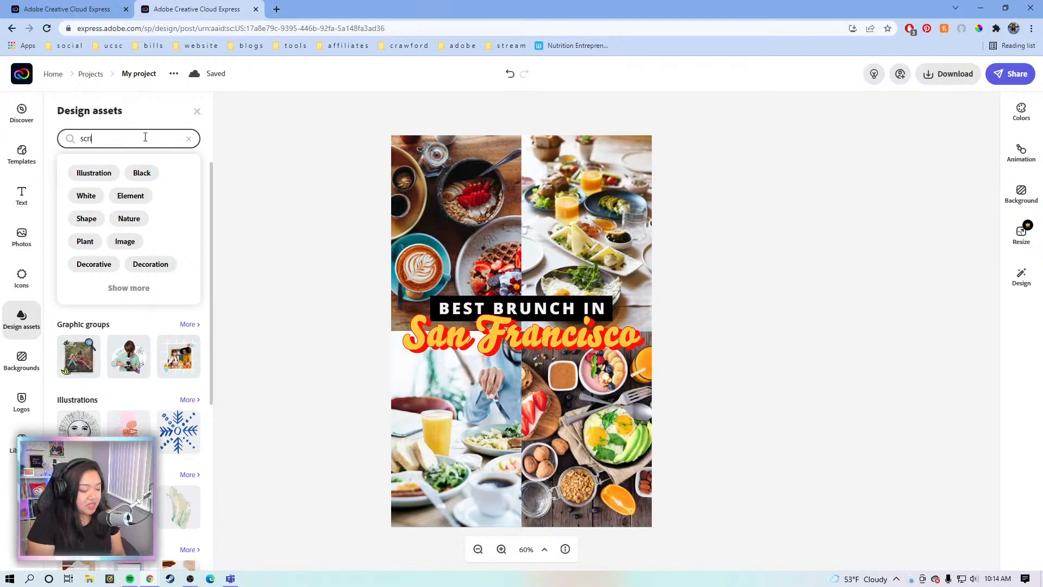
text(bbles)
key(Return)
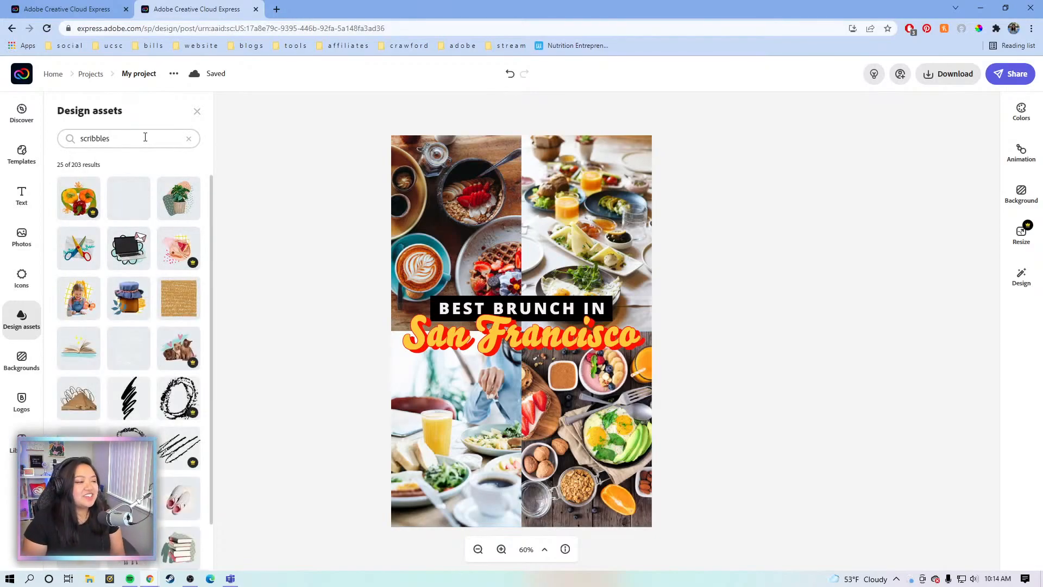
Add the thin black wavy line asset, shrink it and place it across the upper-right photo, running off the pin's right edge
scroll(135, 288, down, 2)
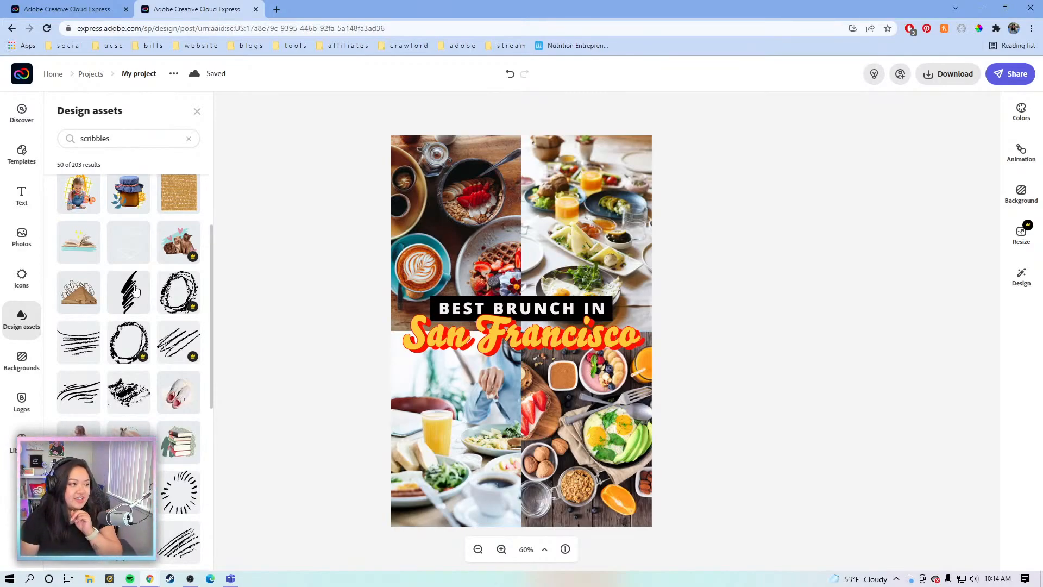
scroll(139, 359, down, 3)
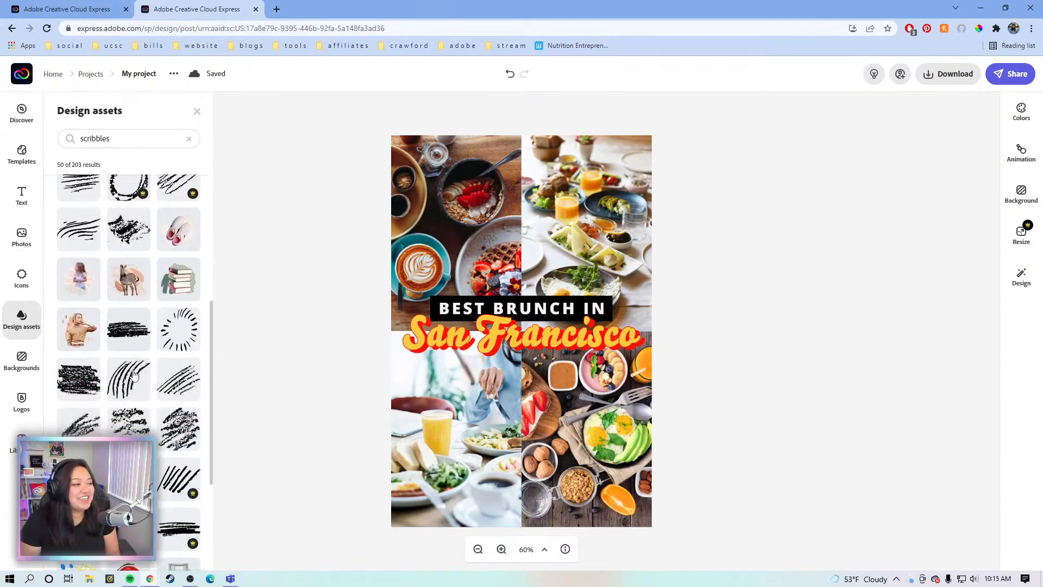
scroll(136, 380, down, 5)
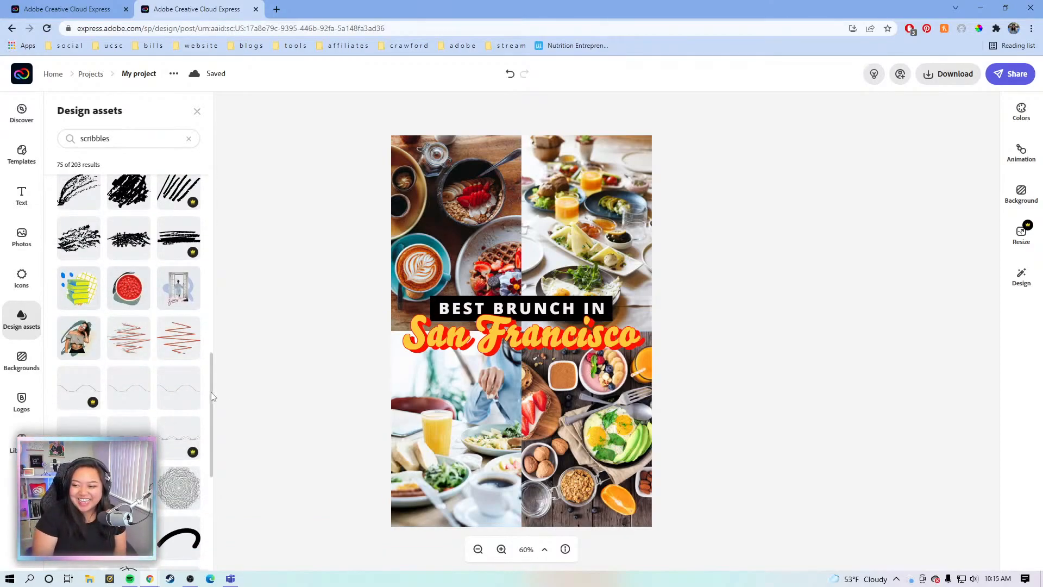
scroll(116, 401, down, 4)
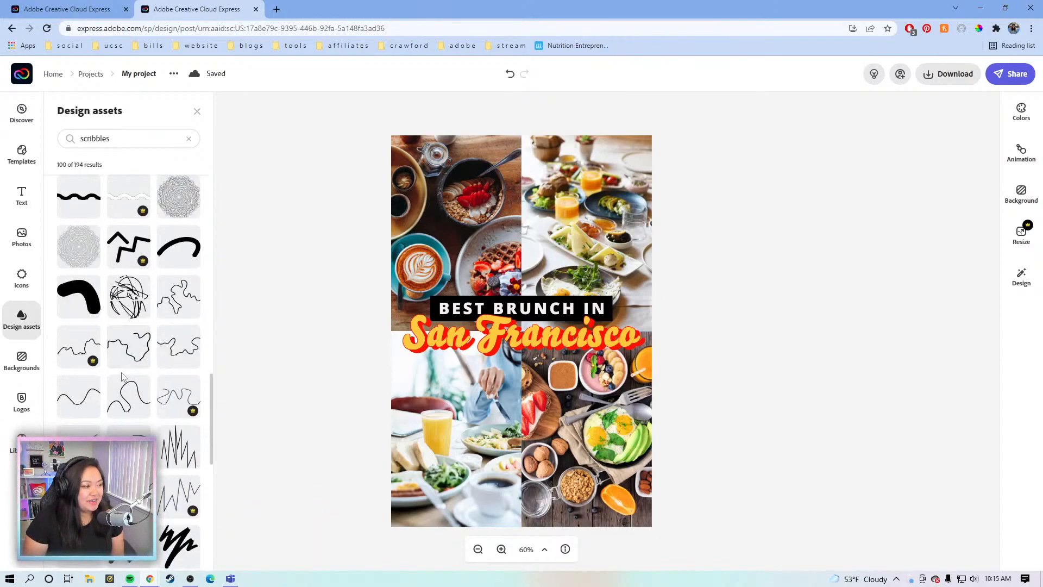
scroll(166, 408, up, 2)
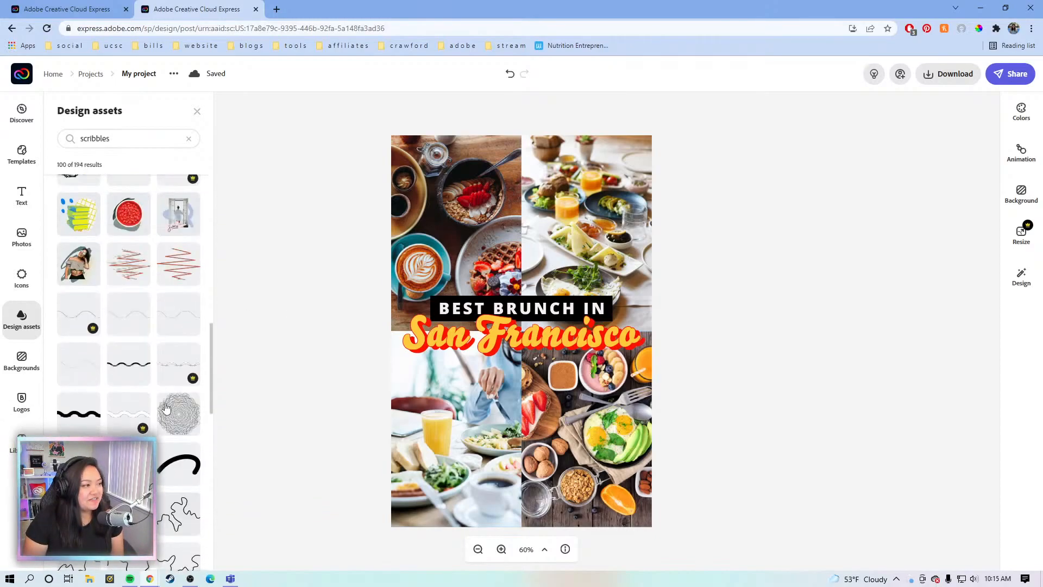
click(137, 370)
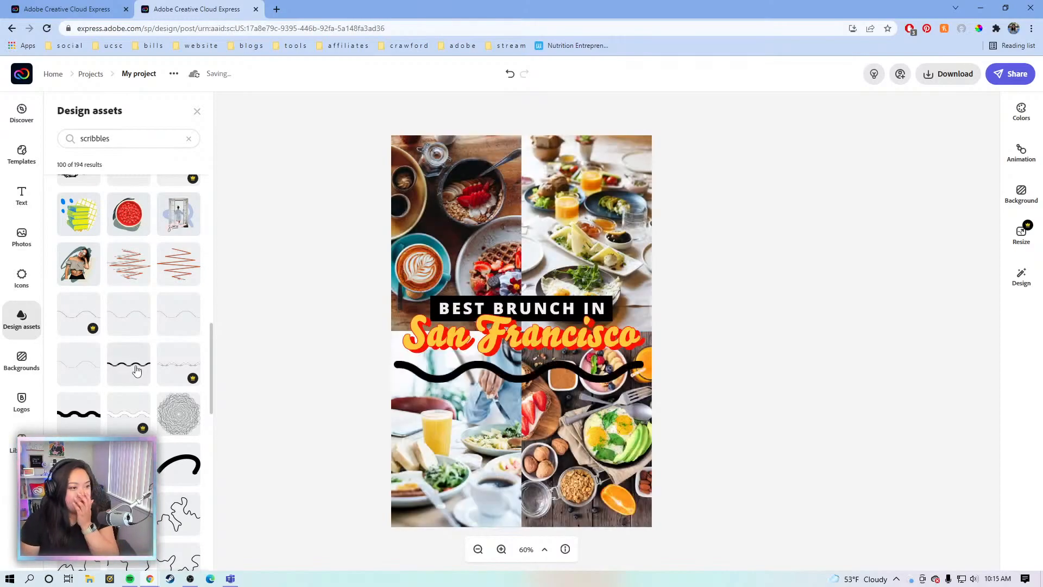
click(441, 382)
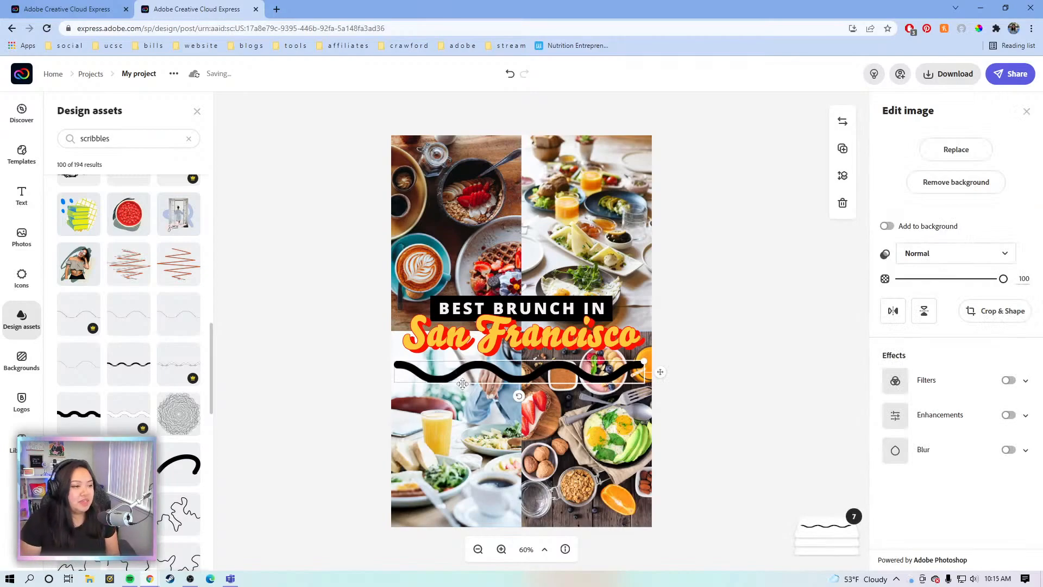
drag(645, 363, 572, 368)
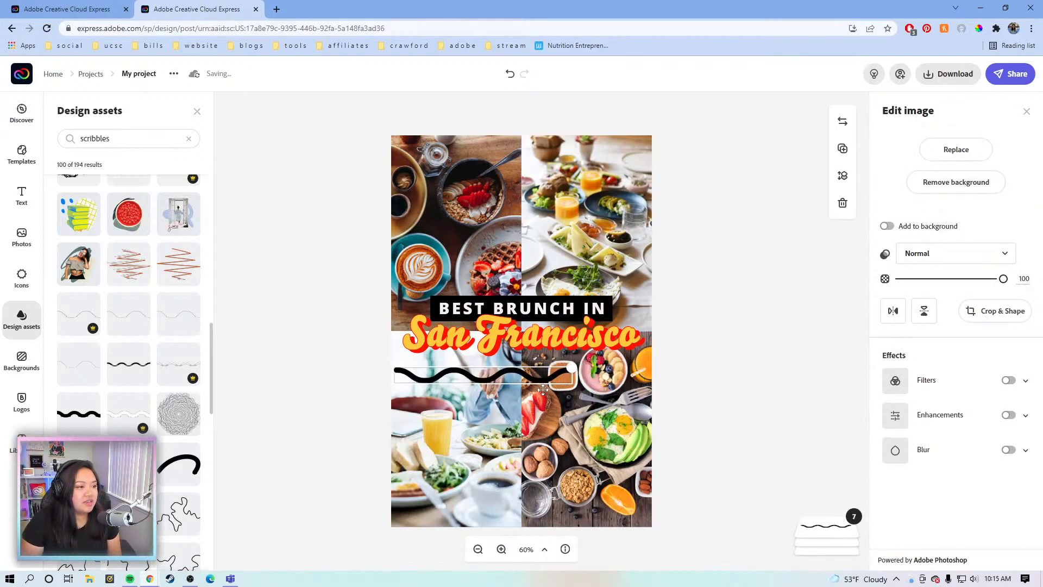
mouse_move(486, 387)
mouse_down()
mouse_move(566, 370)
mouse_move(518, 373)
mouse_move(571, 347)
mouse_move(690, 209)
mouse_move(680, 166)
mouse_move(711, 160)
mouse_up()
drag(718, 160, 708, 158)
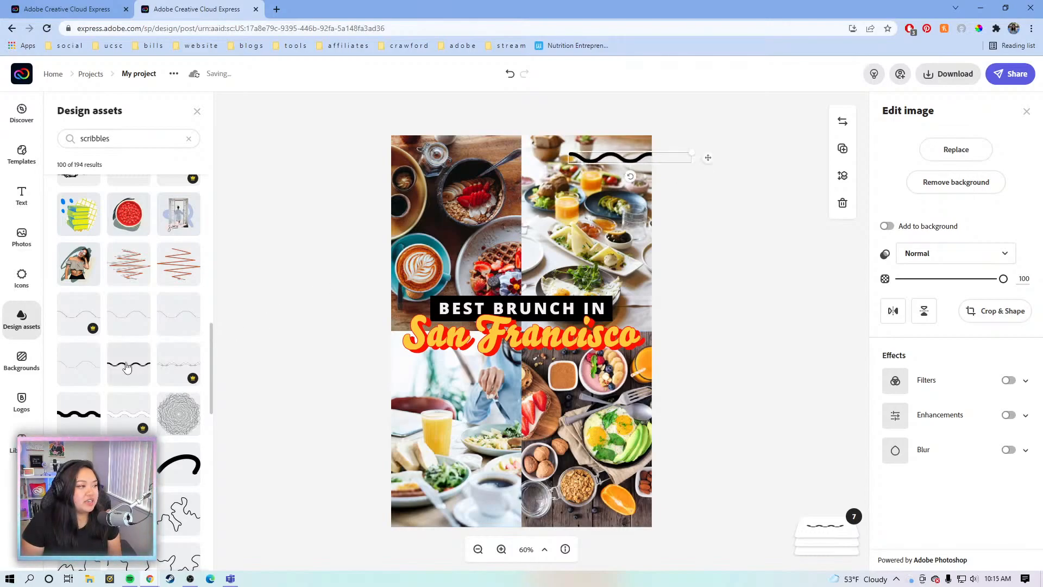
Add a second, smaller black wavy line just below the first, running off the right edge, and nudge both lines slightly left
click(133, 381)
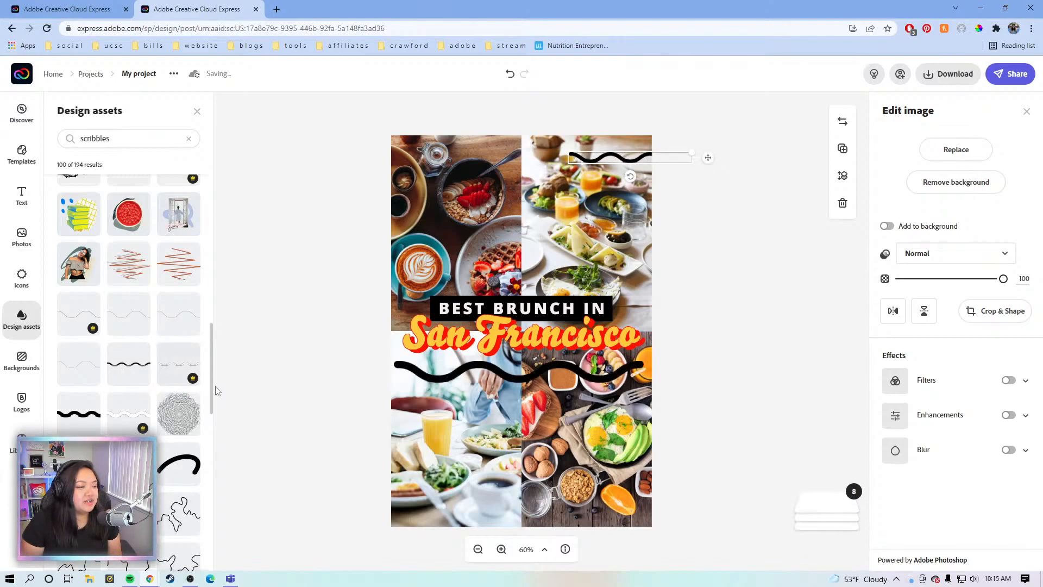
click(520, 382)
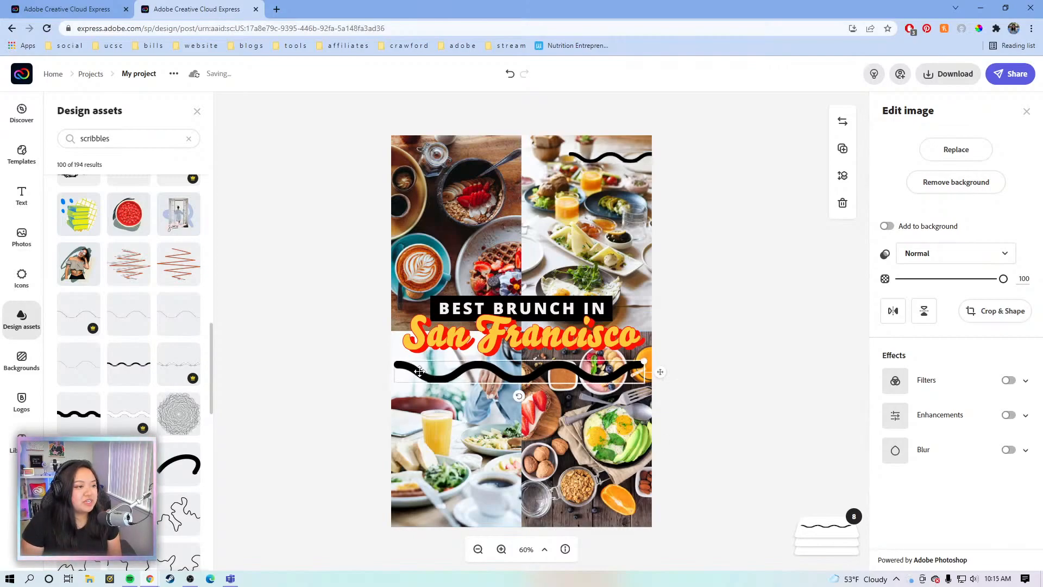
drag(648, 362, 573, 368)
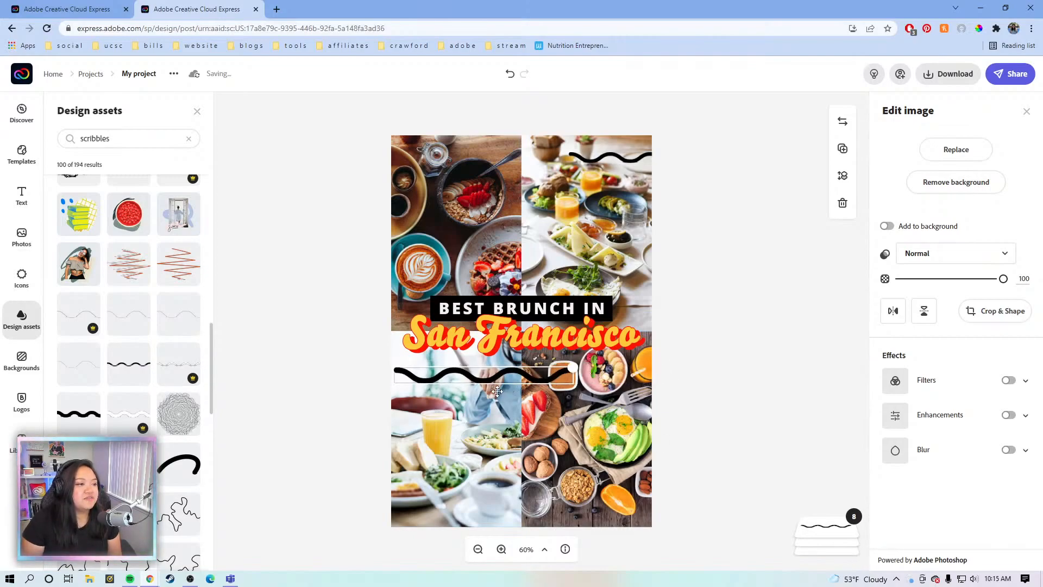
mouse_move(479, 392)
mouse_down()
mouse_move(461, 380)
mouse_move(499, 387)
mouse_move(699, 263)
mouse_move(707, 198)
mouse_move(683, 184)
mouse_move(740, 184)
mouse_move(731, 193)
mouse_move(728, 185)
mouse_up()
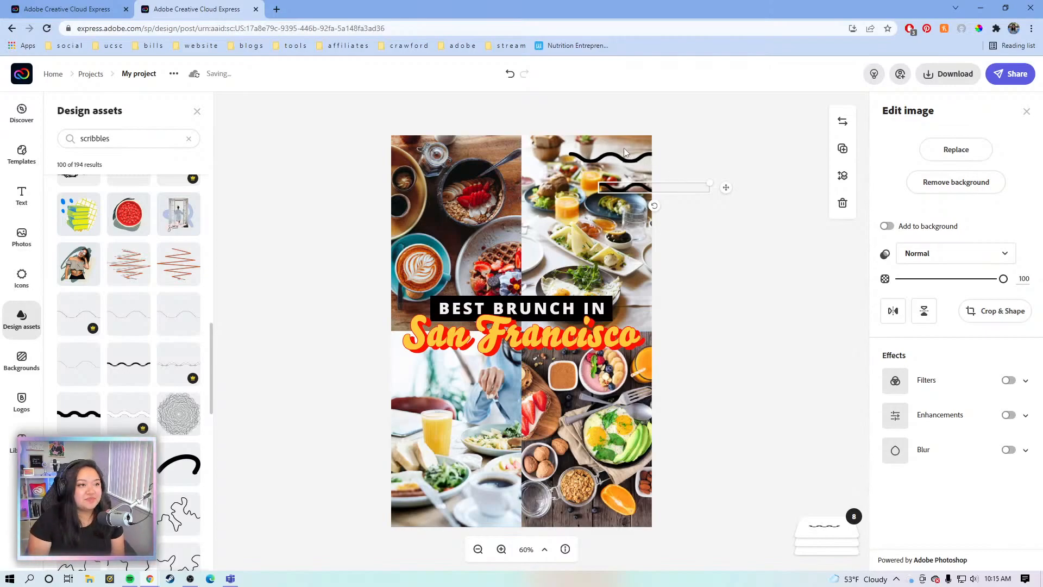
drag(627, 159, 639, 185)
click(660, 192)
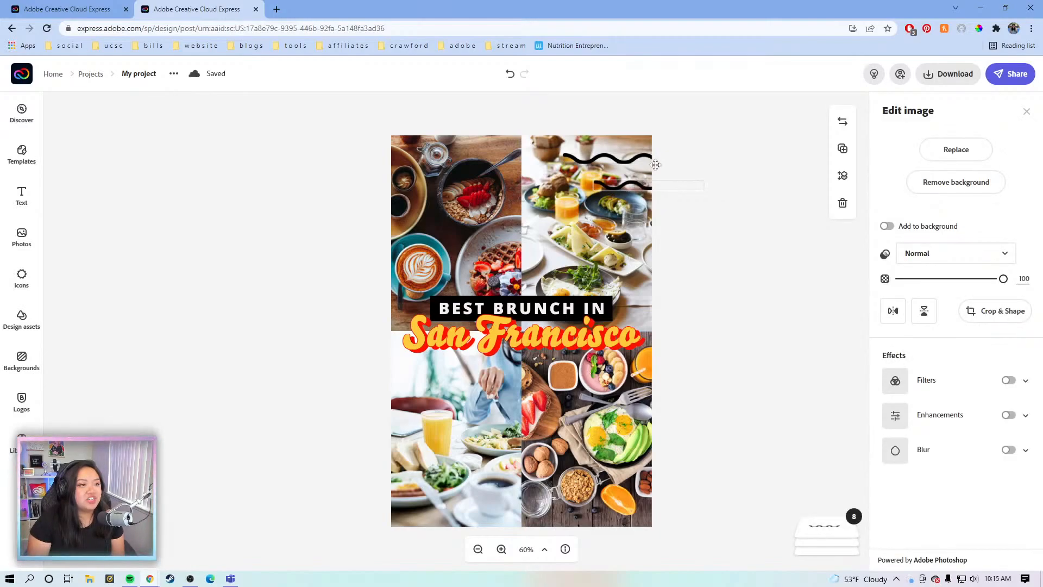
click(677, 145)
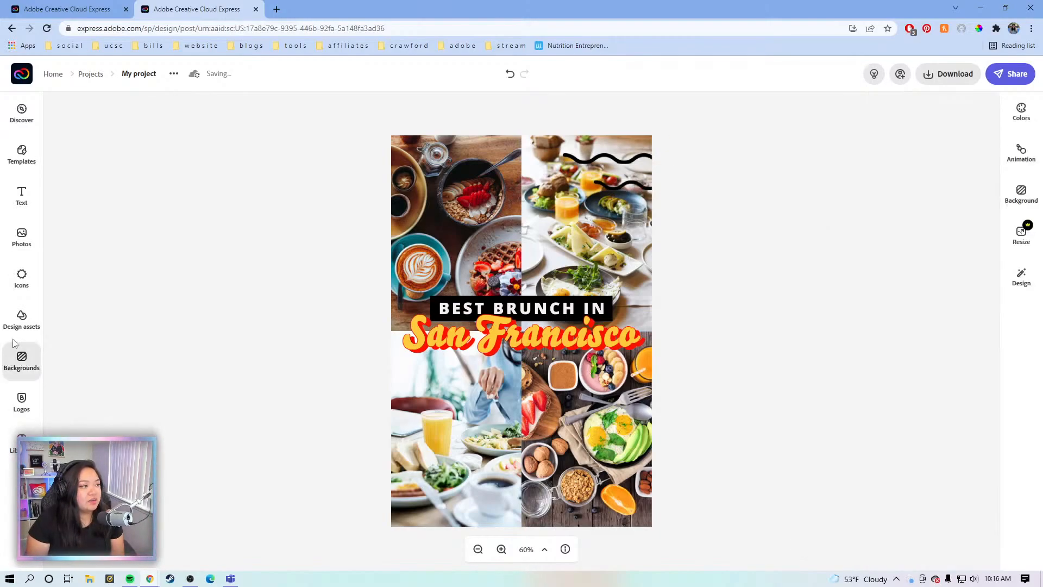
Add a third black wavy line, shrink it and place it over the lower-left photo, running off the pin's left edge
click(21, 319)
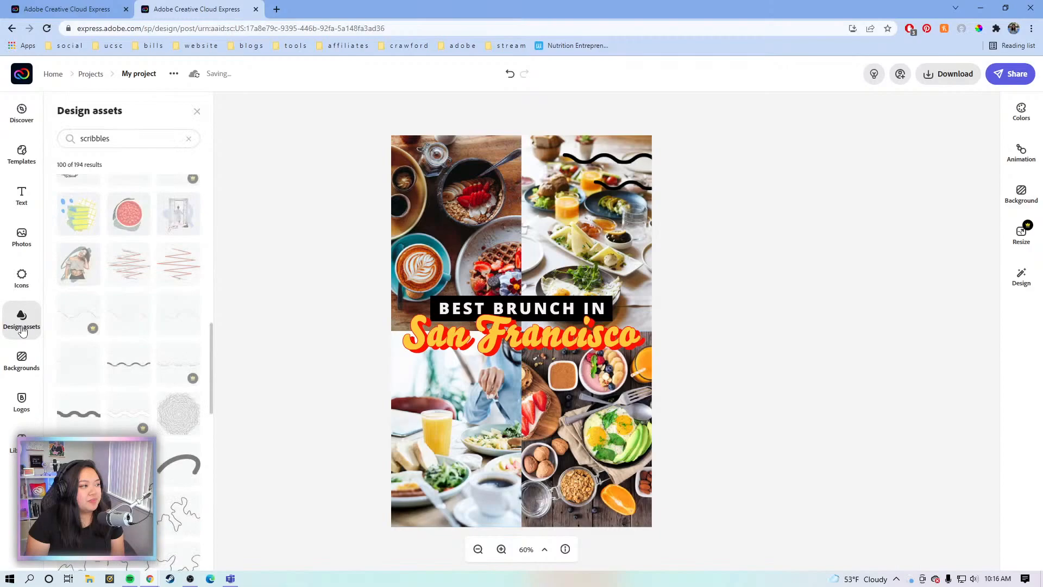
click(134, 374)
click(511, 380)
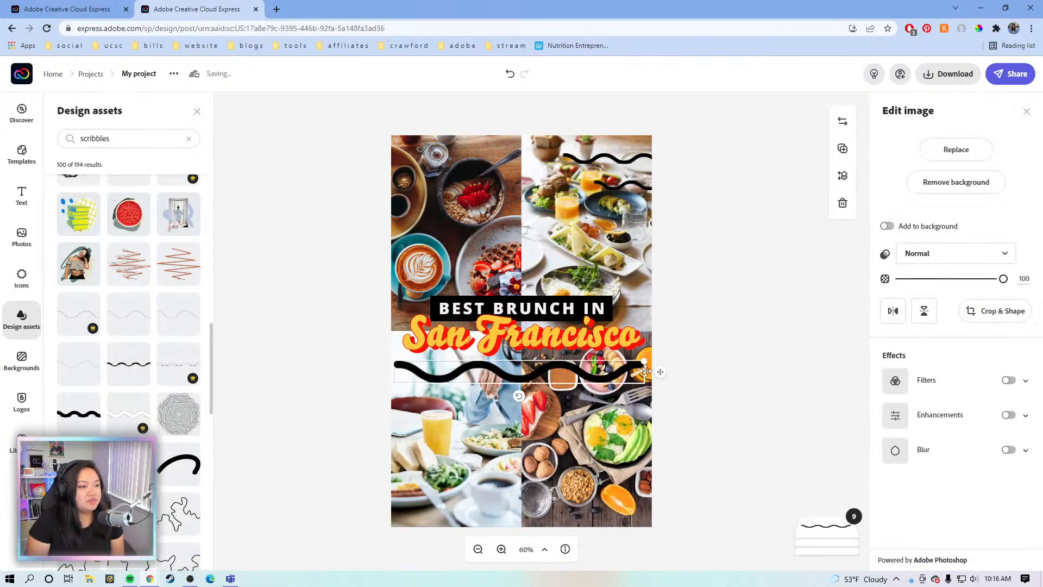
mouse_move(644, 361)
mouse_down()
mouse_move(478, 387)
mouse_move(434, 465)
mouse_move(431, 499)
mouse_move(464, 480)
mouse_up()
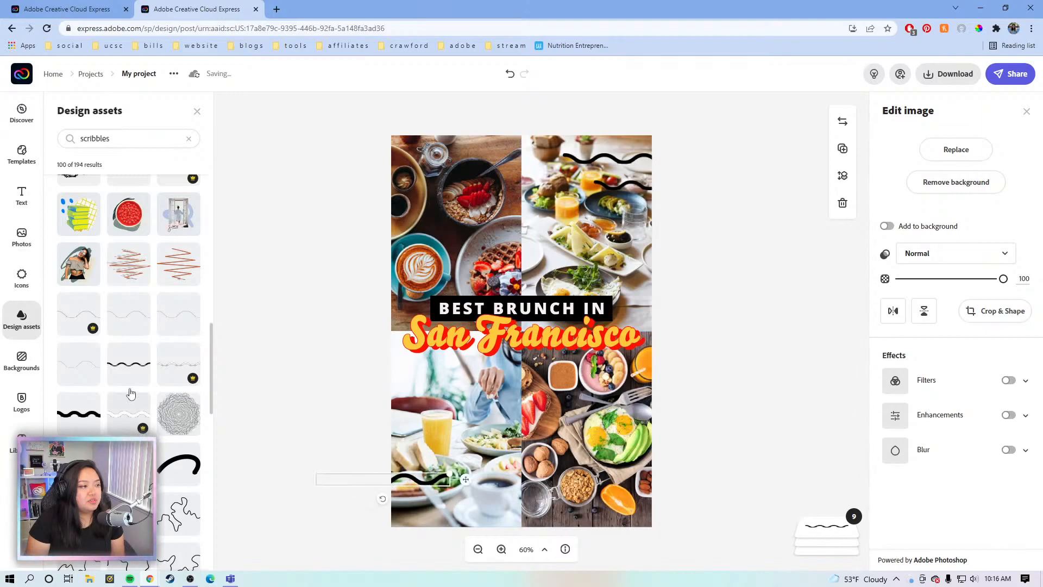
Add a fourth, slightly longer black wavy line below the third, near the pin's bottom-left corner and running off its left edge
click(139, 379)
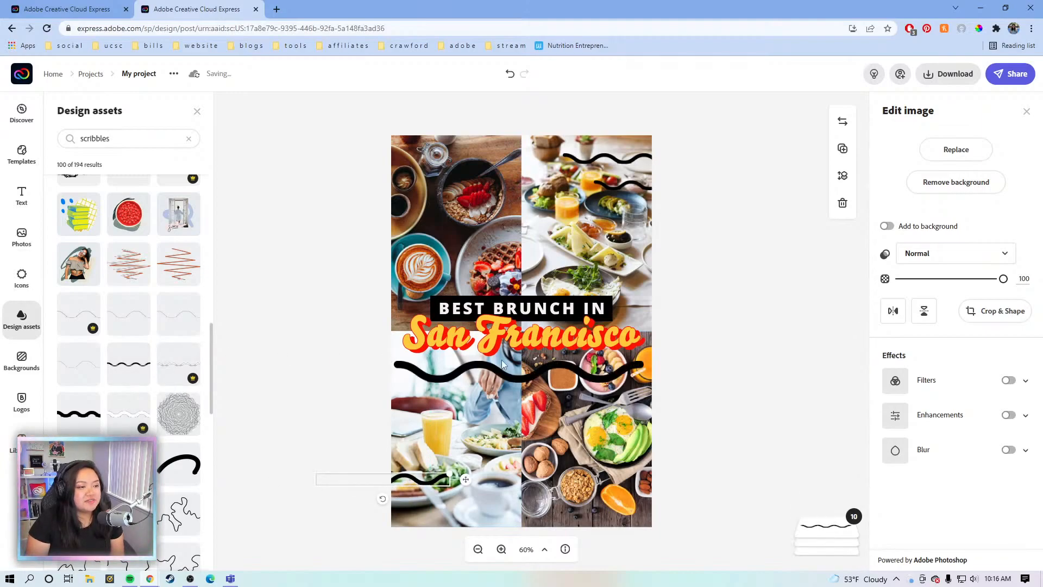
drag(644, 361, 551, 370)
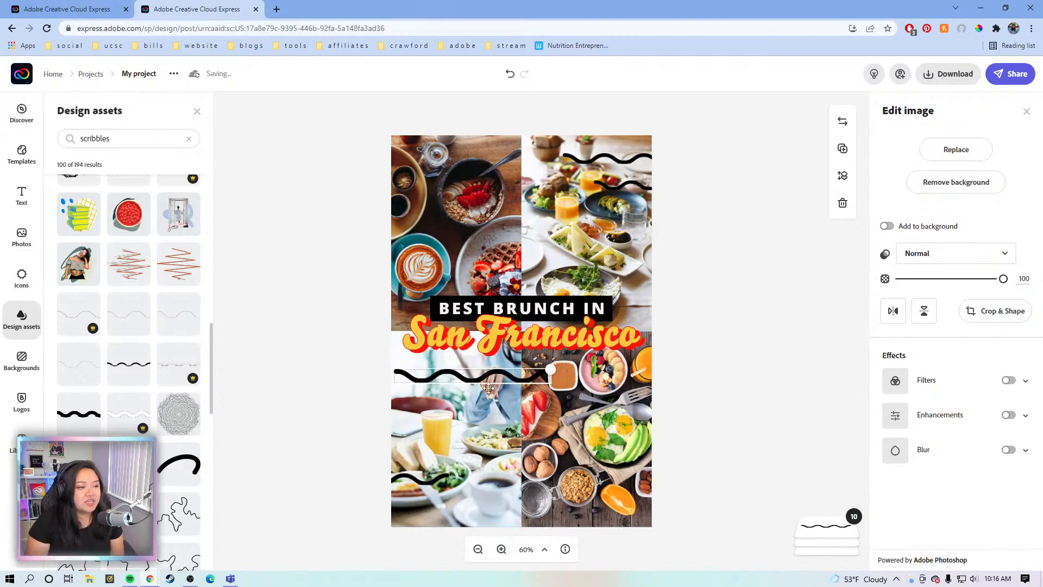
mouse_move(467, 369)
mouse_down()
mouse_move(490, 374)
mouse_move(441, 511)
mouse_move(514, 484)
mouse_move(517, 493)
mouse_move(433, 508)
mouse_up()
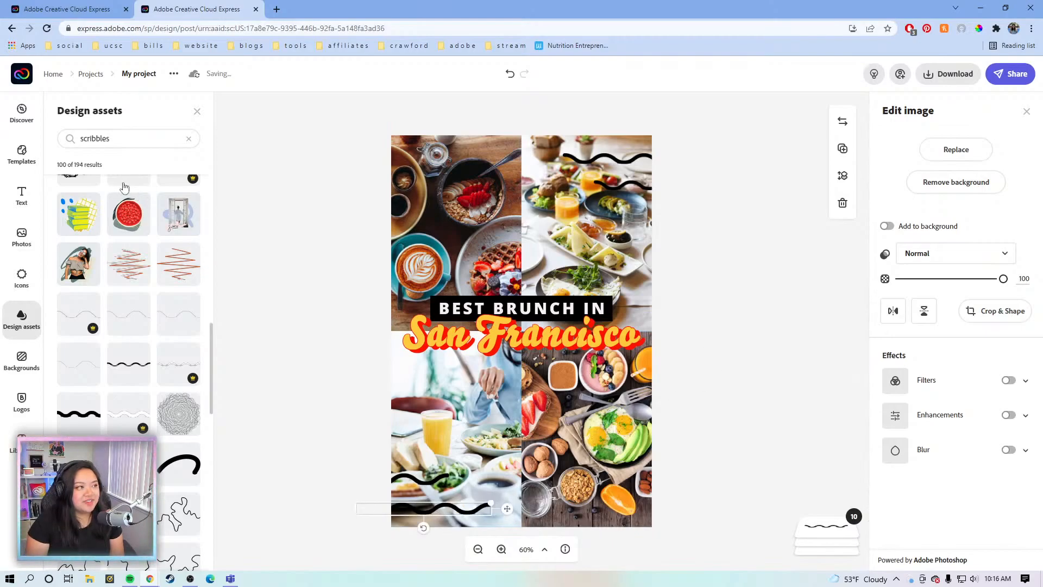
Search the icons for "golden gate bridge" and look through the bridge designs
click(22, 277)
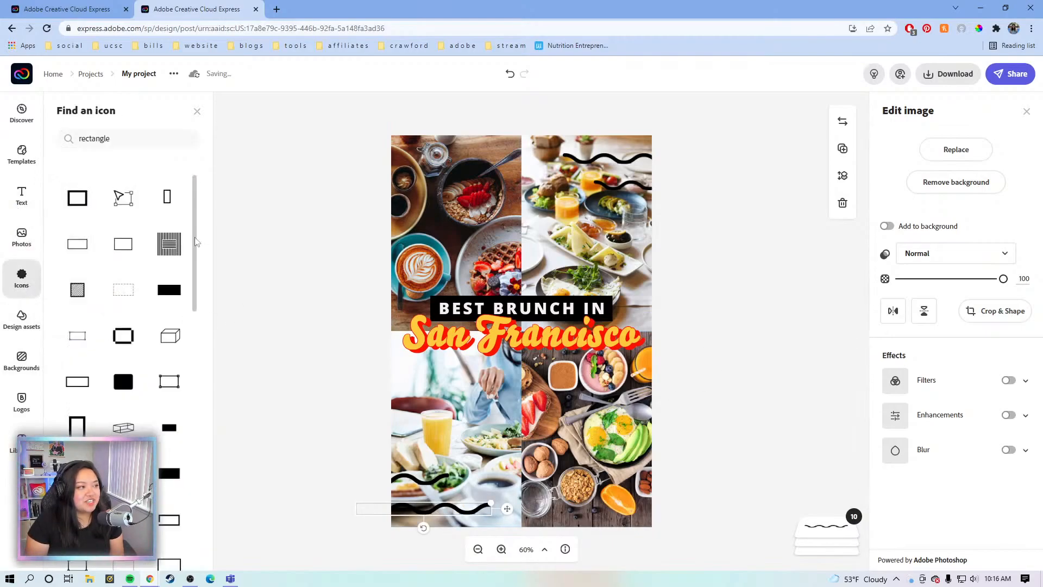
drag(136, 138, 32, 143)
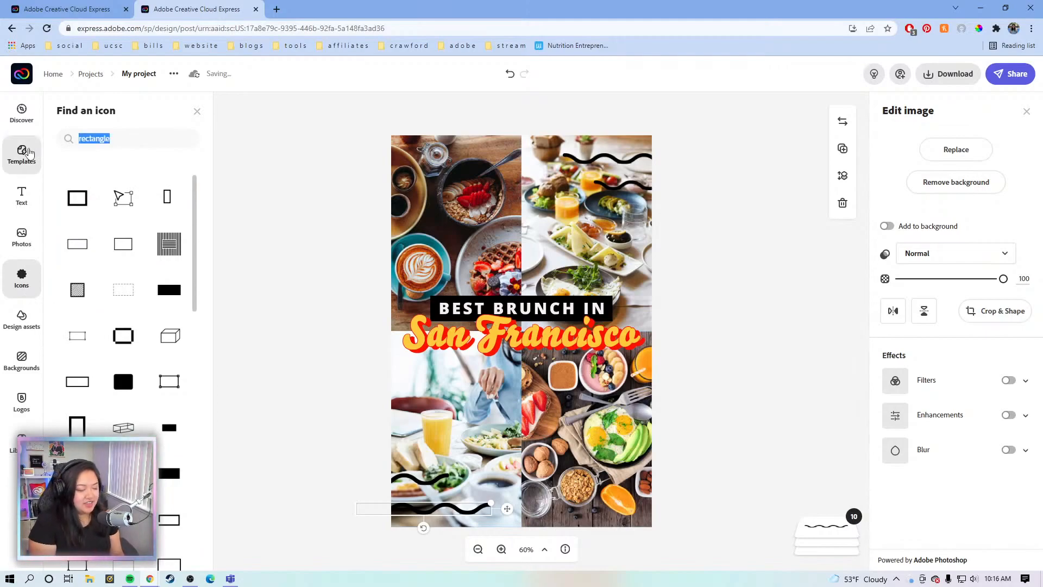
text(go)
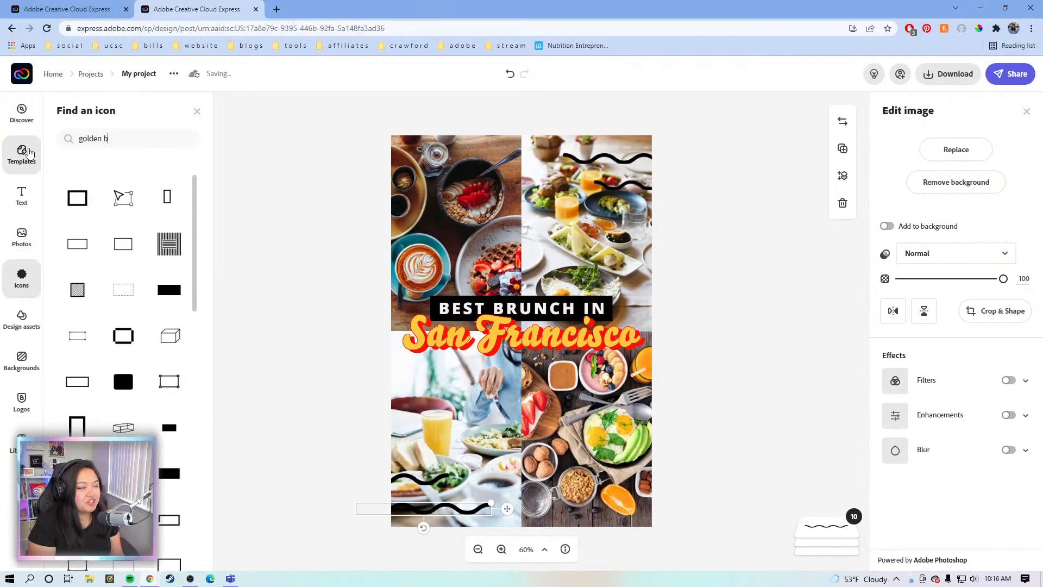
text(lden b)
key(BackSpace)
text(gate)
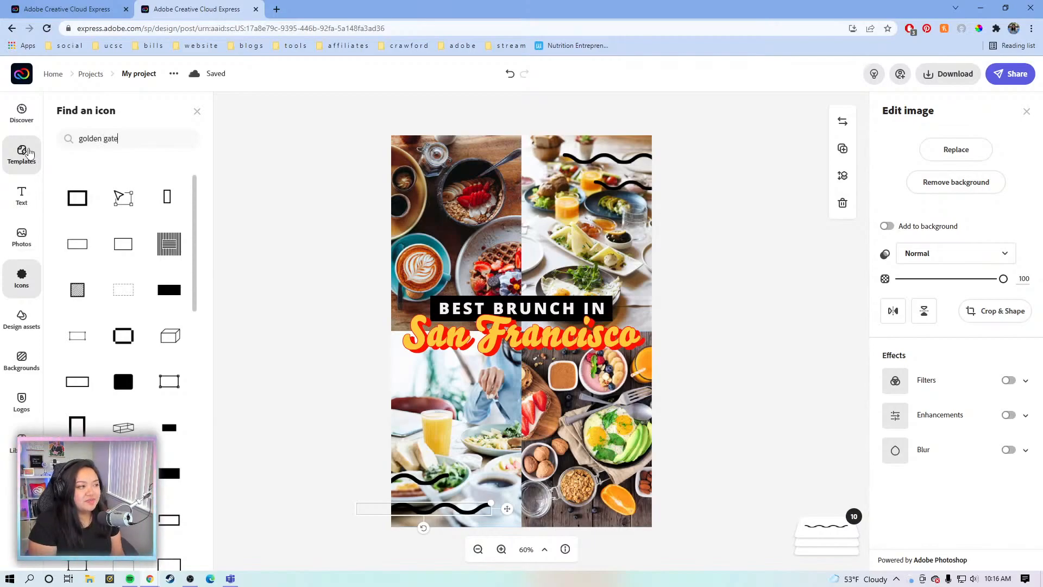
text( bridge)
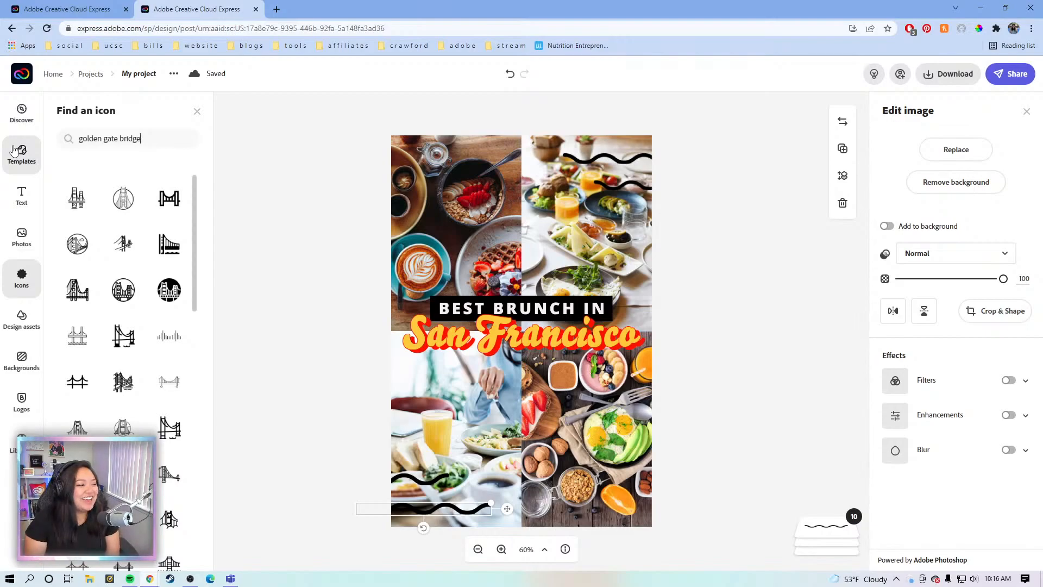
scroll(114, 353, down, 3)
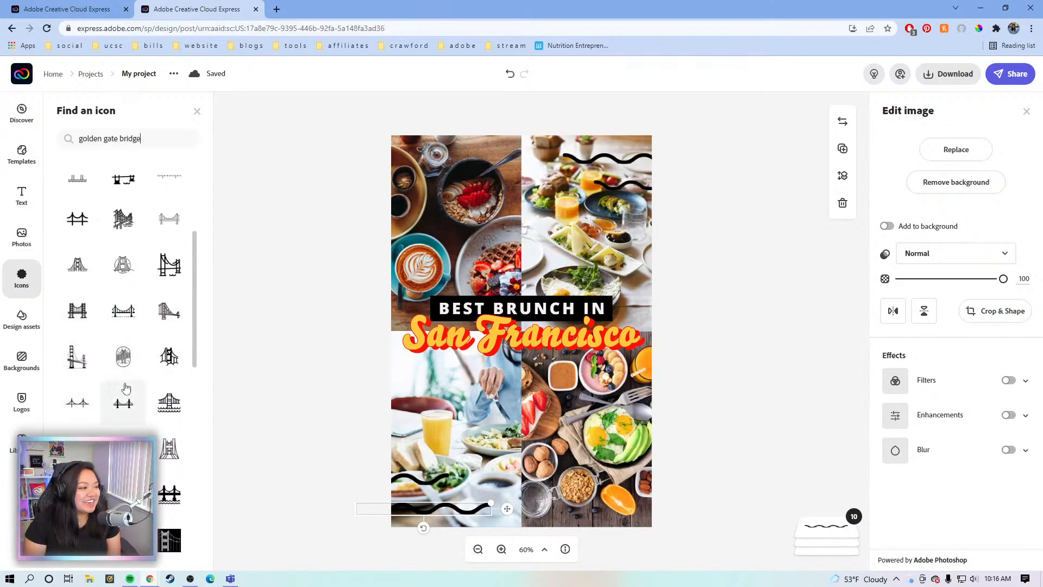
Look through the remaining "golden gate bridge" icon results to the end of the list for a suitable design
scroll(125, 387, down, 2)
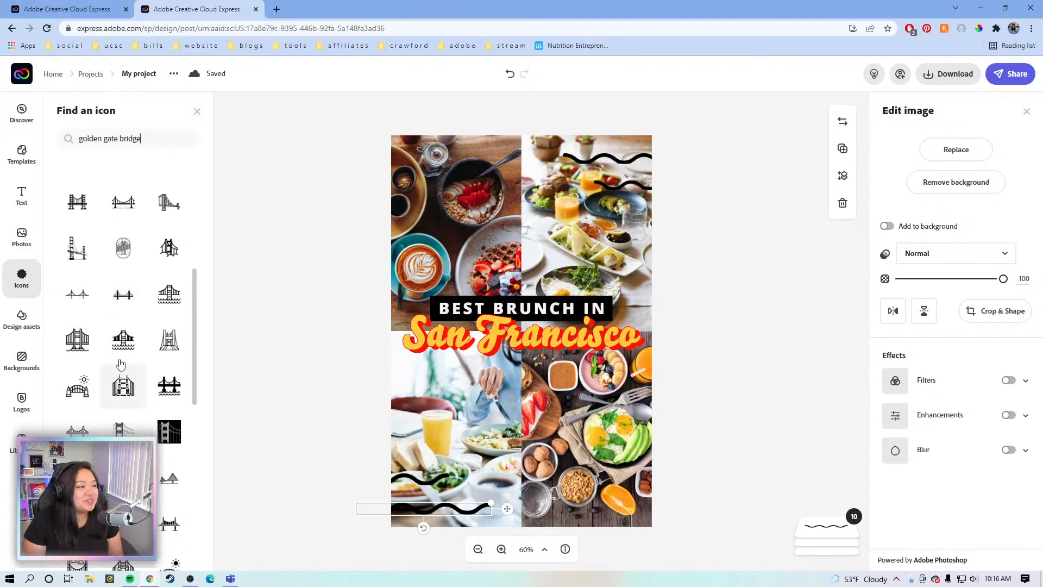
scroll(121, 361, down, 3)
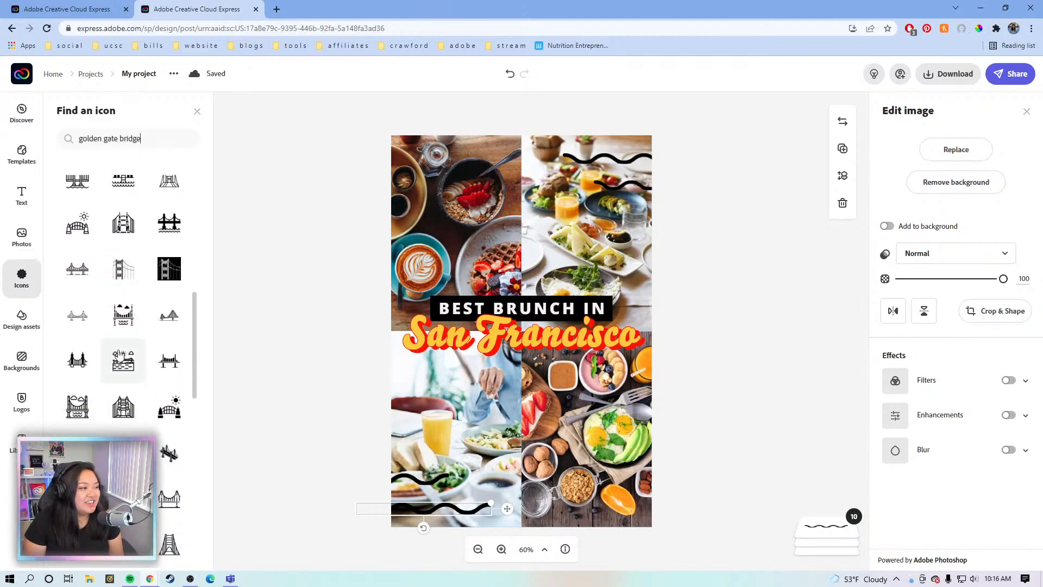
scroll(120, 354, down, 2)
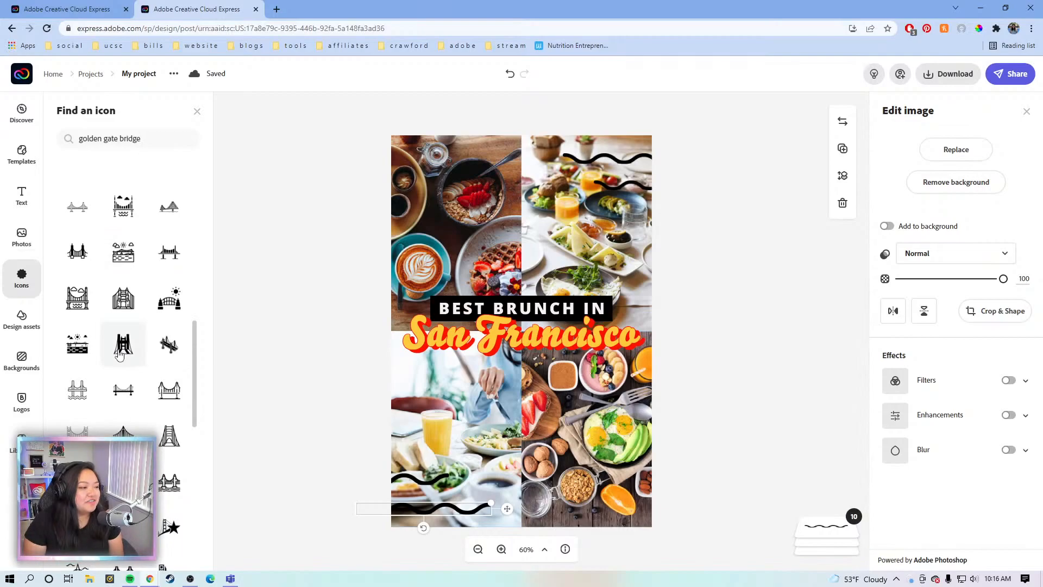
scroll(121, 354, down, 3)
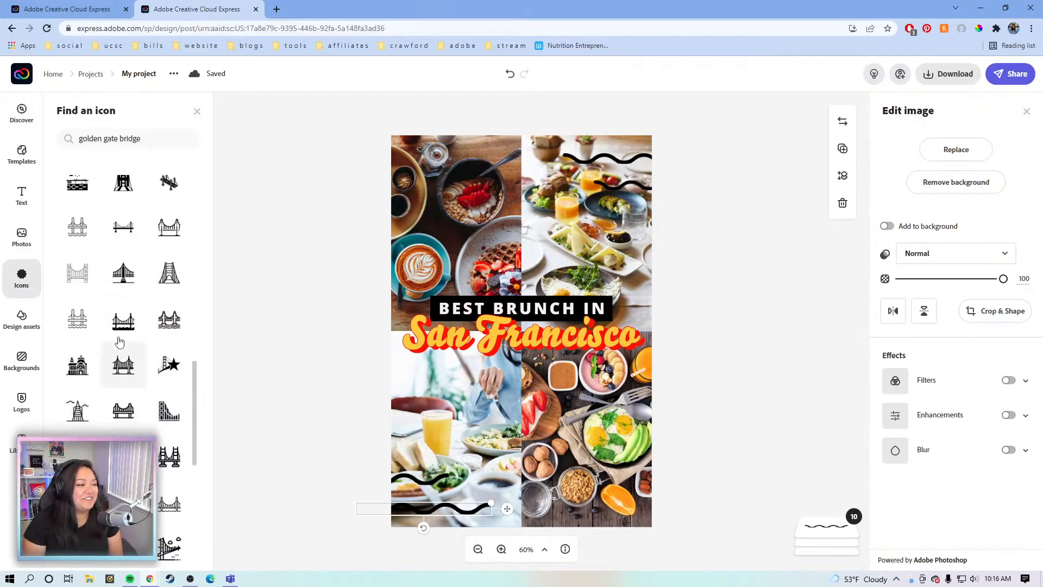
scroll(120, 341, down, 5)
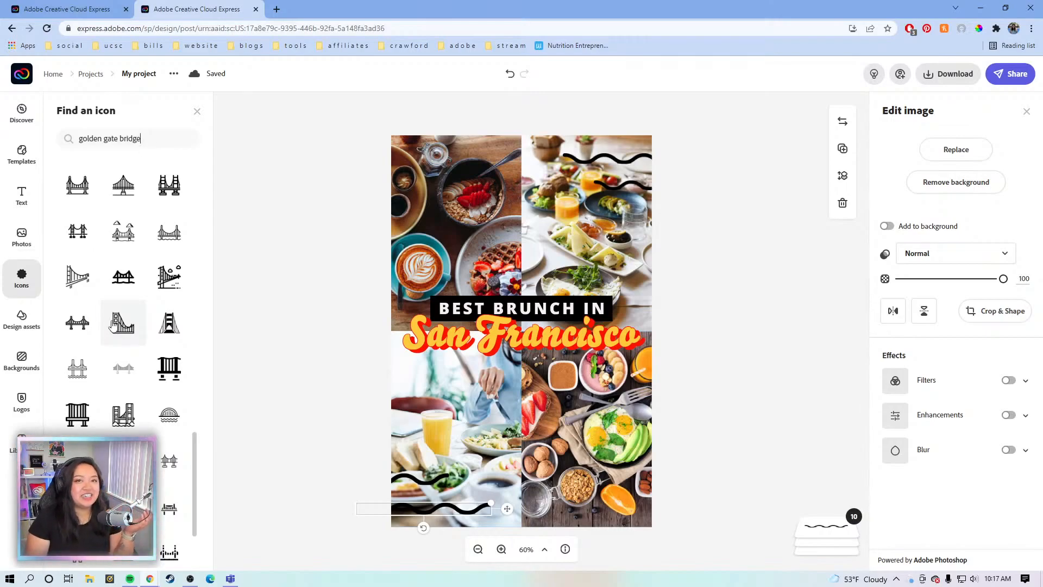
scroll(115, 319, down, 3)
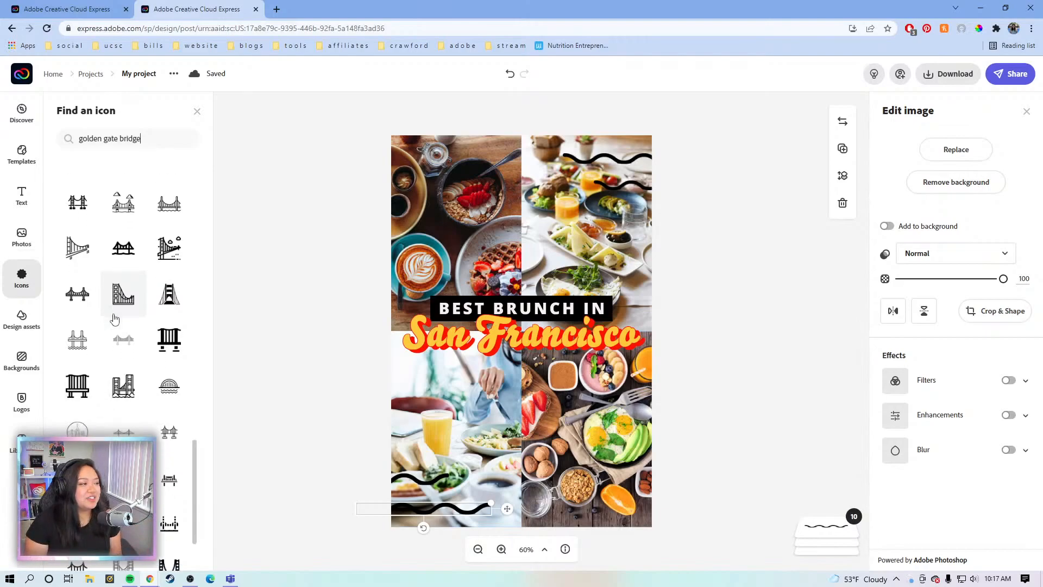
scroll(115, 319, up, 3)
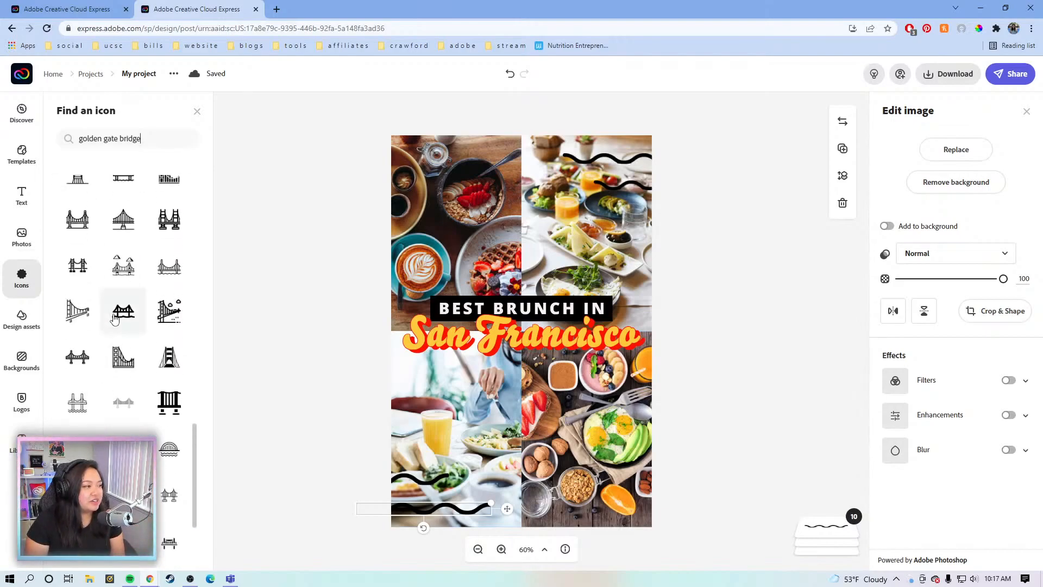
scroll(163, 342, up, 3)
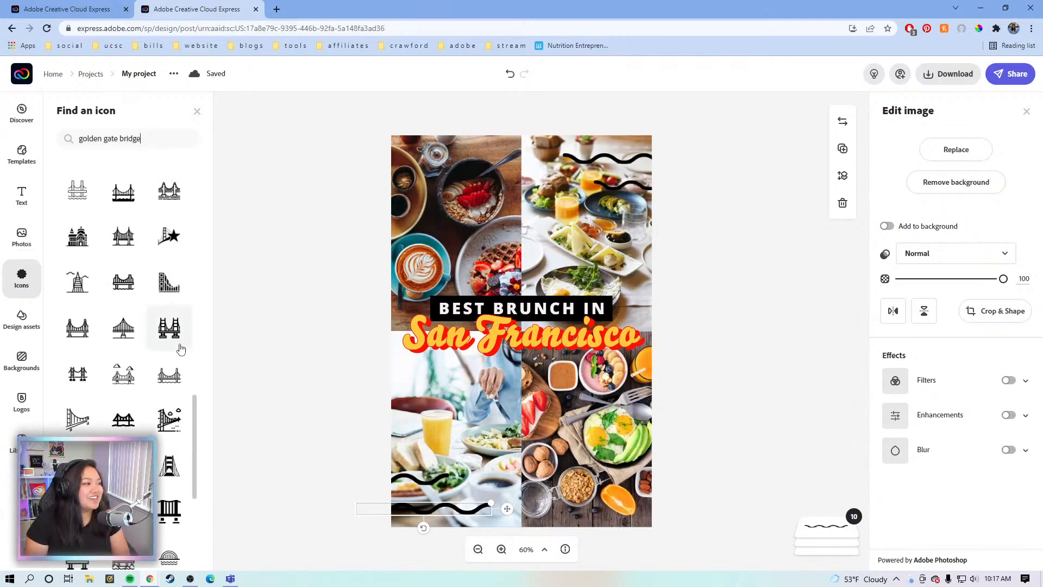
scroll(174, 347, up, 5)
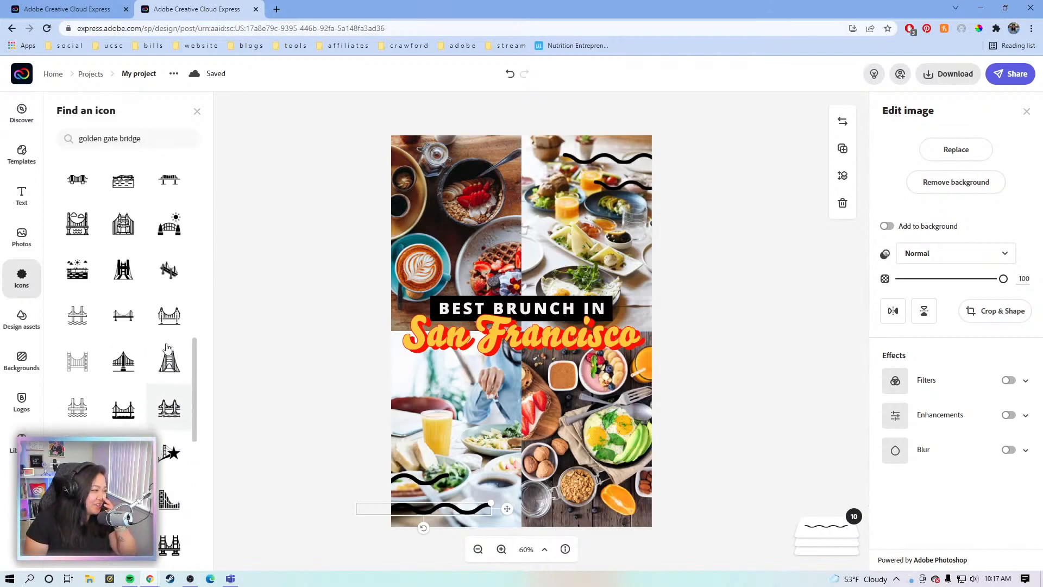
scroll(169, 348, up, 5)
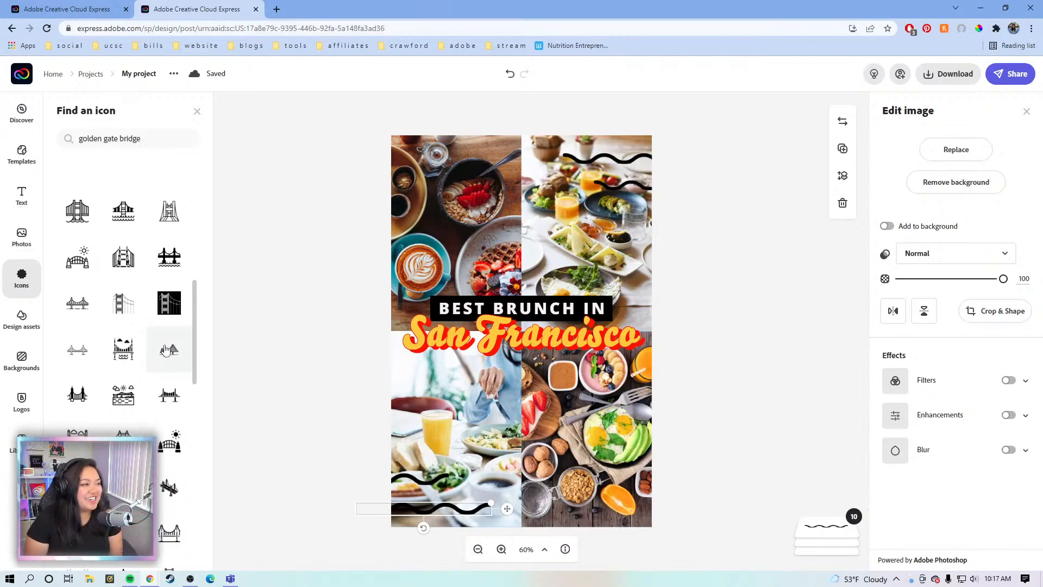
scroll(164, 350, up, 5)
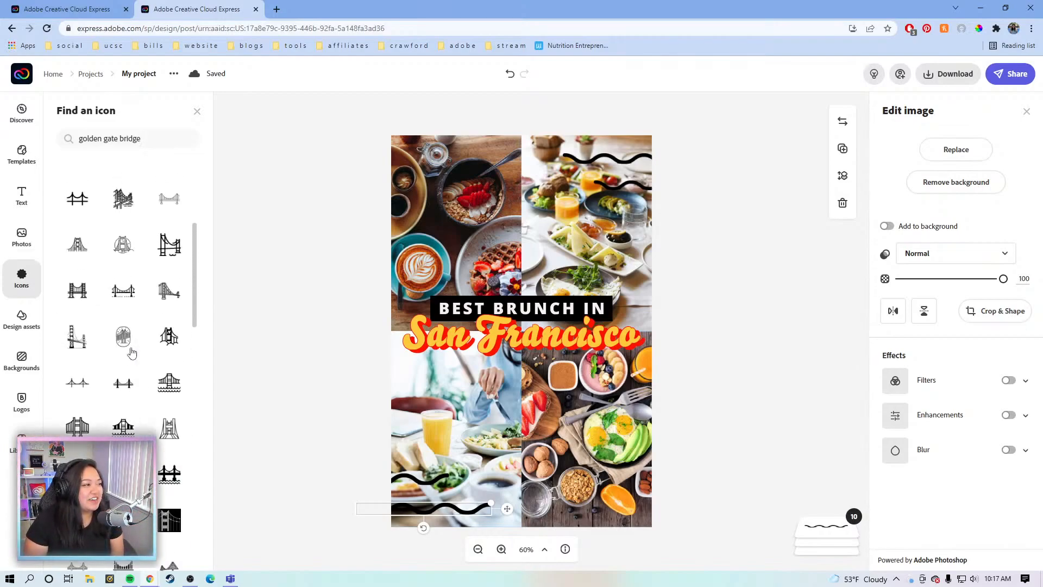
scroll(87, 359, up, 4)
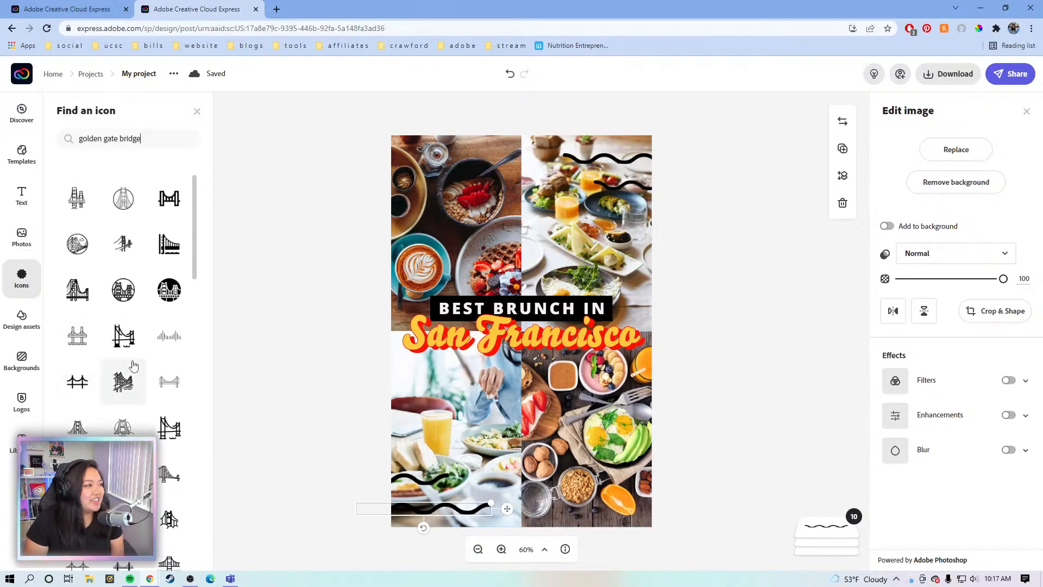
scroll(104, 327, down, 2)
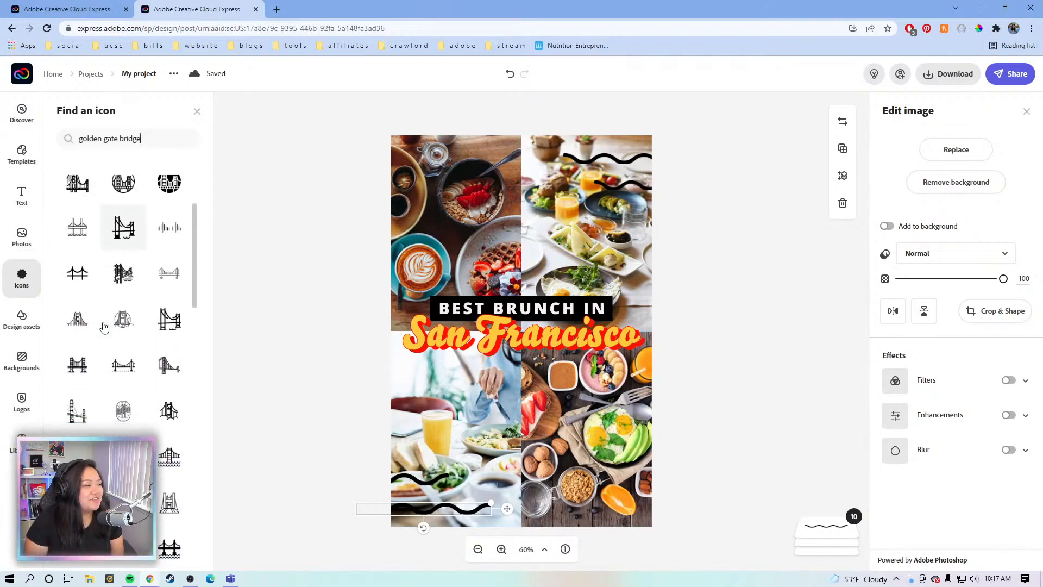
scroll(104, 327, down, 6)
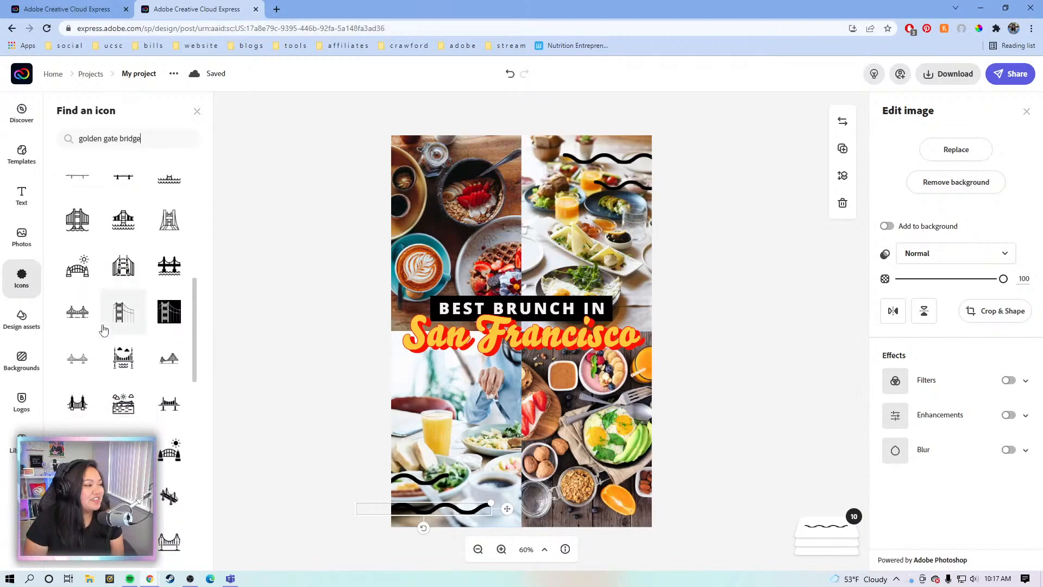
scroll(104, 329, down, 4)
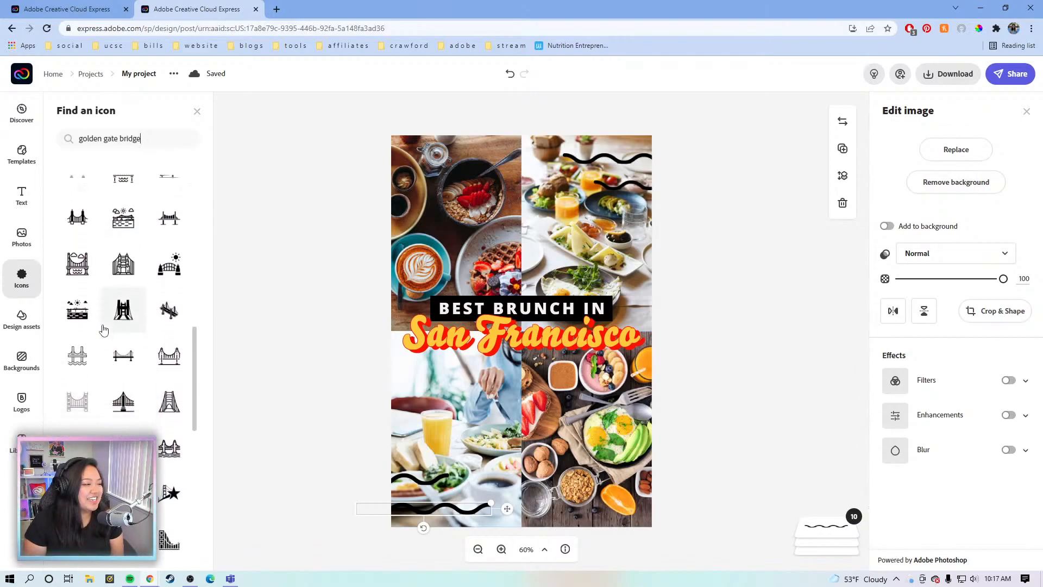
scroll(104, 329, down, 1)
scroll(105, 329, down, 1)
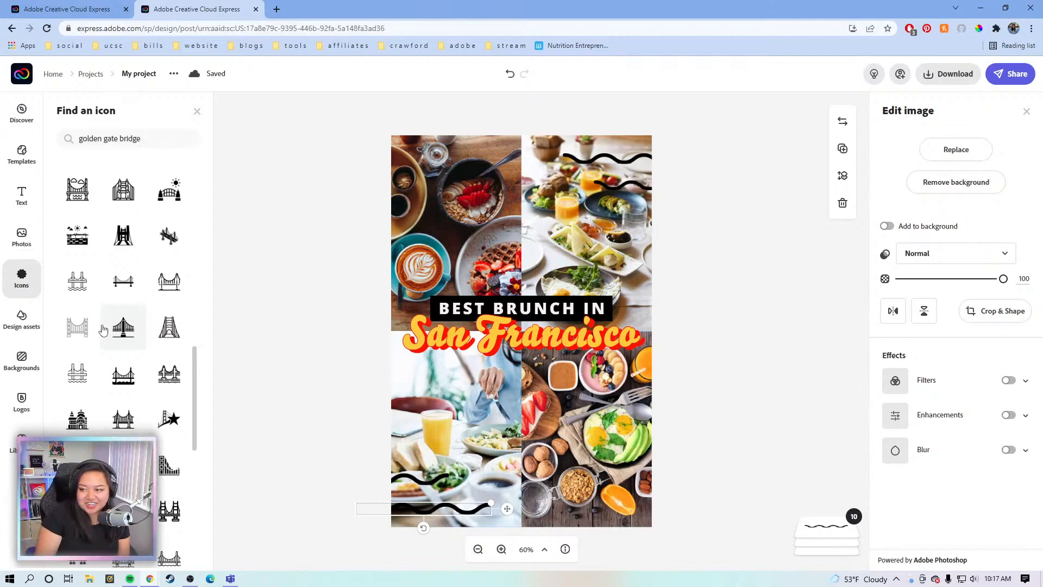
scroll(103, 329, down, 2)
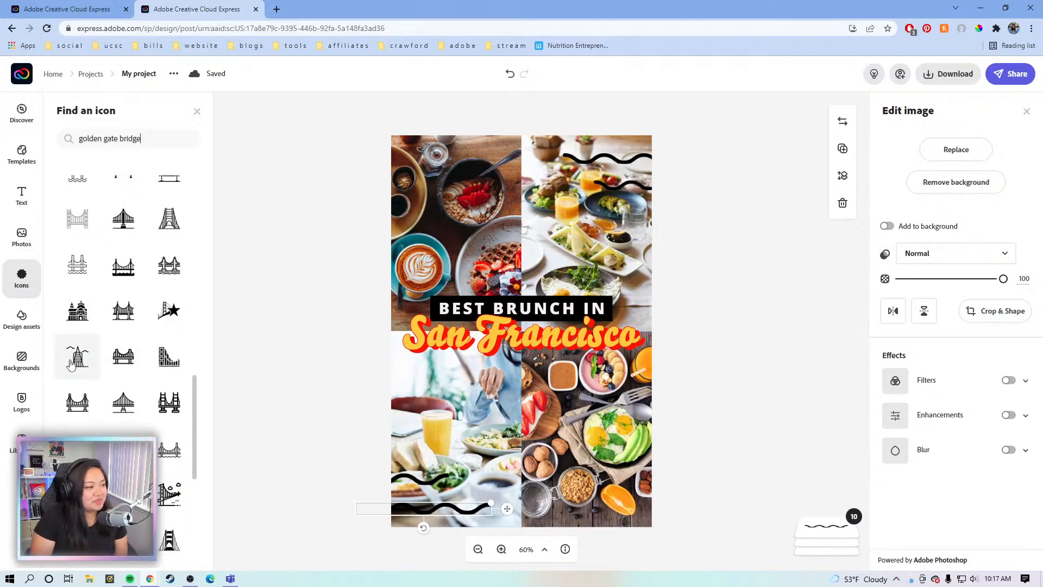
scroll(74, 361, down, 2)
scroll(74, 367, down, 4)
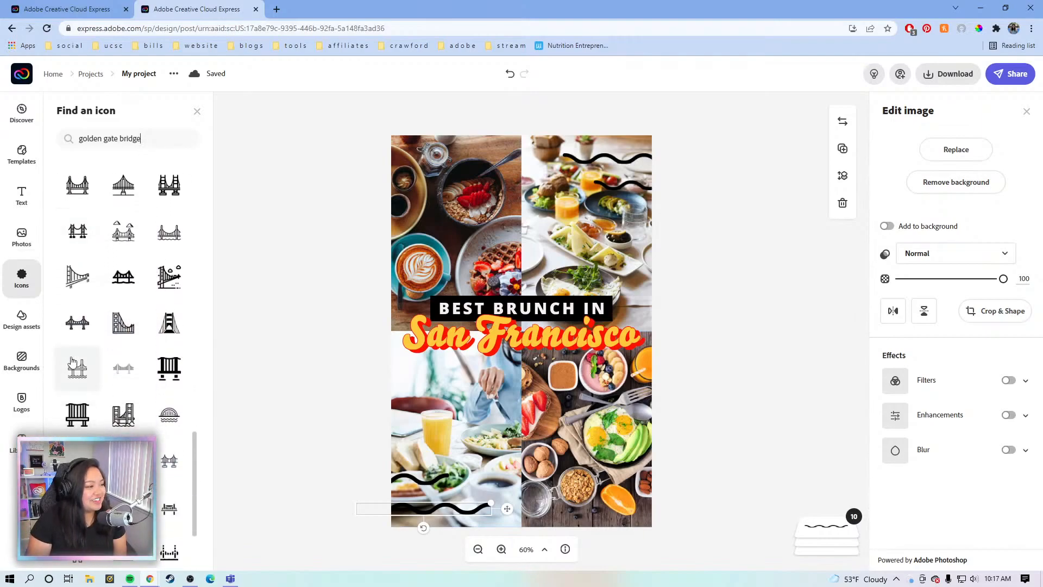
scroll(77, 373, down, 1)
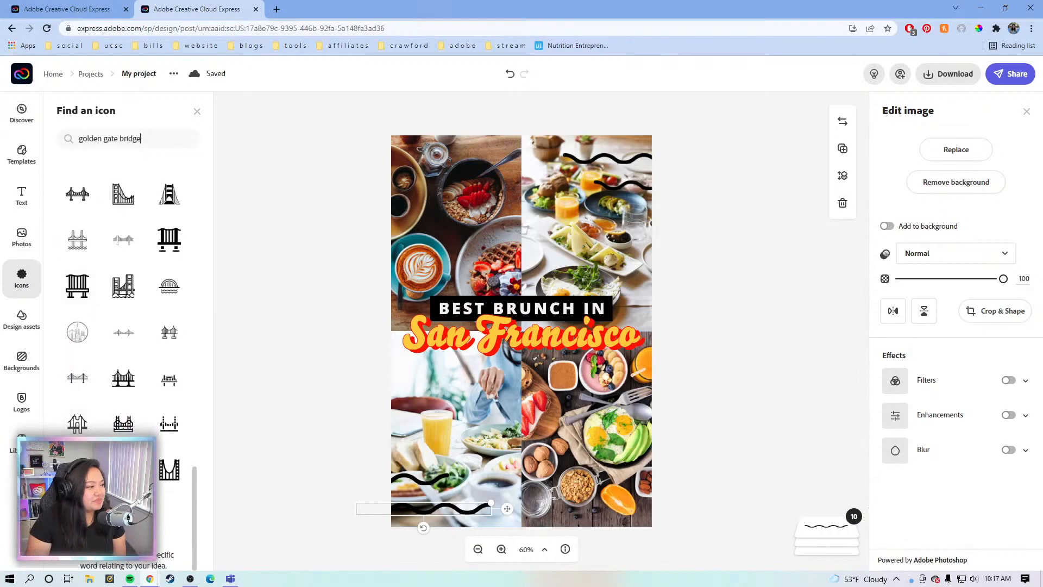
Add the two-tower suspension bridge icon with a solid wavy water base, shrink it and place it over the right end of the title
scroll(173, 479, up, 6)
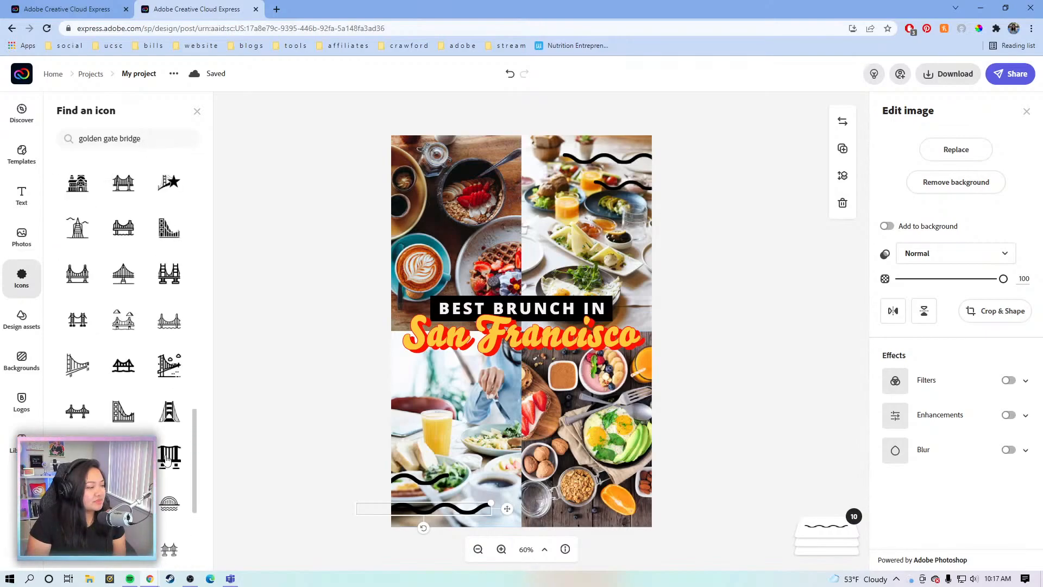
scroll(171, 478, up, 1)
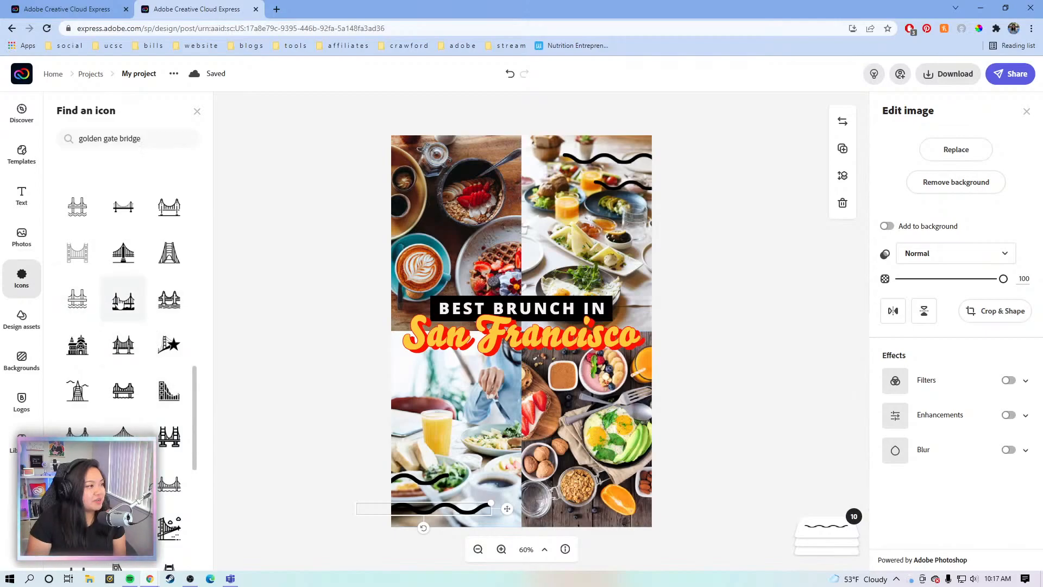
scroll(119, 302, up, 2)
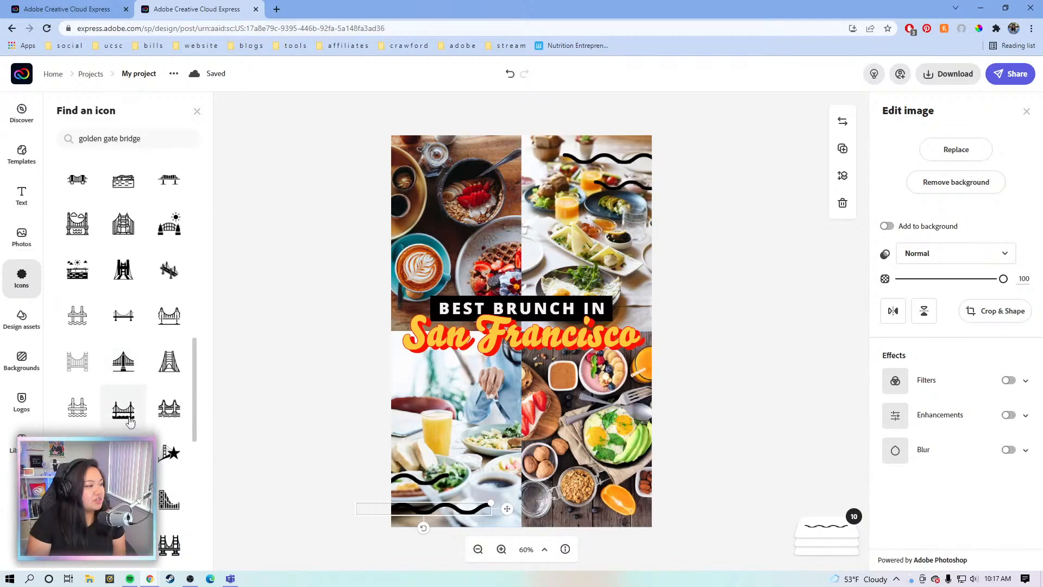
click(130, 421)
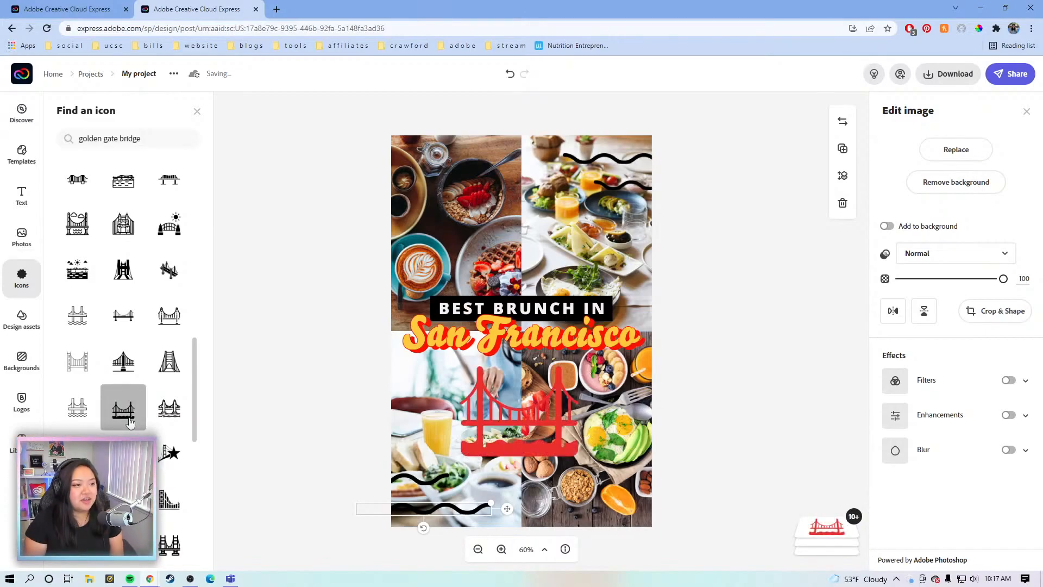
drag(526, 424, 540, 237)
drag(577, 195, 527, 388)
mouse_move(604, 335)
mouse_down()
mouse_move(617, 321)
mouse_move(592, 307)
mouse_move(605, 319)
mouse_up()
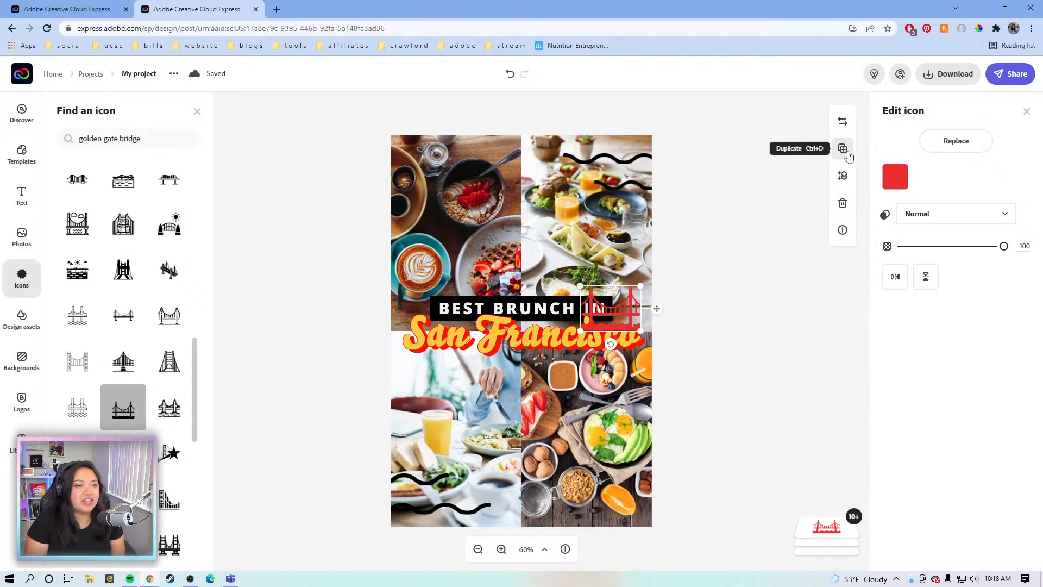
Lower the bridge icon through the layer order until it sits behind both title lines and the wavy lines
click(843, 175)
click(815, 190)
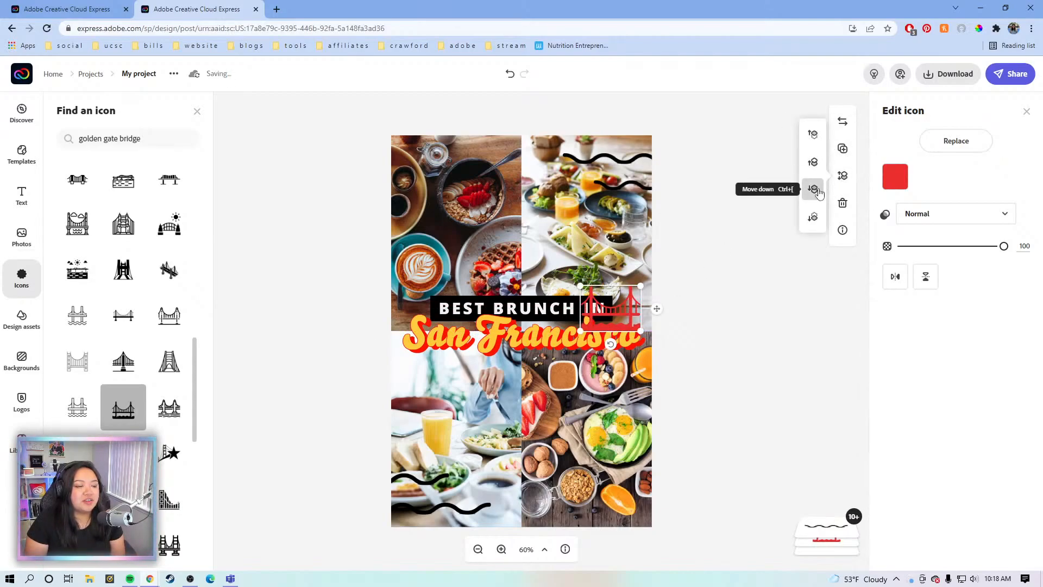
click(815, 190)
click(815, 190)
click(815, 190)
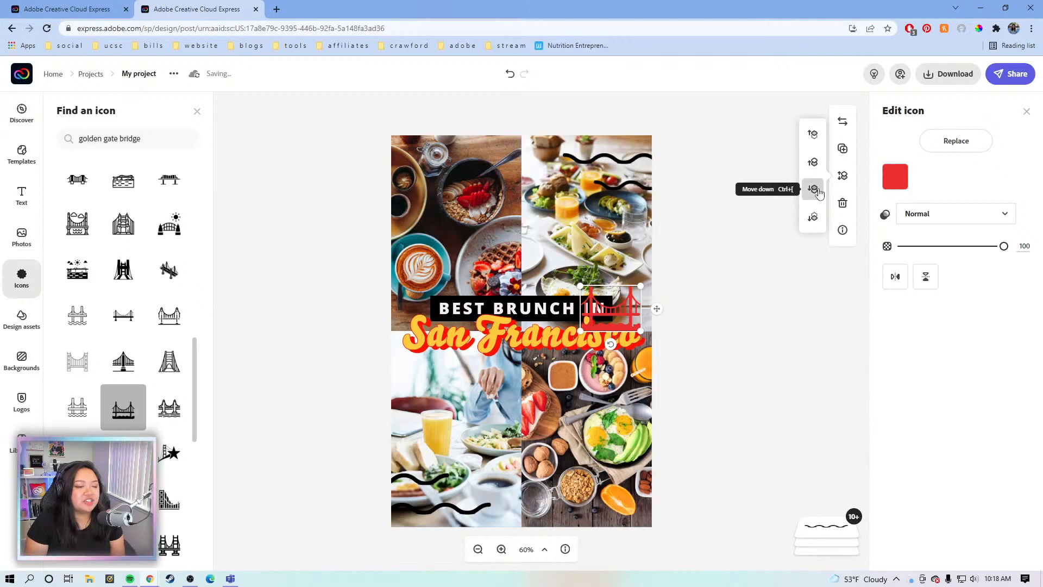
click(815, 190)
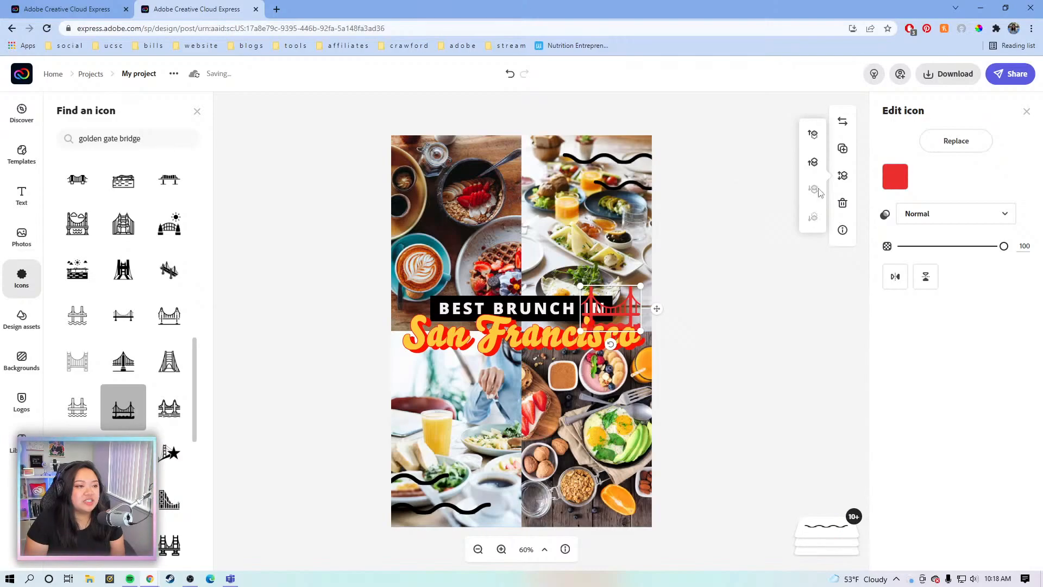
Shift the "BEST BRUNCH IN" label left to line up with the start of "San Francisco" and nudge the bridge icon right beside it
click(562, 301)
drag(555, 301, 534, 304)
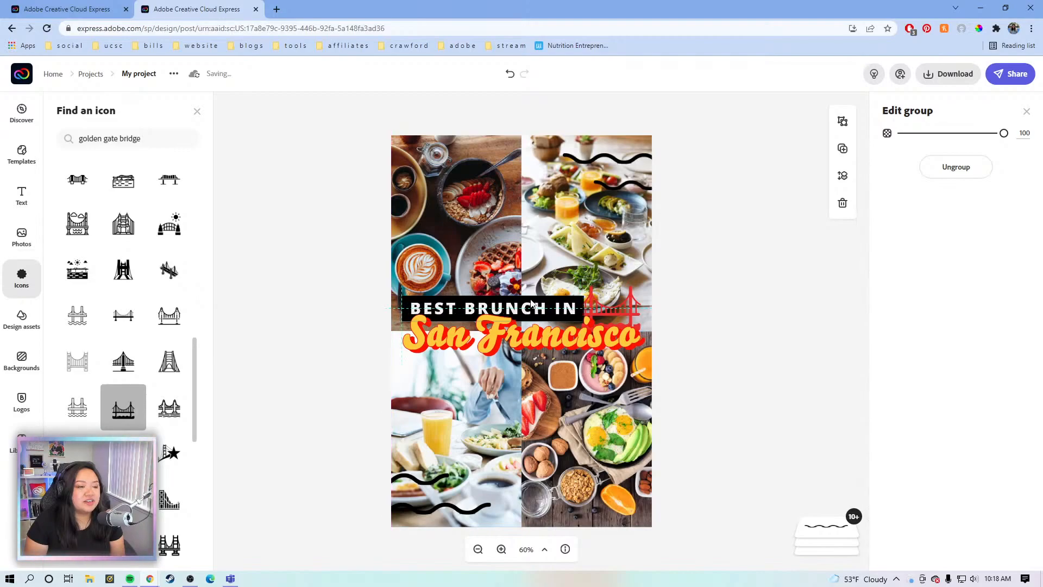
click(624, 305)
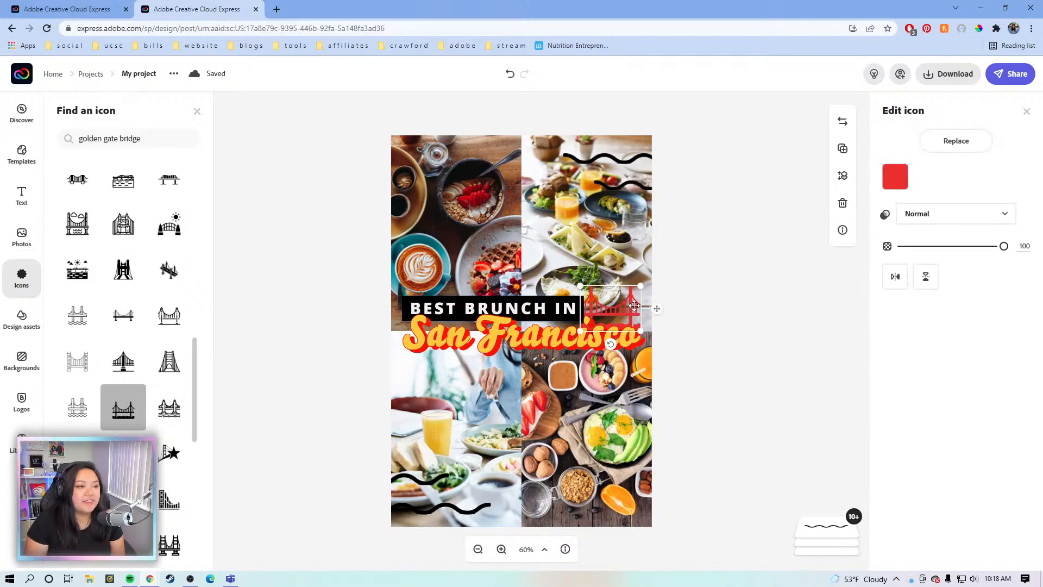
drag(634, 306, 640, 309)
Recolor the bridge icon with the current palette's bright red (#FD1301) and raise it slightly so it stands on "San Francisco"
click(906, 178)
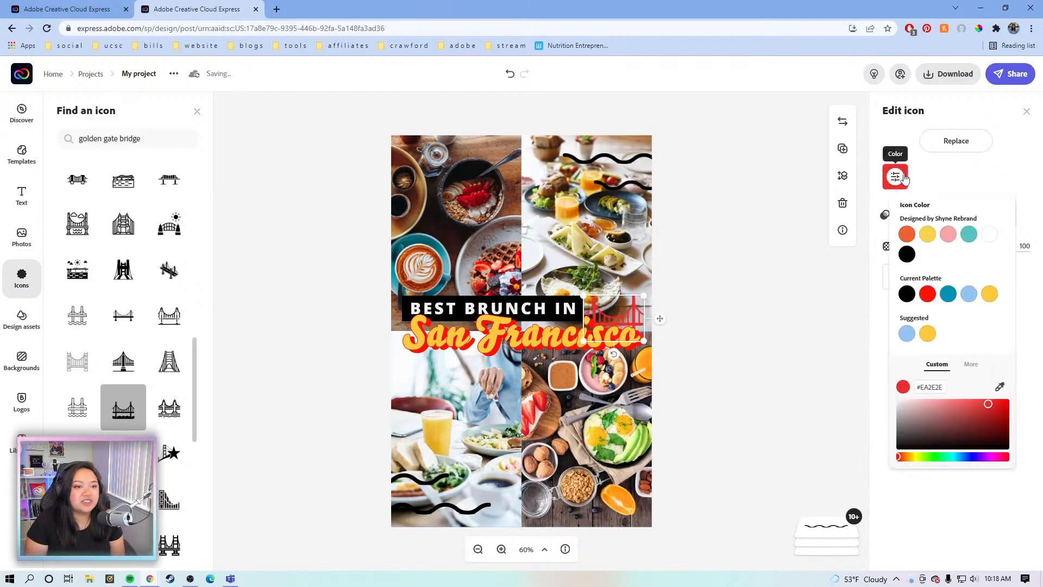
click(927, 296)
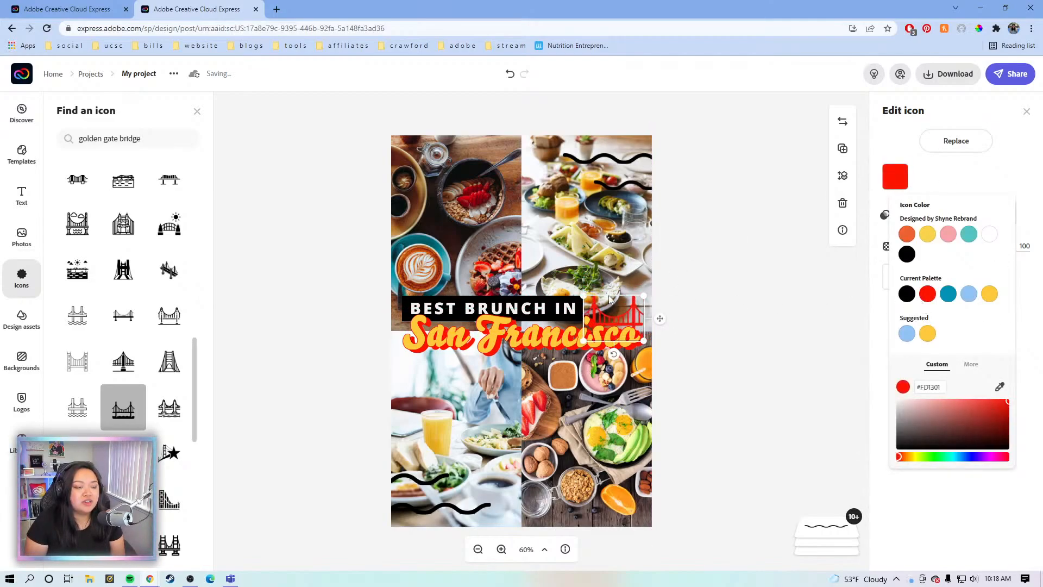
mouse_move(631, 313)
mouse_down()
mouse_move(631, 326)
mouse_move(629, 308)
mouse_up()
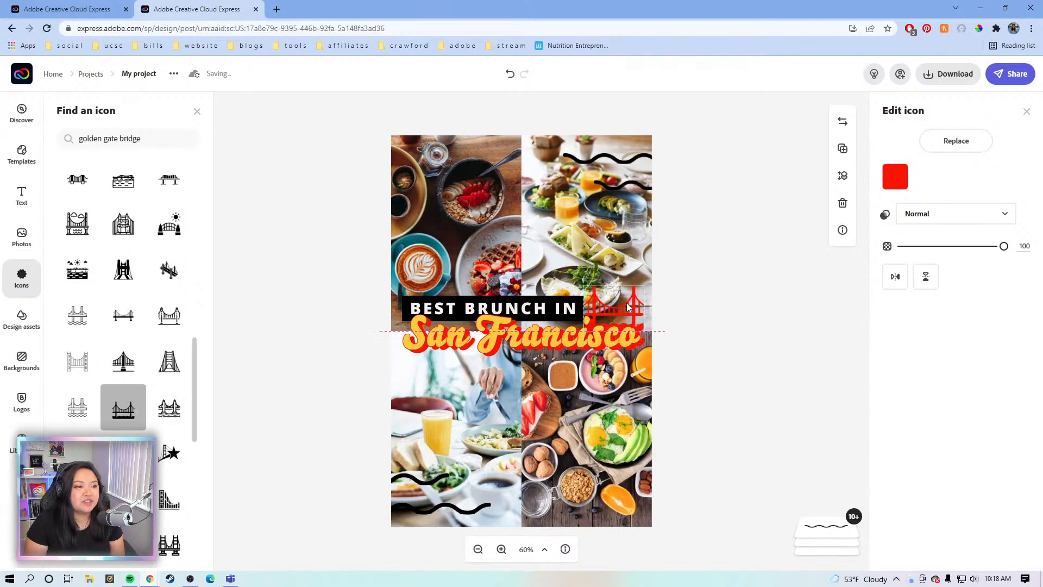
click(627, 308)
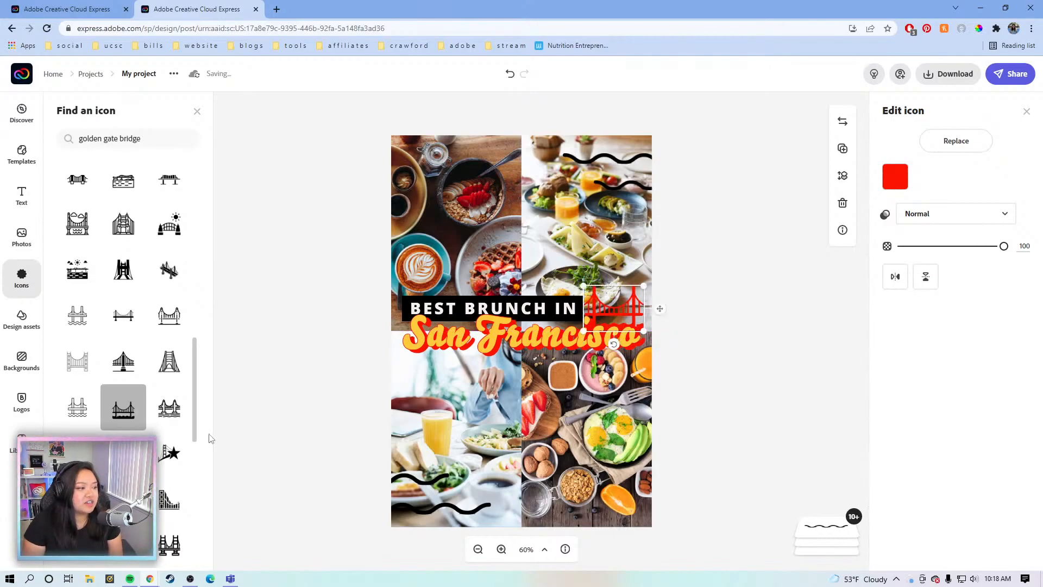
click(517, 312)
click(767, 324)
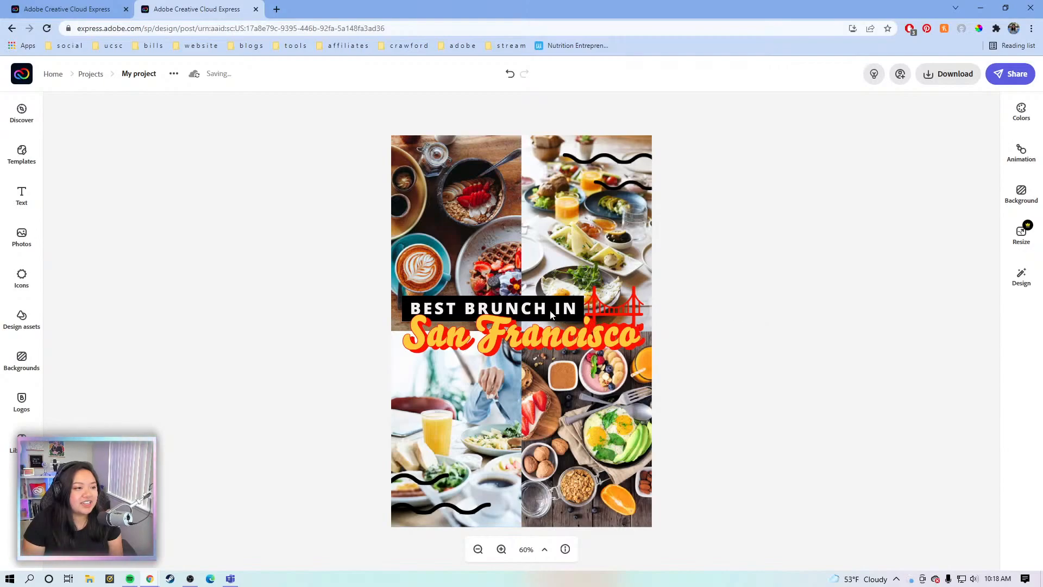
click(613, 307)
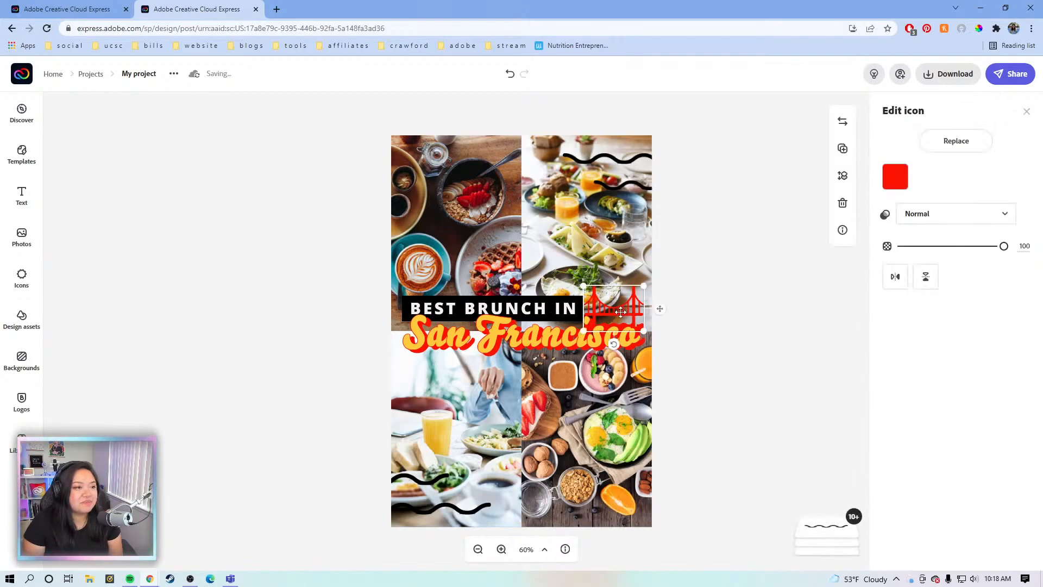
click(739, 313)
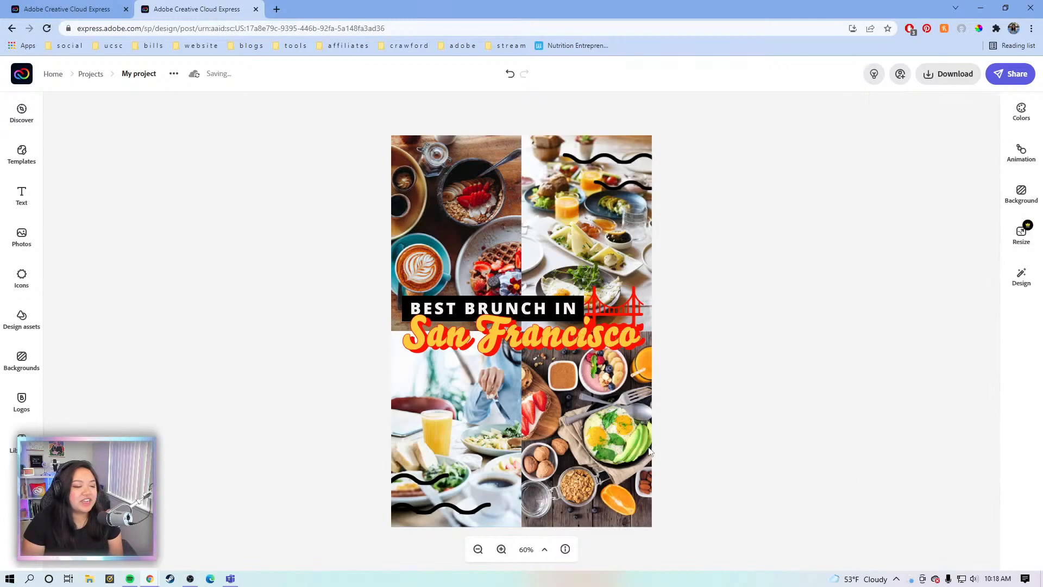
click(609, 163)
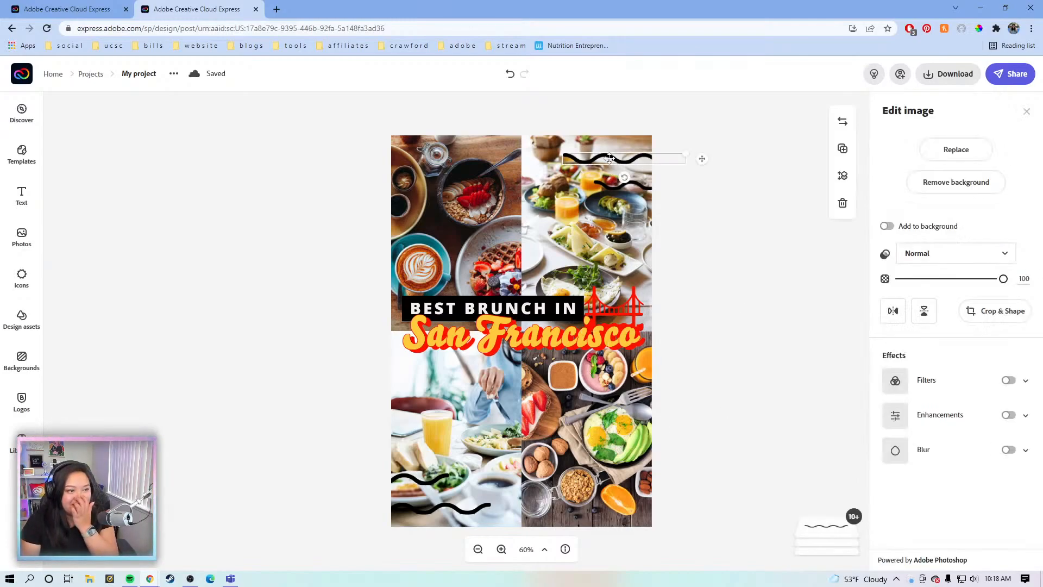
click(693, 220)
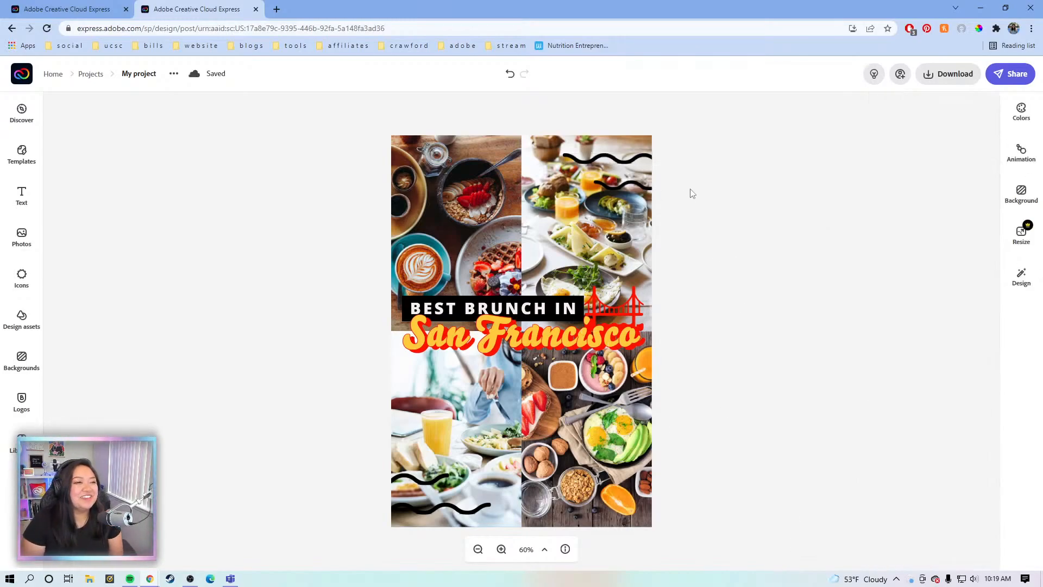
click(625, 162)
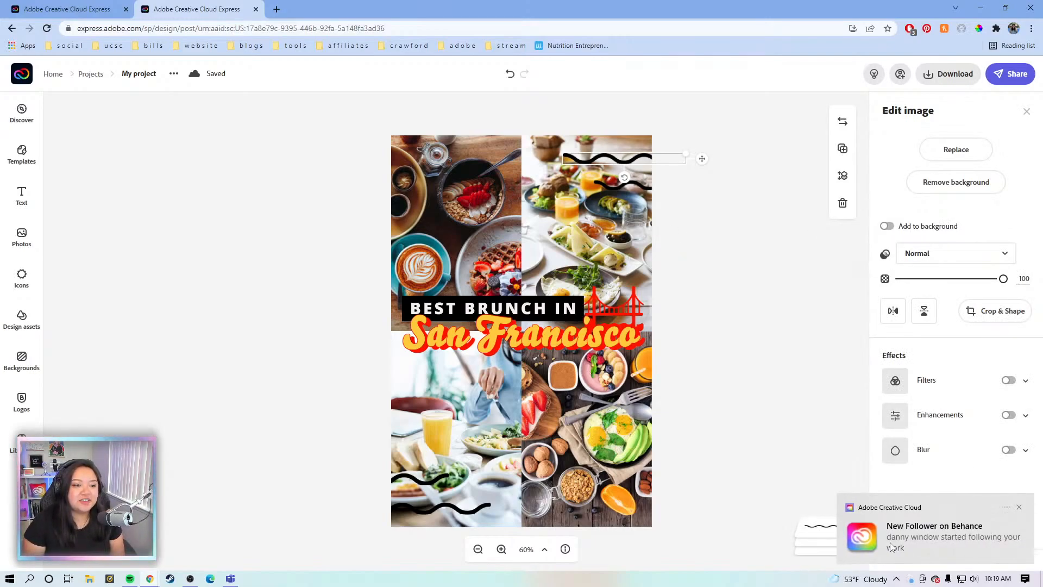
click(1020, 508)
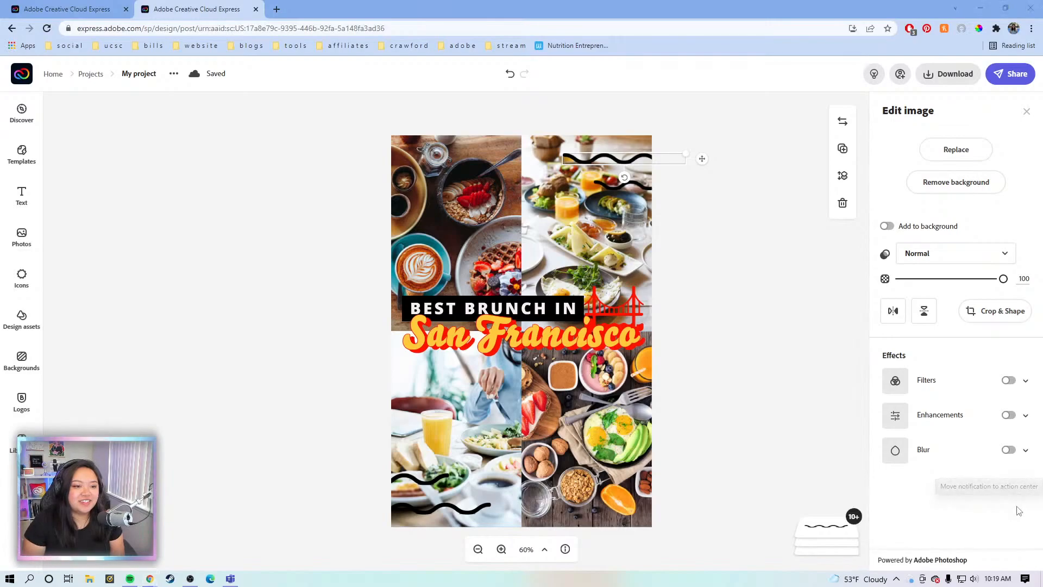
click(784, 351)
Compare the editing options offered for the upper wavy line, the "San Francisco" text and the bridge icon
click(606, 164)
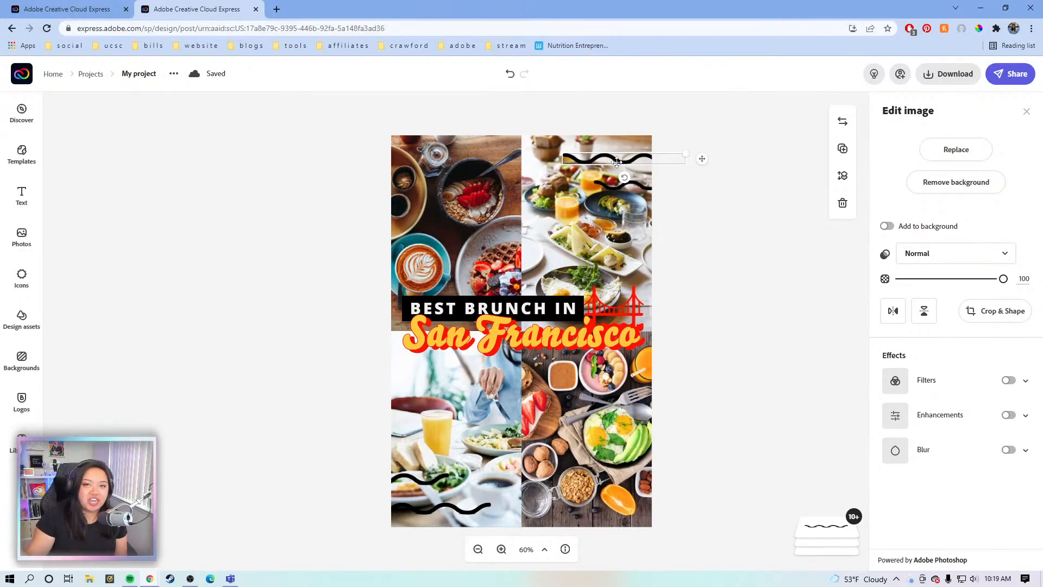
click(604, 323)
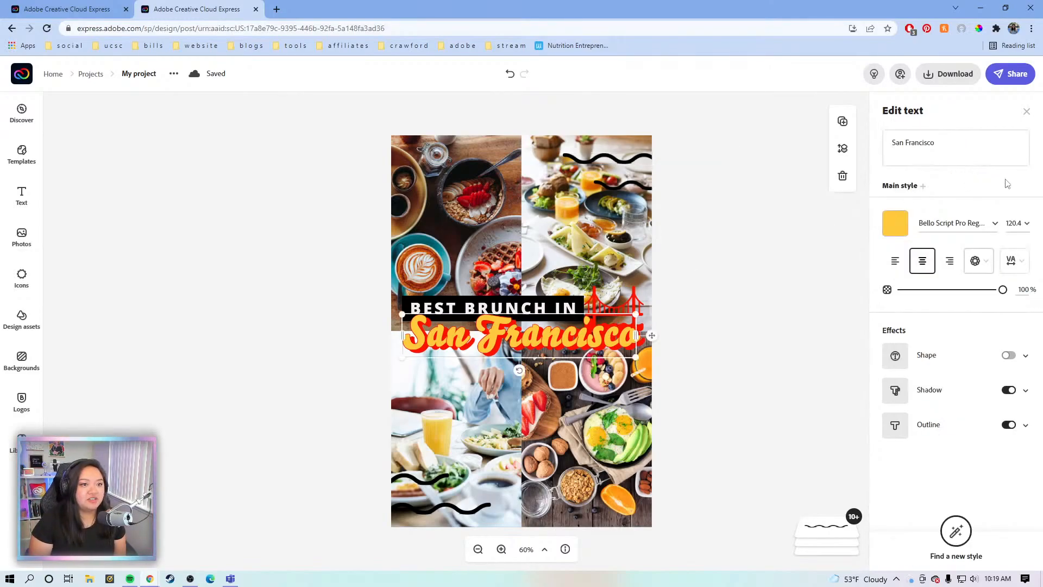
click(625, 307)
click(628, 308)
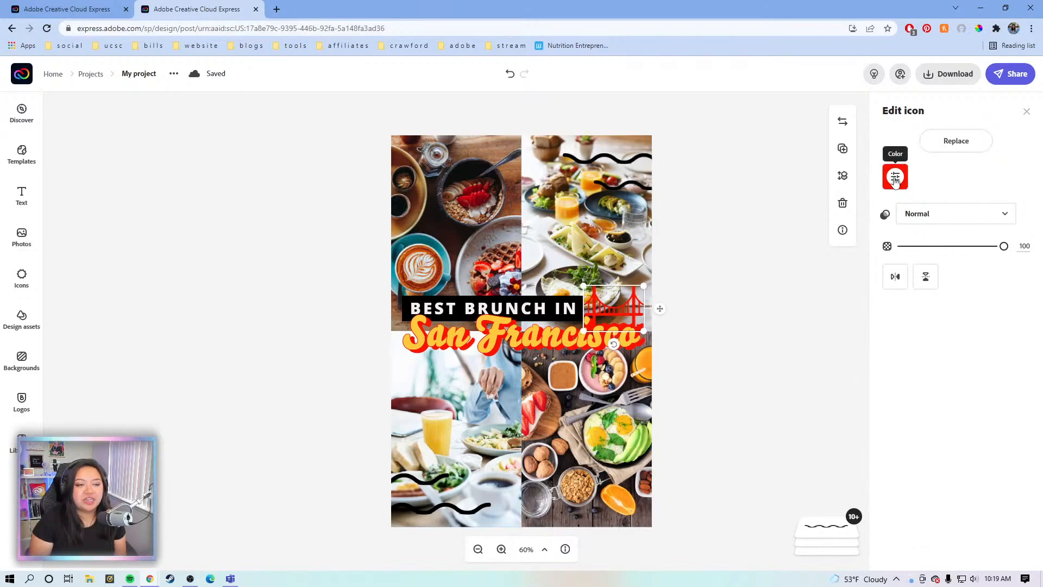
click(647, 158)
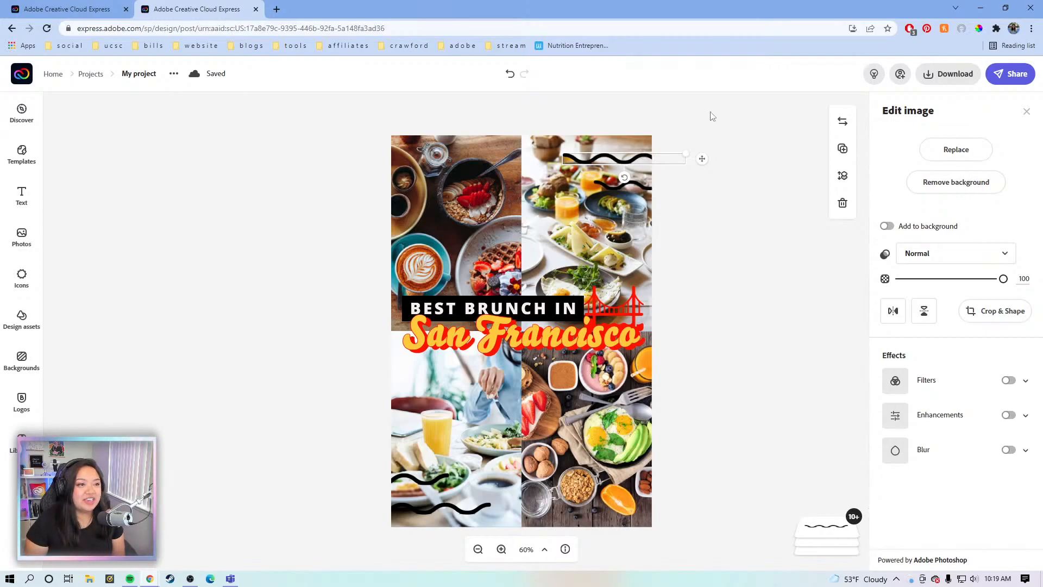
click(714, 131)
Apply the Duotone filter to the upper wavy line, nudge it slightly down and left, and recolor its shadows light purple
click(637, 158)
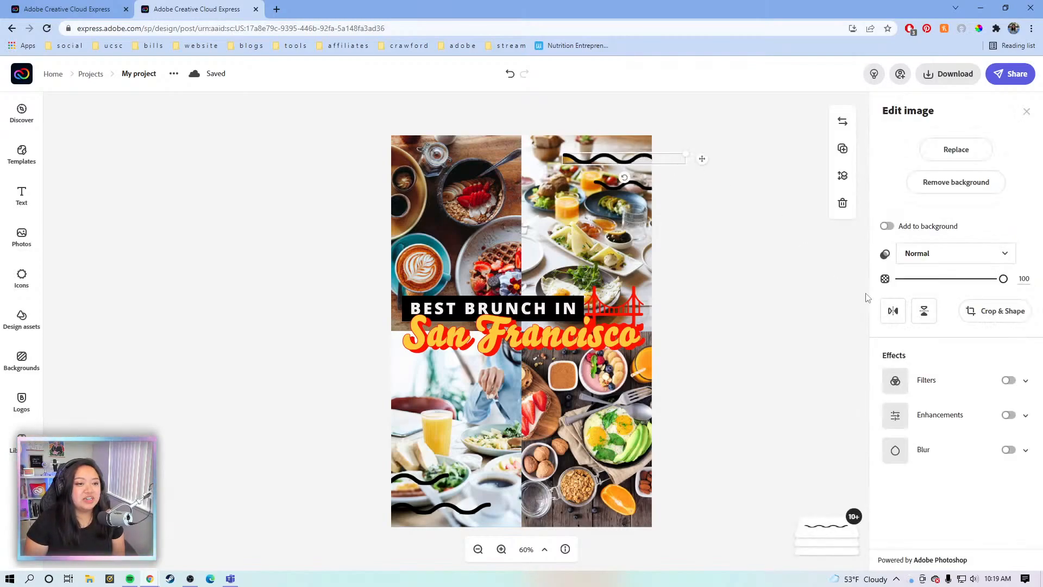
click(1026, 382)
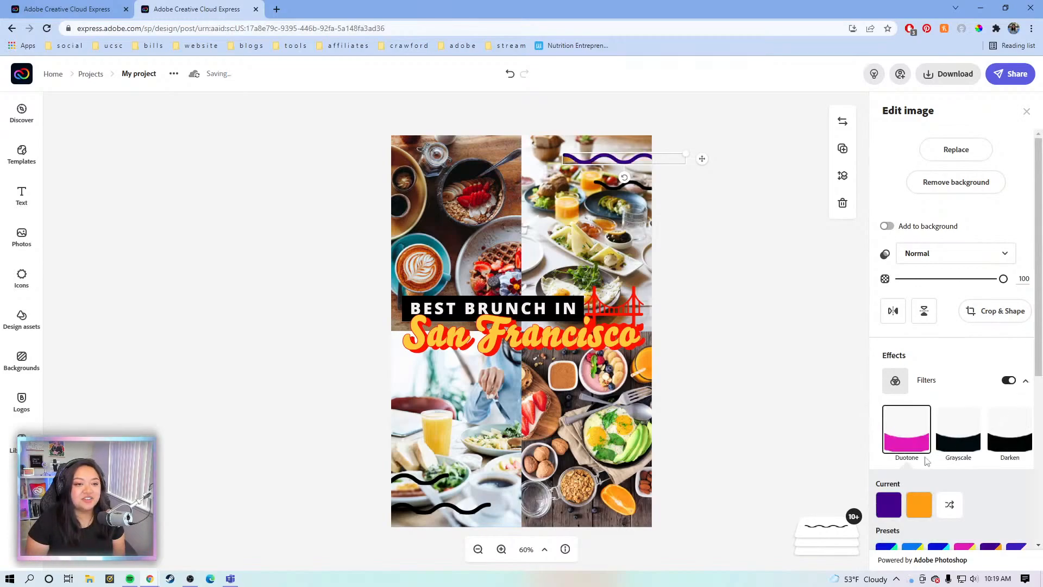
scroll(905, 431, down, 2)
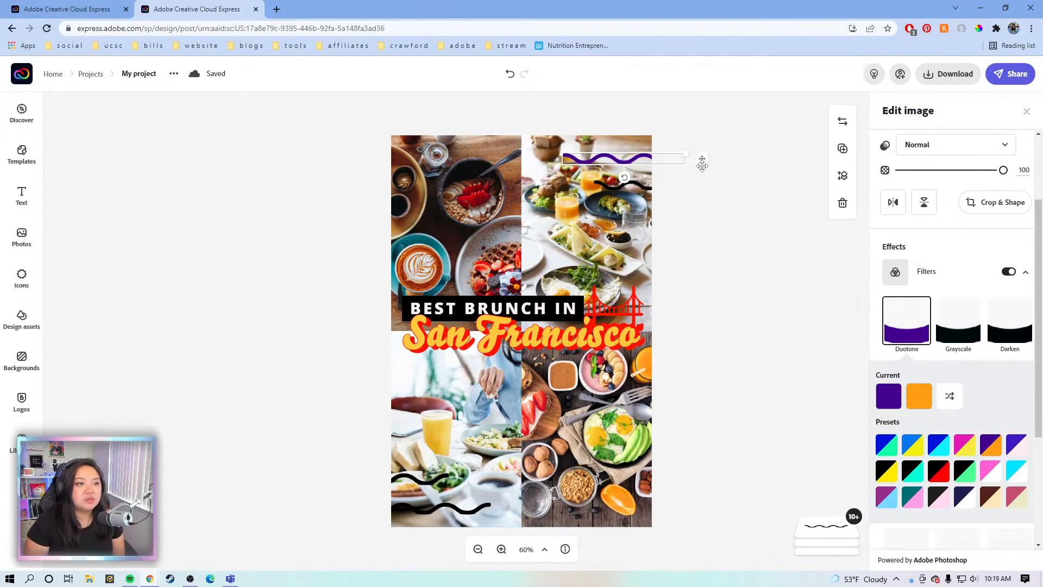
mouse_move(691, 167)
mouse_down()
mouse_move(675, 163)
mouse_move(690, 169)
mouse_up()
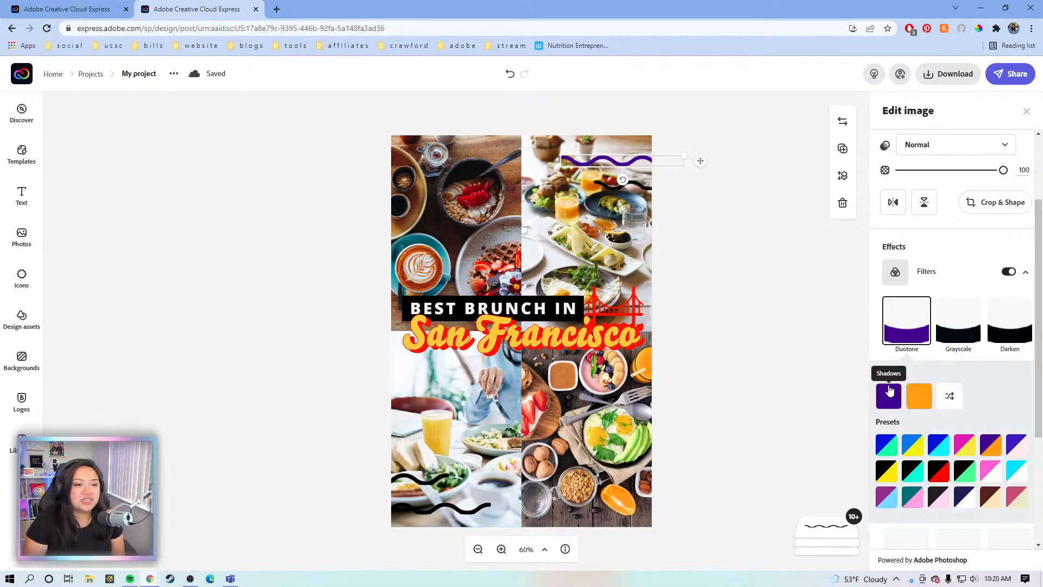
click(889, 396)
click(936, 293)
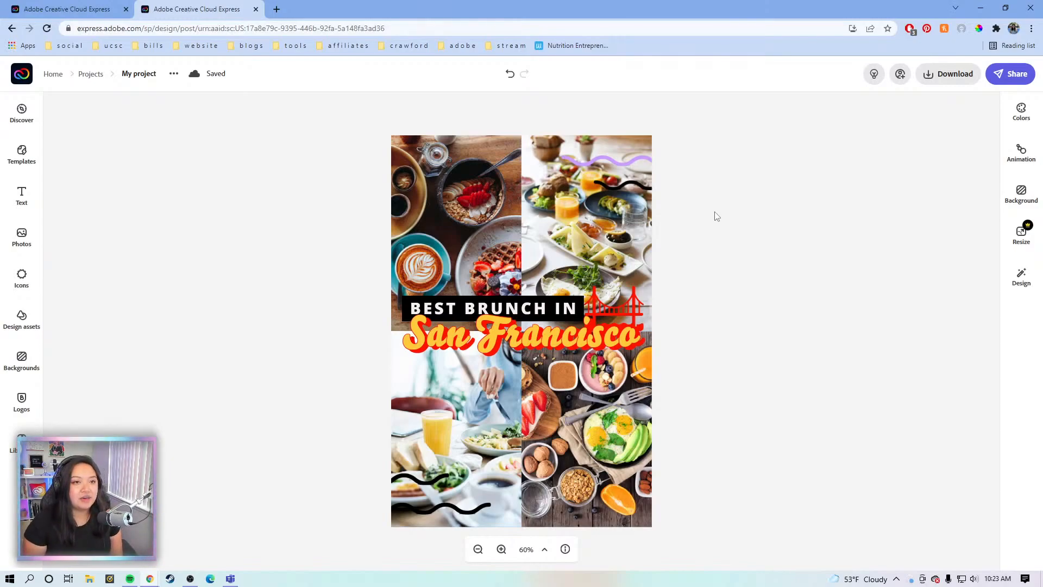
Clear the "scribbles" search in the design assets, browse the categories and show all Illustrations
click(617, 162)
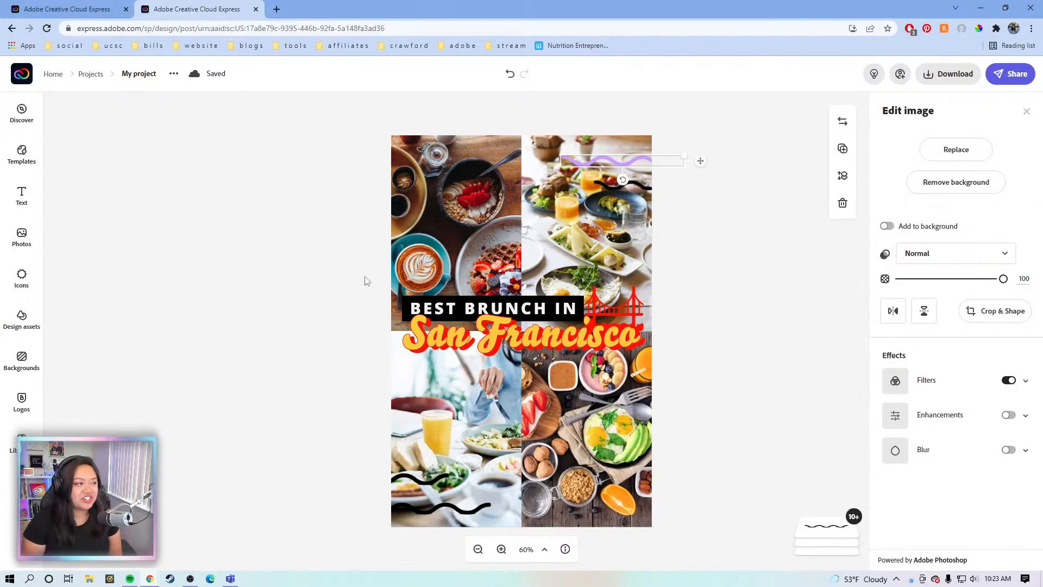
click(22, 317)
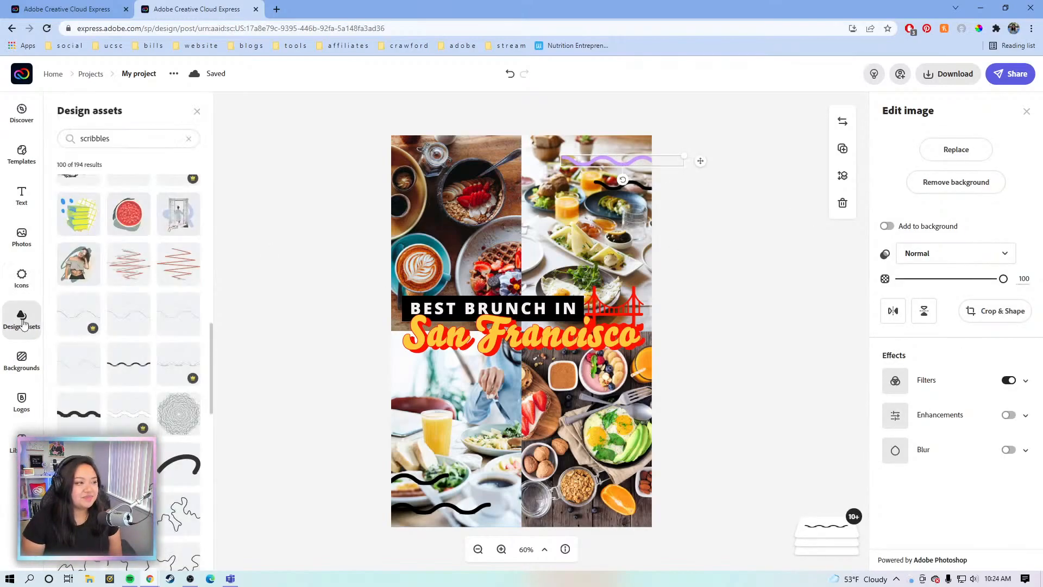
scroll(72, 295, up, 10)
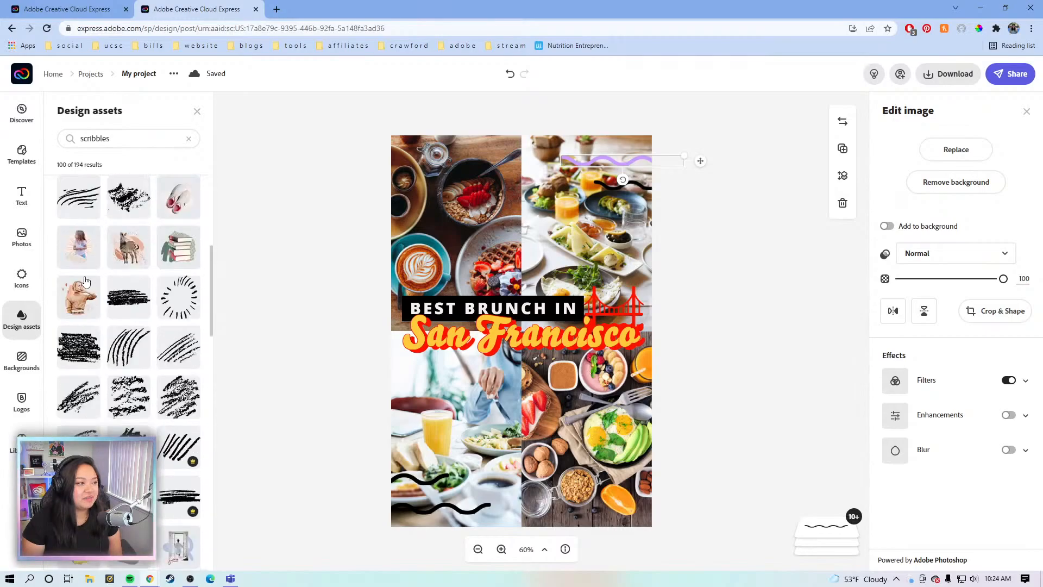
scroll(85, 281, up, 2)
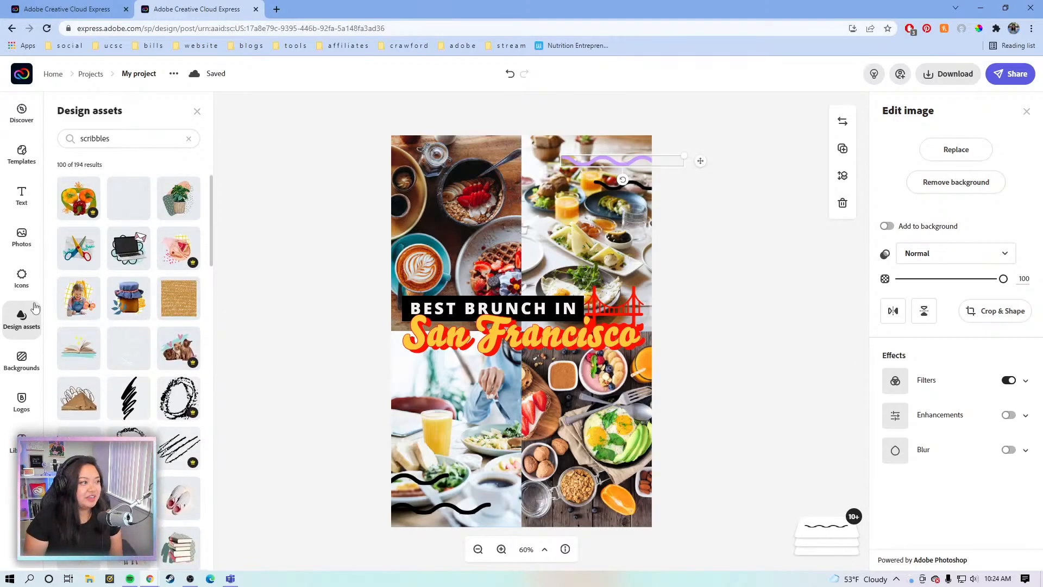
click(188, 139)
scroll(152, 311, down, 3)
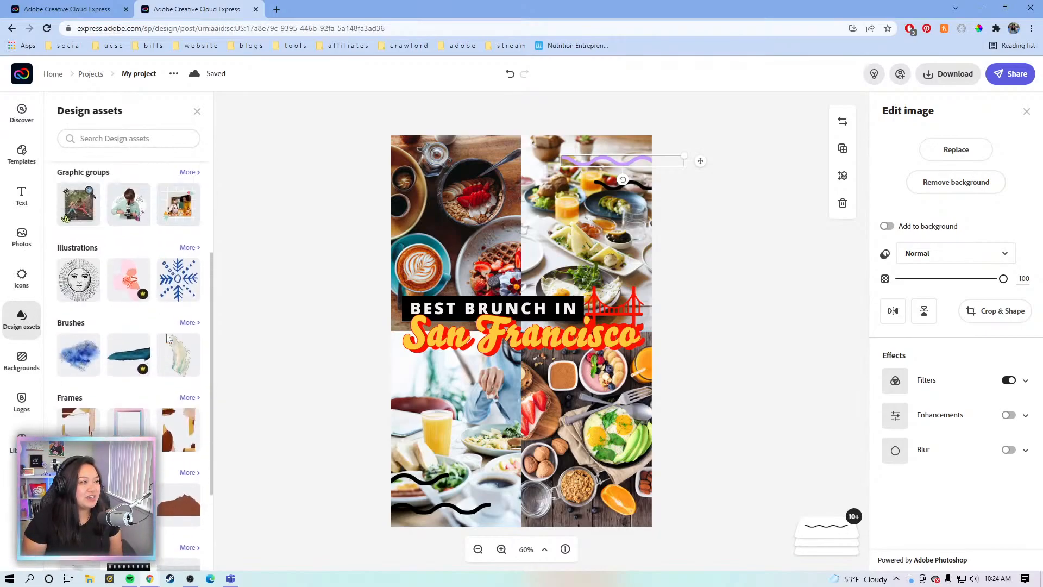
scroll(190, 342, up, 1)
scroll(159, 435, down, 4)
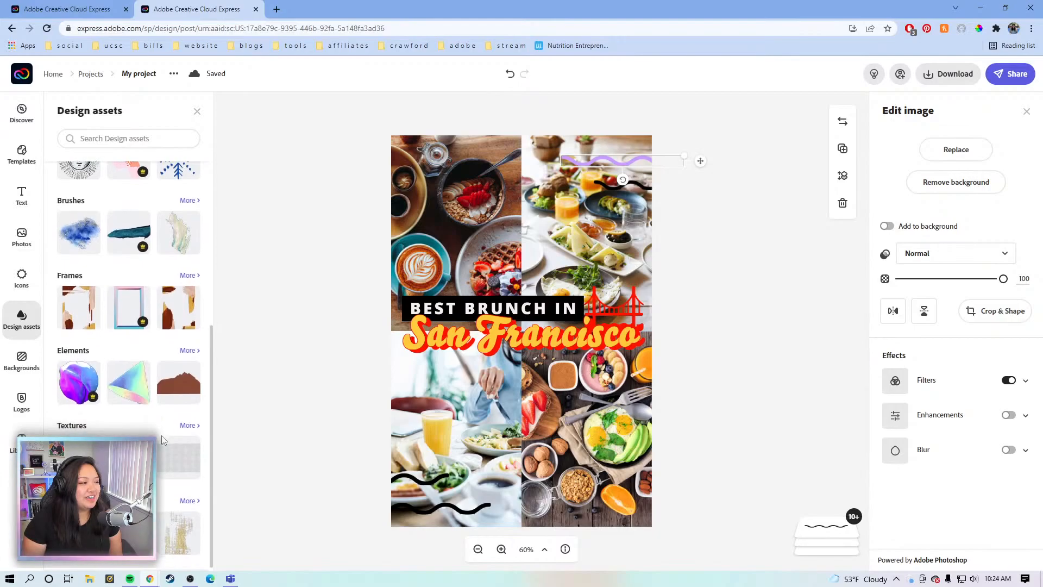
scroll(158, 439, up, 5)
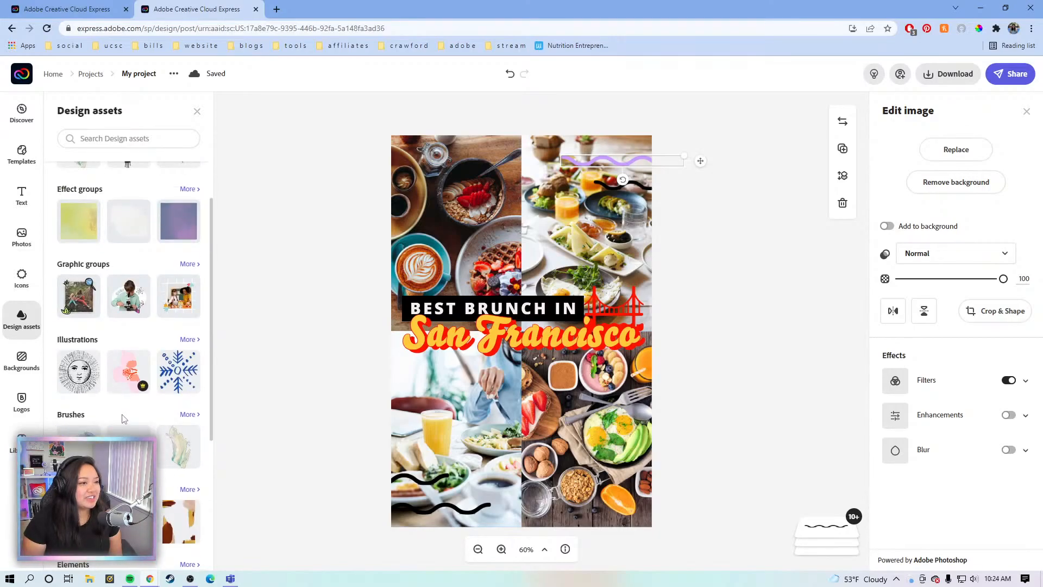
click(194, 343)
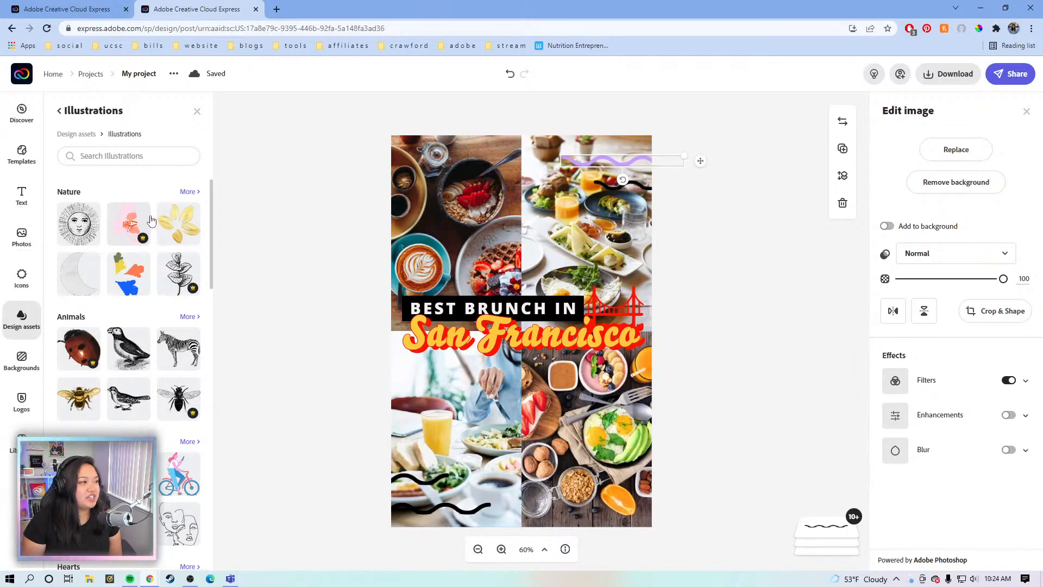
Add the yellow petals illustration from Nature, enlarge it and place it over the lower photos below the title
drag(169, 219, 514, 408)
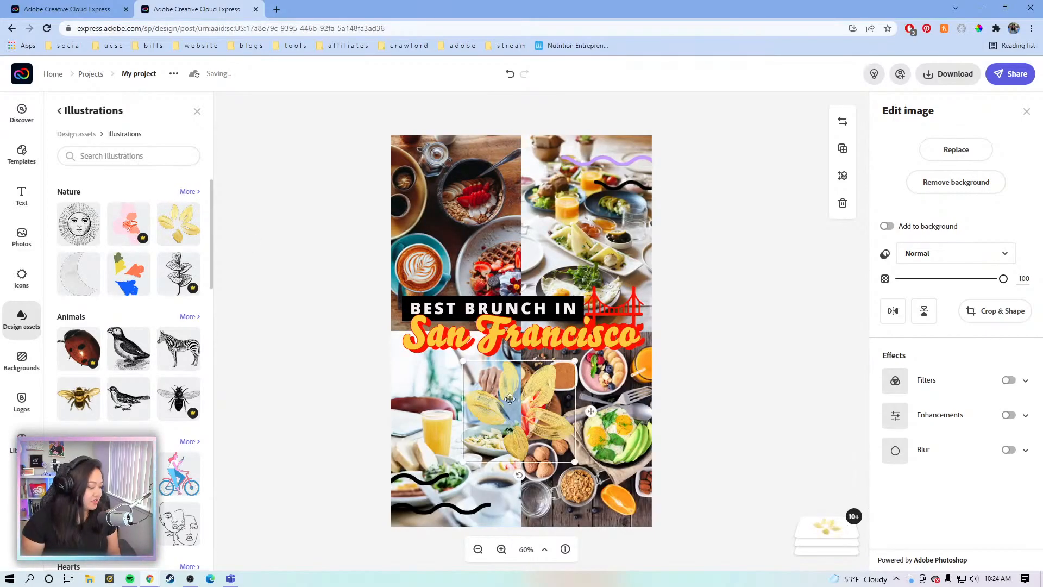
drag(575, 361, 646, 263)
drag(592, 359, 539, 400)
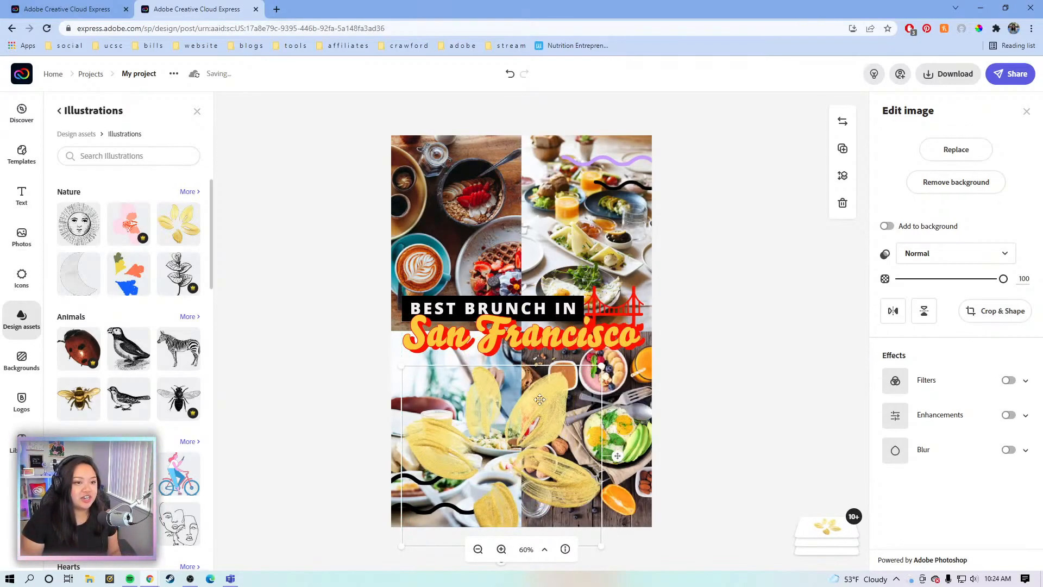
Turn on the Duotone filter for the petals illustration and set its highlights color to pale lavender #E0DBFD
click(1009, 380)
scroll(971, 425, down, 1)
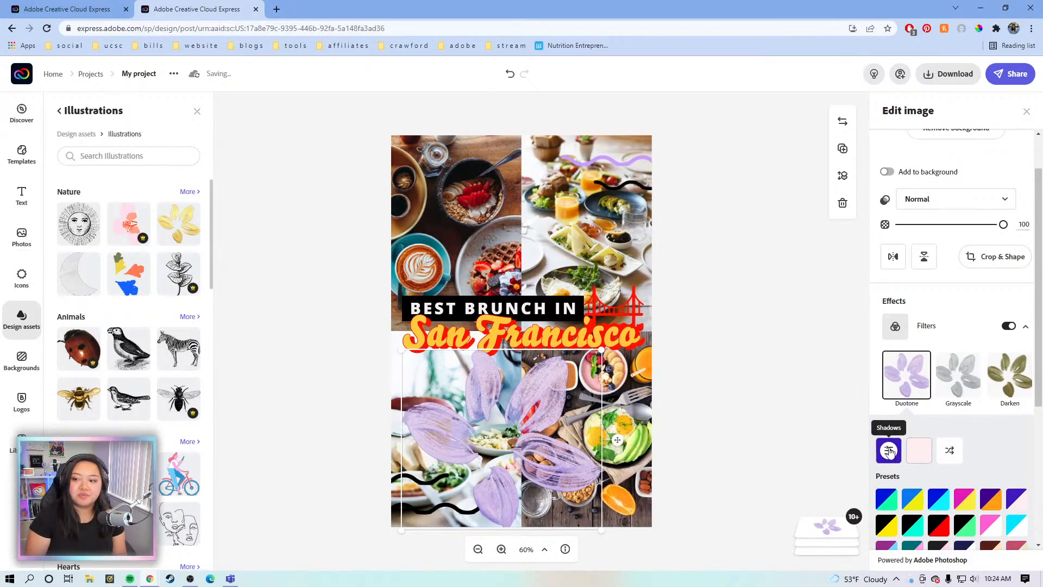
click(919, 451)
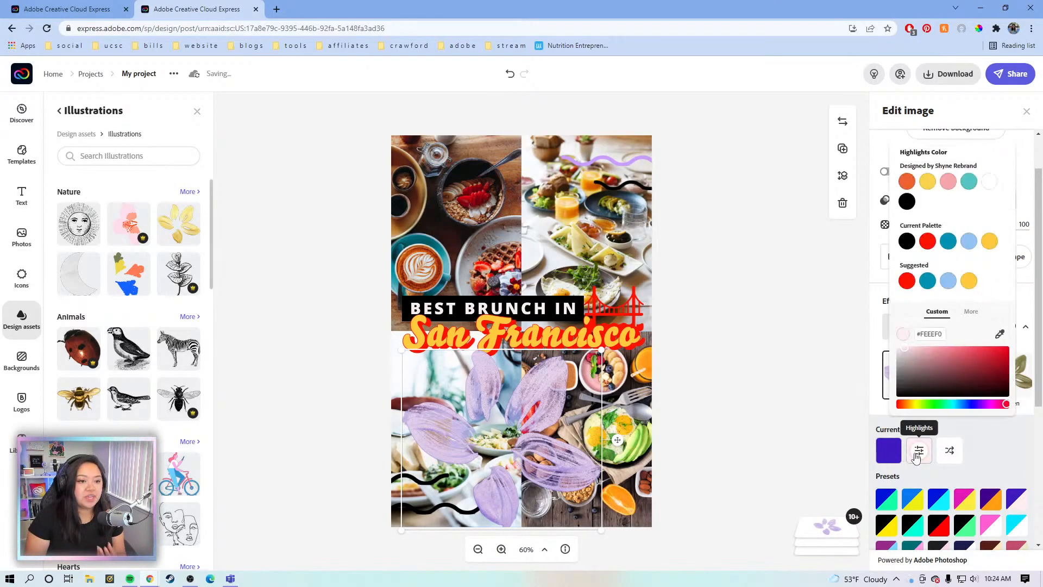
click(1001, 336)
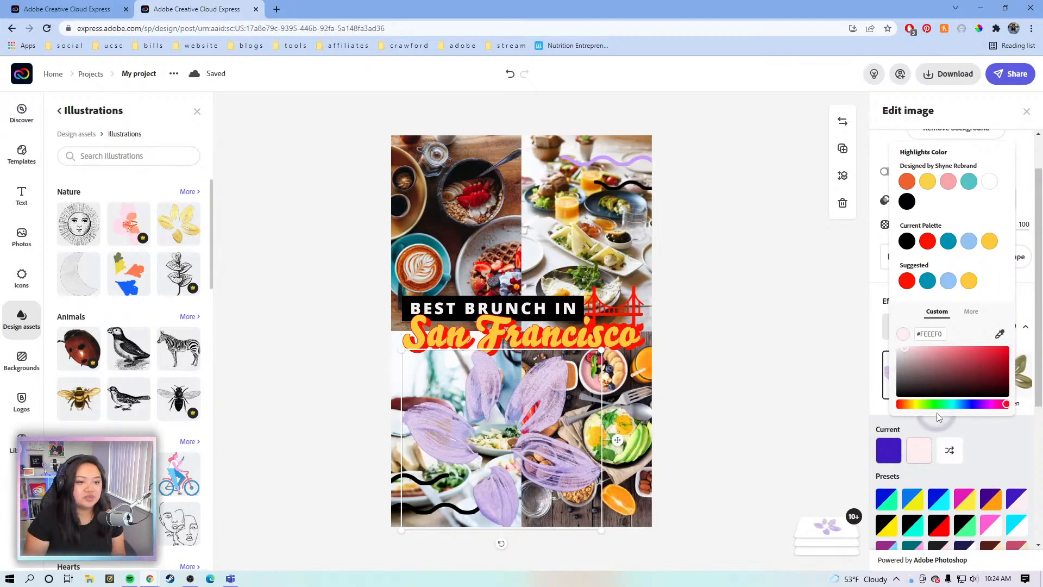
click(984, 405)
drag(984, 377, 969, 409)
drag(997, 377, 1002, 363)
drag(972, 407, 977, 407)
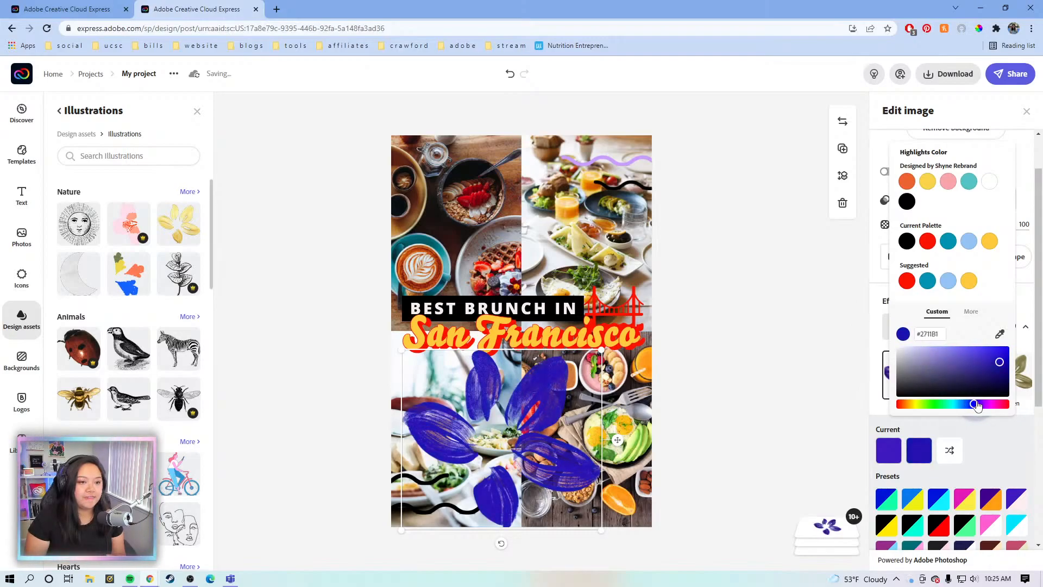
click(919, 354)
drag(919, 353, 908, 348)
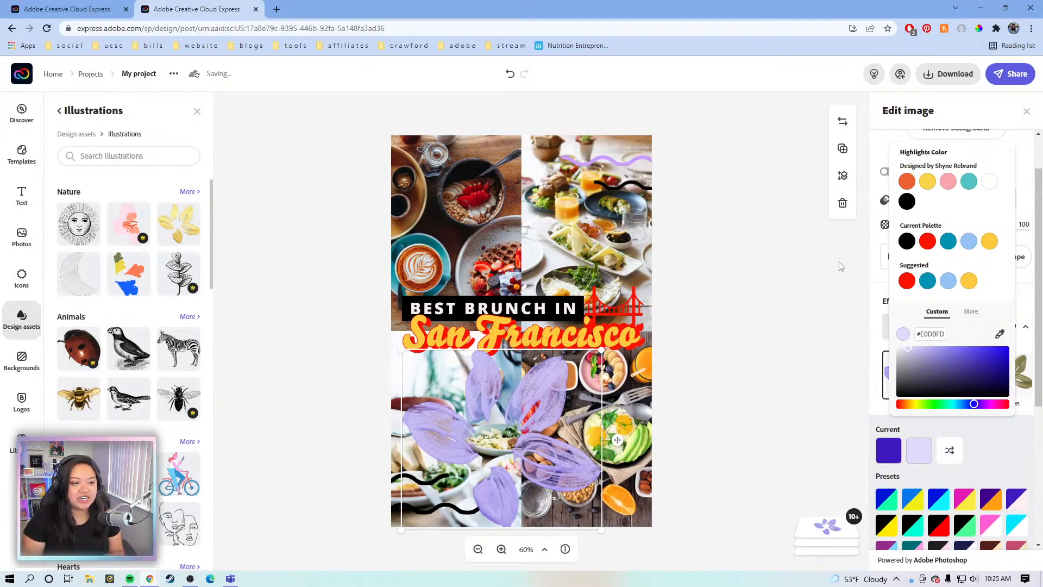
click(781, 346)
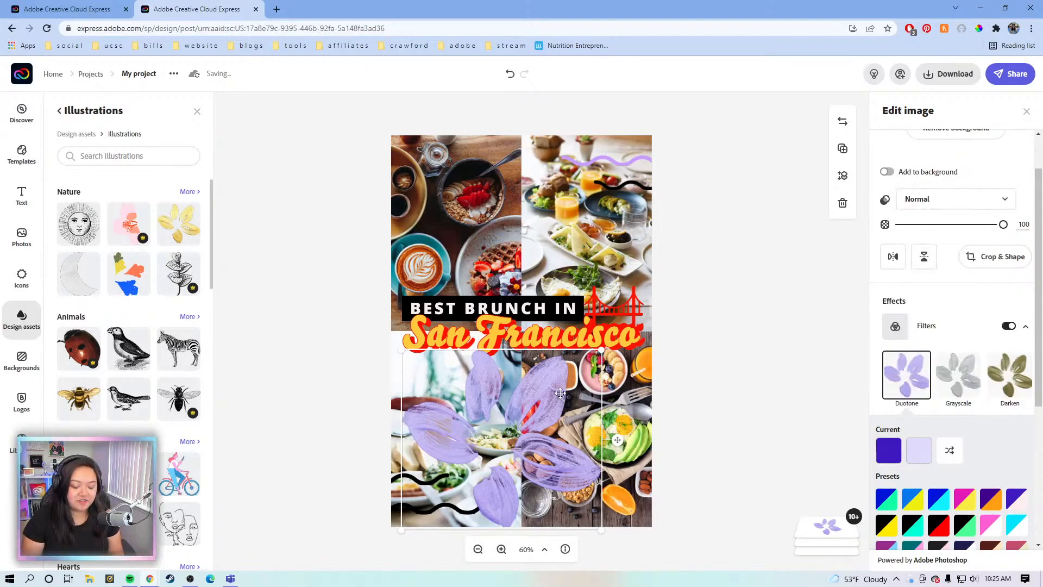
Delete the petals illustration from the collage and dismiss the follower notification
key(Escape)
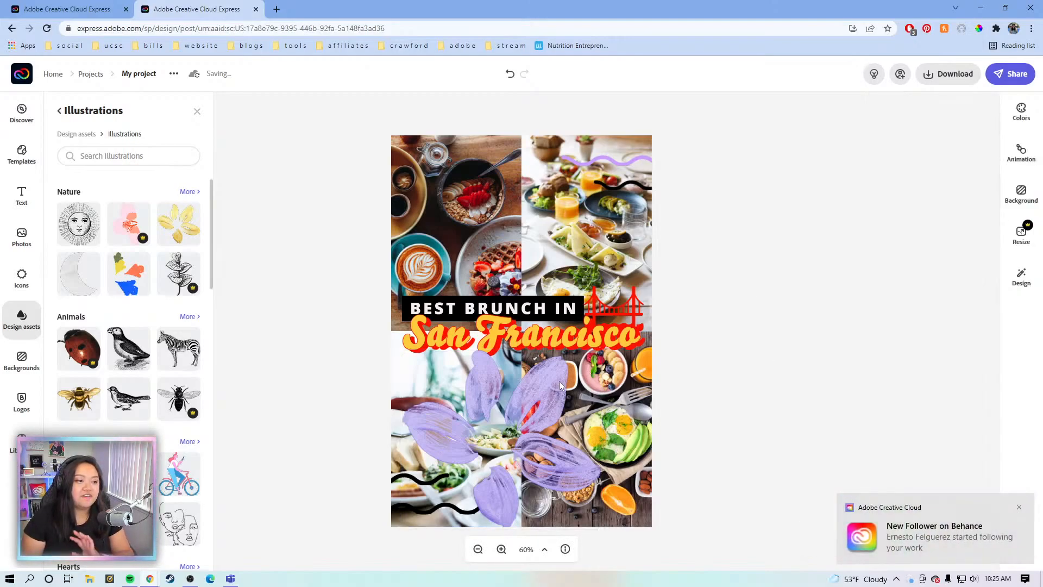
key(Delete)
click(1020, 507)
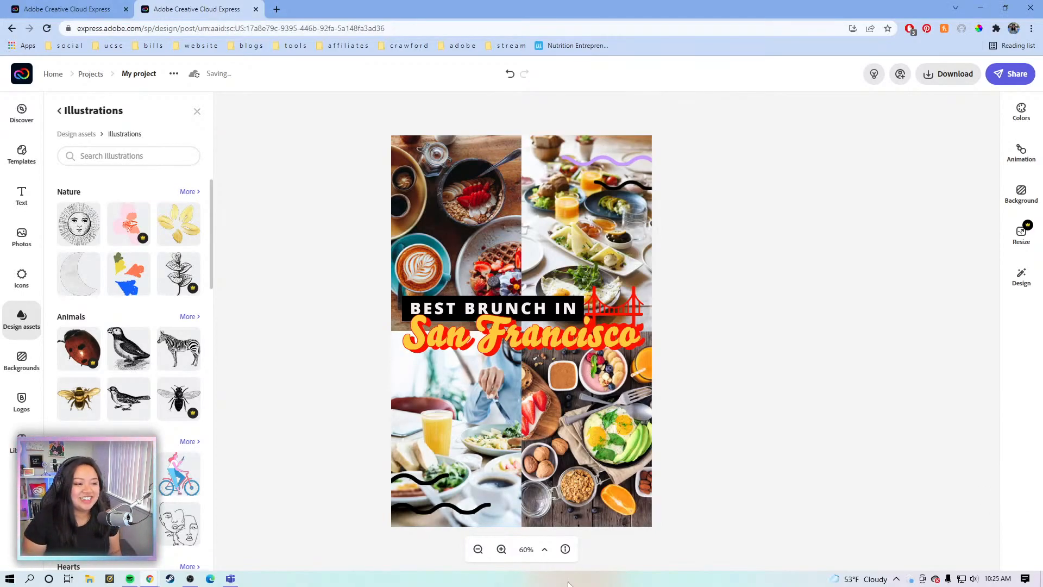
Delete the lavender and black wavy lines from the upper-right photo of the collage
click(645, 188)
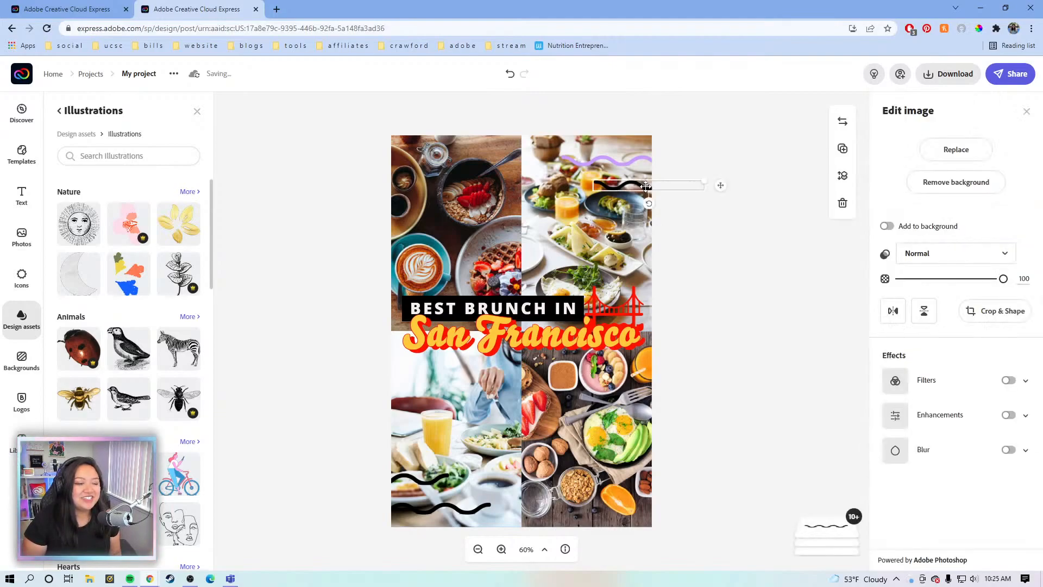
click(635, 157)
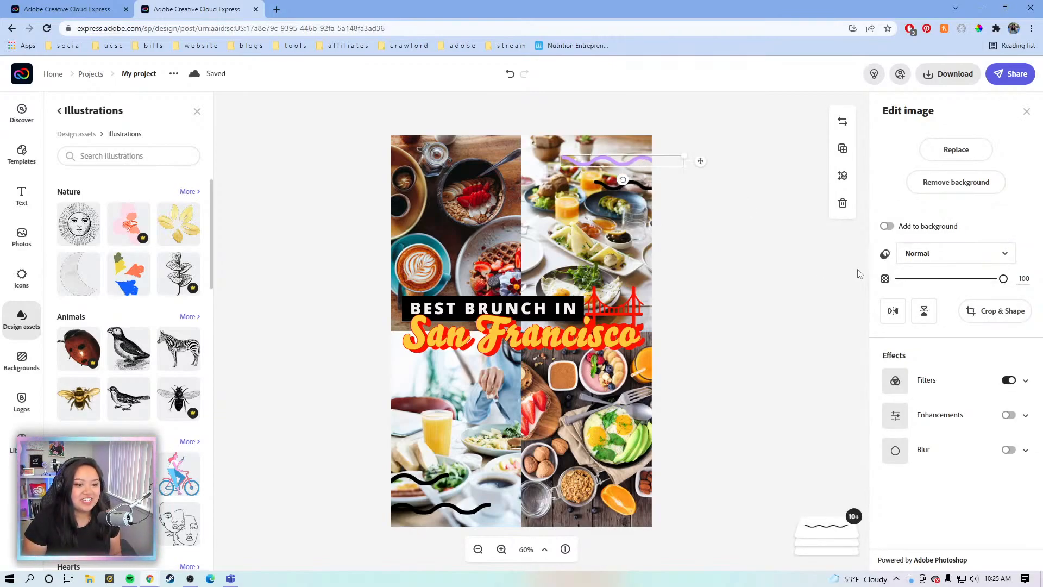
click(646, 189)
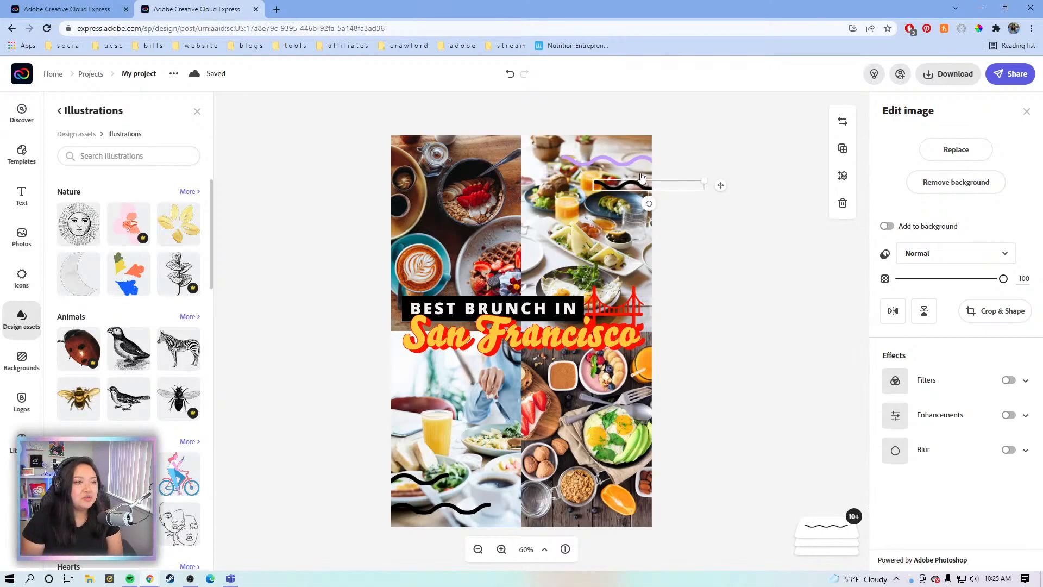
click(632, 160)
Delete the two black wavy lines from the lower-left photo of the collage
click(463, 495)
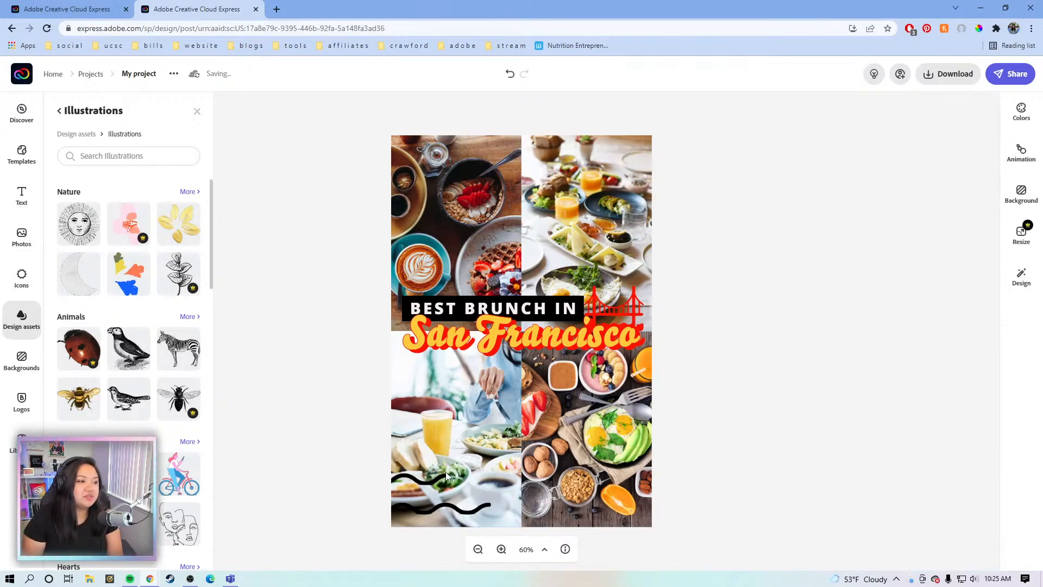
click(444, 489)
click(443, 479)
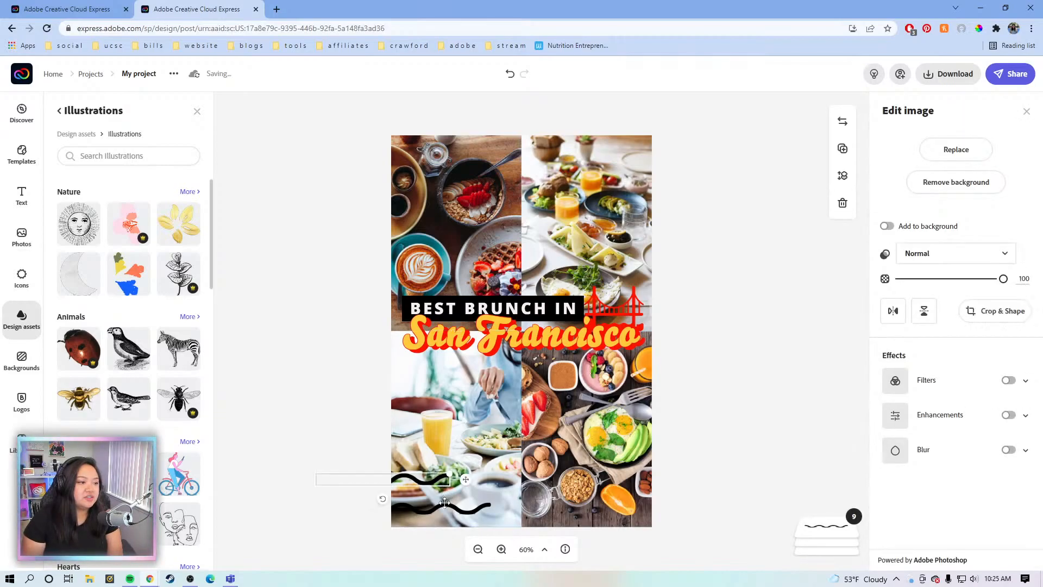
key(Delete)
click(446, 509)
key(Delete)
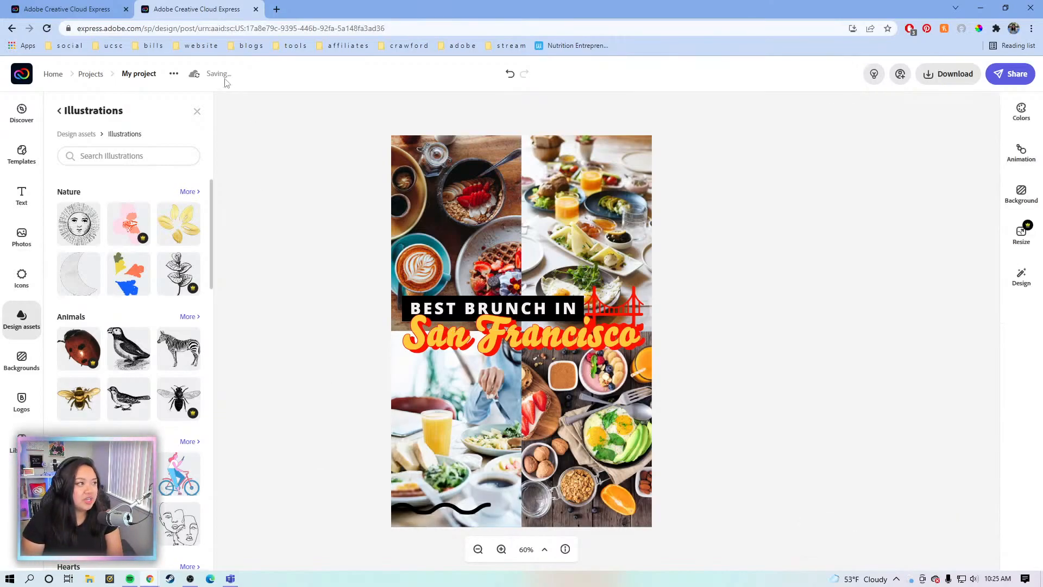
View the Fashion 101 template in the other project for comparison and return to the brunch collage
click(90, 10)
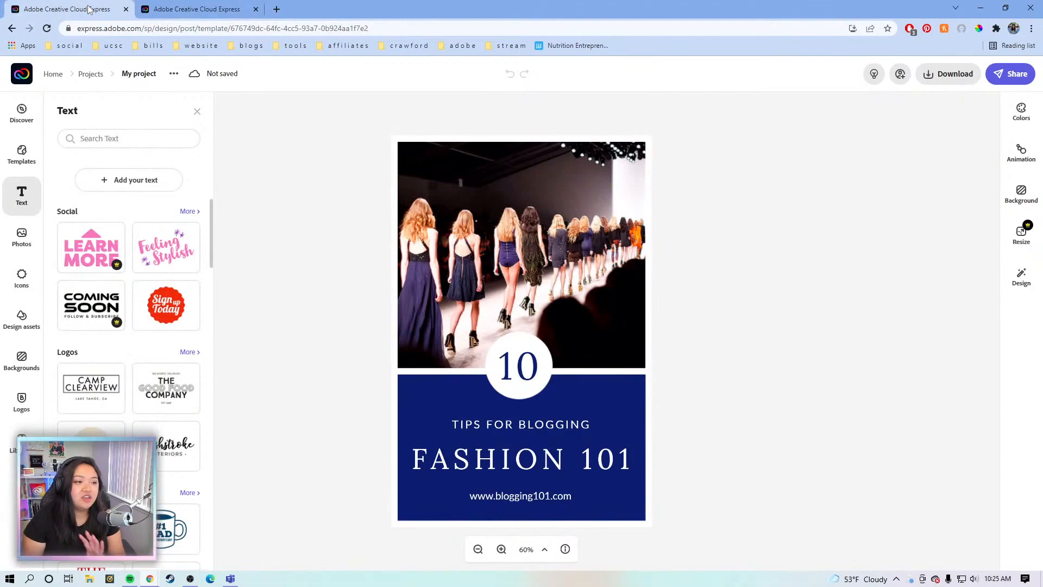
click(147, 9)
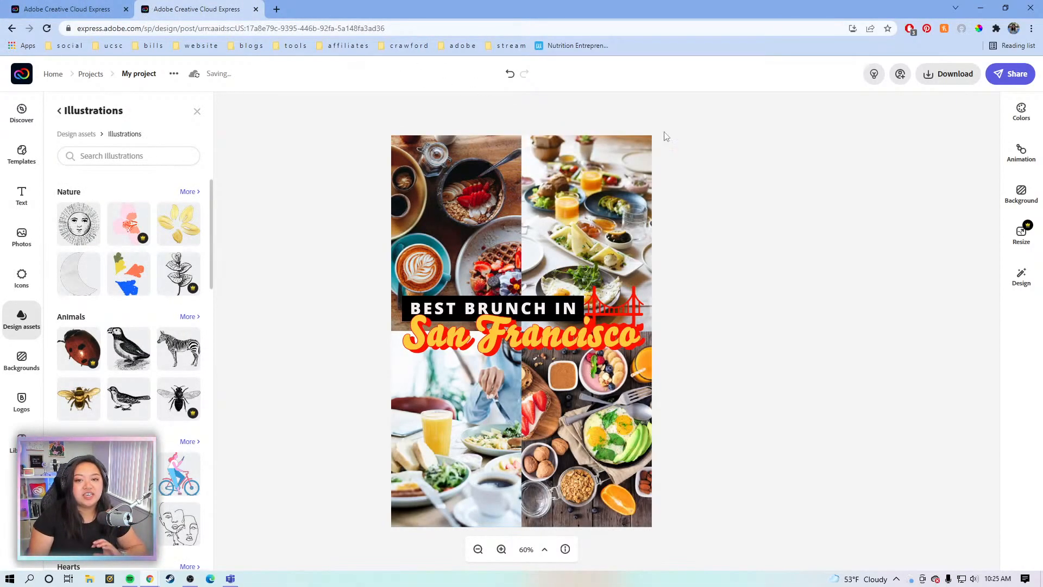